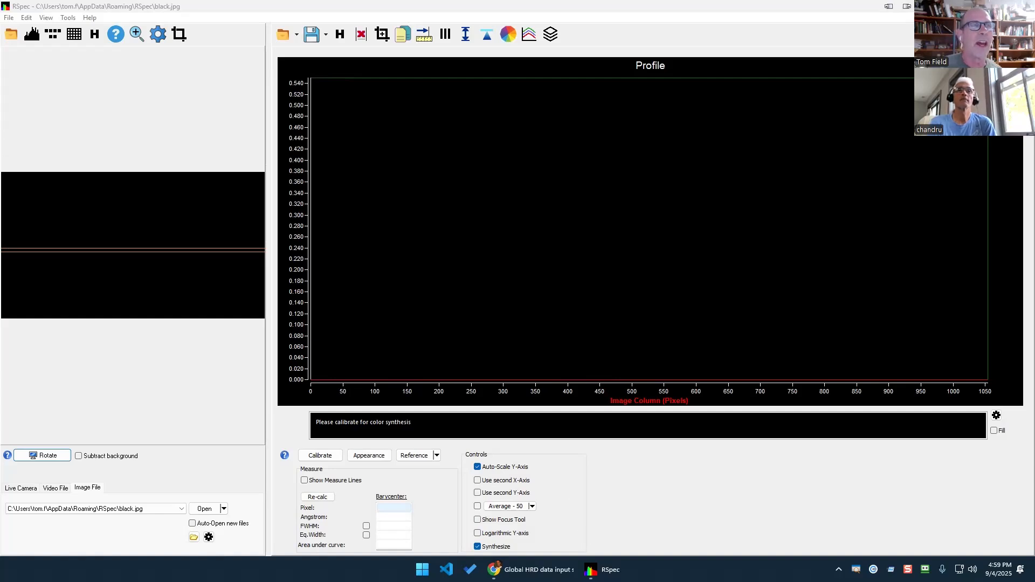
Switch from RSpec to the browser showing the barospection course repository tab.
key("alt+Tab")
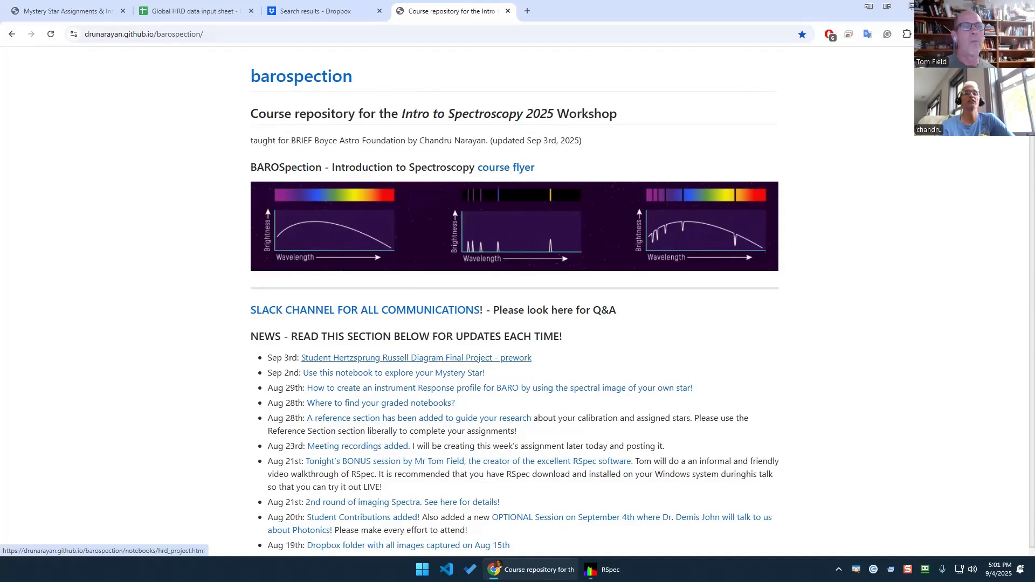
Copy the star name BID225343192_TypeA5v_Dist49.5786_Mag4.58 from cell B74 of the Global HRD input sheet.
mouse_move(558, 348)
left_mouse_down()
mouse_move(439, 331)
mouse_move(421, 382)
mouse_move(512, 320)
left_mouse_up()
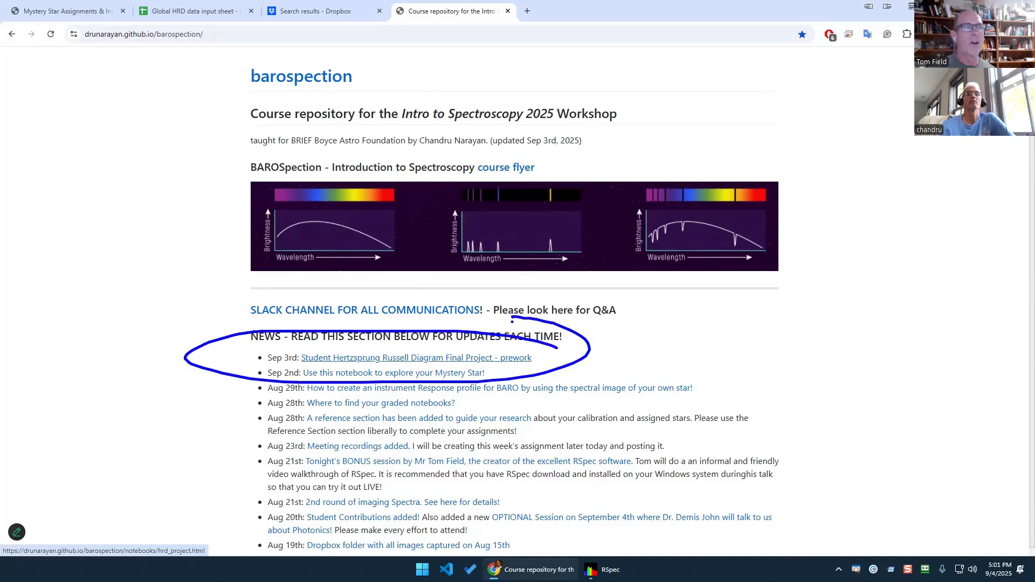
left_click(218, 13)
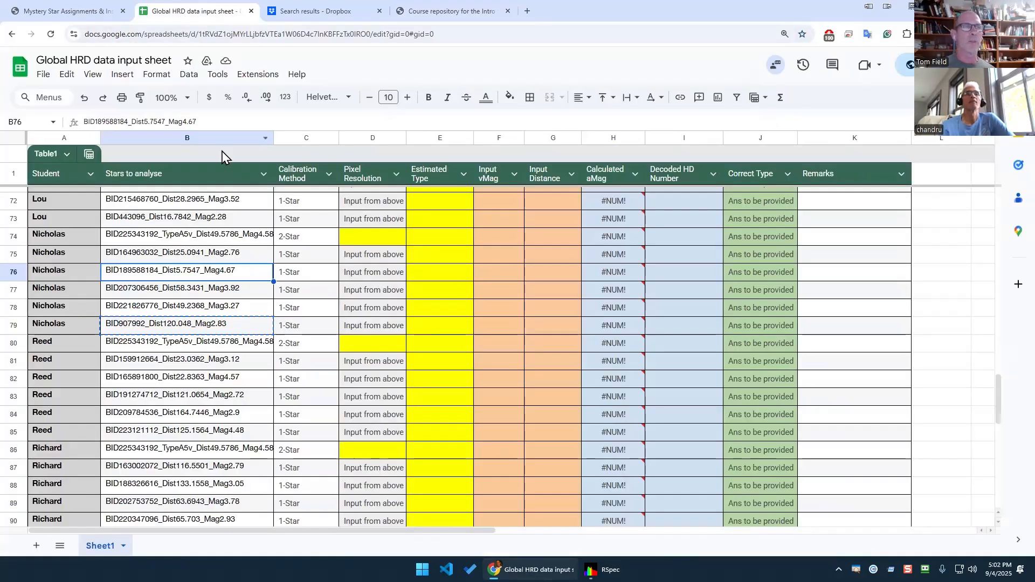
left_click(159, 240)
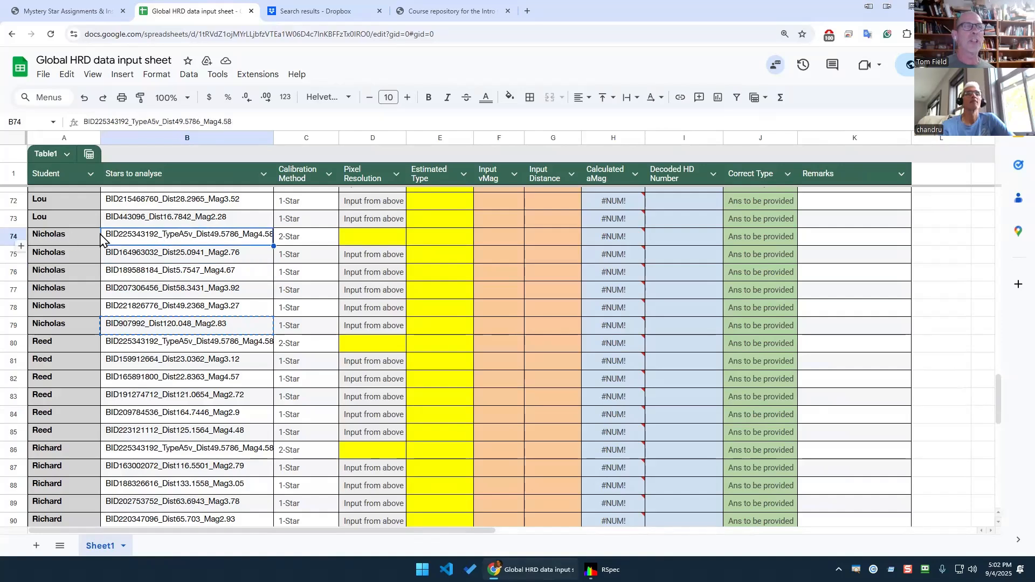
right_click(184, 241)
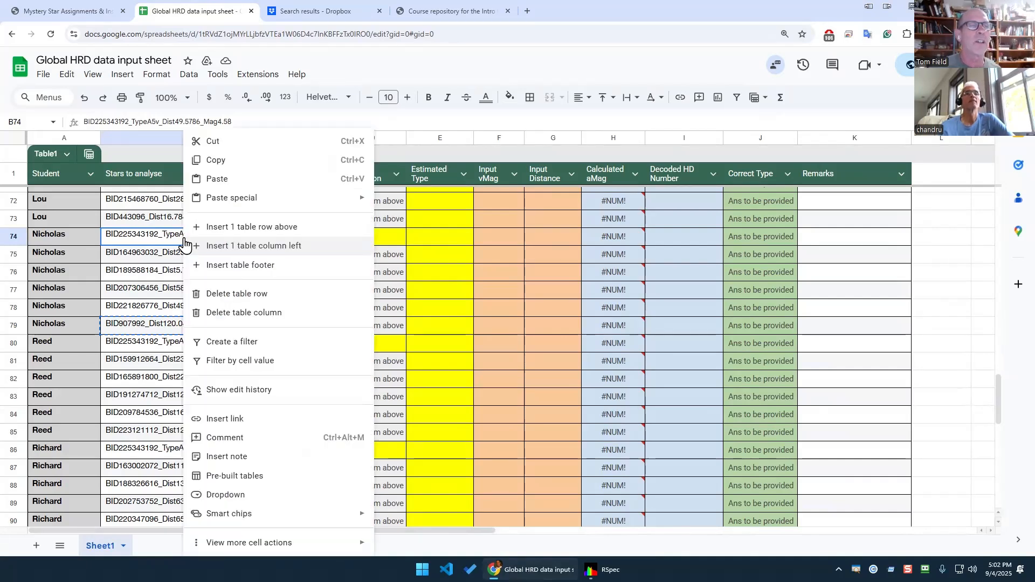
left_click(232, 161)
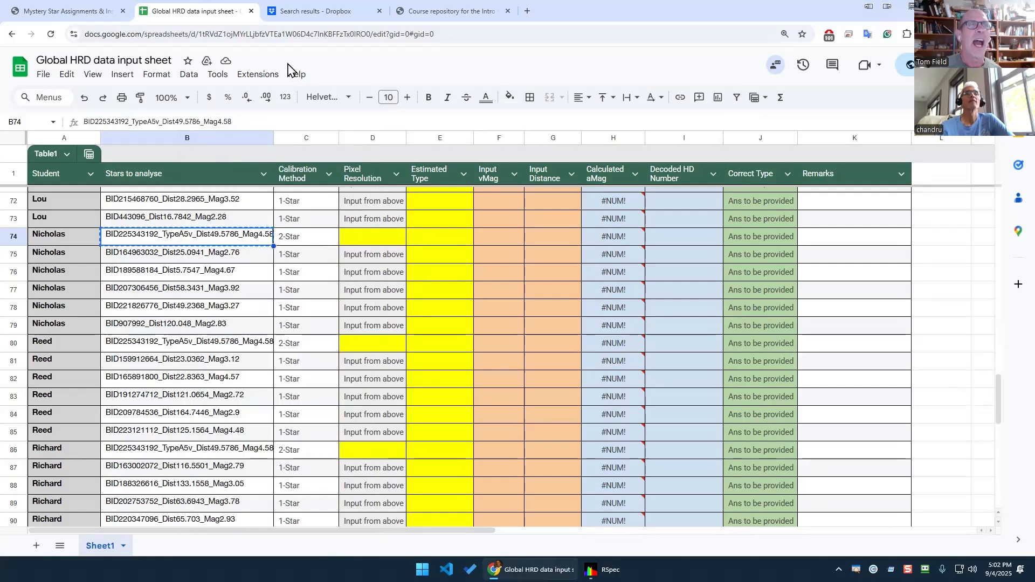
left_click(296, 11)
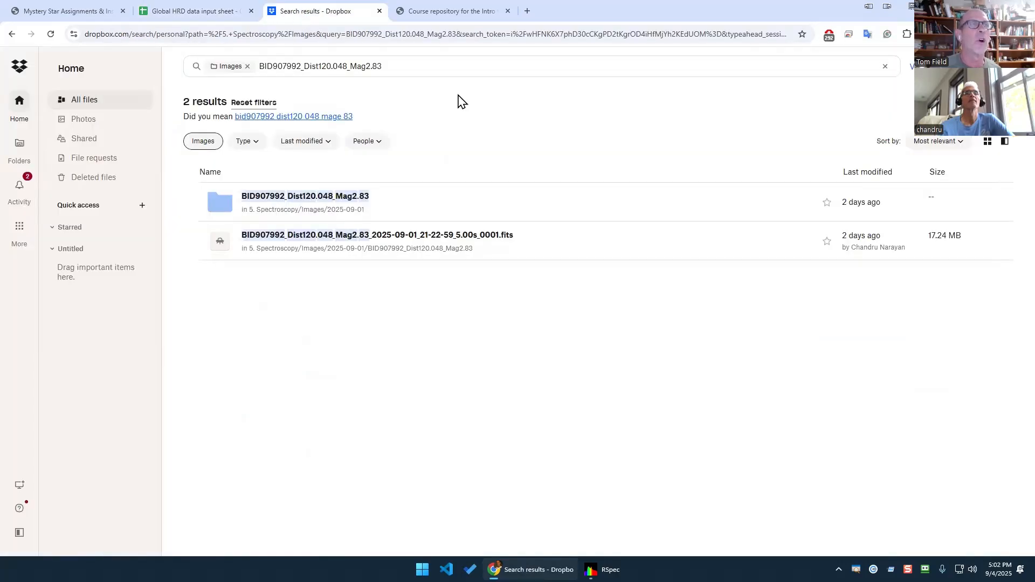
Search all of Dropbox for BID225343192_TypeA5v_Dist49.5786_Mag4.58 instead of only the Images folder.
left_click(247, 66)
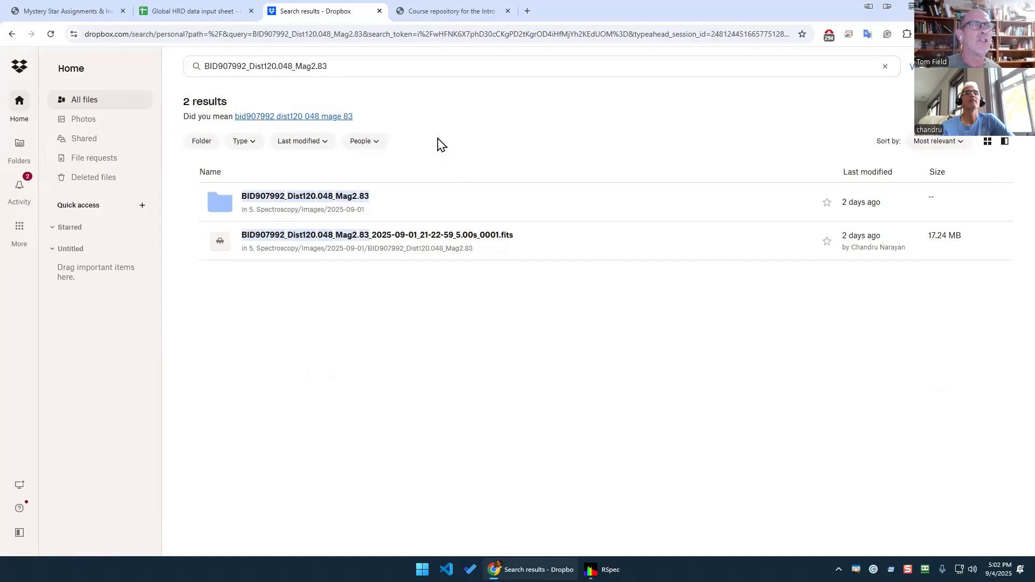
left_click_drag(369, 72, 87, 68)
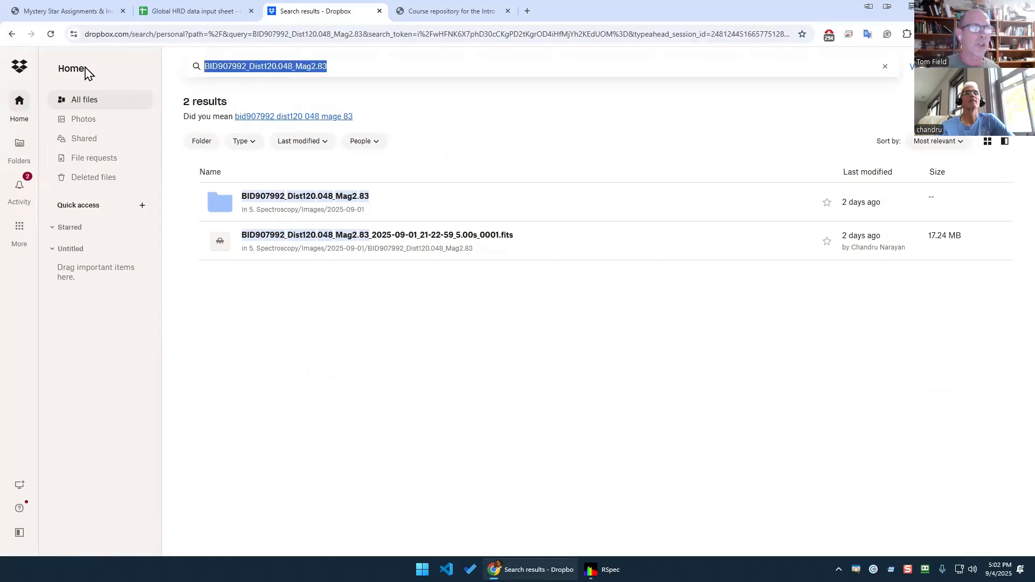
key("ctrl+v")
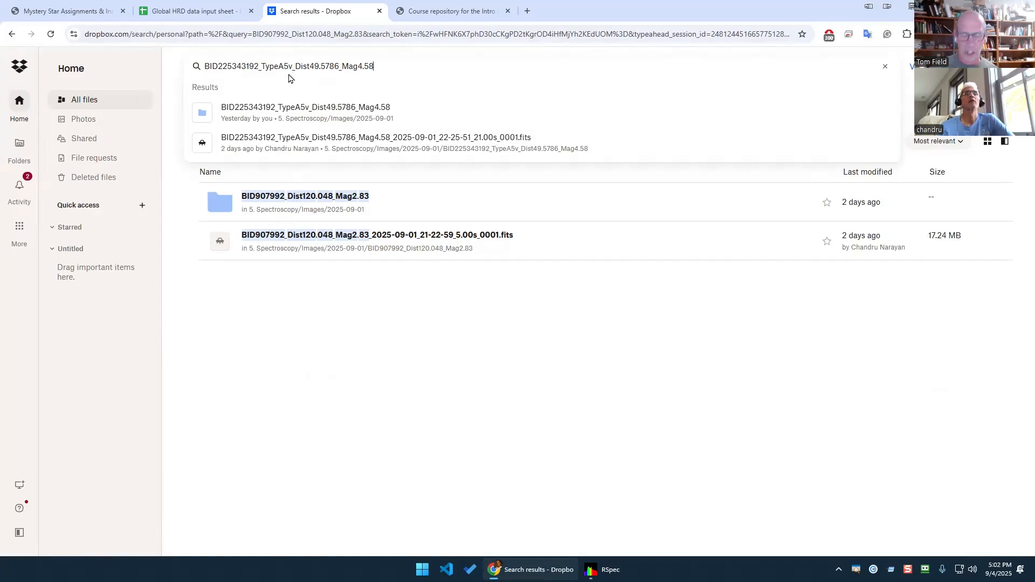
key("Return")
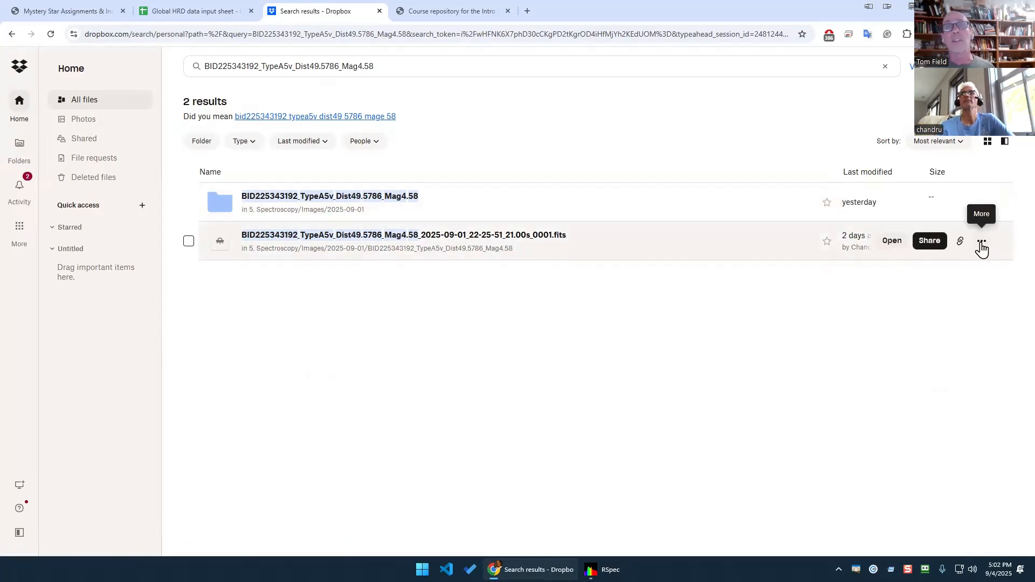
Download the star's FITS file into the desktop Mystery Star folder.
left_click(982, 247)
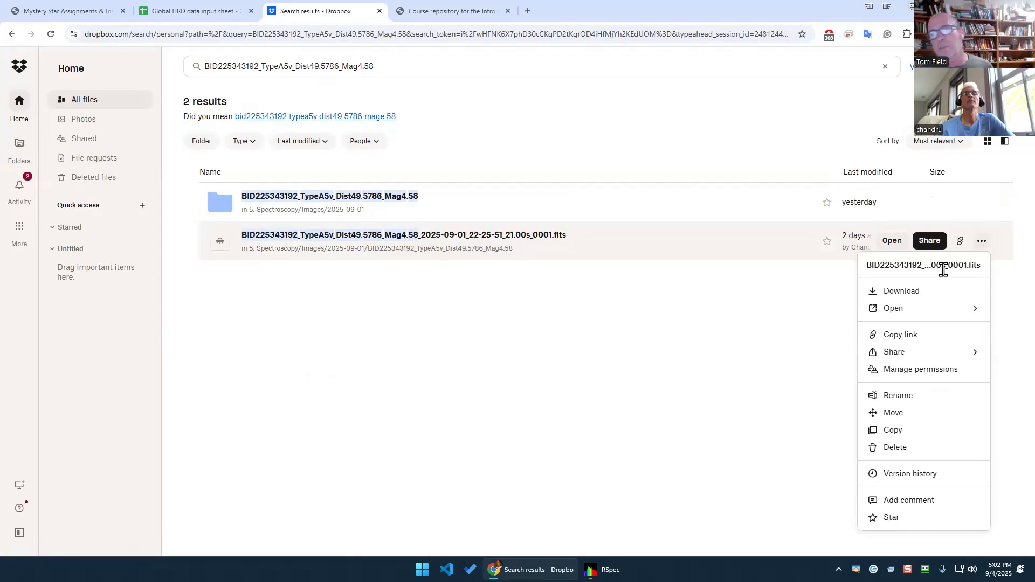
left_click(922, 292)
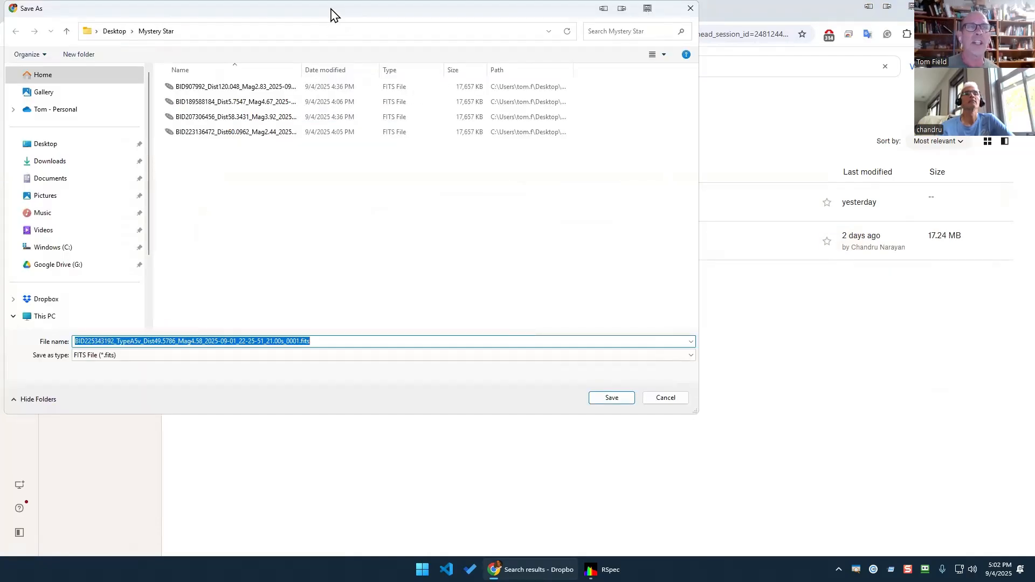
left_click_drag(329, 12, 532, 54)
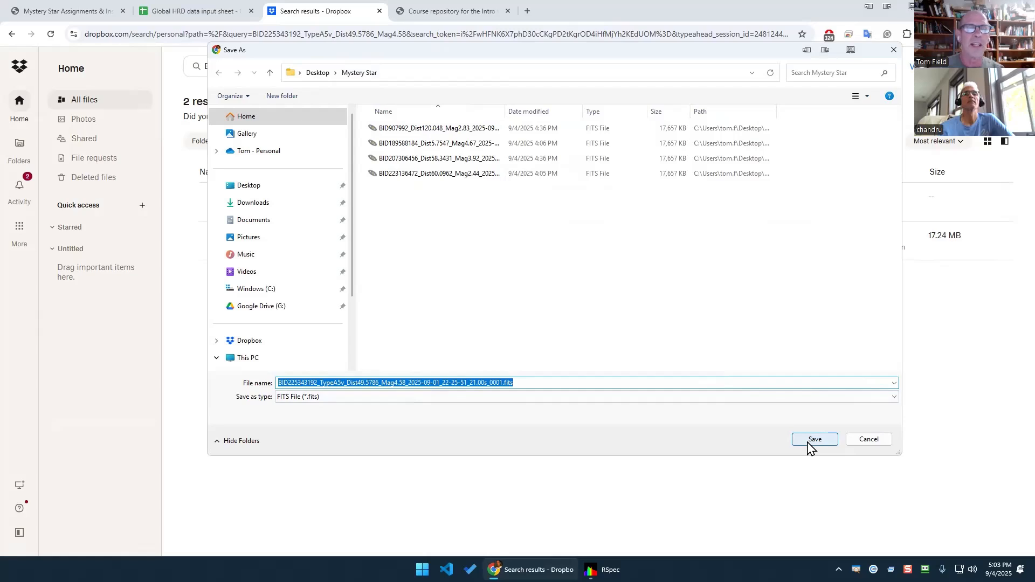
left_click(810, 441)
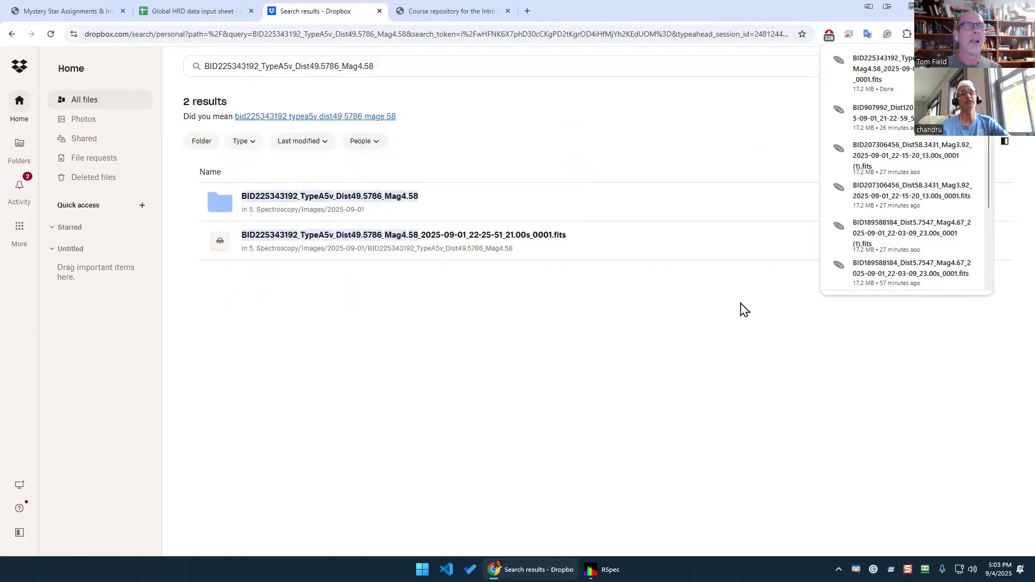
left_click(201, 16)
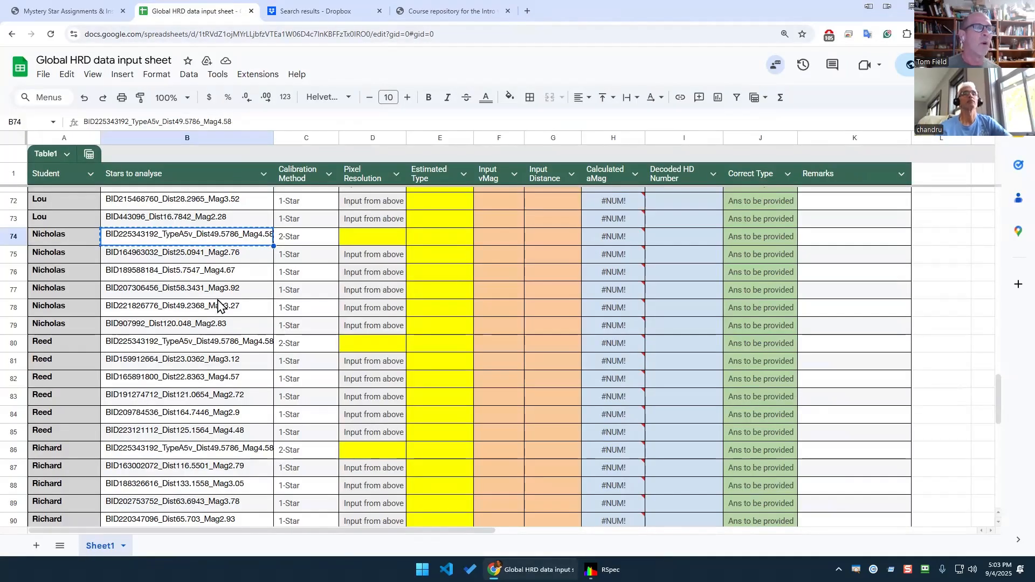
left_click(212, 325, "shift")
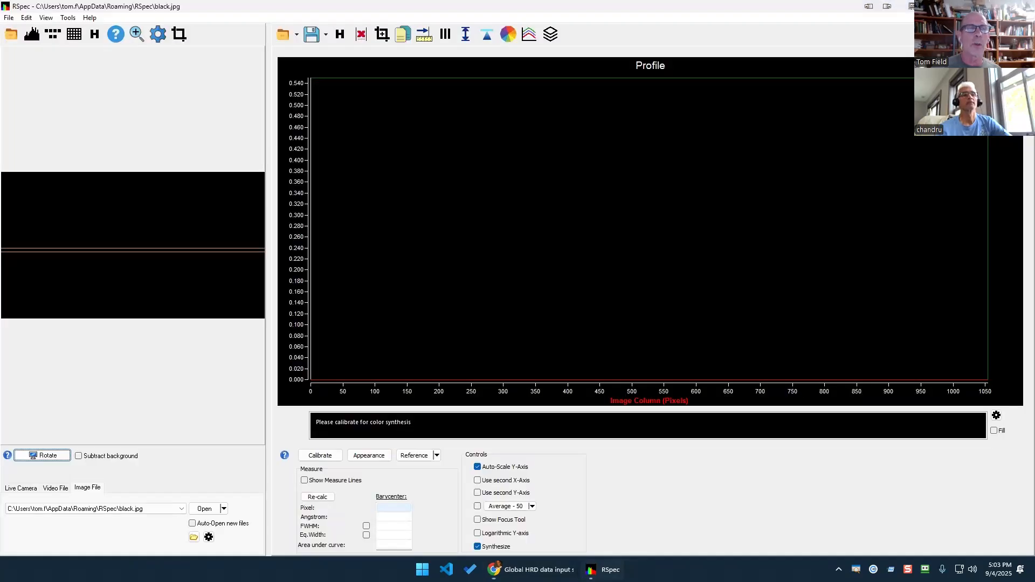
left_click(598, 569)
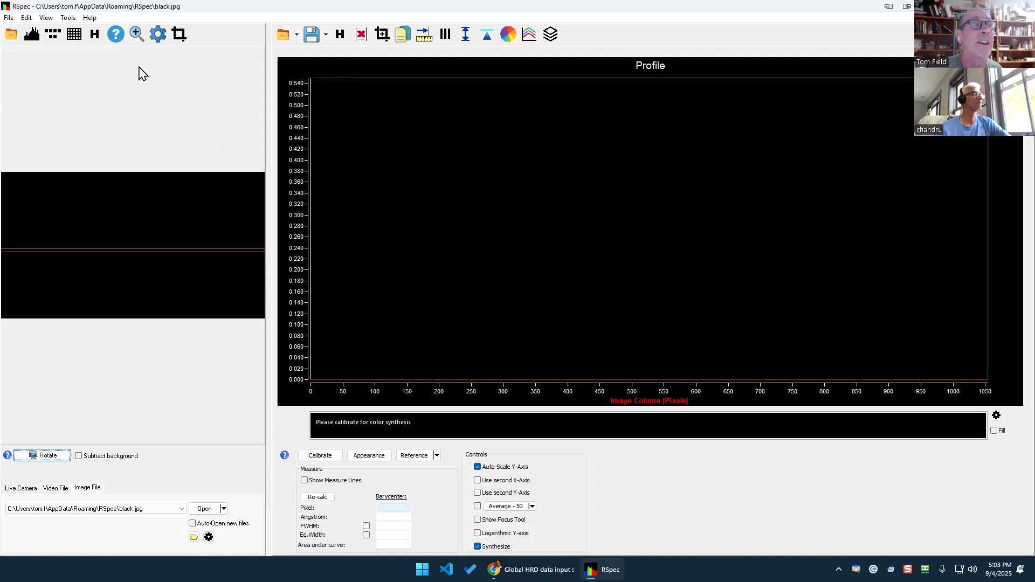
left_click(69, 18)
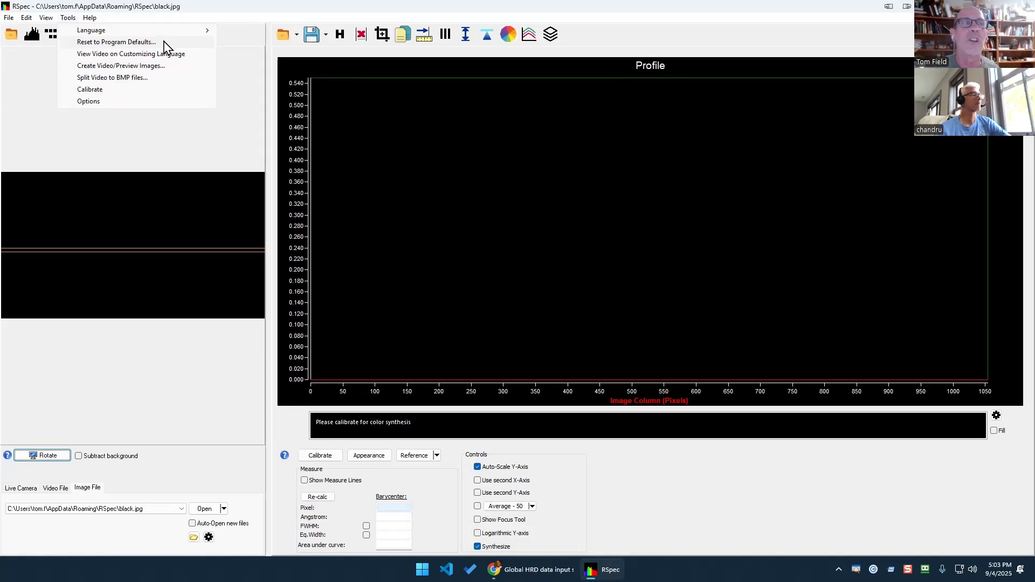
left_click(221, 151)
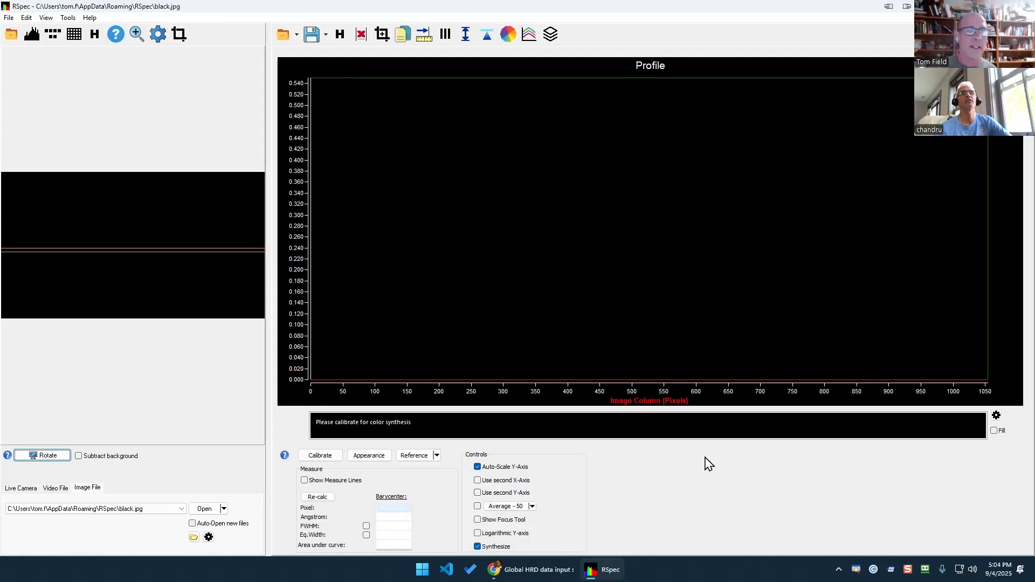
left_click(534, 569)
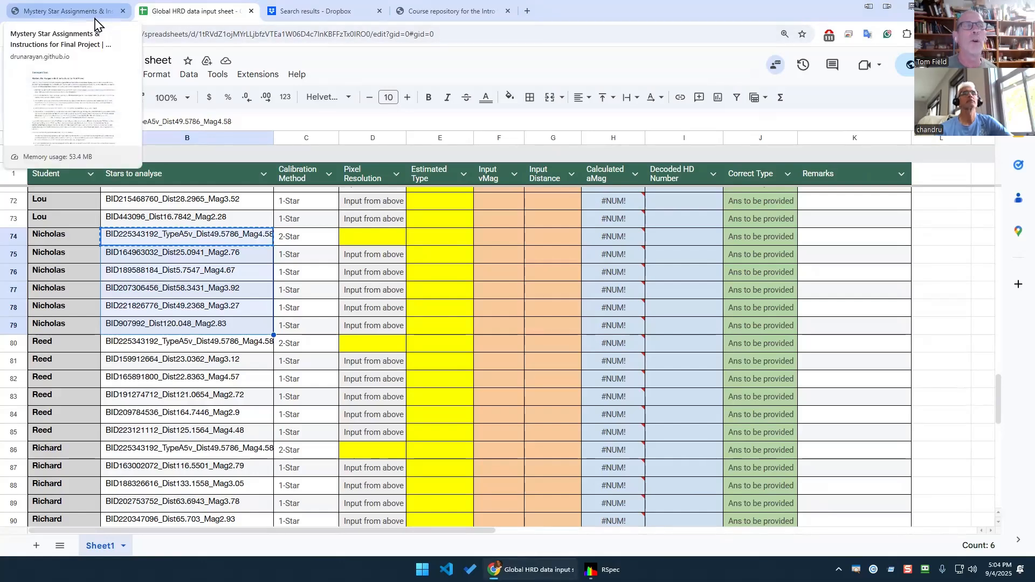
Download baro_inst_resp2.dat from the Final Project page into Mystery Star, replacing the older copy.
left_click(313, 13)
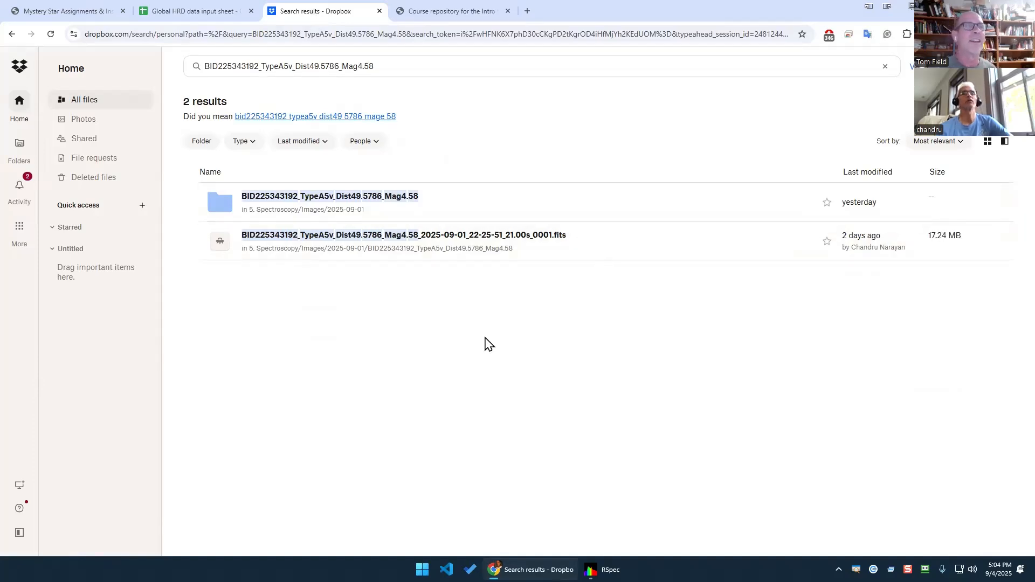
left_click(428, 16)
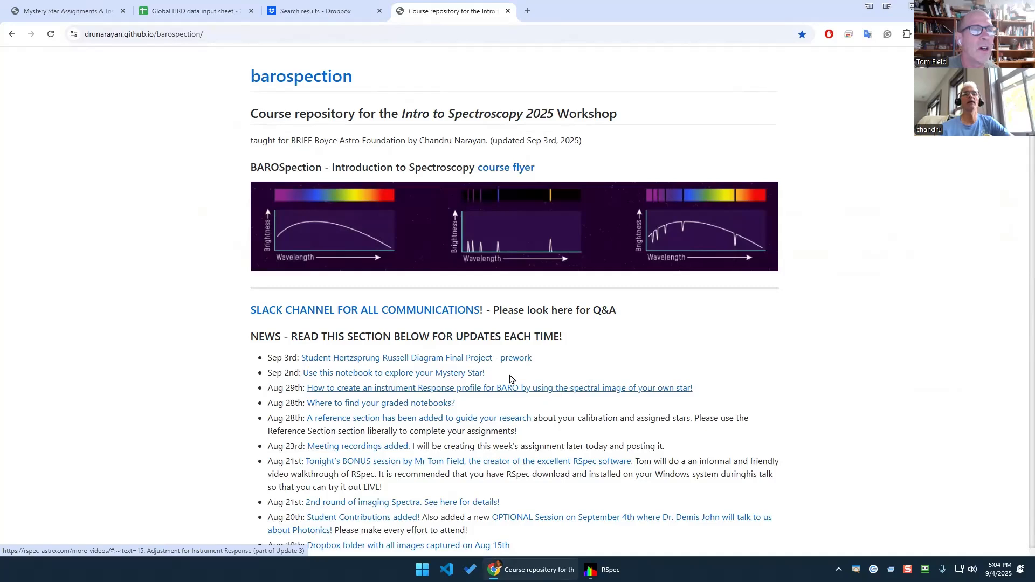
left_click(480, 360)
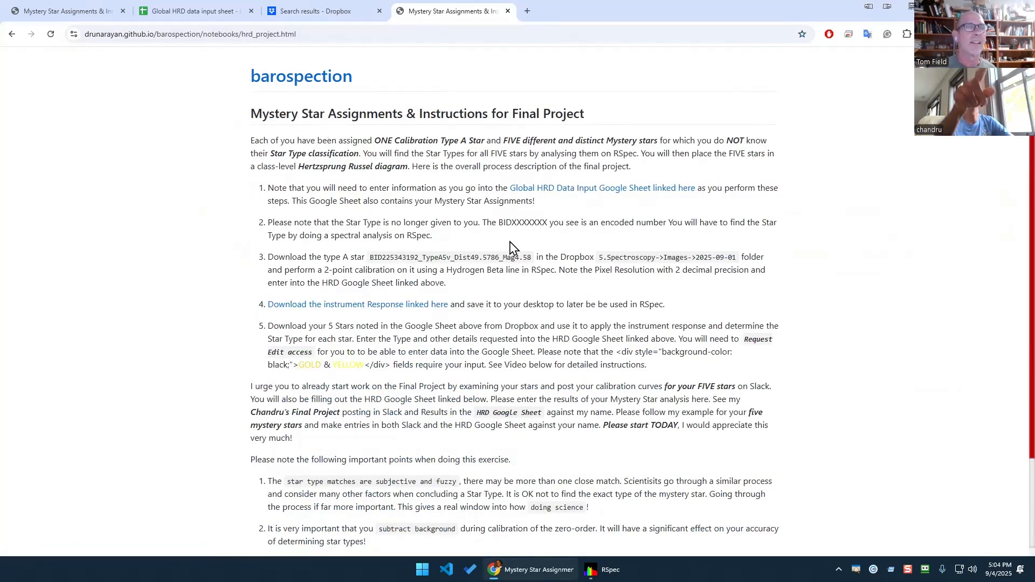
left_click(431, 311)
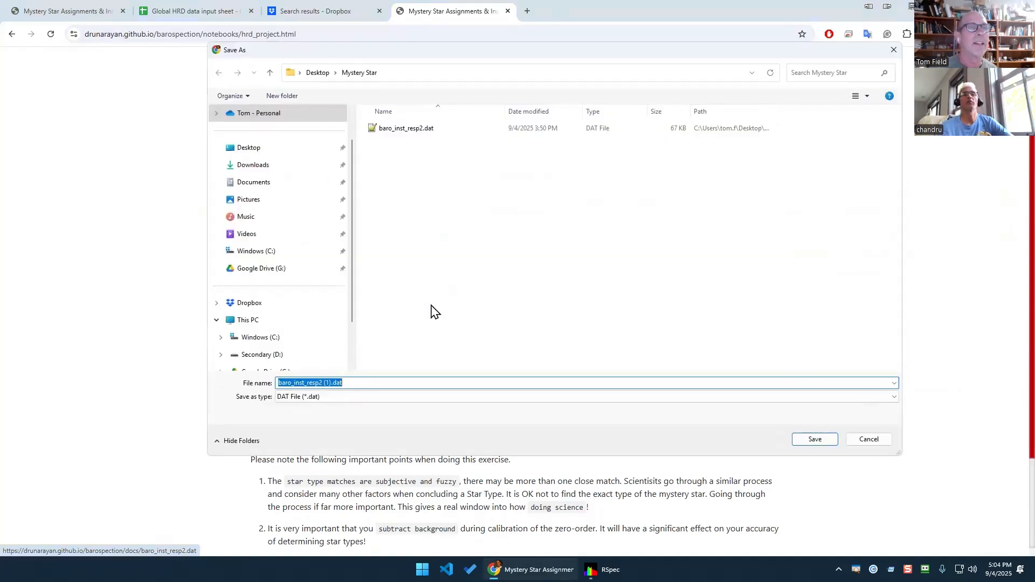
left_click(416, 135)
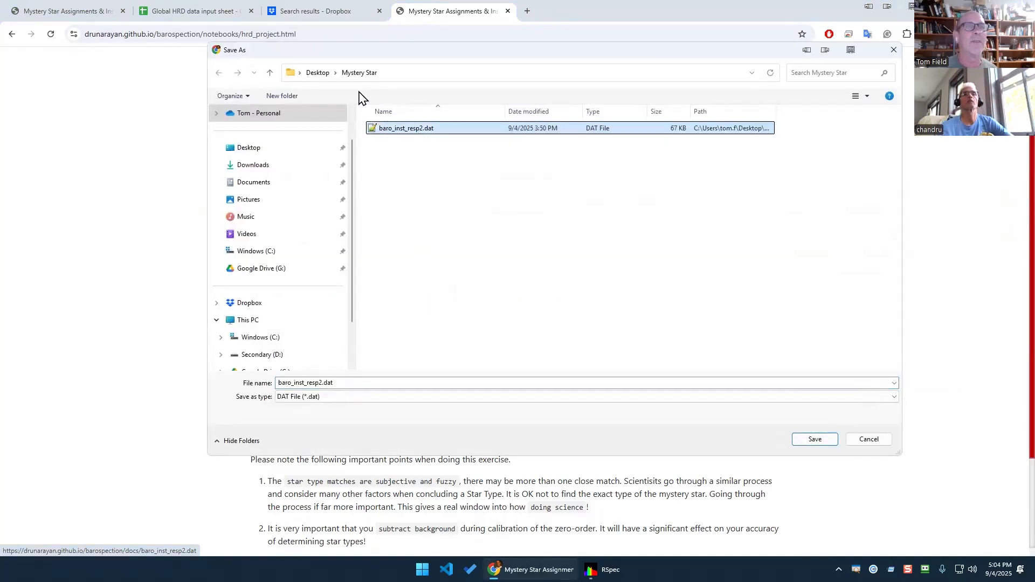
left_click(799, 440)
left_click(544, 287)
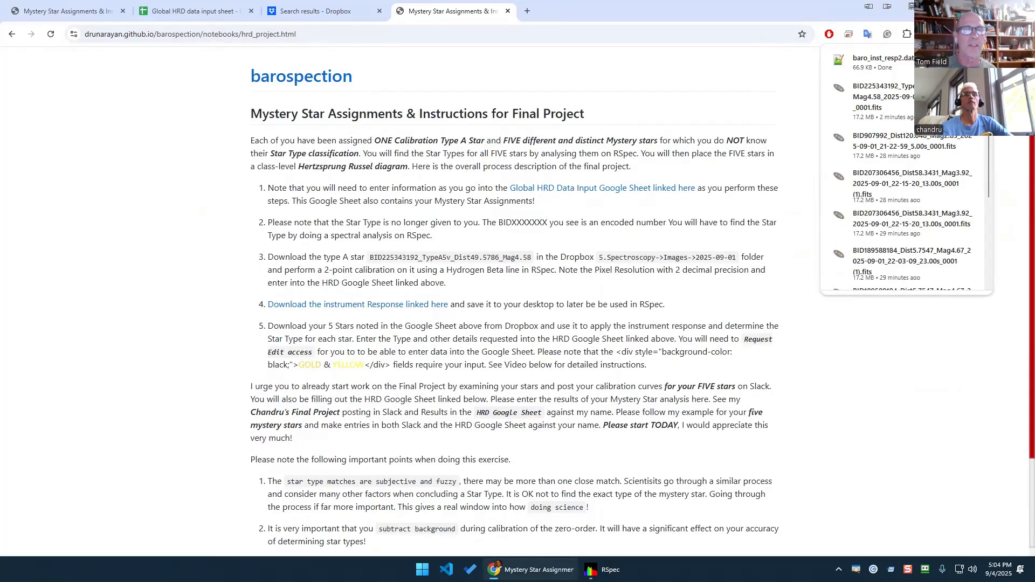
mouse_move(601, 570)
left_click(602, 536)
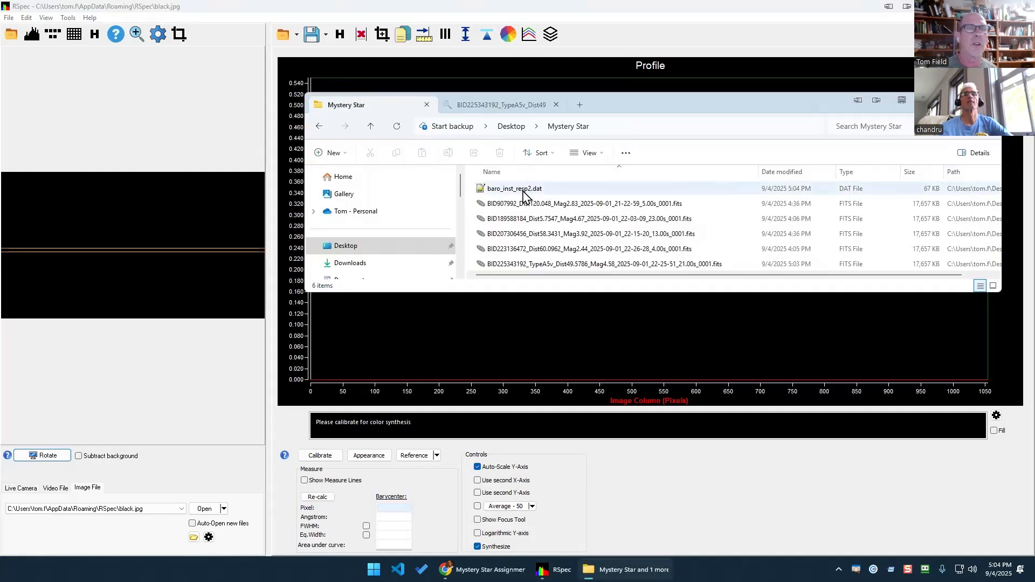
Load the type A star's FITS file into RSpec and shift the sampling band onto its trace.
left_click(549, 265)
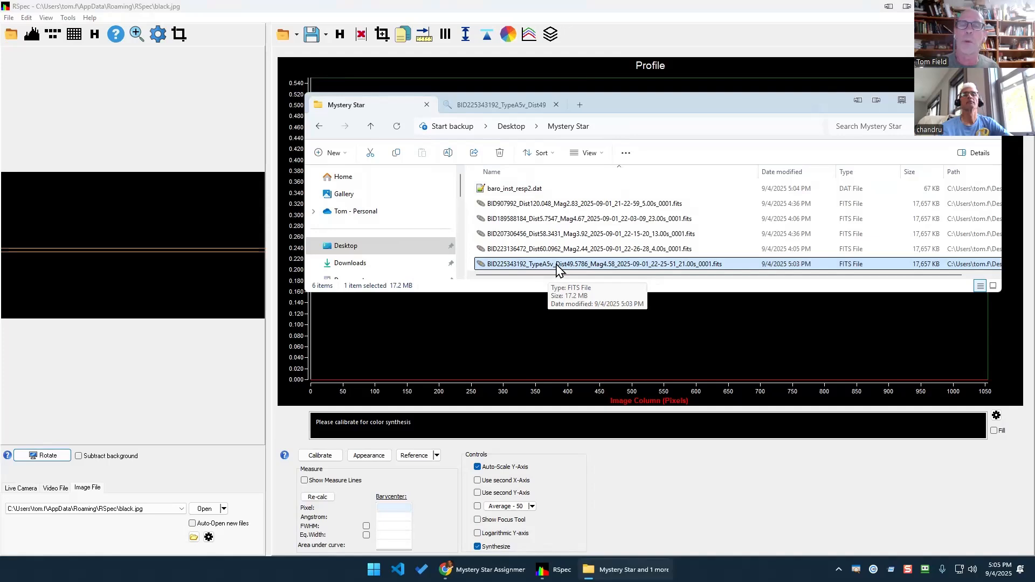
mouse_move(557, 268)
left_mouse_down()
mouse_move(410, 273)
mouse_move(115, 236)
left_mouse_up()
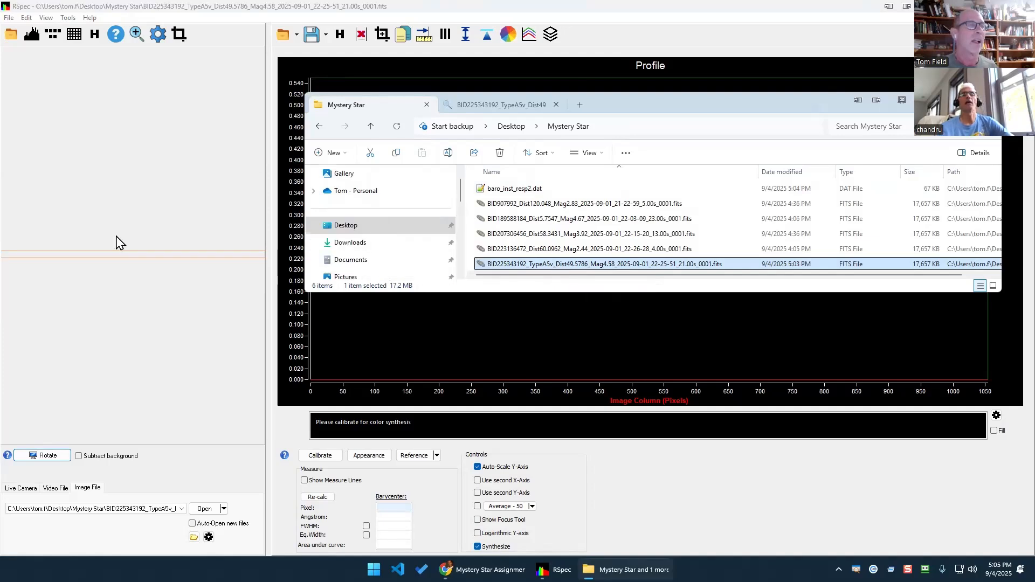
left_click_drag(150, 270, 144, 296)
left_click_drag(171, 229, 168, 251)
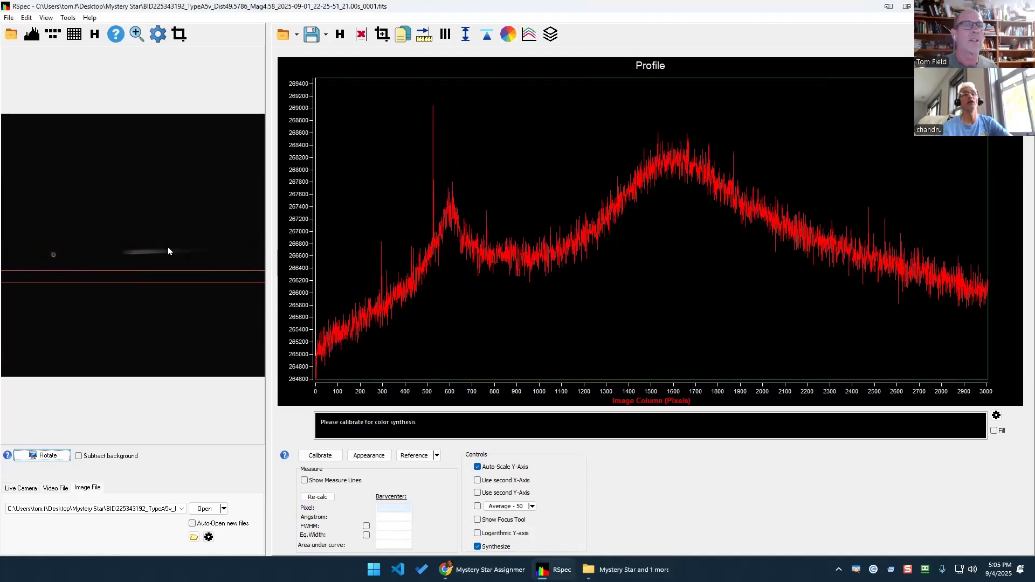
left_click(588, 570)
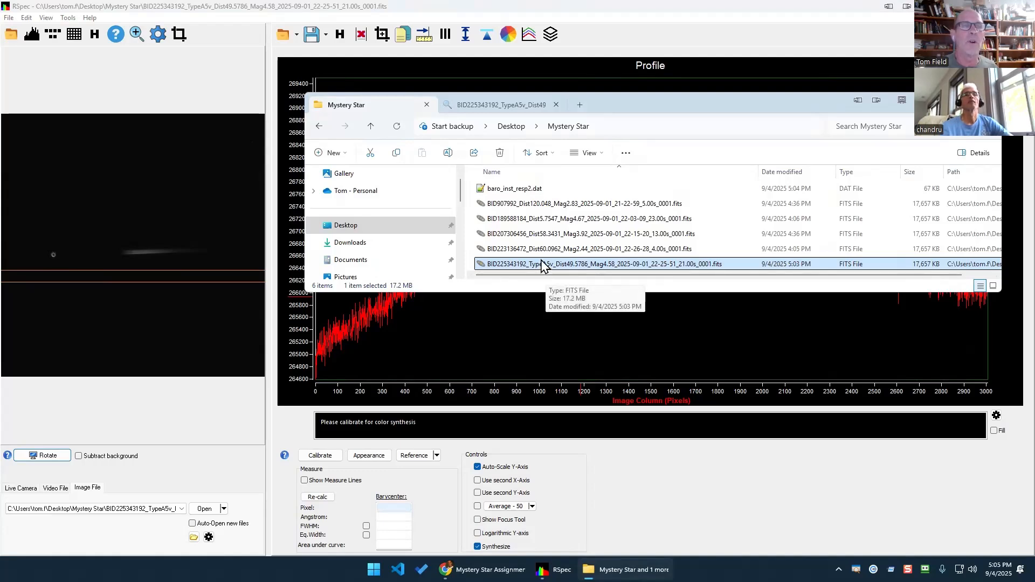
left_click(143, 336)
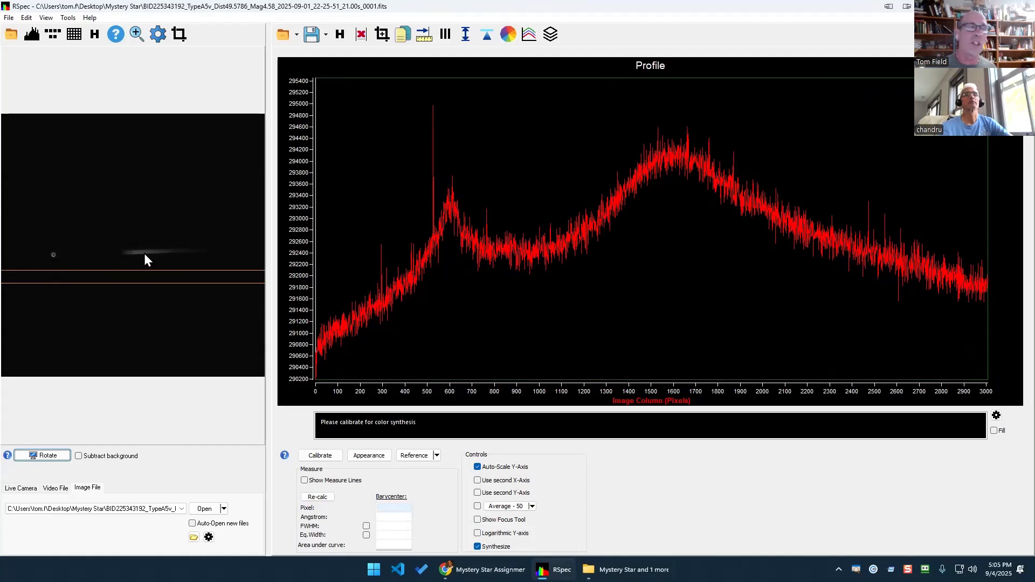
Rotate the star image to 1.5 degrees.
left_click(48, 456)
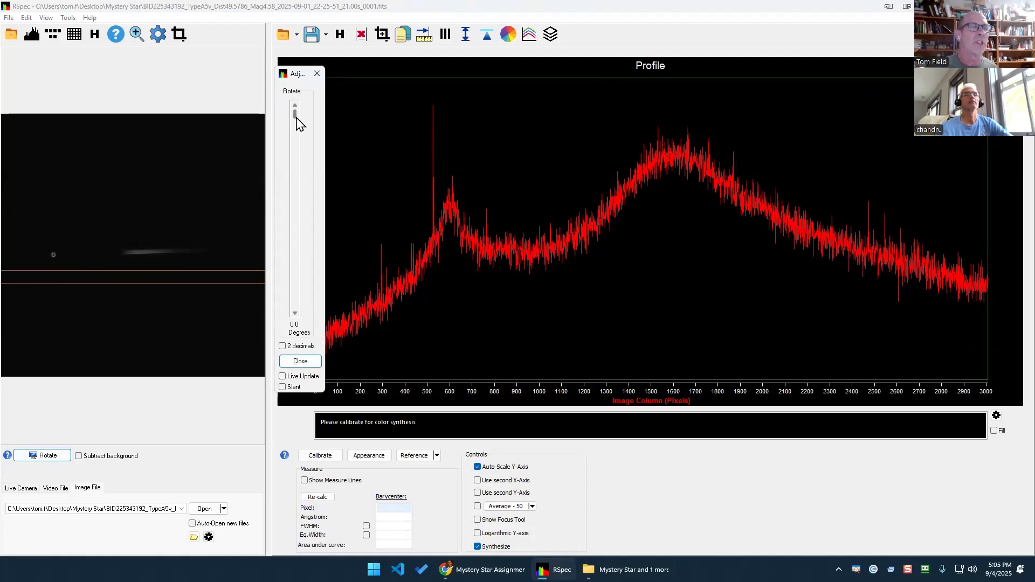
left_click(295, 313)
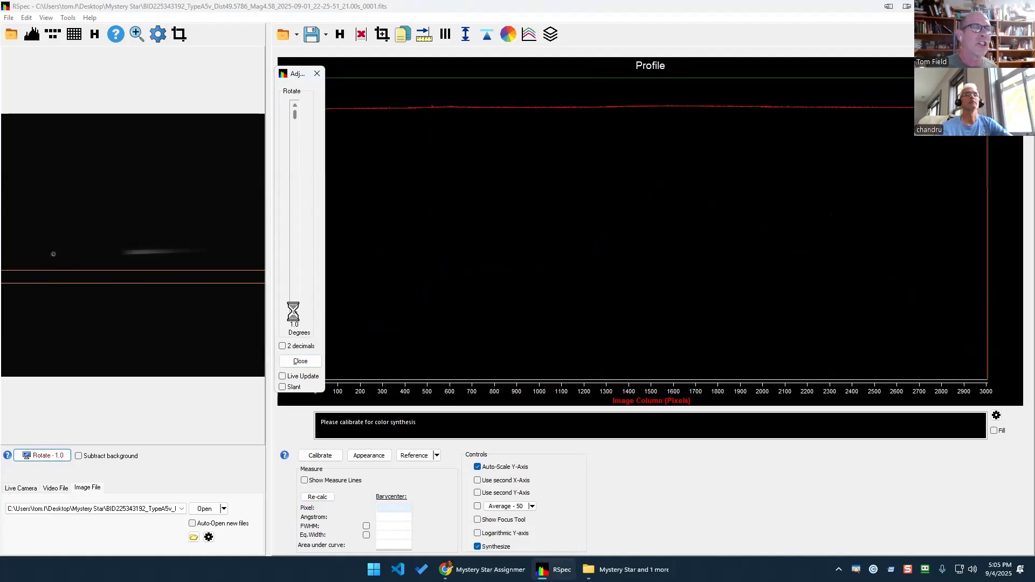
left_click(294, 313)
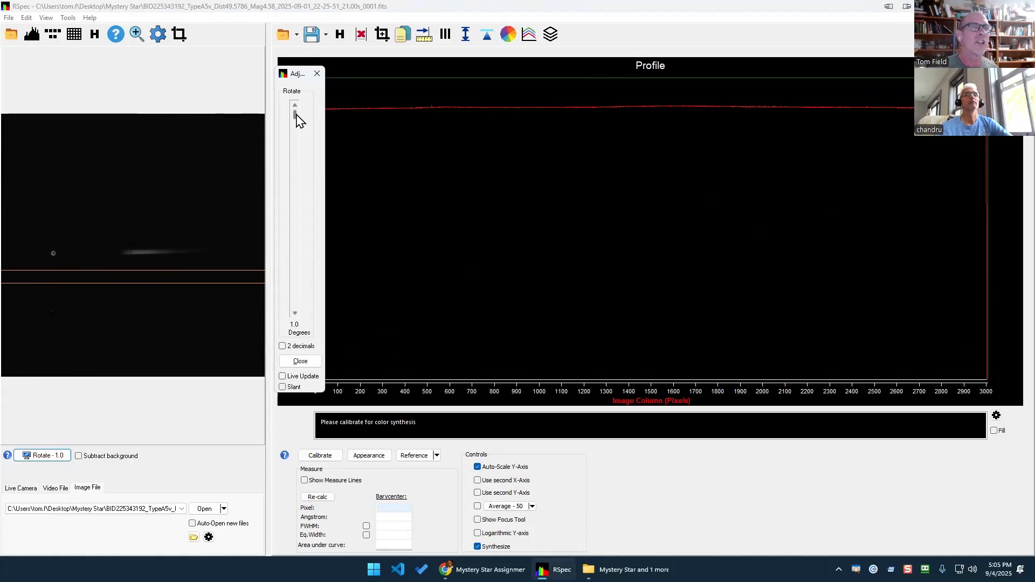
mouse_move(294, 114)
left_mouse_down()
mouse_move(296, 160)
mouse_move(301, 122)
left_mouse_up()
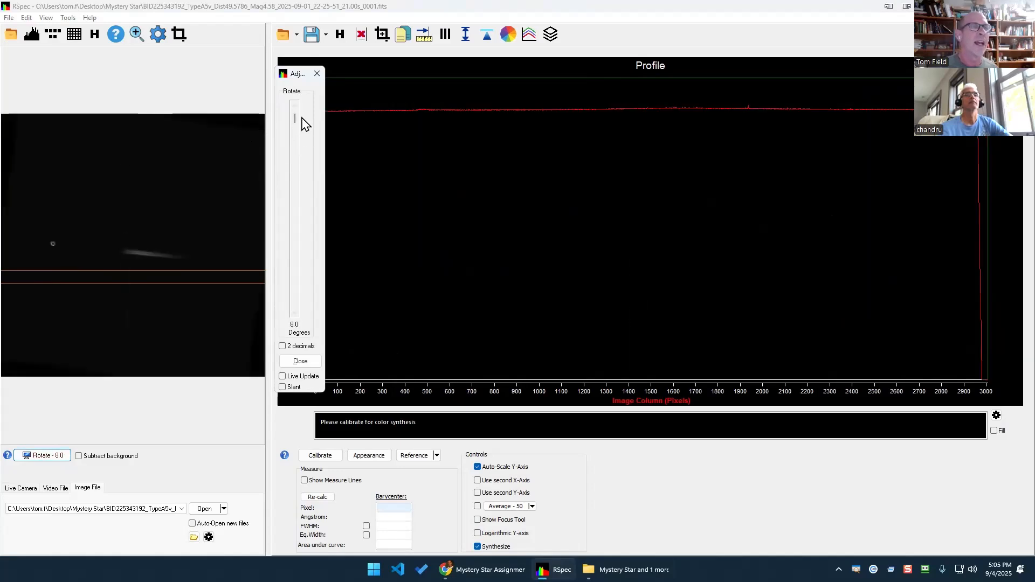
left_click(296, 105)
left_click(295, 312)
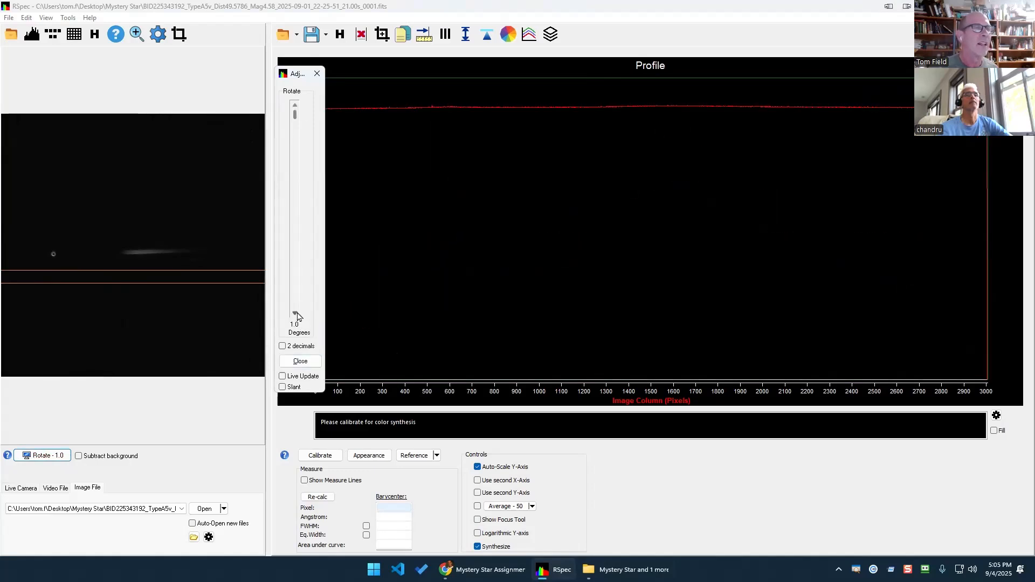
left_click(295, 314)
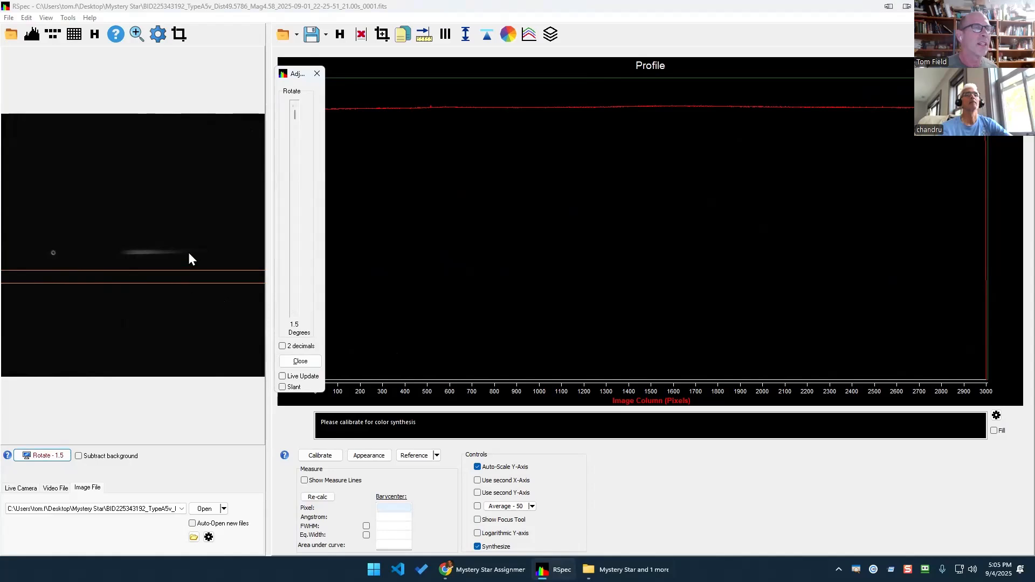
Fit the band's upper and lower edges around the spectrum streak and close the rotation control.
left_click_drag(189, 253, 214, 224)
left_click_drag(171, 331, 185, 309)
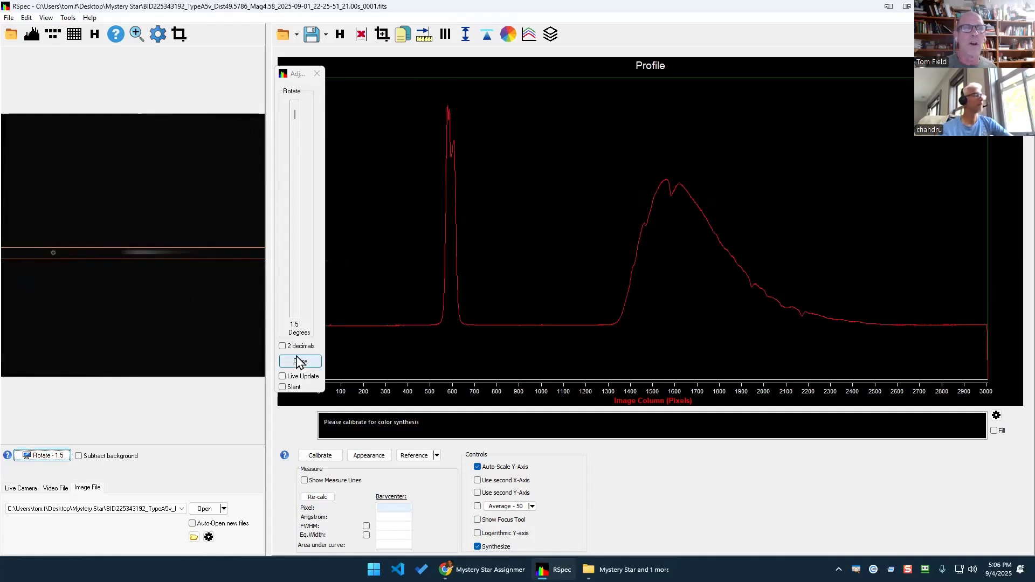
left_click(300, 361)
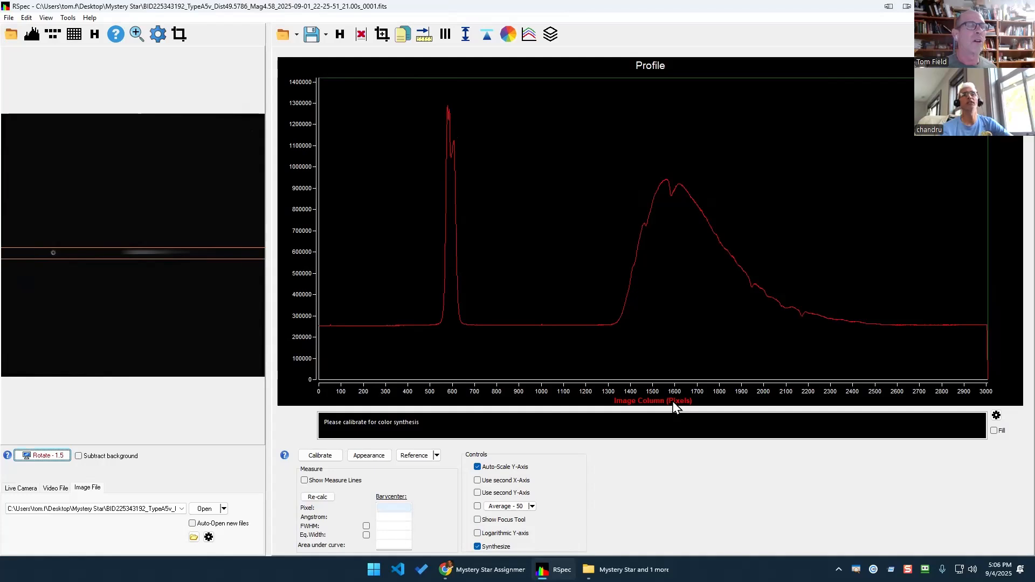
left_click(158, 34)
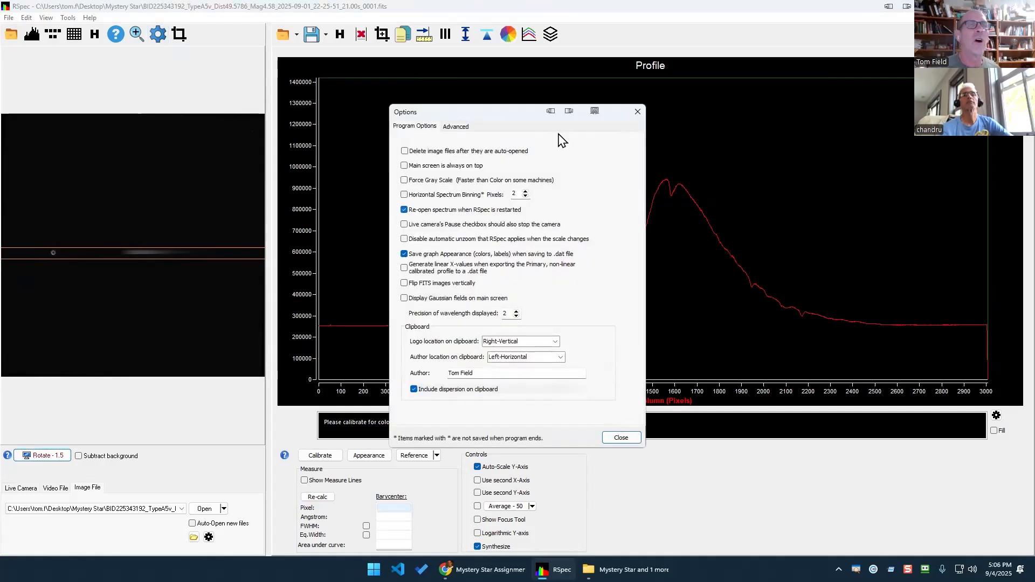
left_click(637, 112)
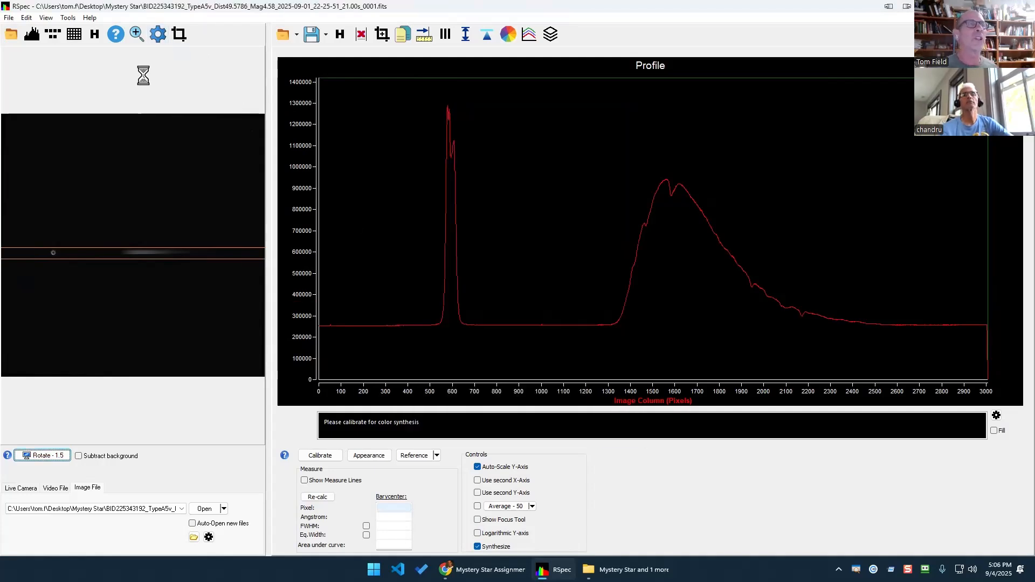
left_click(159, 36)
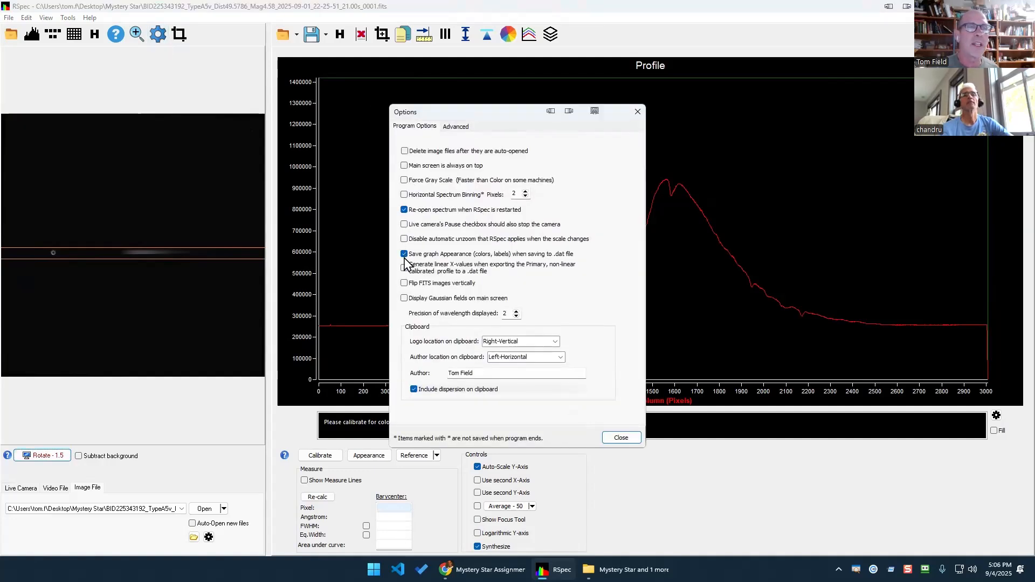
left_click(516, 311)
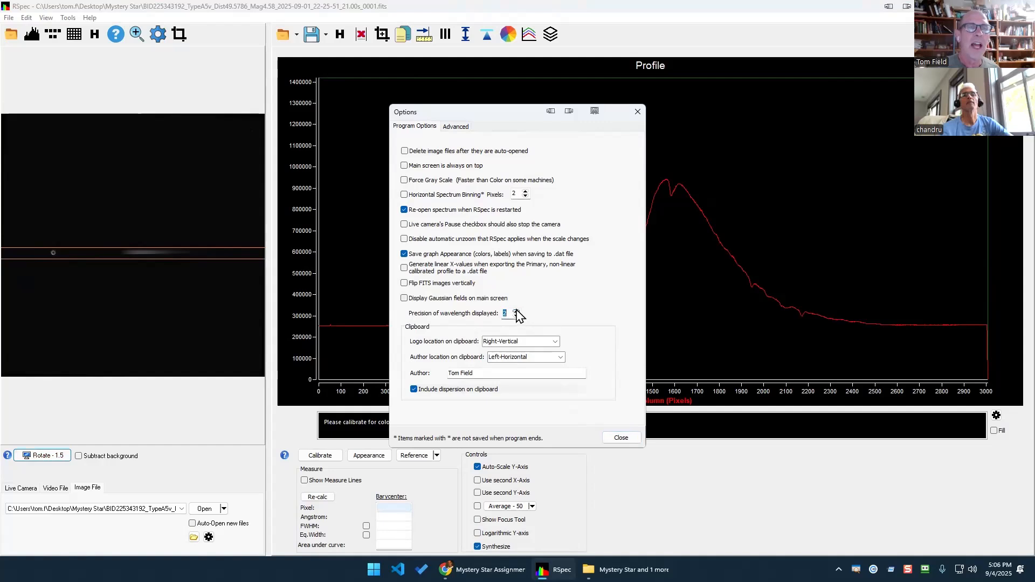
left_click(515, 316)
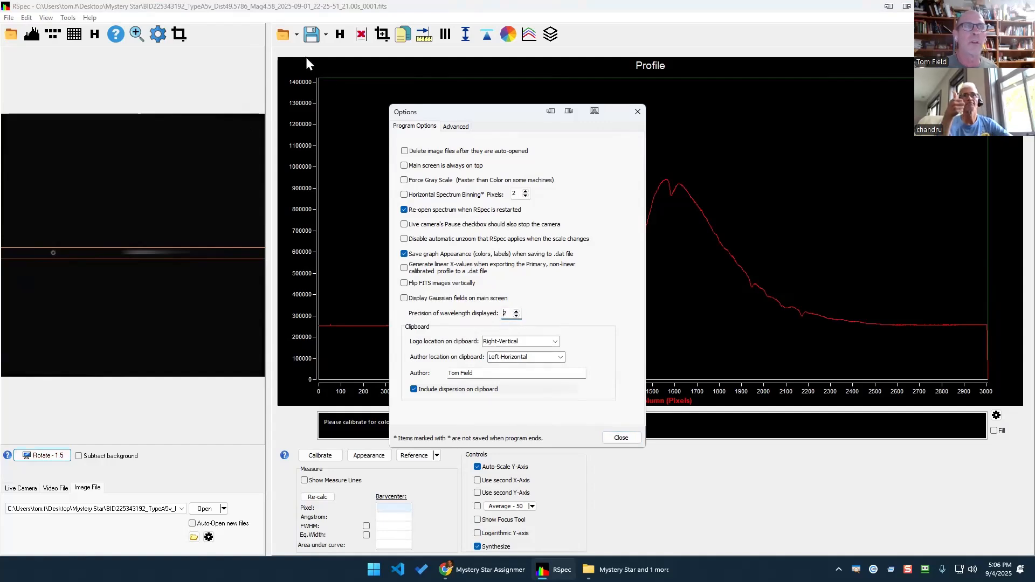
left_click(620, 439)
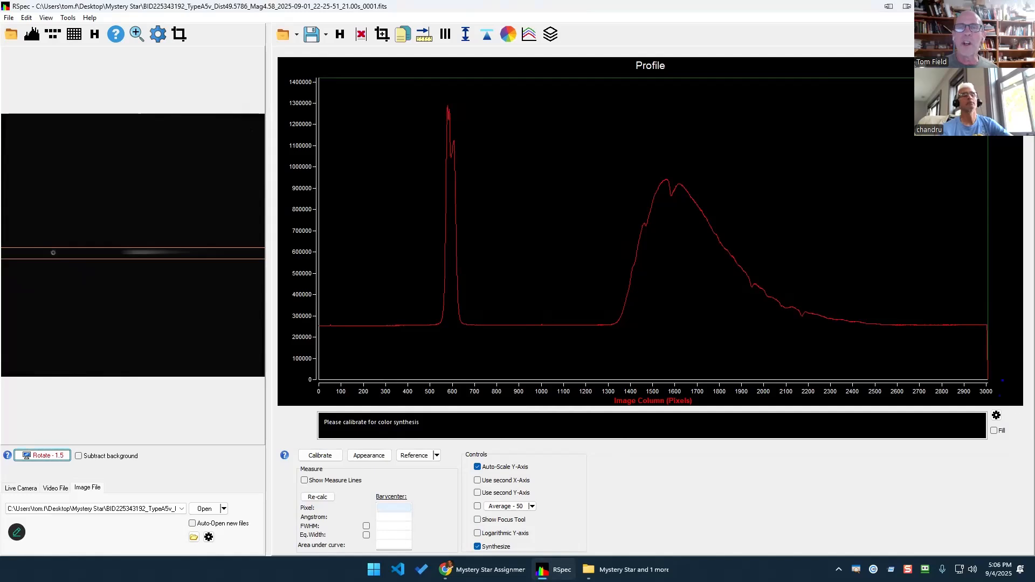
Mark up the pixel axis and profile with temporary annotations, then open the Calibration Wizard.
mouse_move(993, 371)
left_mouse_down()
mouse_move(930, 387)
mouse_move(1005, 381)
mouse_move(984, 366)
left_mouse_up()
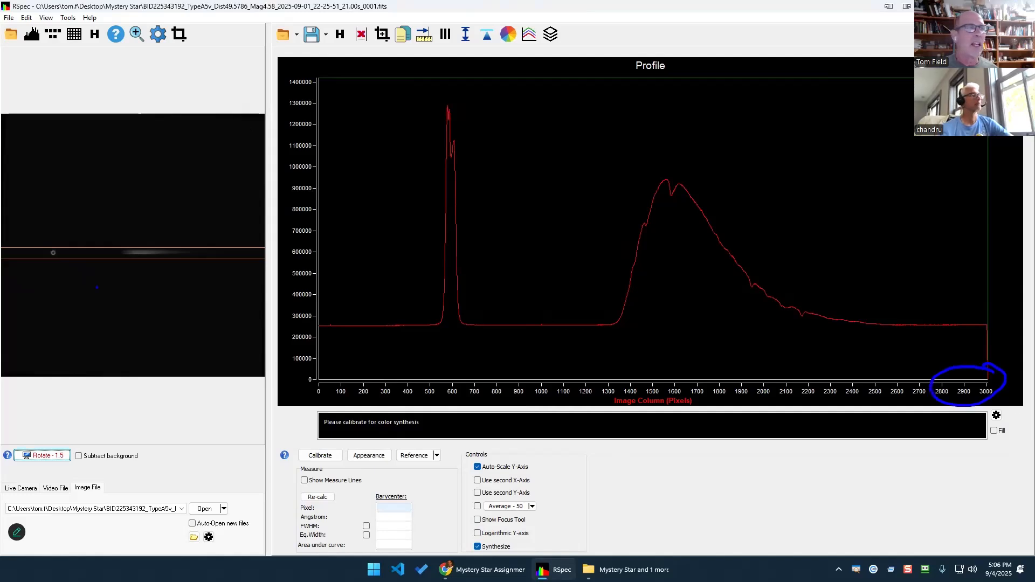
left_click_drag(17, 282, 261, 290)
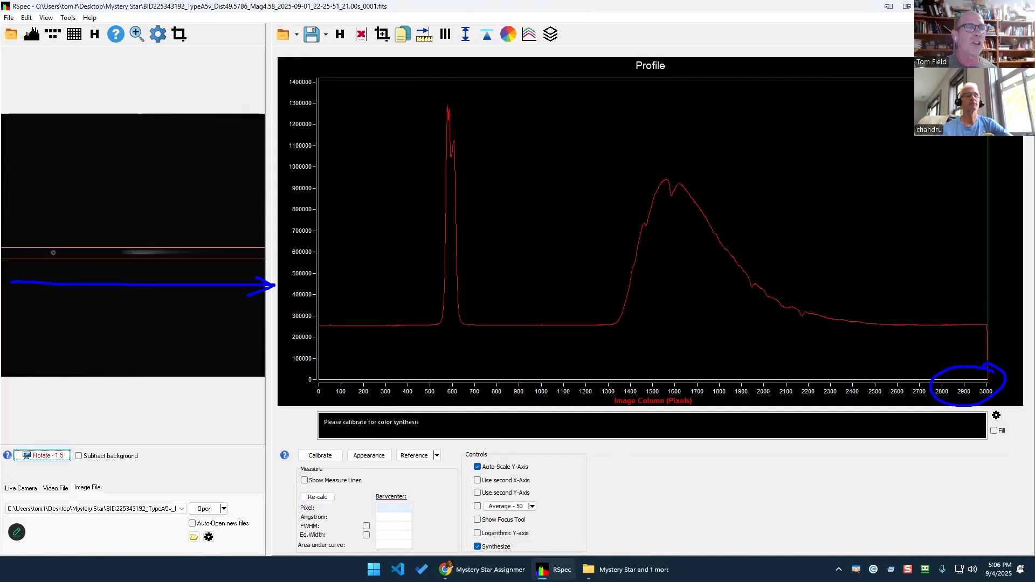
left_click_drag(264, 290, 265, 338)
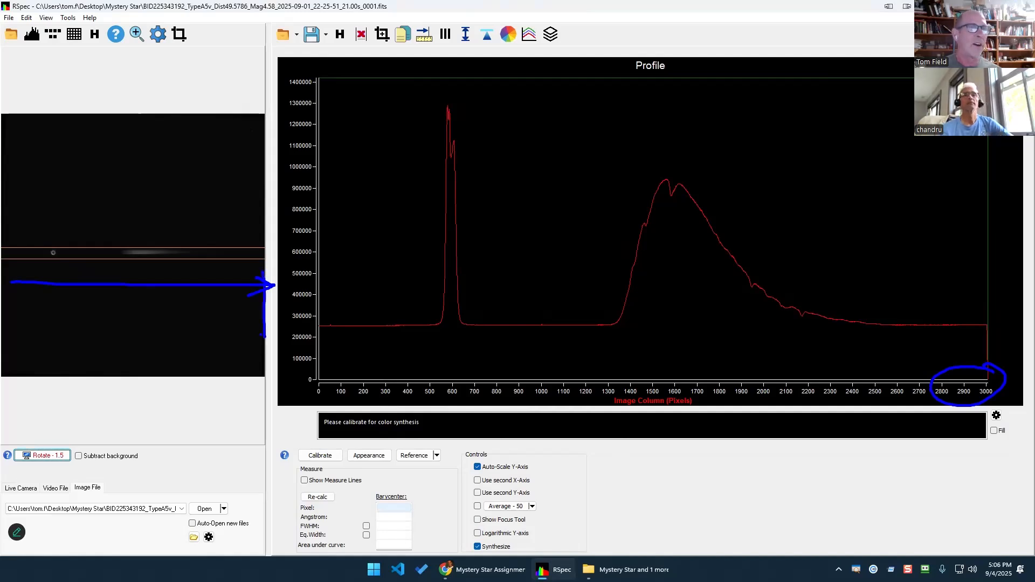
key("Escape")
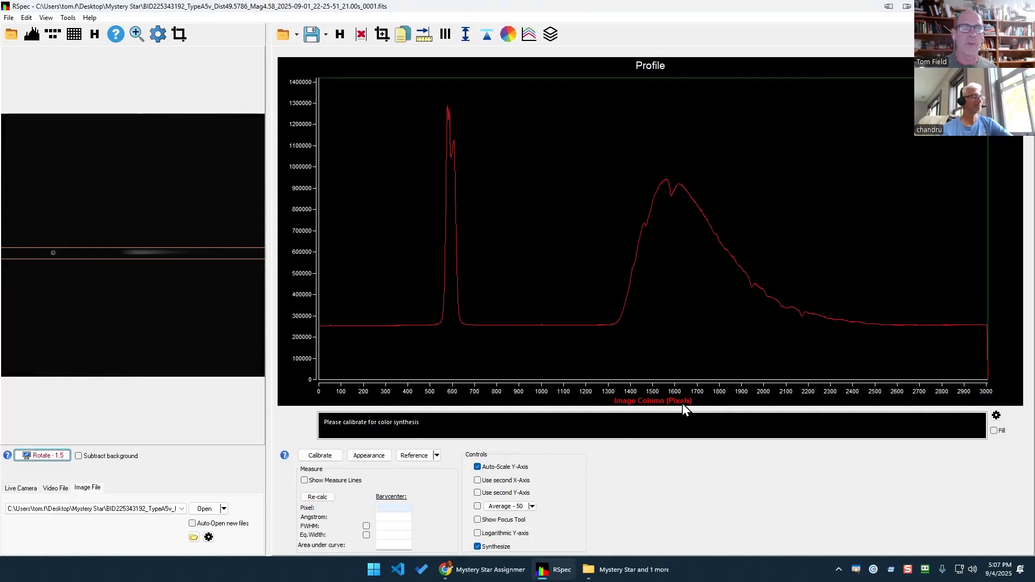
left_click(340, 461)
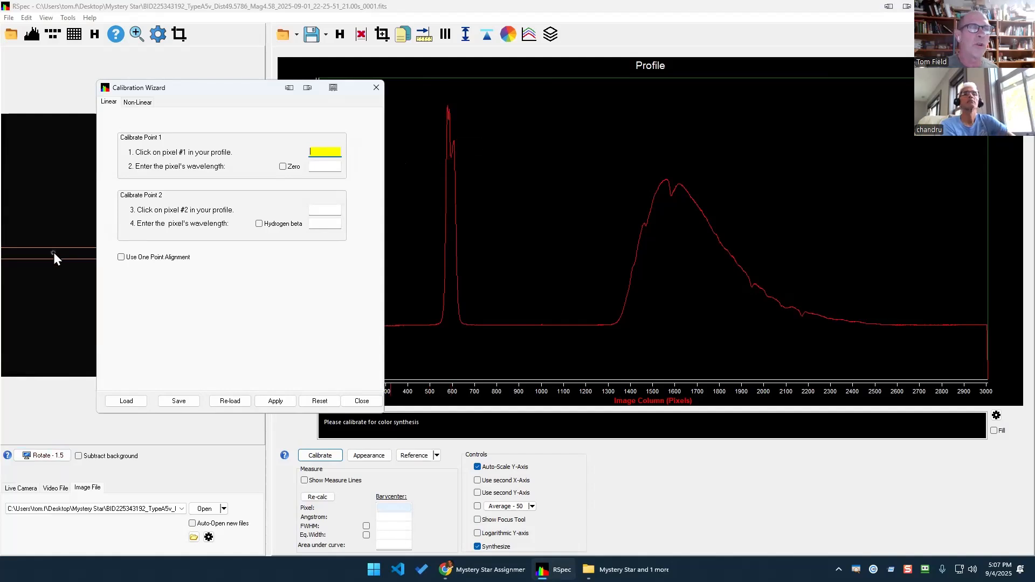
left_click(450, 157)
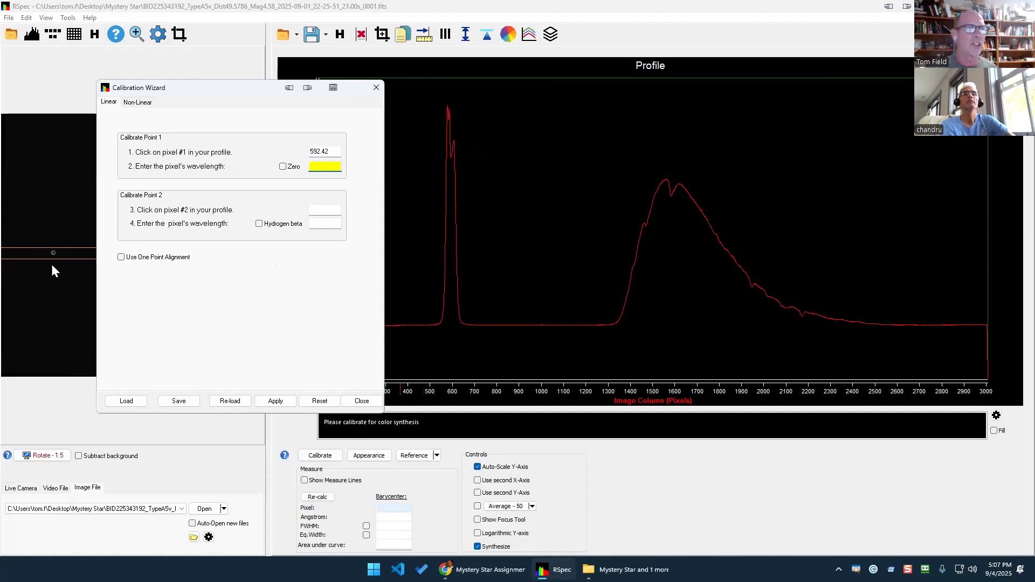
left_click(283, 166)
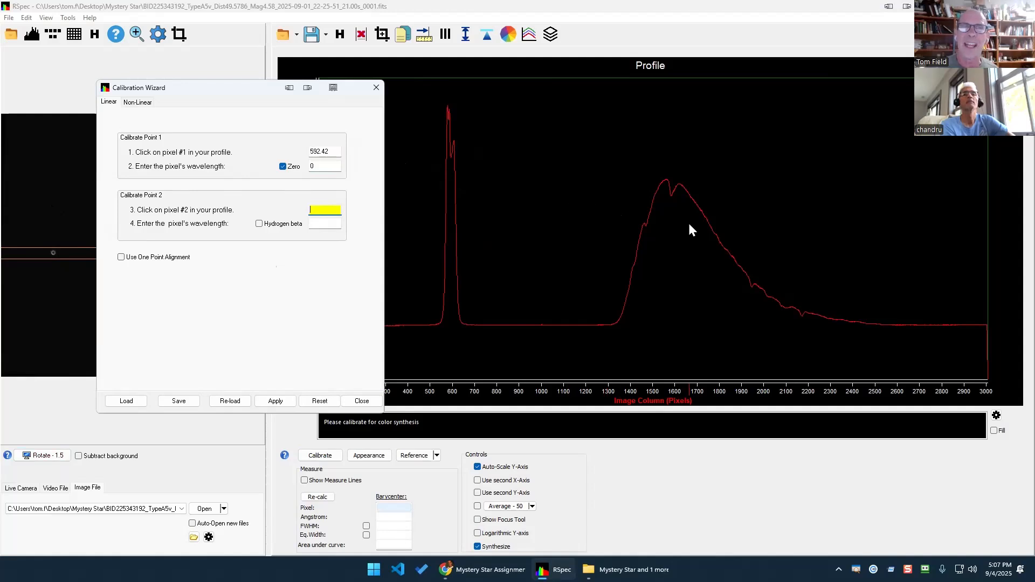
left_click(671, 195)
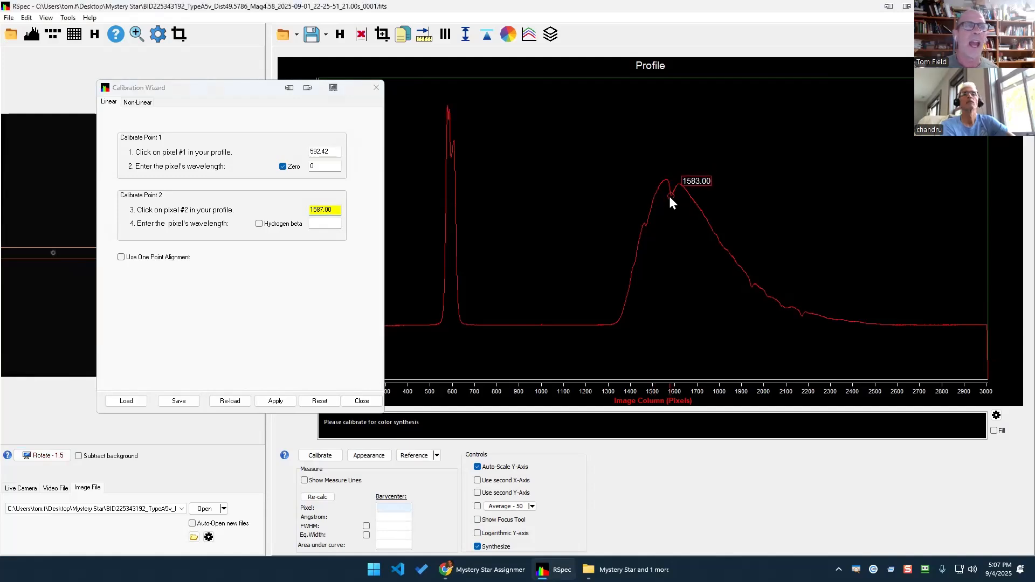
left_click(340, 212)
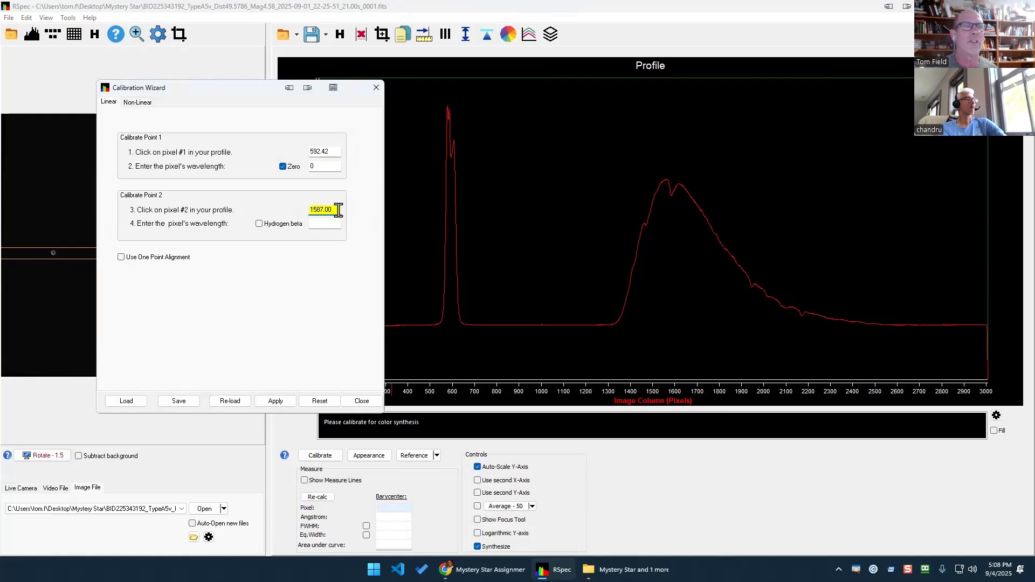
left_click_drag(339, 210, 234, 211)
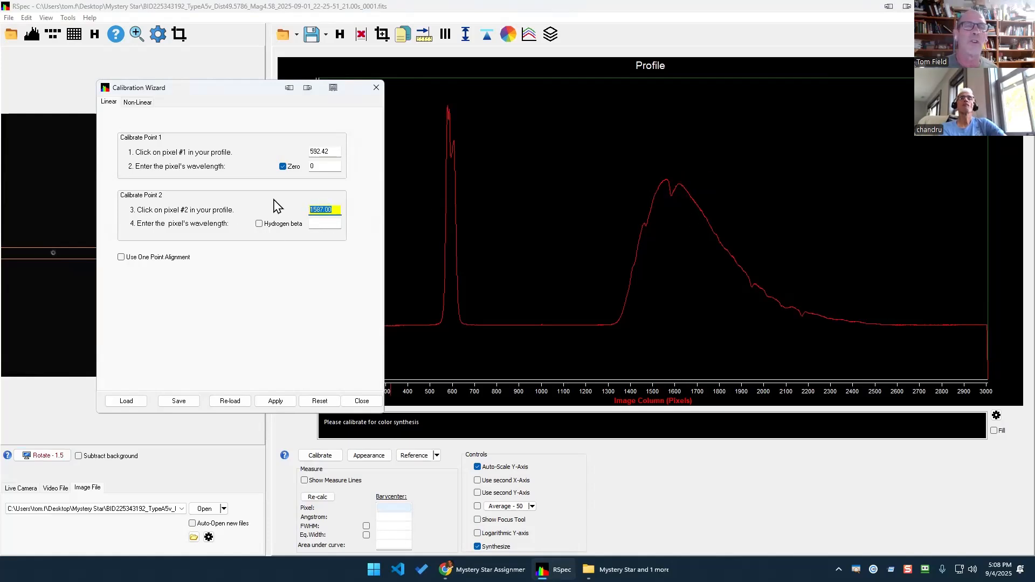
left_click(259, 224)
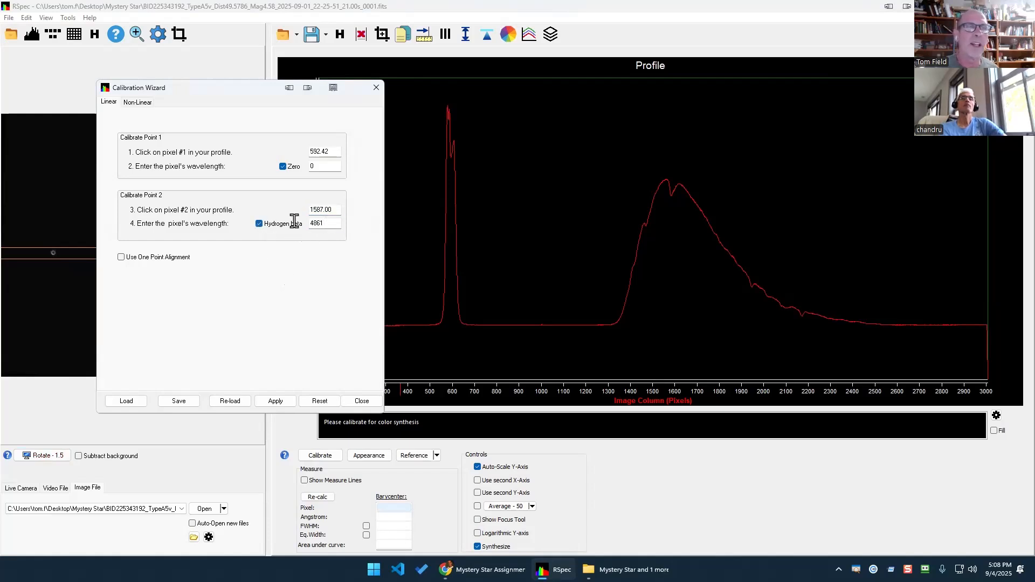
key("Tab")
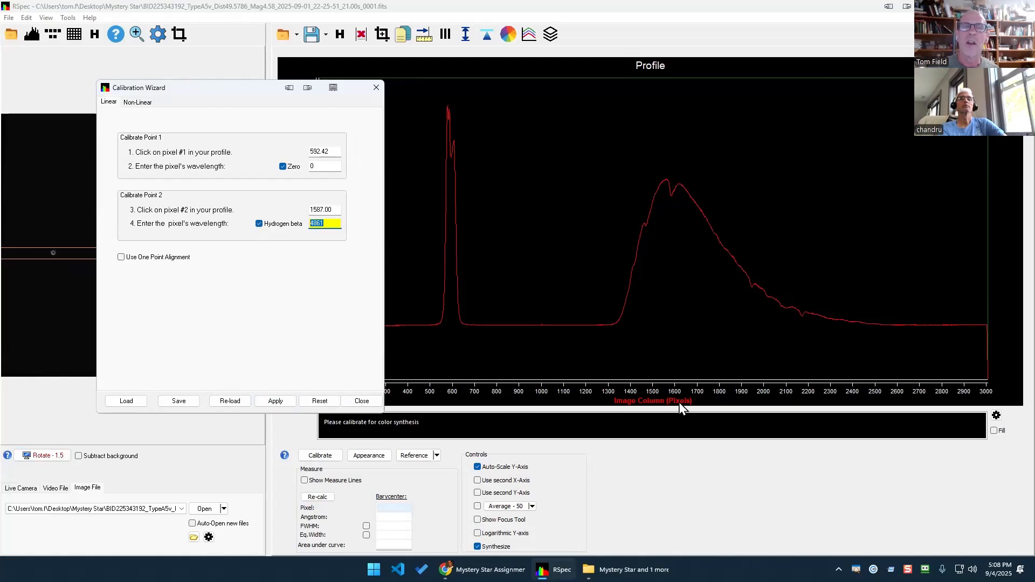
left_click(275, 401)
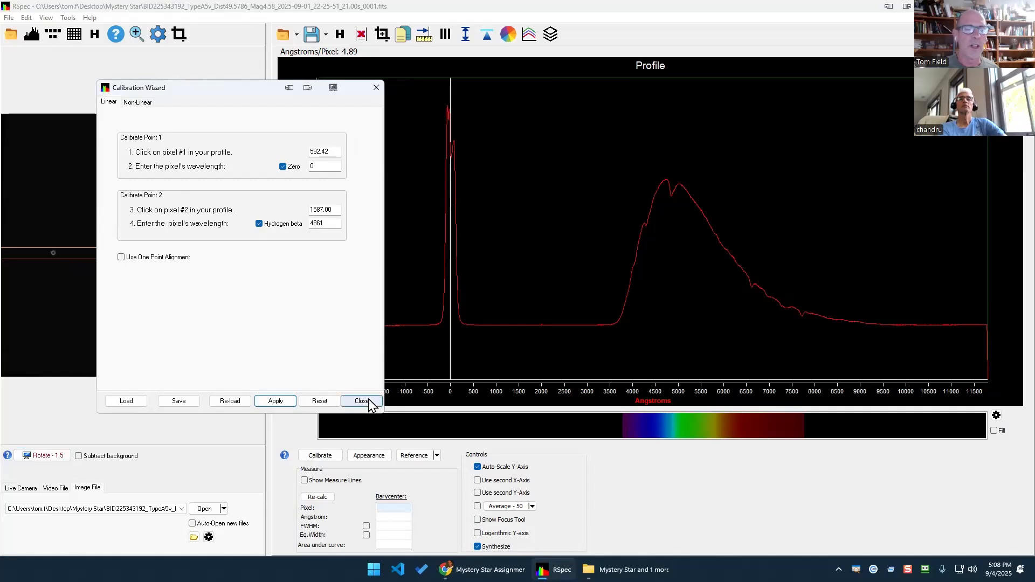
left_click(352, 402)
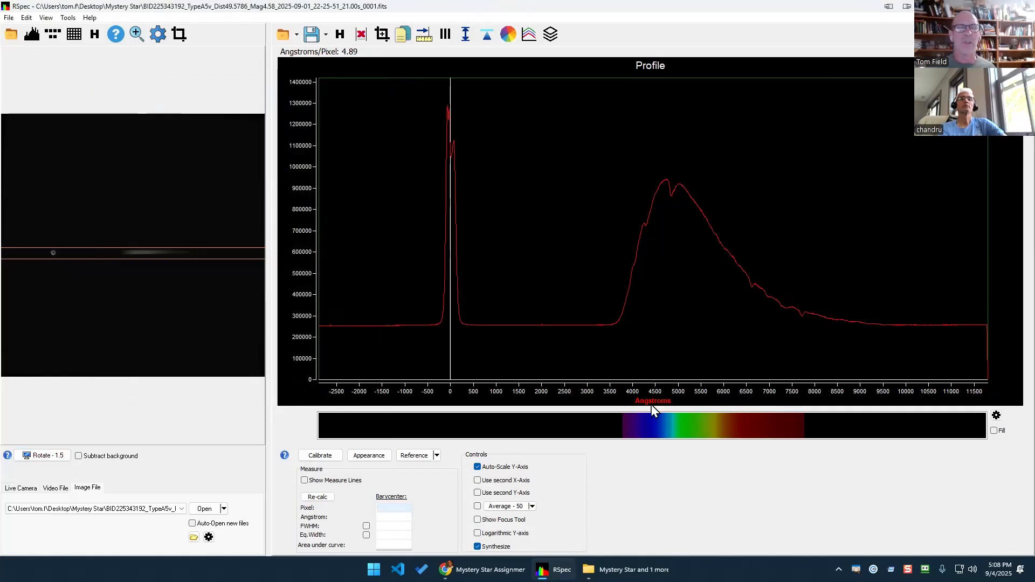
left_click(480, 546)
left_click(480, 546)
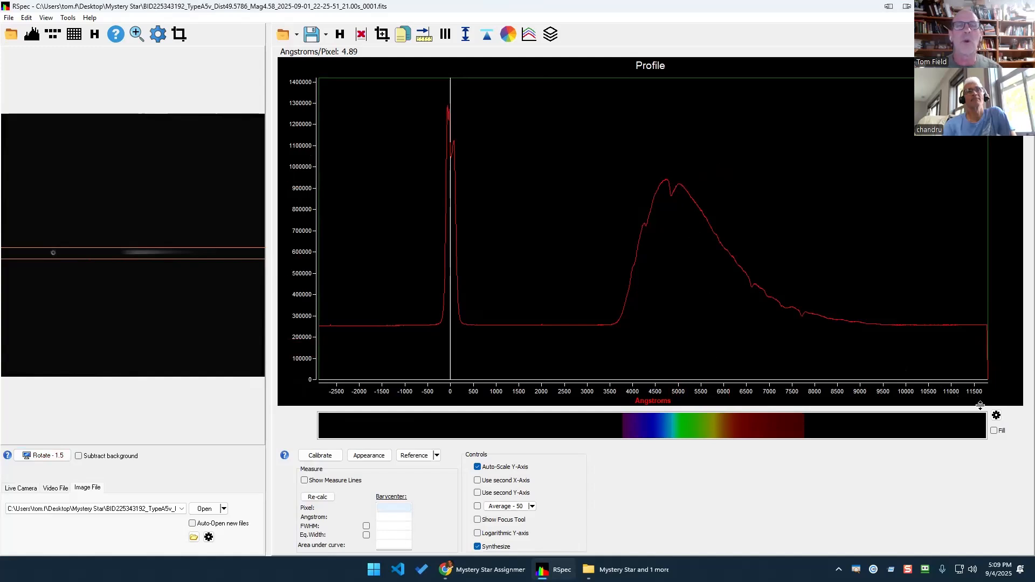
left_click(995, 415)
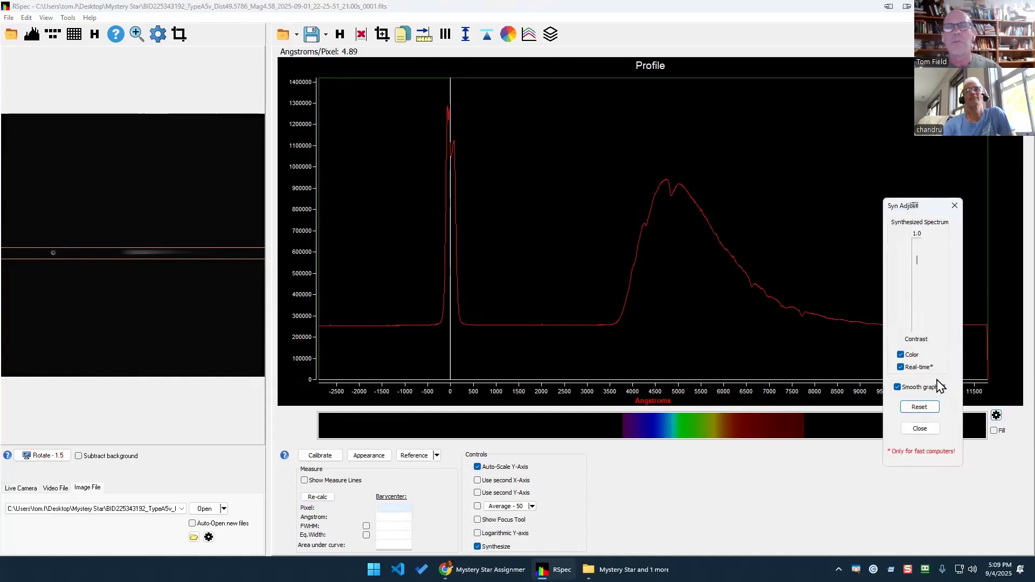
left_click(900, 356)
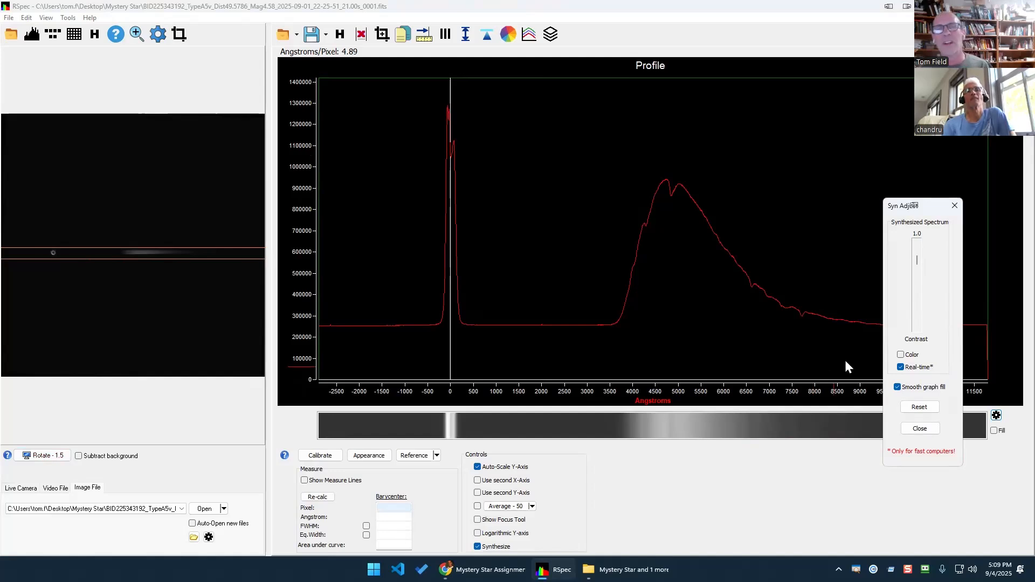
left_click(899, 354)
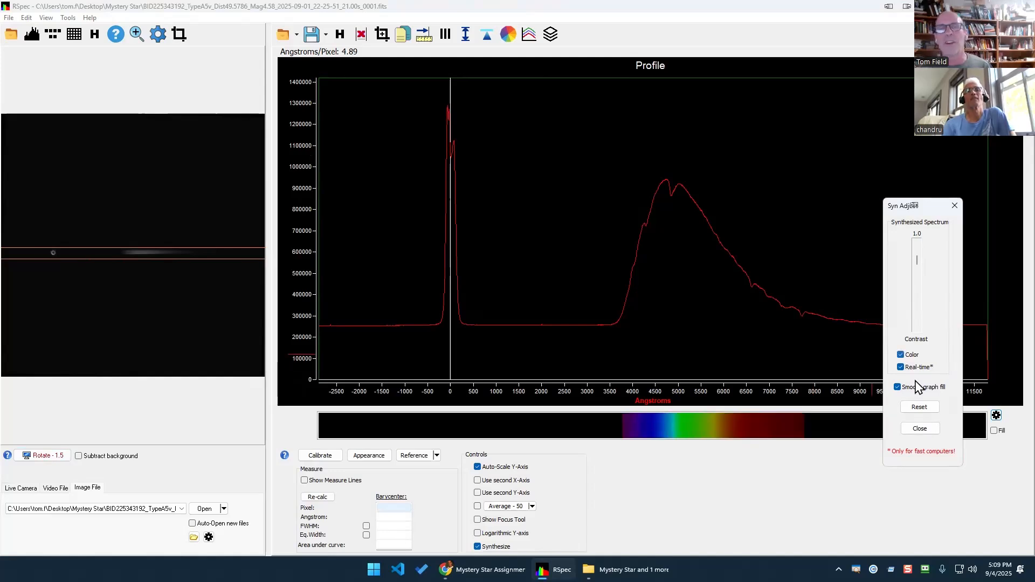
left_click(930, 430)
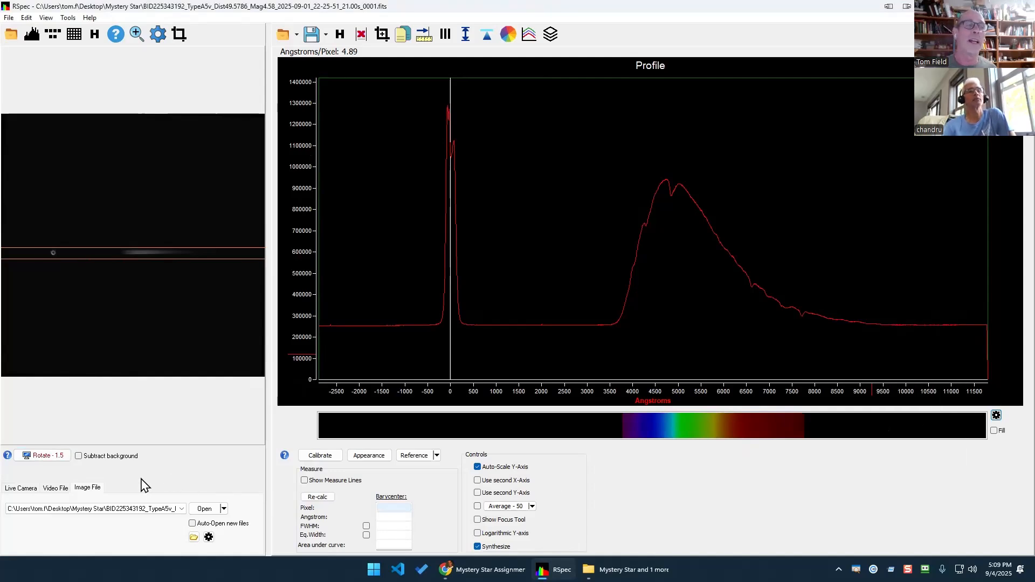
Toggle Subtract background off and on to compare, leaving it on so the baseline sits at zero.
left_click(79, 456)
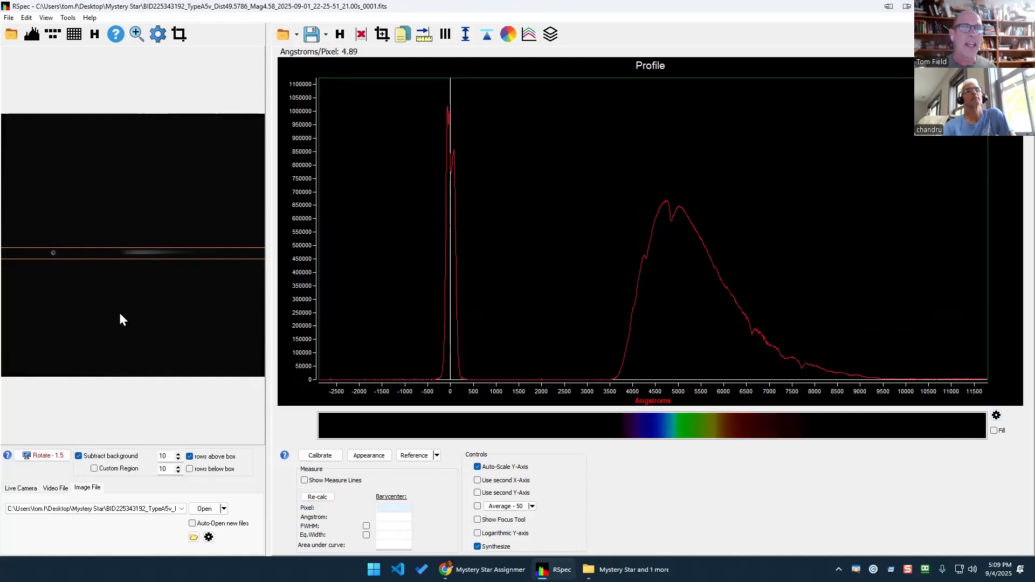
left_click(79, 456)
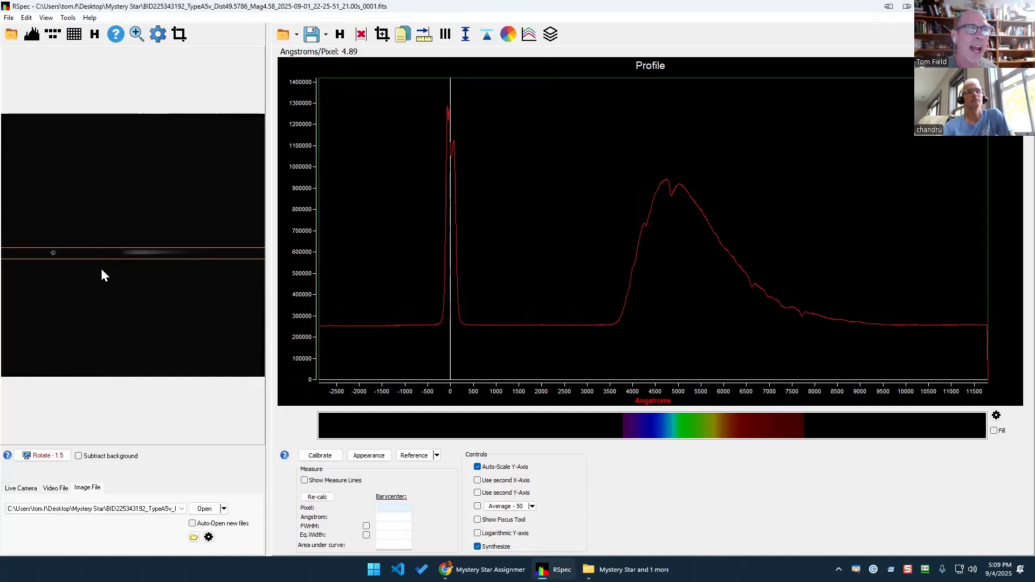
left_click(79, 456)
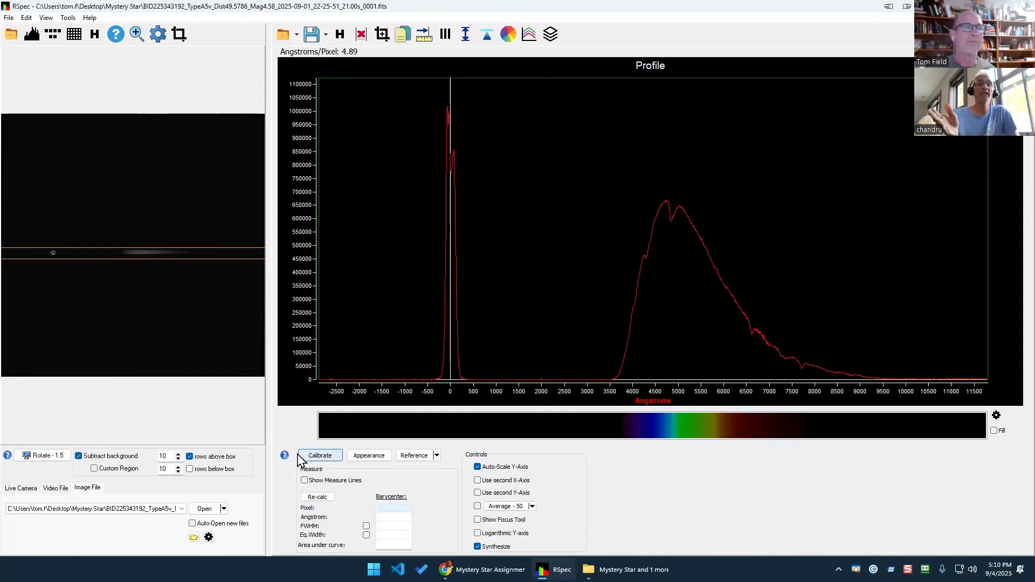
Highlight the Subtract background option and the 4.89 Å/pixel value, then switch to the browser.
mouse_move(179, 426)
left_mouse_down()
mouse_move(70, 431)
mouse_move(181, 477)
mouse_move(117, 414)
left_mouse_up()
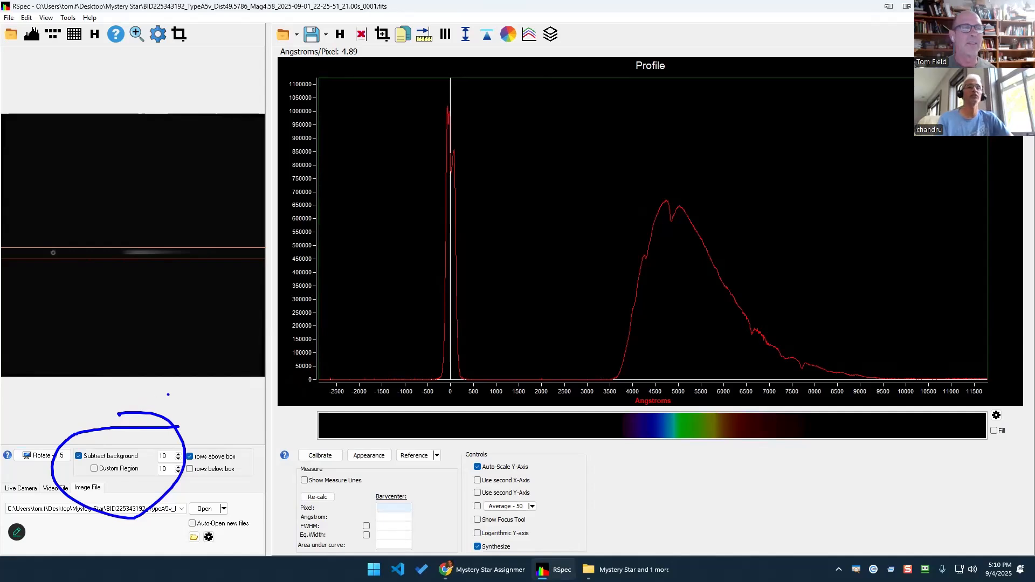
key("Escape")
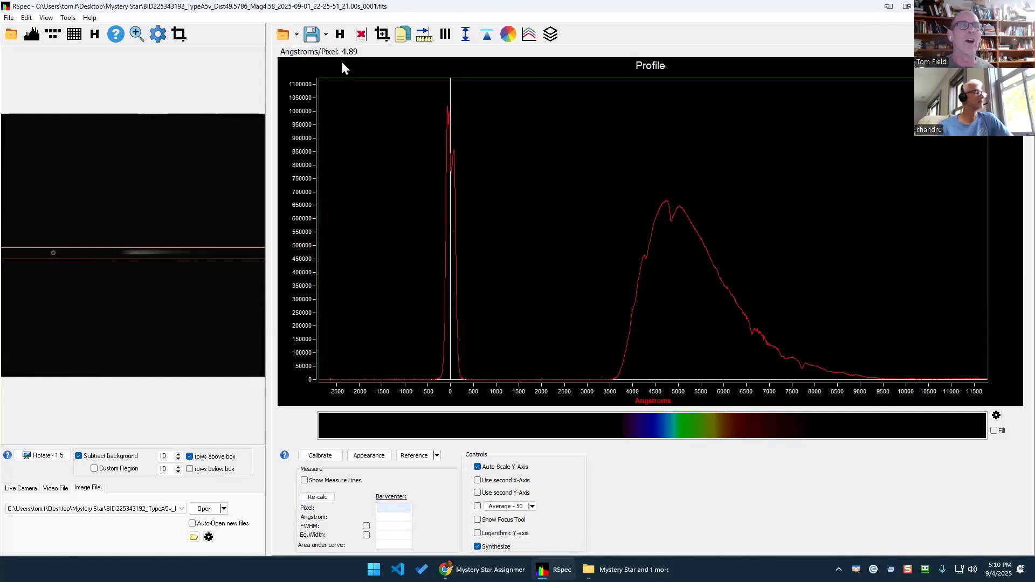
mouse_move(343, 61)
left_mouse_down()
mouse_move(380, 65)
mouse_move(286, 6)
mouse_move(345, 86)
mouse_move(383, 56)
left_mouse_up()
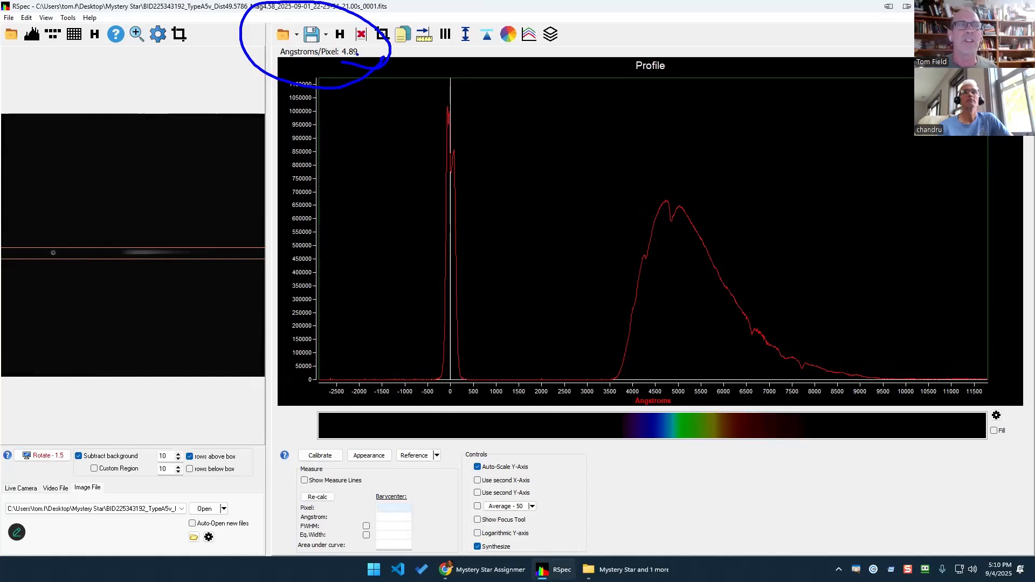
key("Escape")
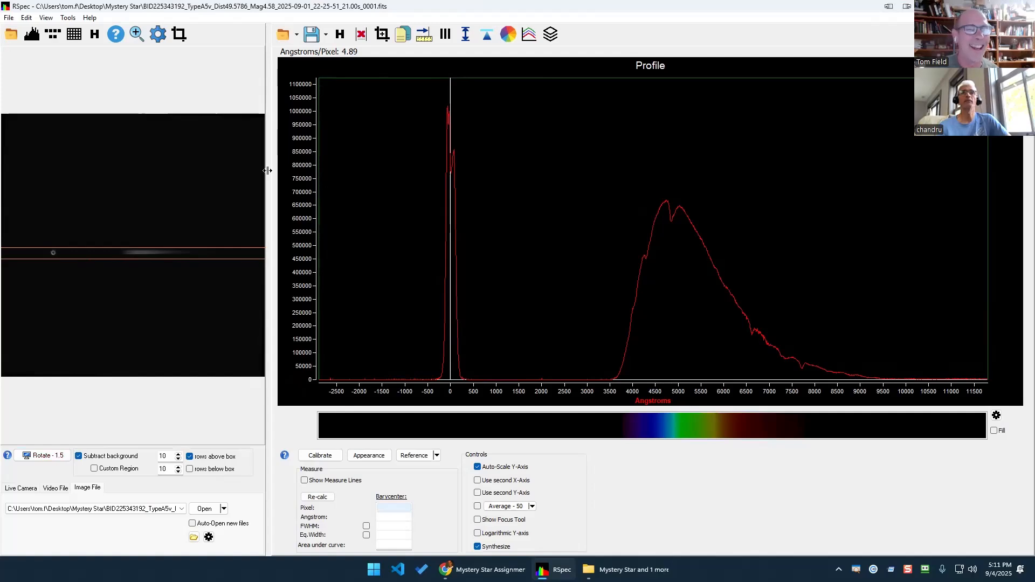
left_click(482, 569)
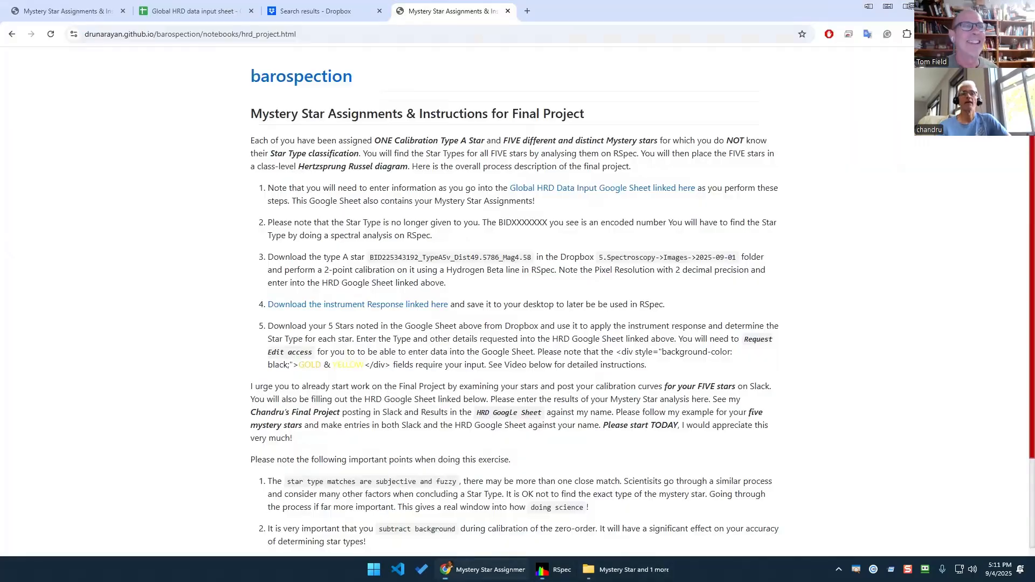
Enter pixel resolution 4.89 for the type A star in cell D74.
left_click(194, 12)
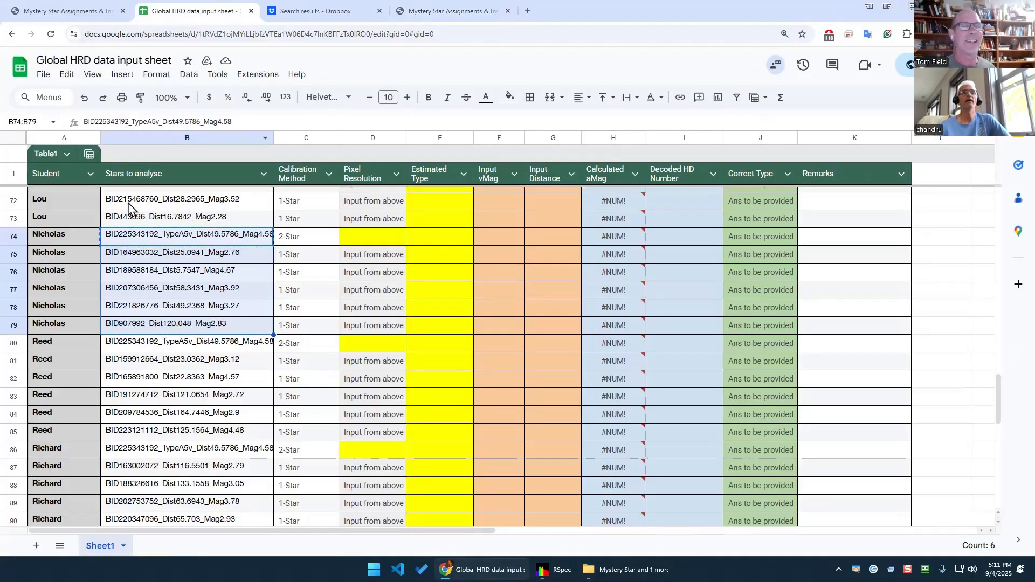
left_click(297, 241)
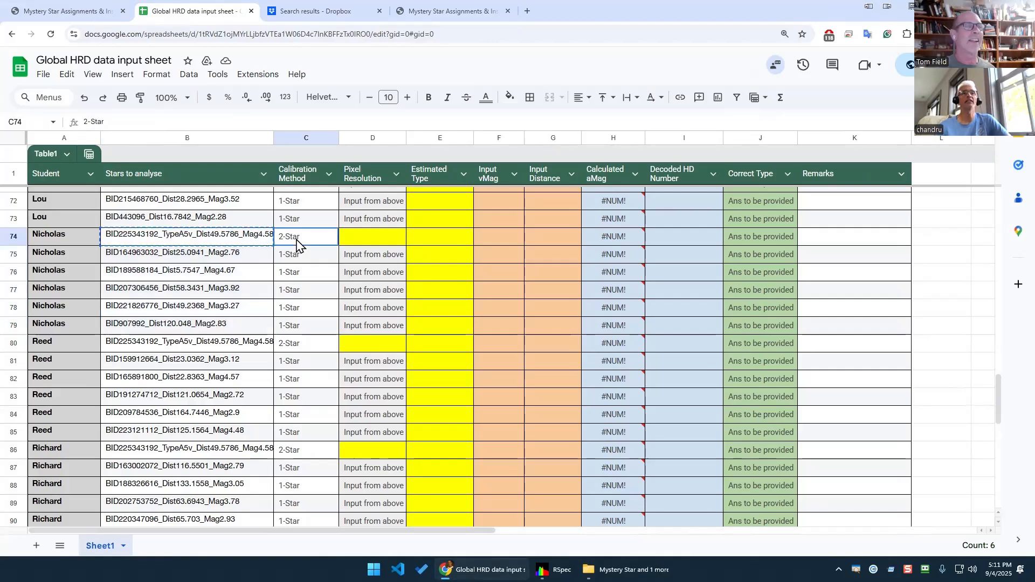
left_click(353, 239)
type("4")
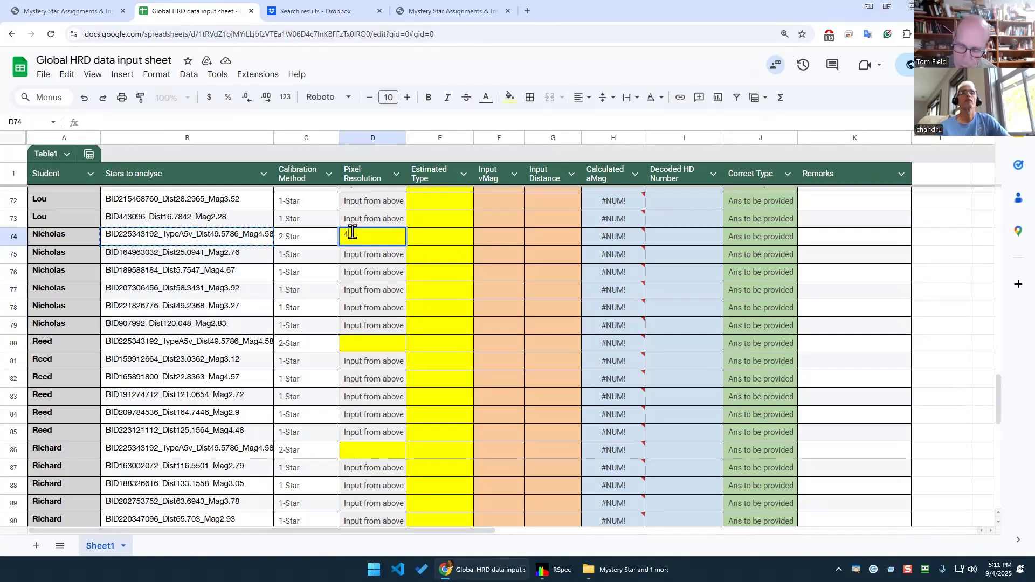
type(".89")
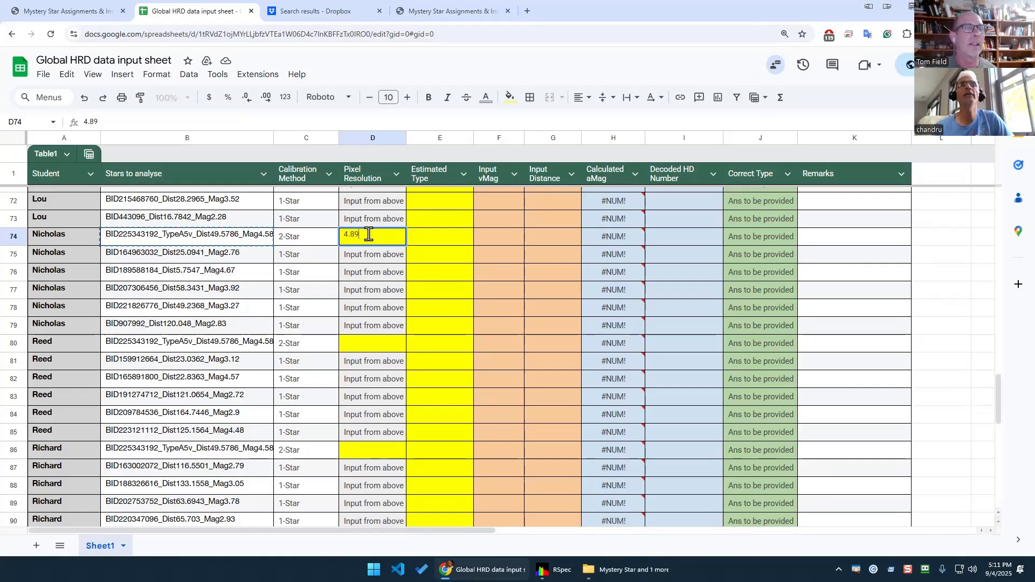
left_click(552, 570)
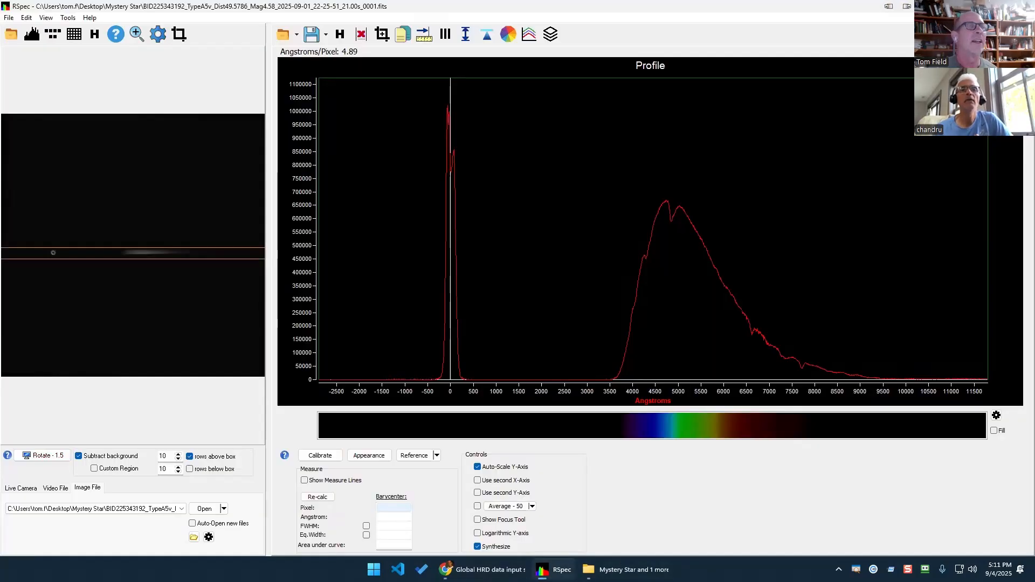
left_click(474, 570)
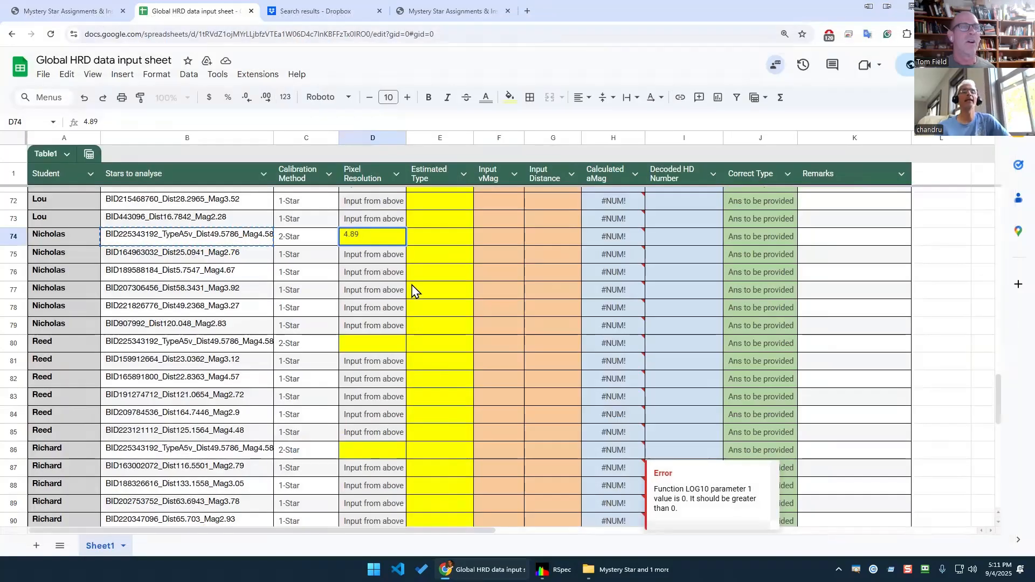
left_click(385, 263)
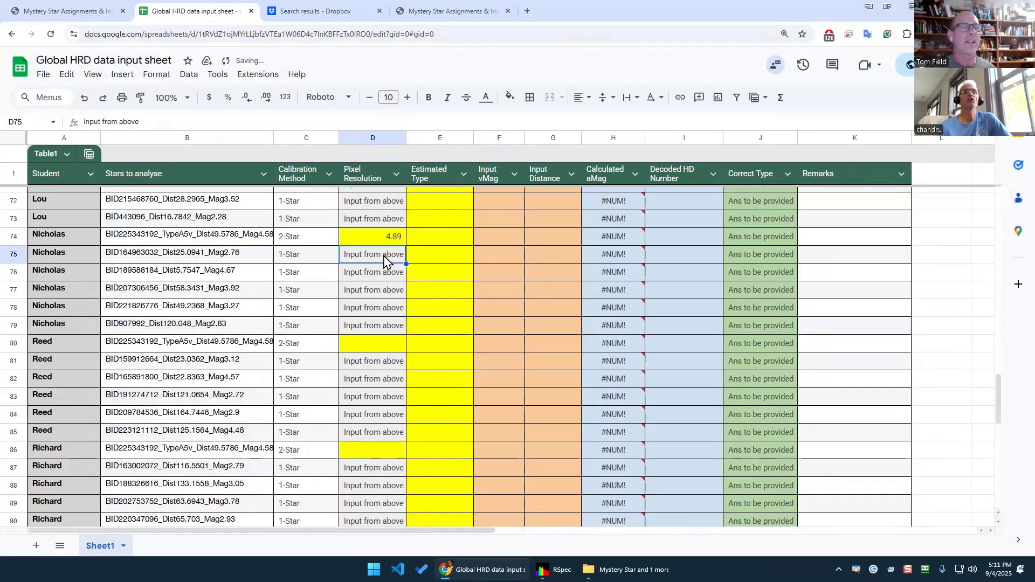
left_click(223, 238)
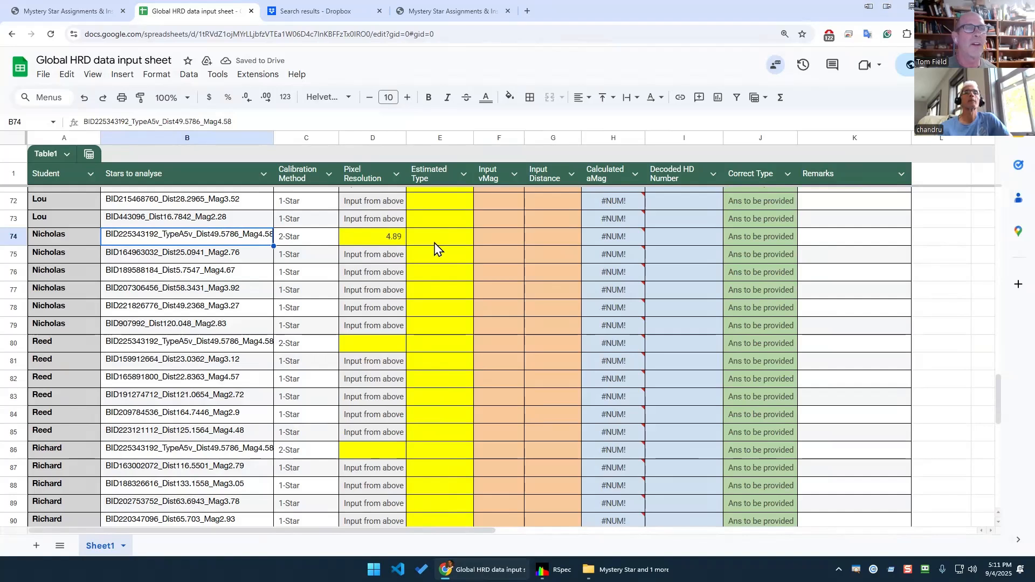
Enter vMag 4.578 and distance 49 in row 74, giving aMag 1.1270196.
left_click(491, 239)
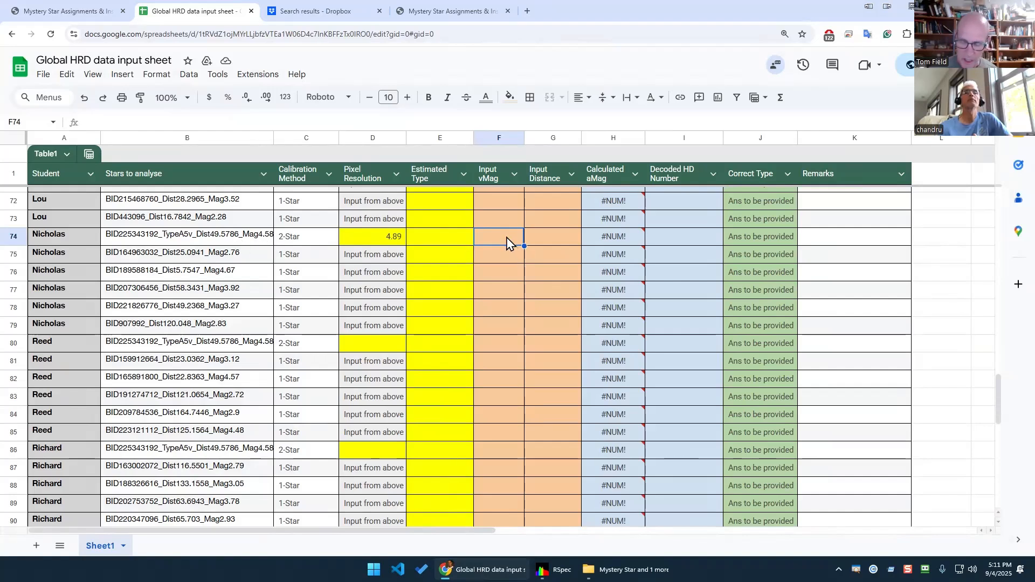
type("4.578")
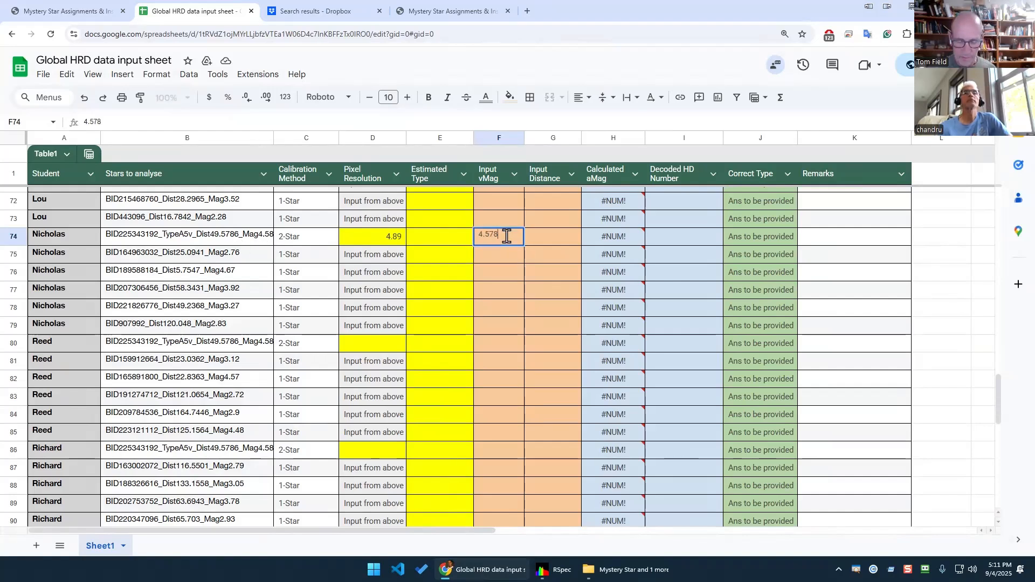
key("Tab")
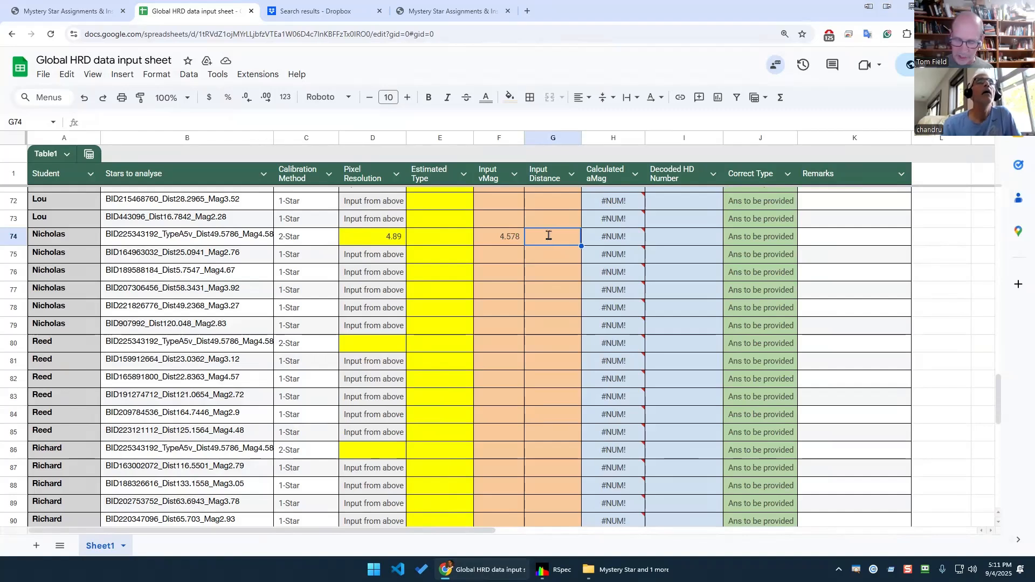
type("49.6")
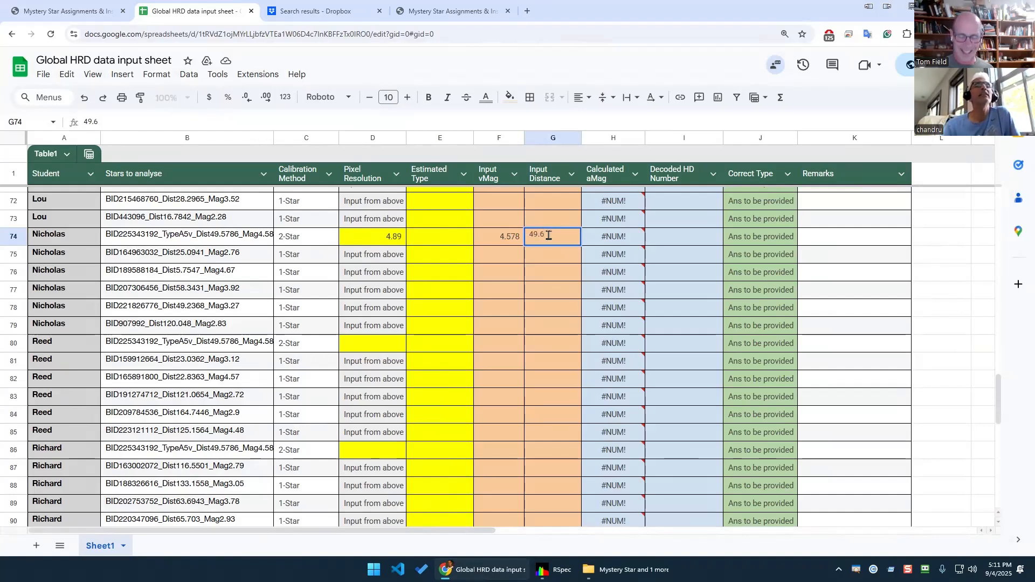
key("BackSpace")
key("BackSpace")
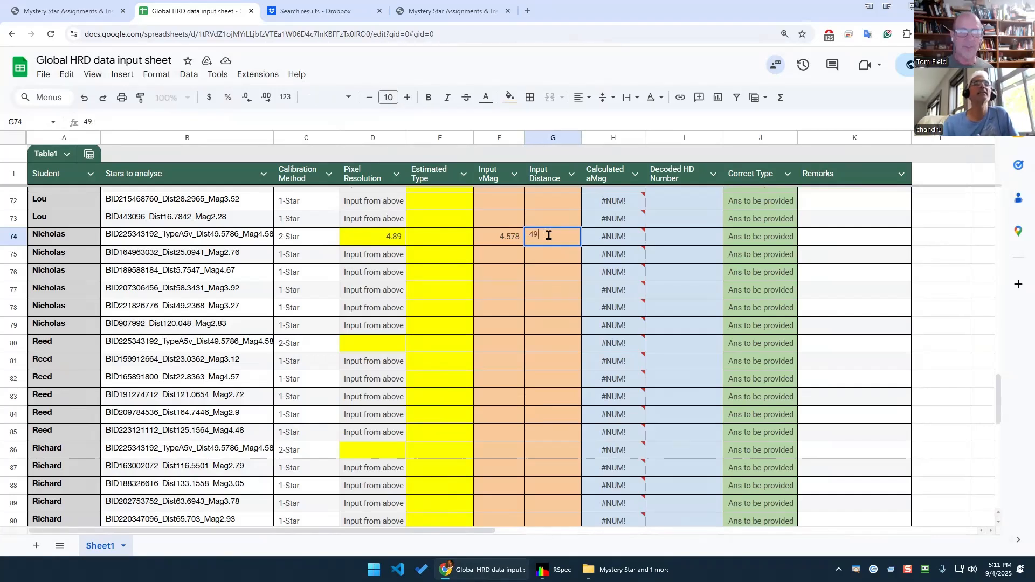
key("Return")
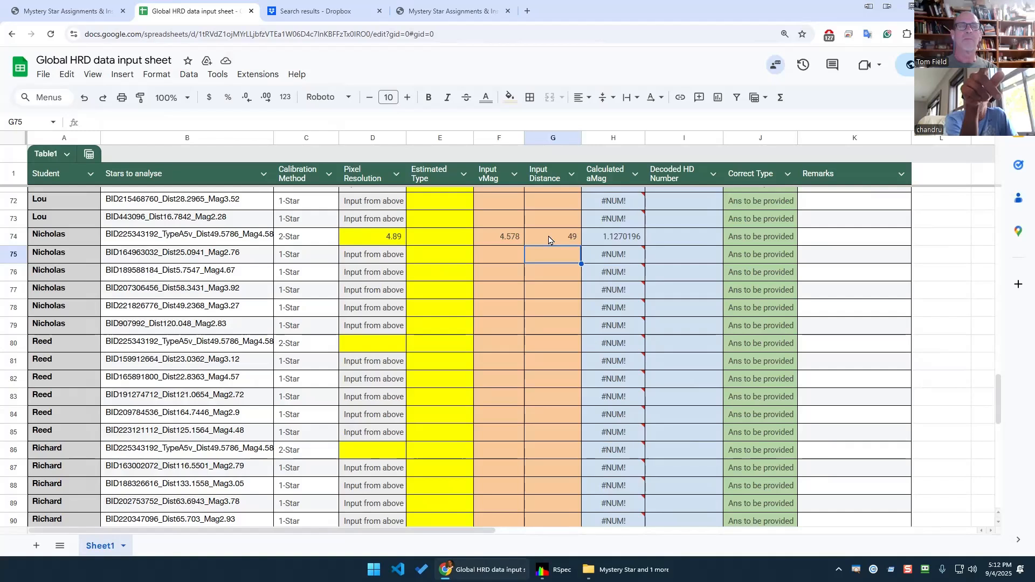
Inspect the aMag formula in cell H74, then return to RSpec's type A star profile.
left_click(600, 237)
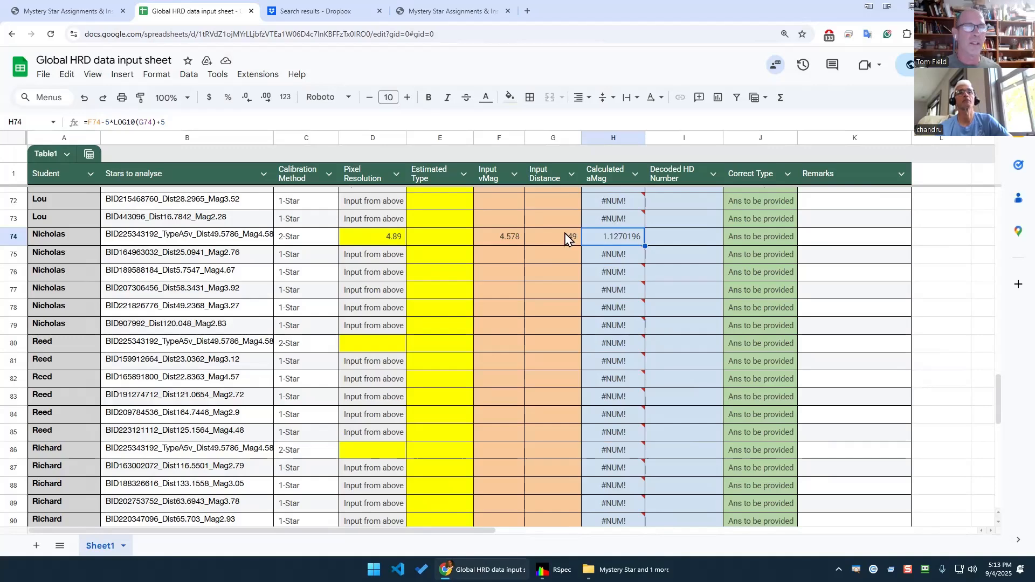
left_click(549, 569)
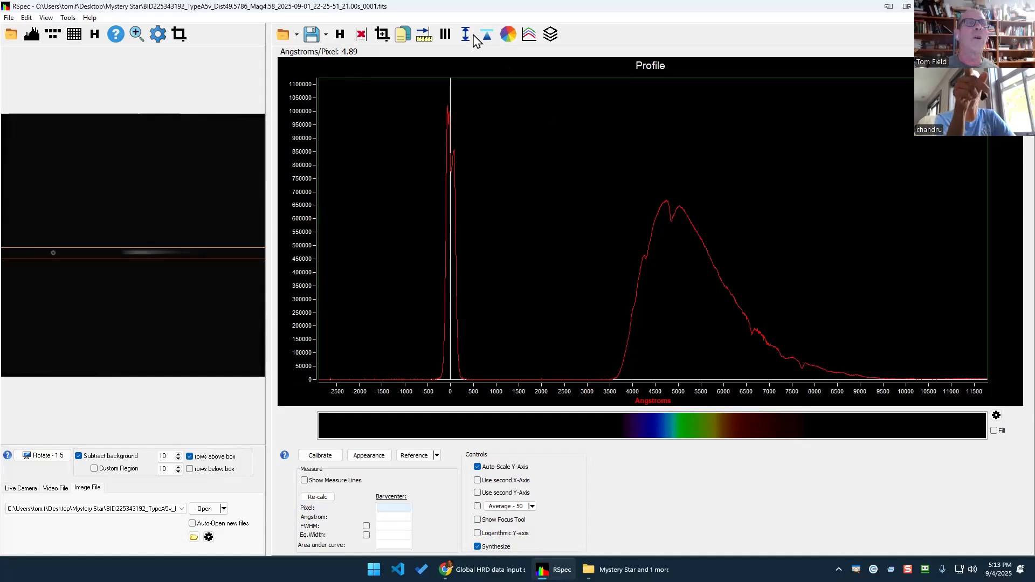
Overlay the Hydrogen Balmer line set from the element line list on the spectrum.
left_click(446, 35)
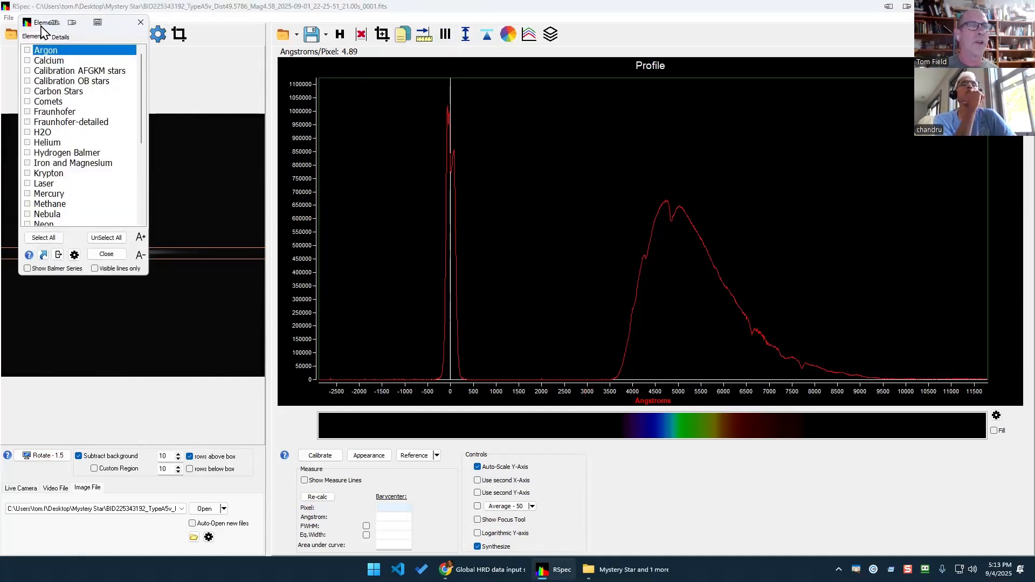
left_click_drag(40, 26, 321, 123)
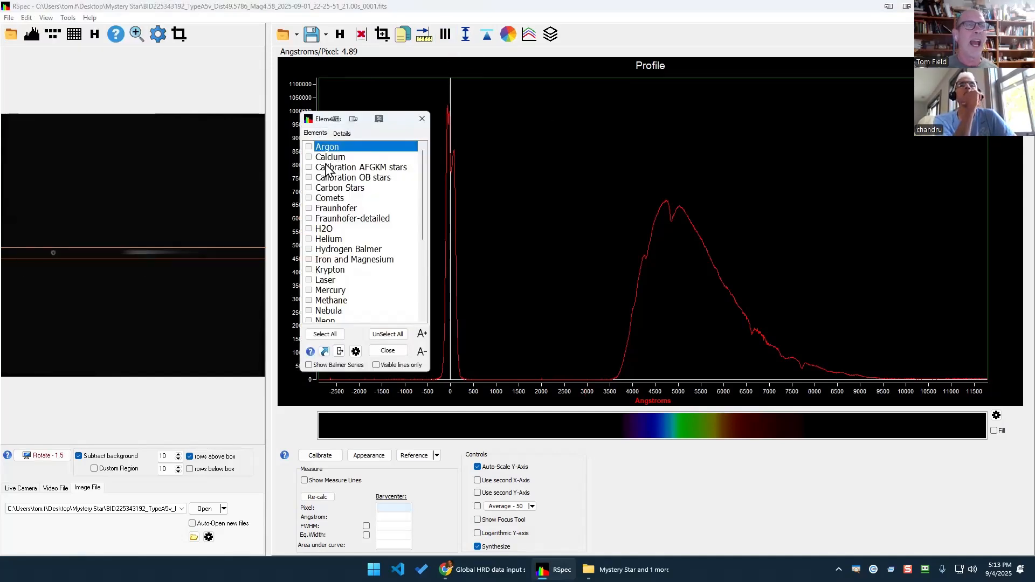
left_click(333, 250)
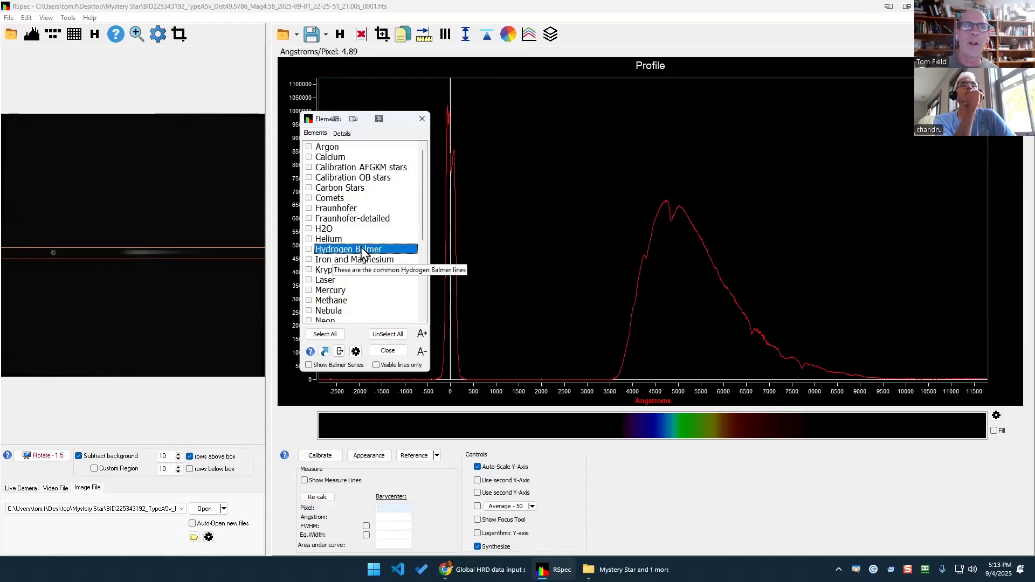
left_click(343, 133)
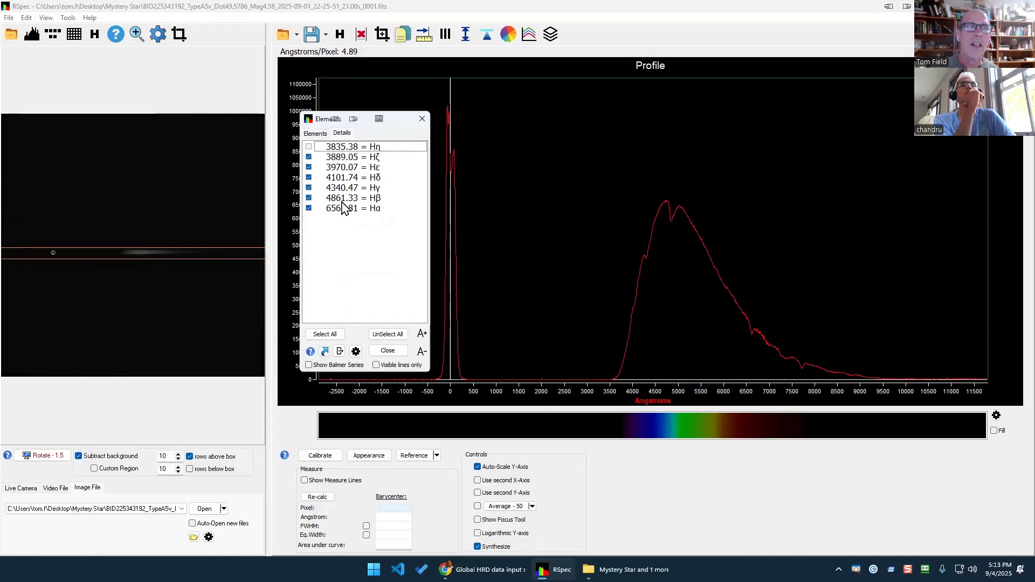
left_click(317, 134)
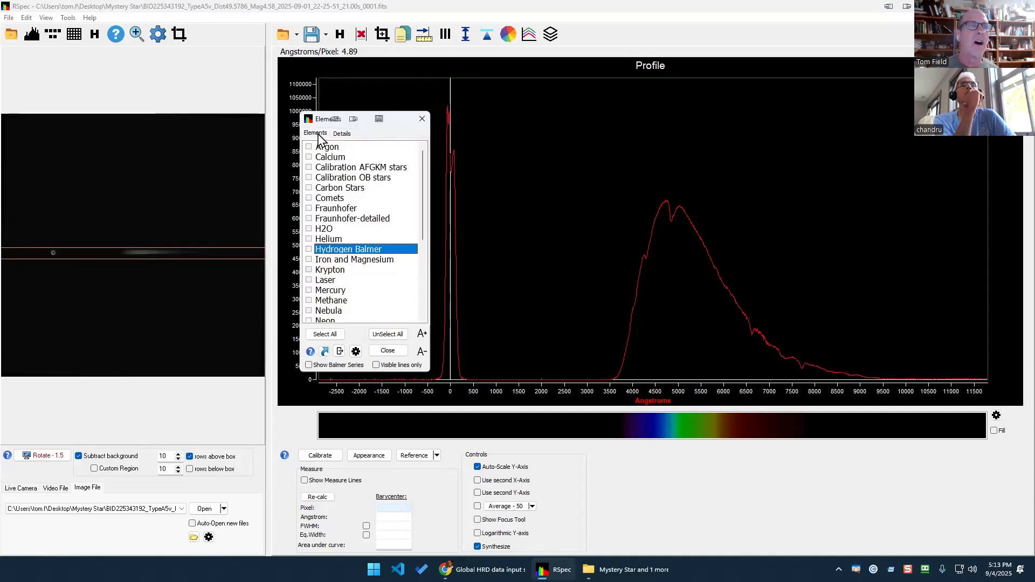
left_click(309, 249)
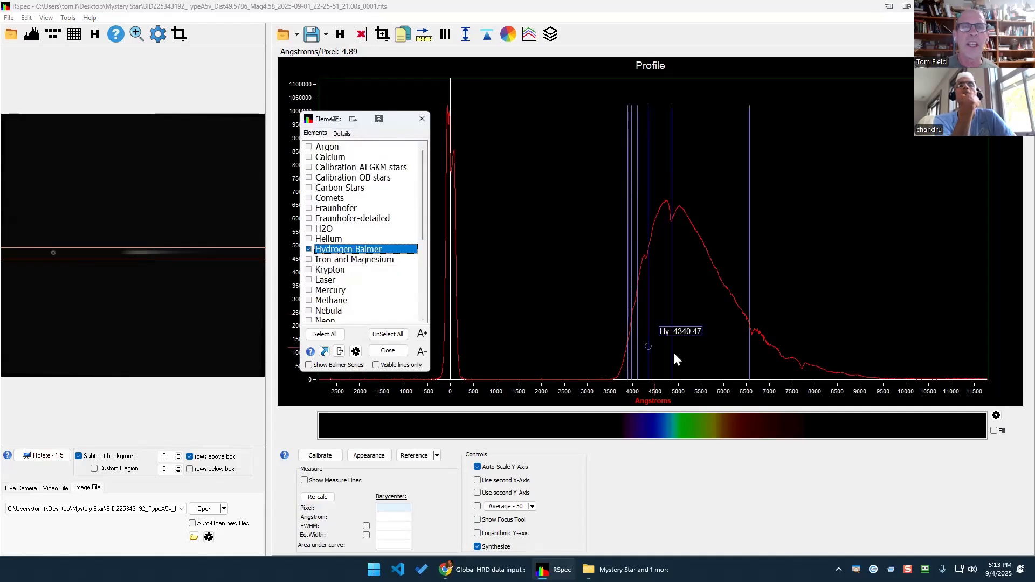
Zoom in to compare the Hβ, Hγ, Hδ and Hα markers with the dips, then close the list.
scroll(695, 353, "up", 2)
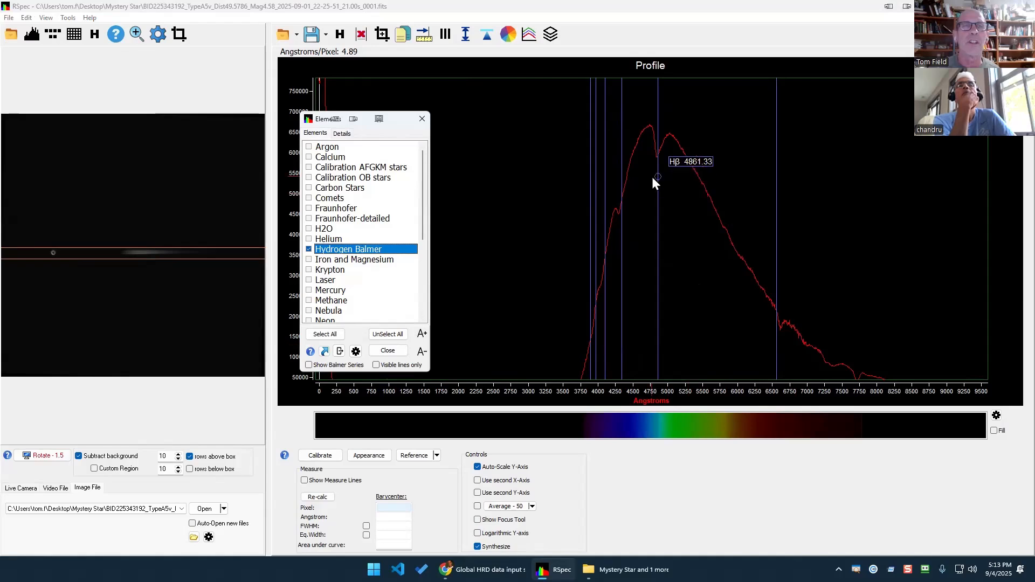
mouse_move(622, 217)
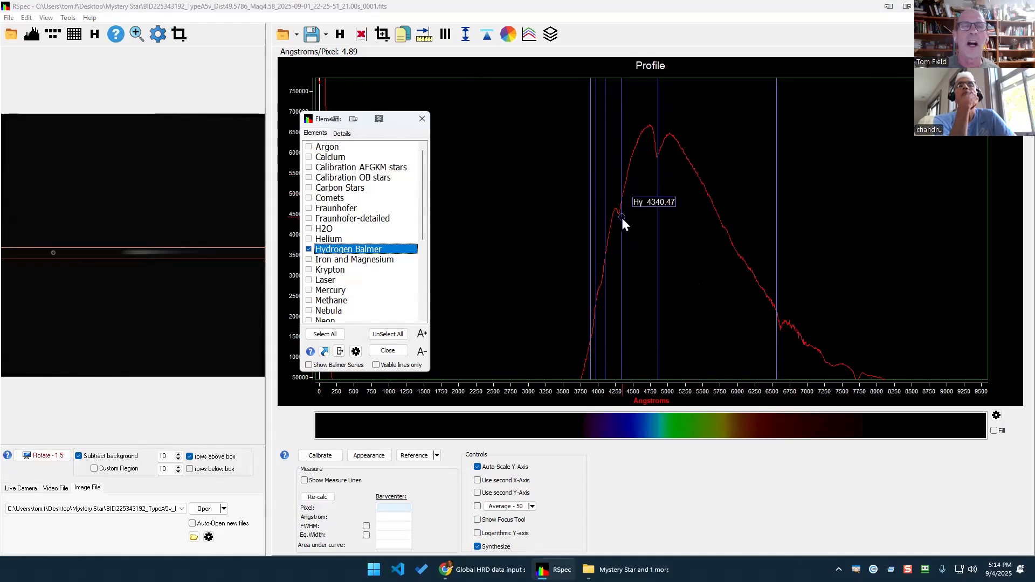
mouse_move(604, 281)
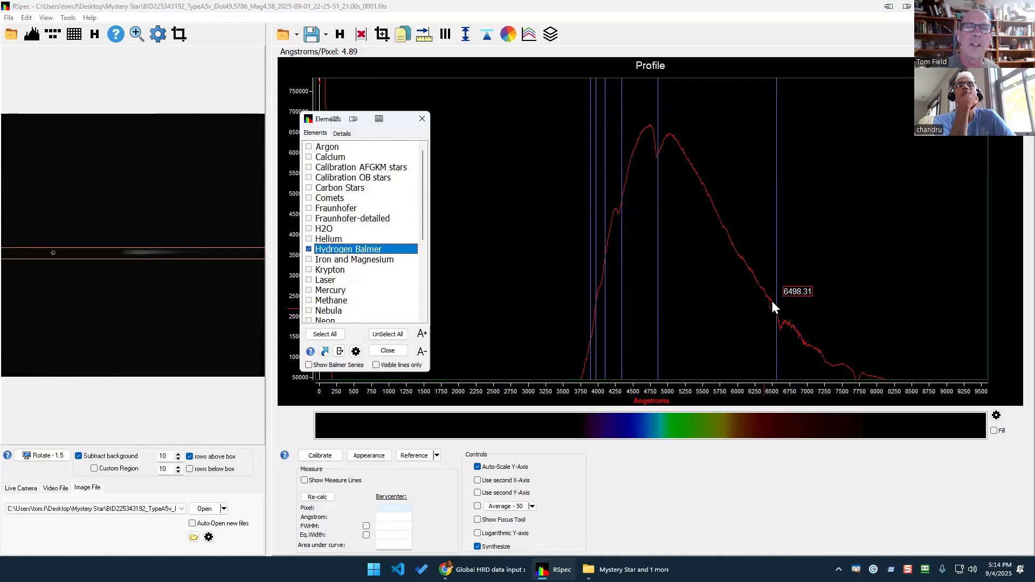
mouse_move(777, 294)
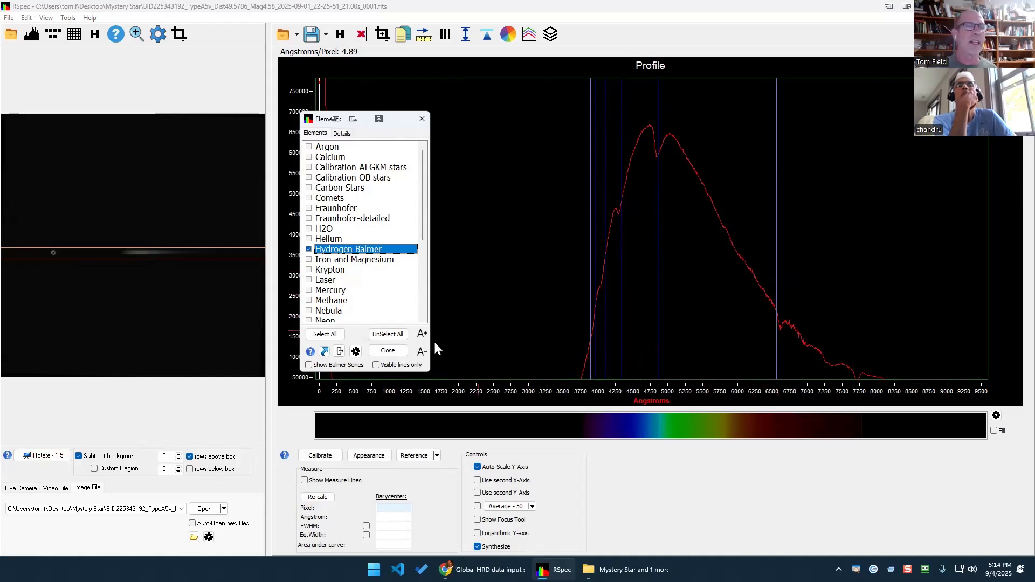
left_click(398, 350)
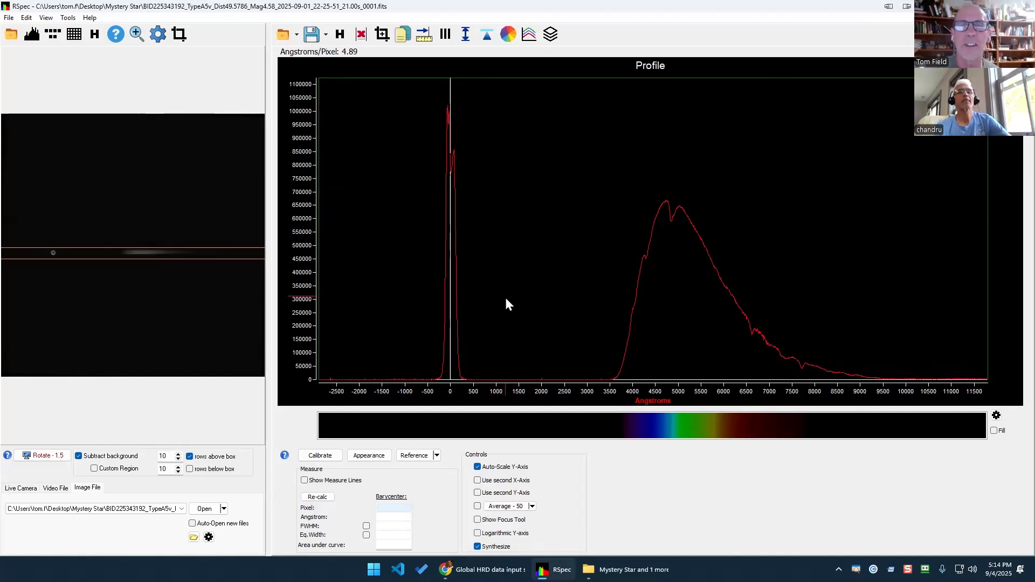
left_click(483, 570)
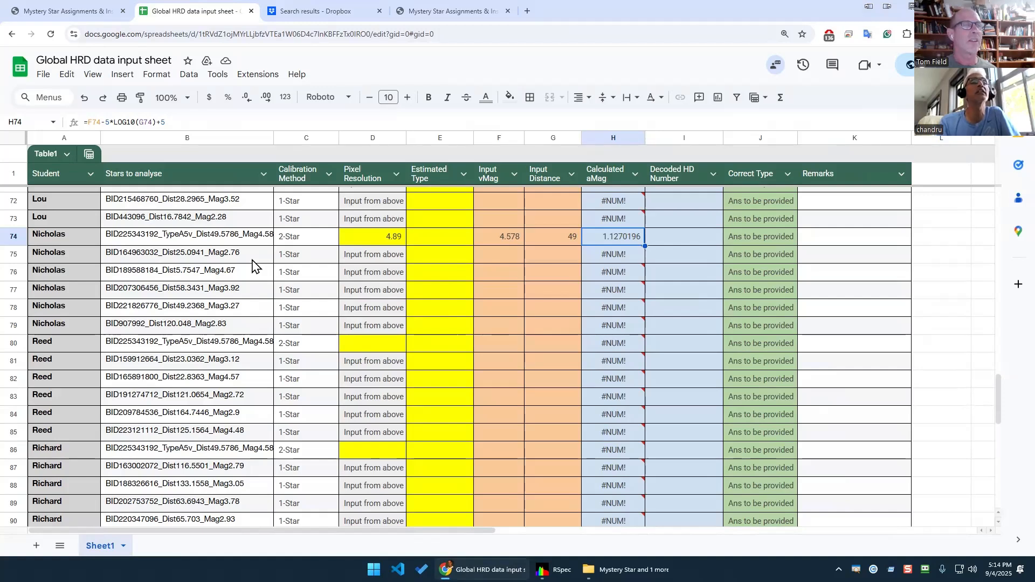
left_click(248, 276)
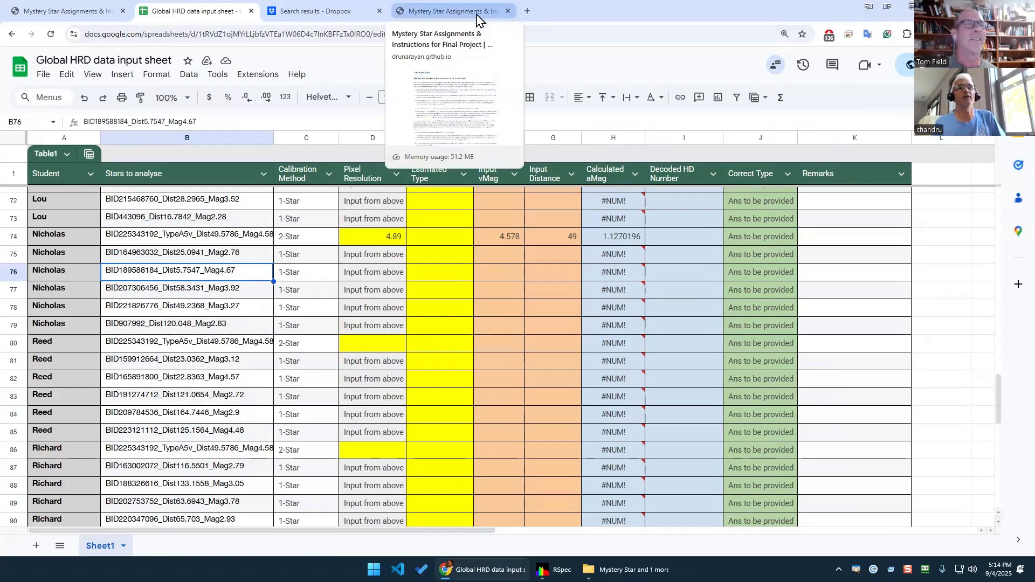
left_click(555, 570)
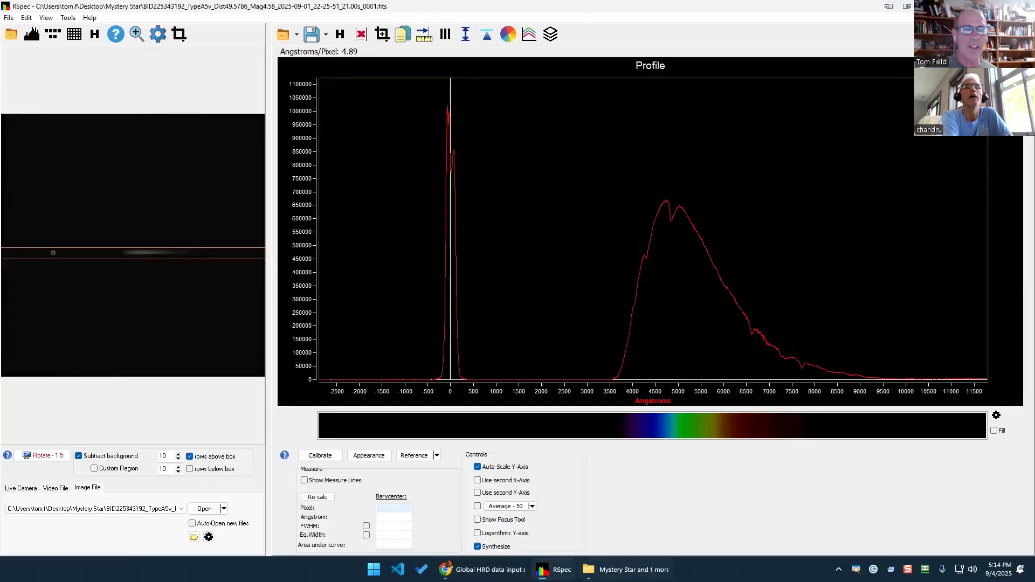
Load the BID189588184_Dist5.7547_Mag4.67 FITS image from the Mystery Star folder into RSpec.
left_click(625, 533)
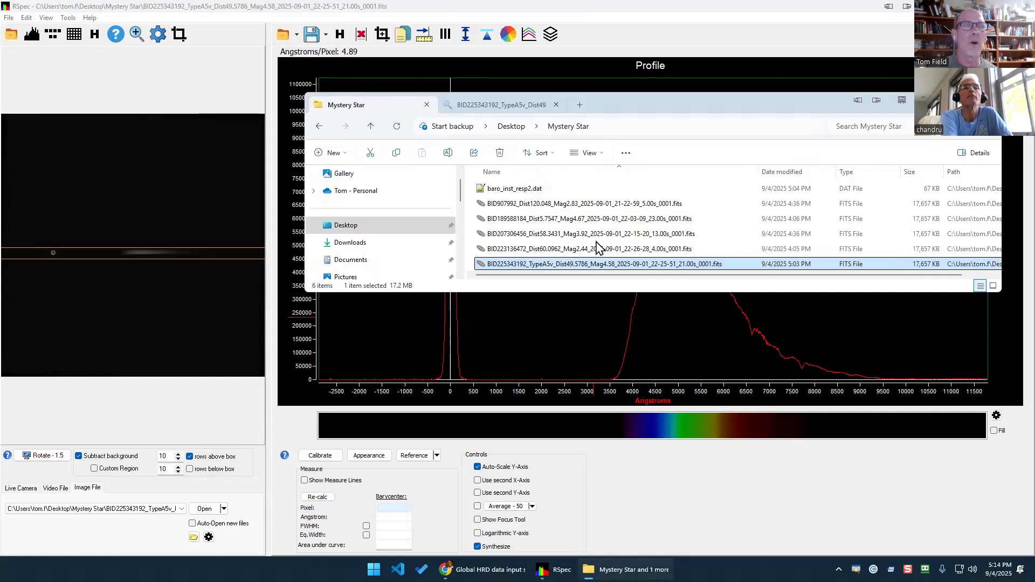
left_click(494, 220)
left_click_drag(494, 221, 161, 230)
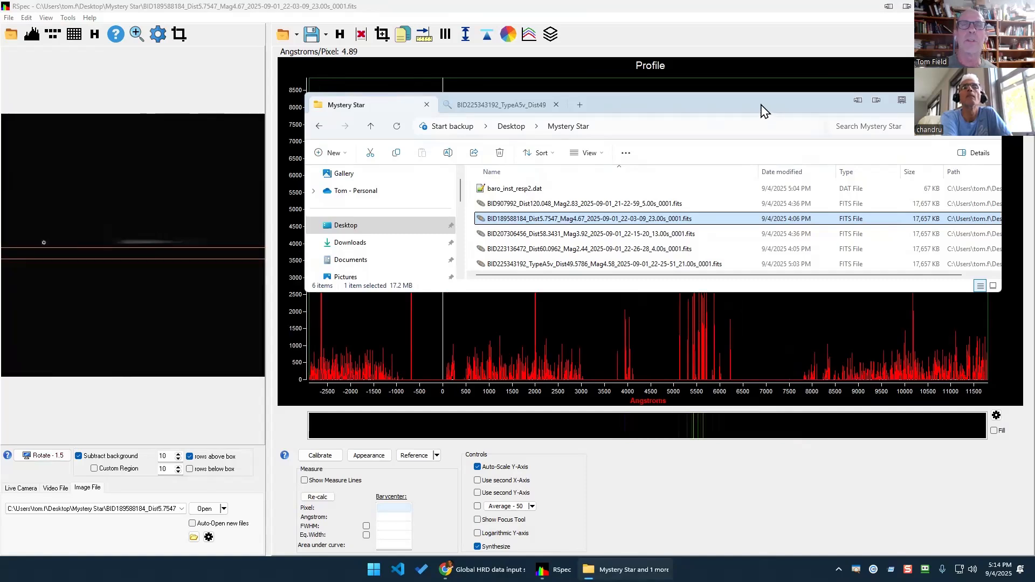
left_click(716, 46)
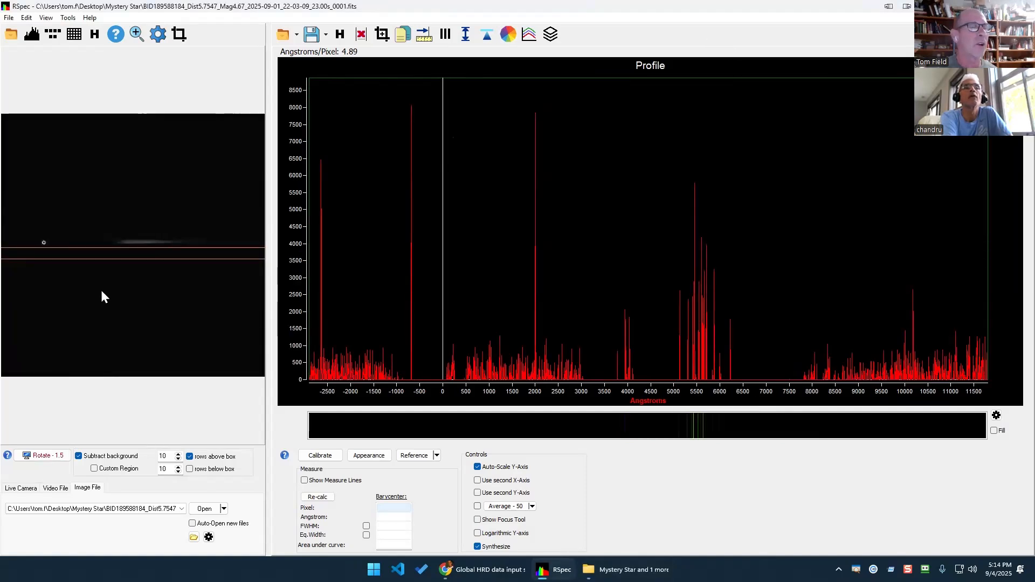
Fit the extraction box onto the spectrum and rotate the image 1.5 degrees.
left_click_drag(135, 254, 147, 220)
scroll(189, 296, "up", 3)
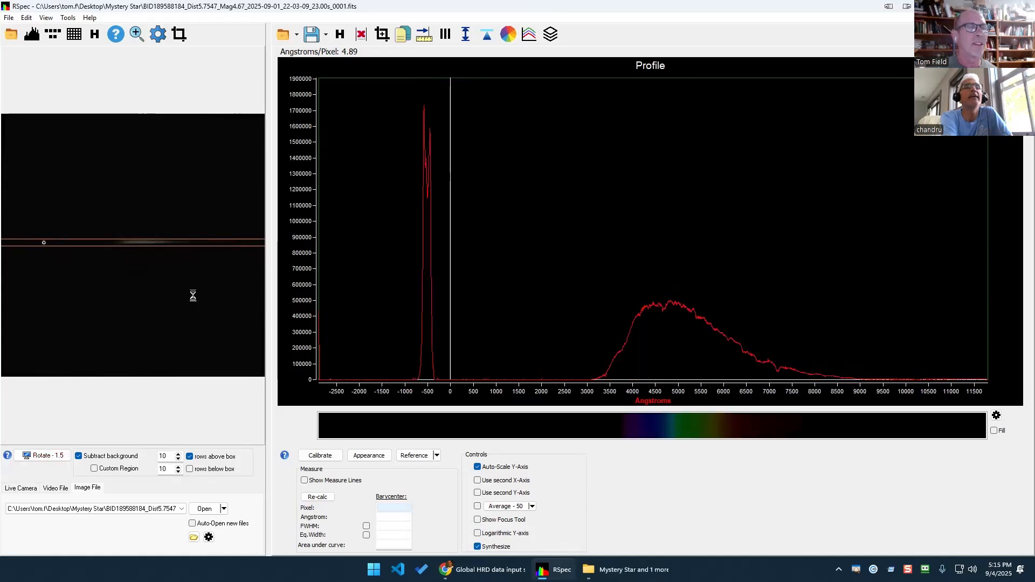
left_click(41, 454)
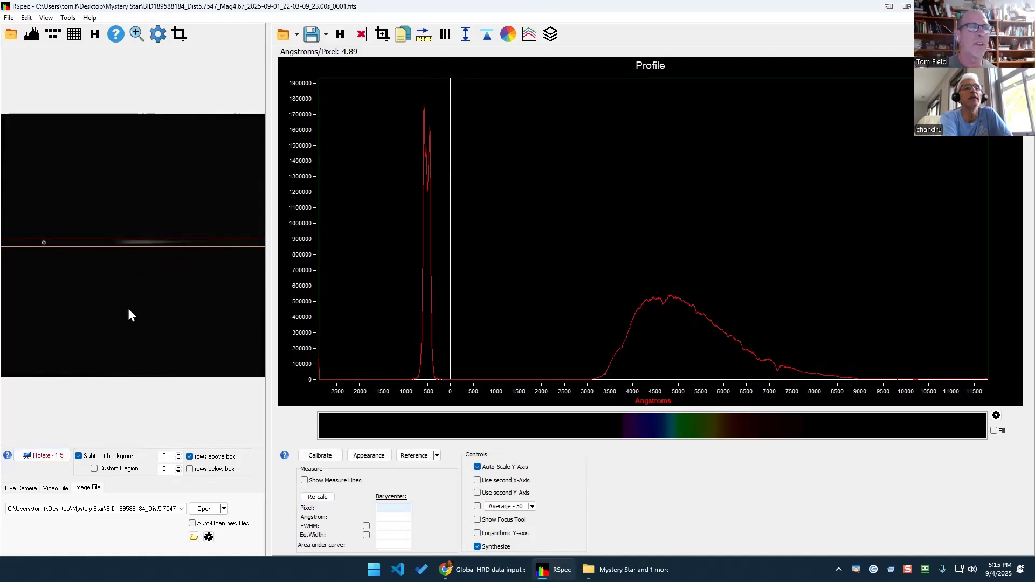
scroll(130, 303, "up", 1)
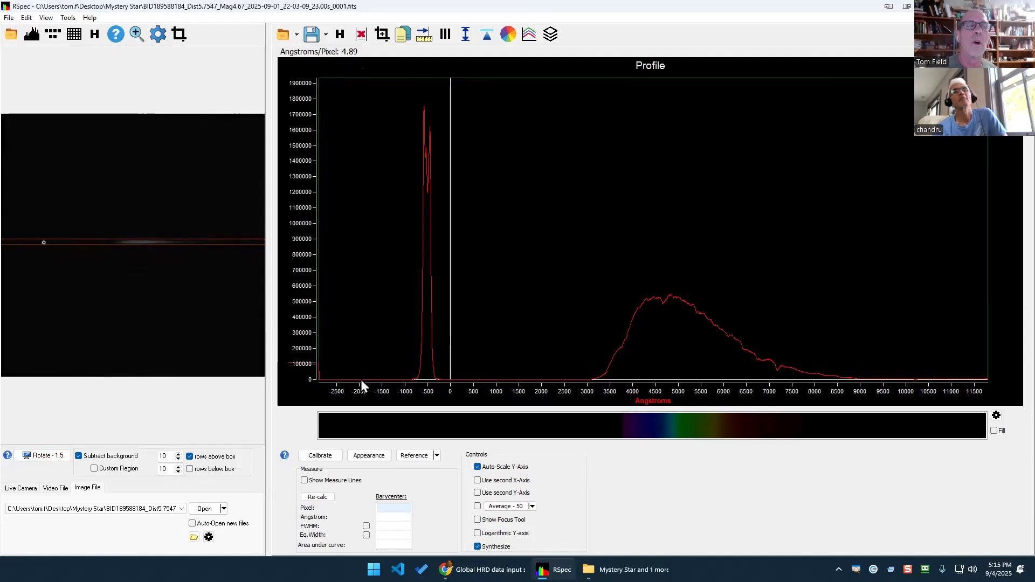
Set calibration Point 1 on the zeroth-order peak and enable one-point alignment at 4.89 Å/pixel.
left_click(333, 462)
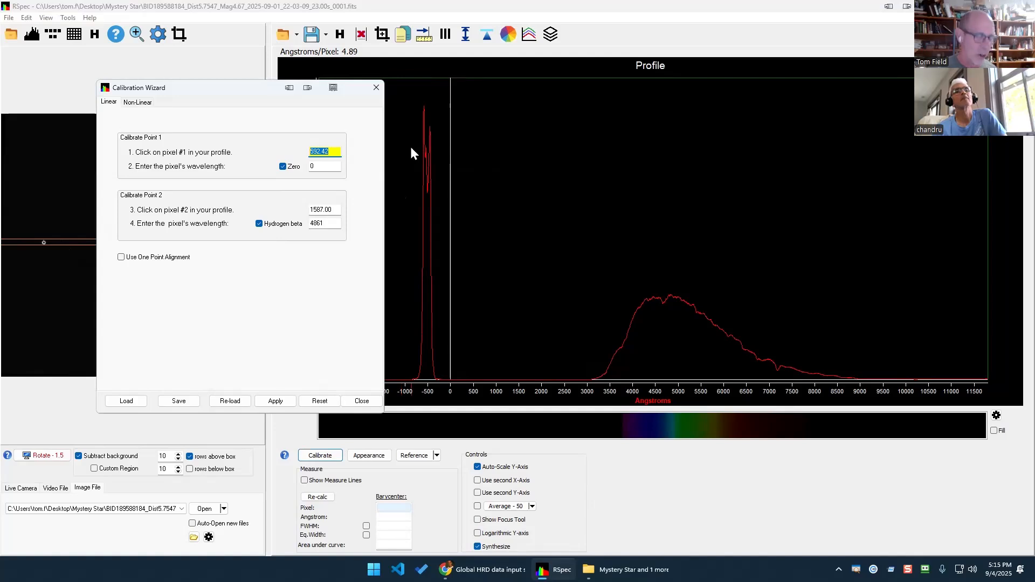
left_click_drag(401, 97, 493, 378)
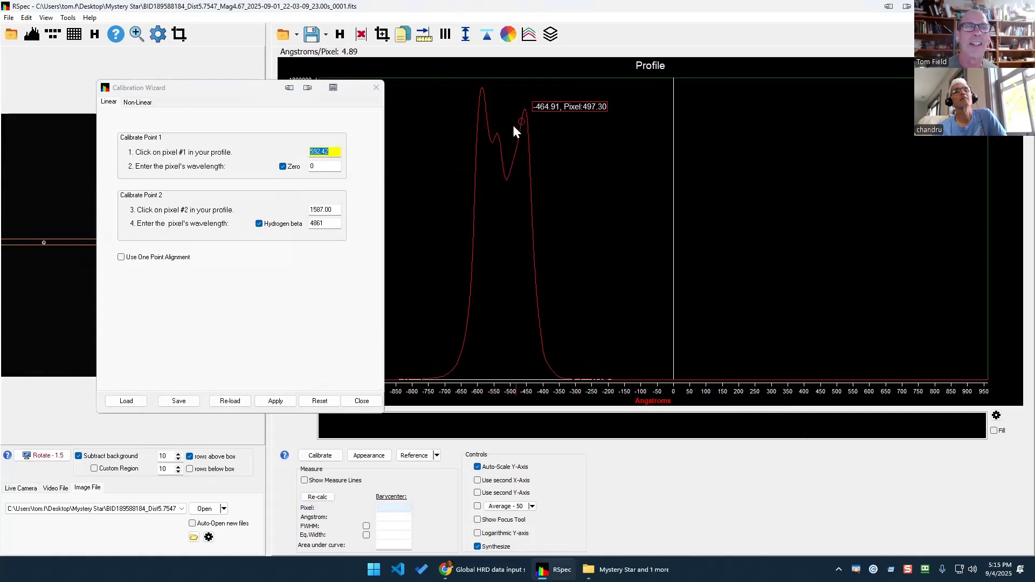
left_click(500, 160)
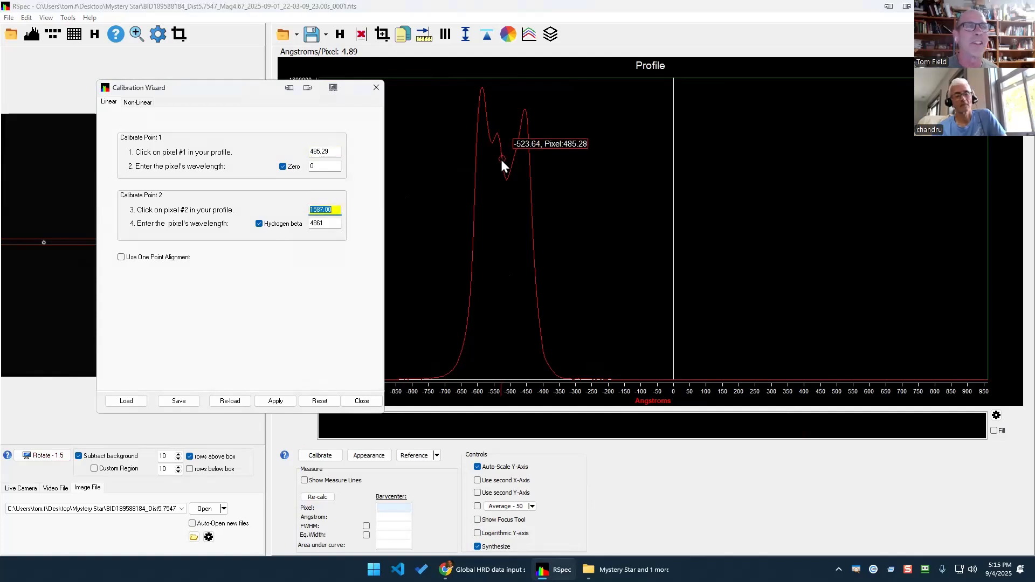
left_click(332, 151)
right_click(615, 225)
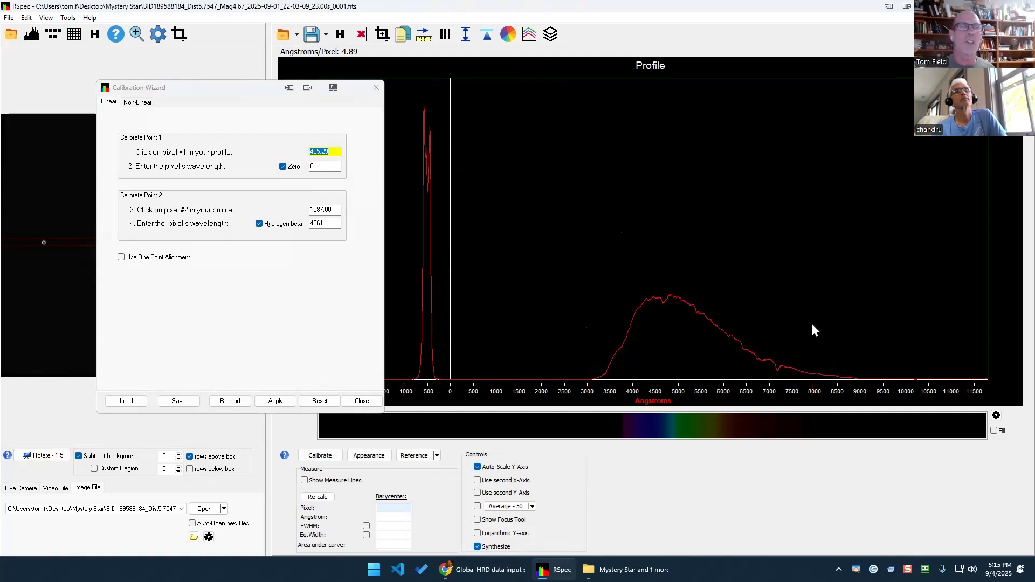
left_click(121, 258)
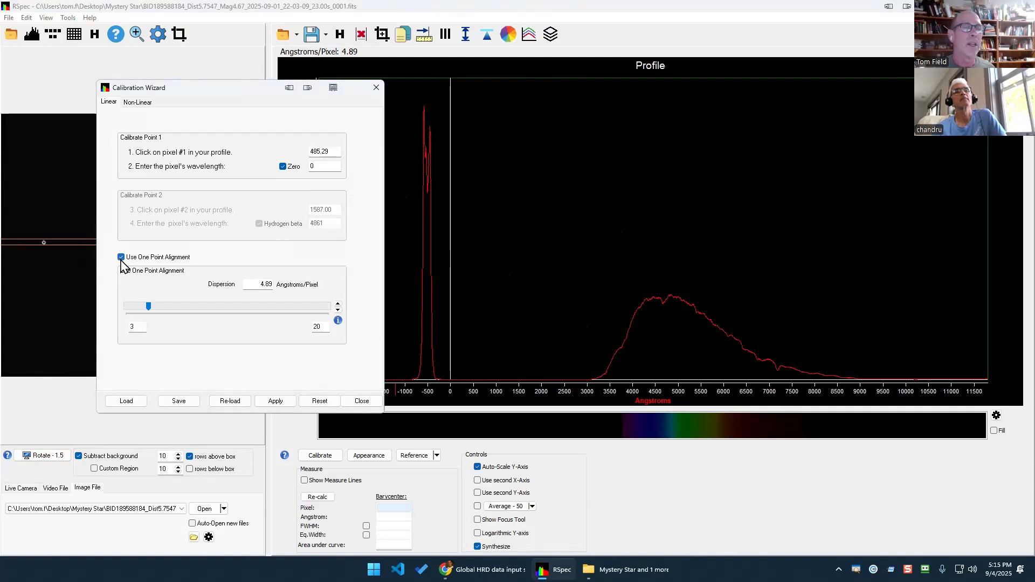
double_click(251, 285)
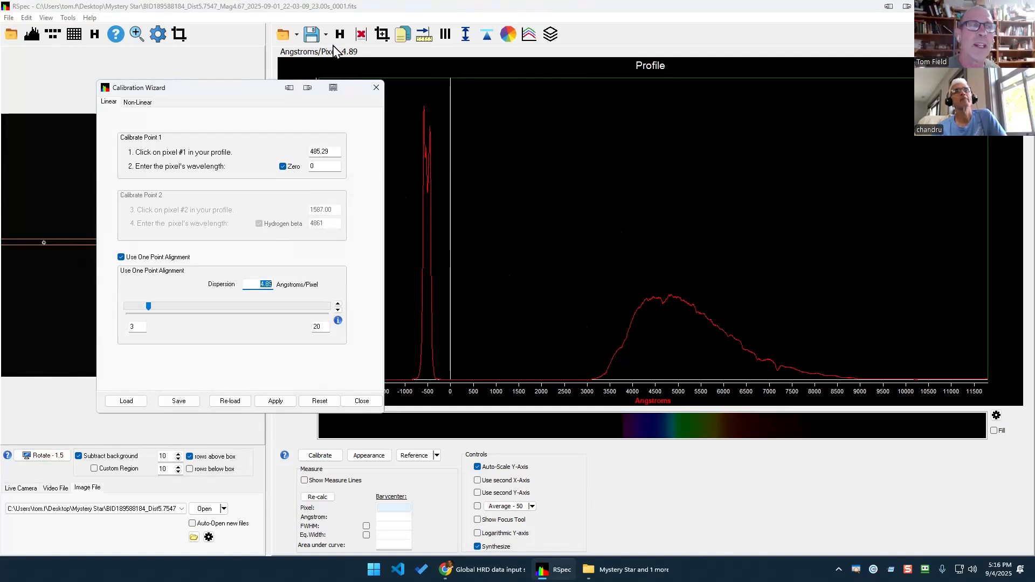
left_click(481, 570)
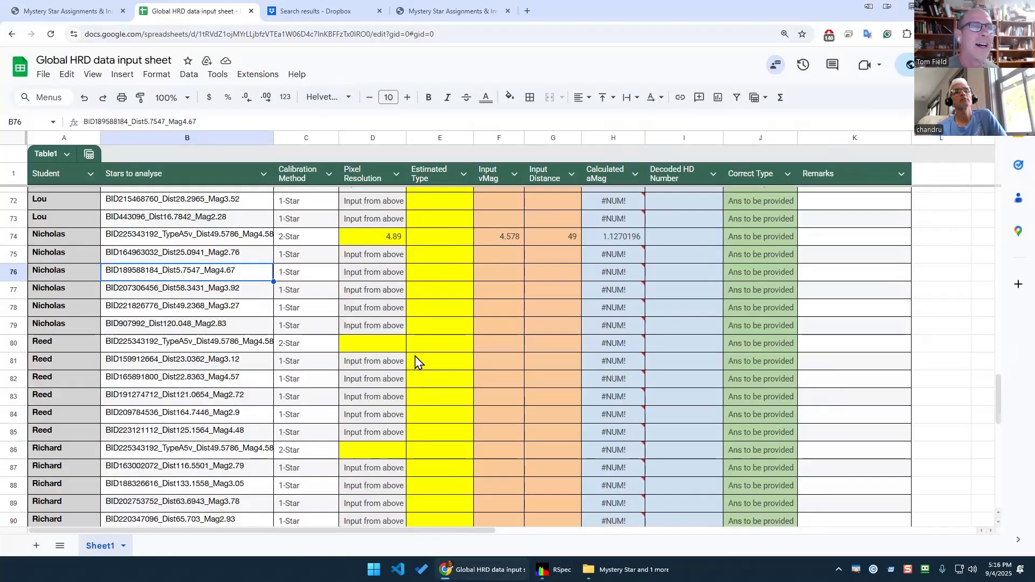
left_click(394, 237)
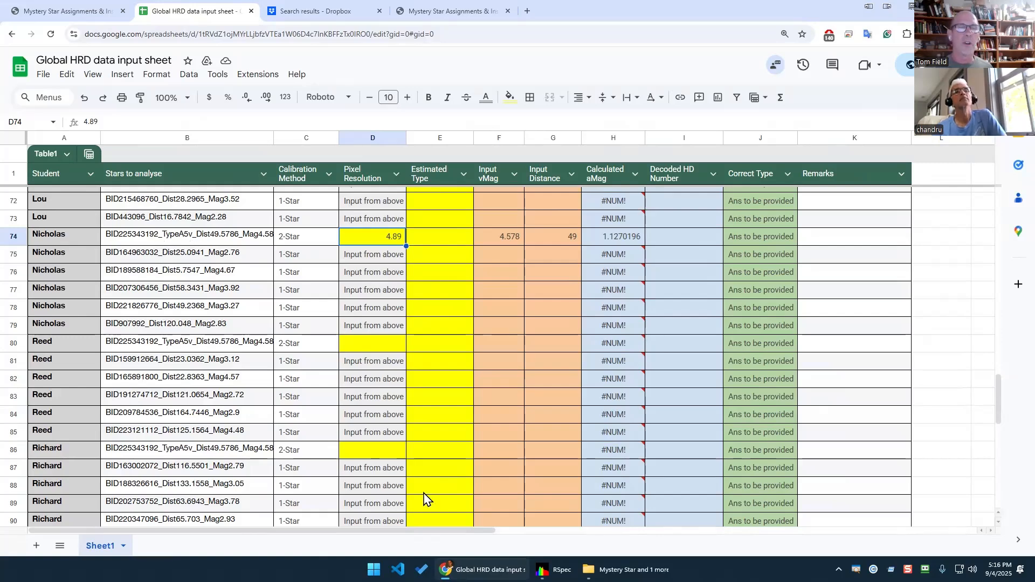
left_click(549, 570)
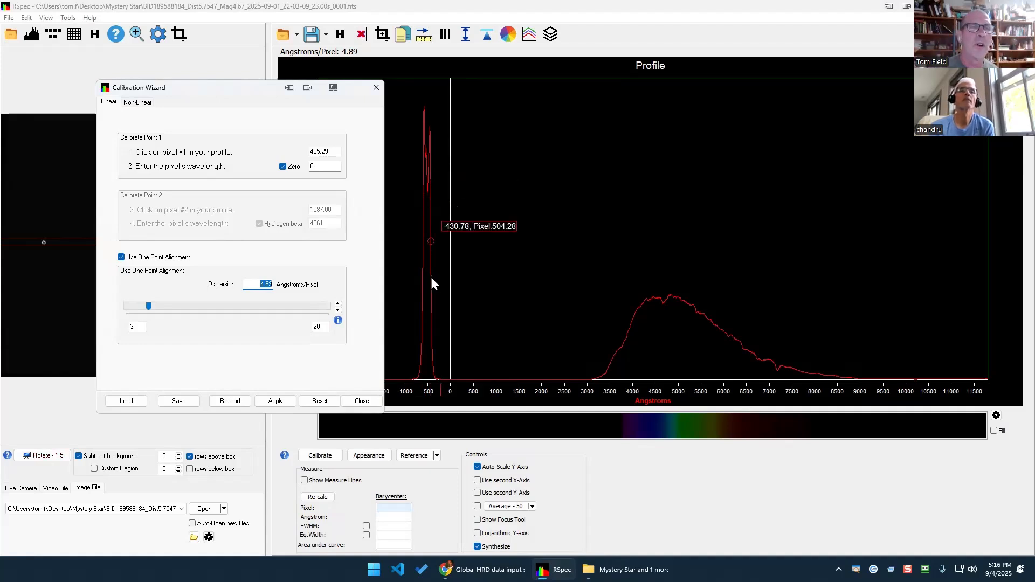
Apply the one-point calibration, placing the zero-order spike at 0 Å, and close the wizard.
left_click(275, 402)
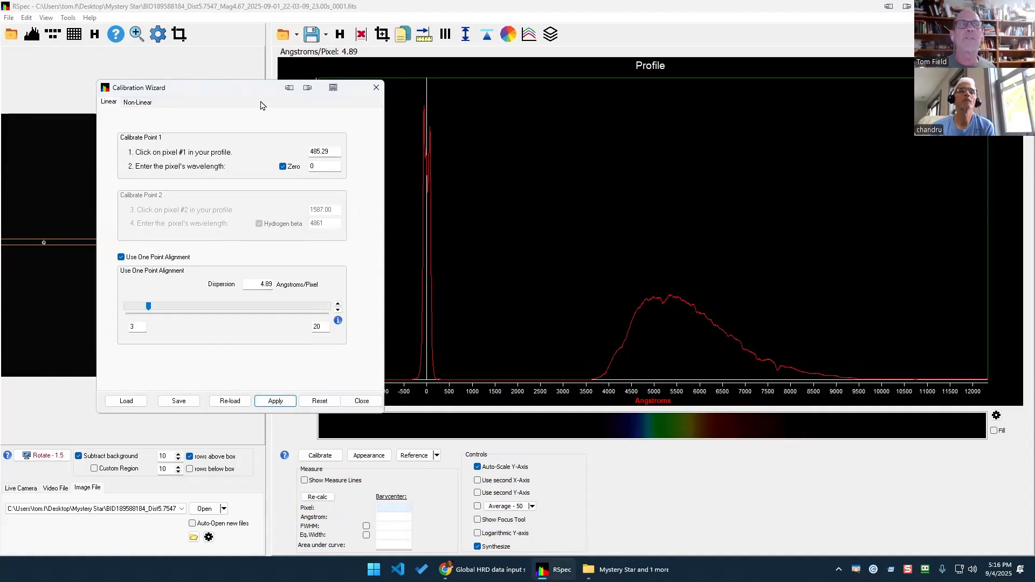
left_click_drag(238, 85, 214, 70)
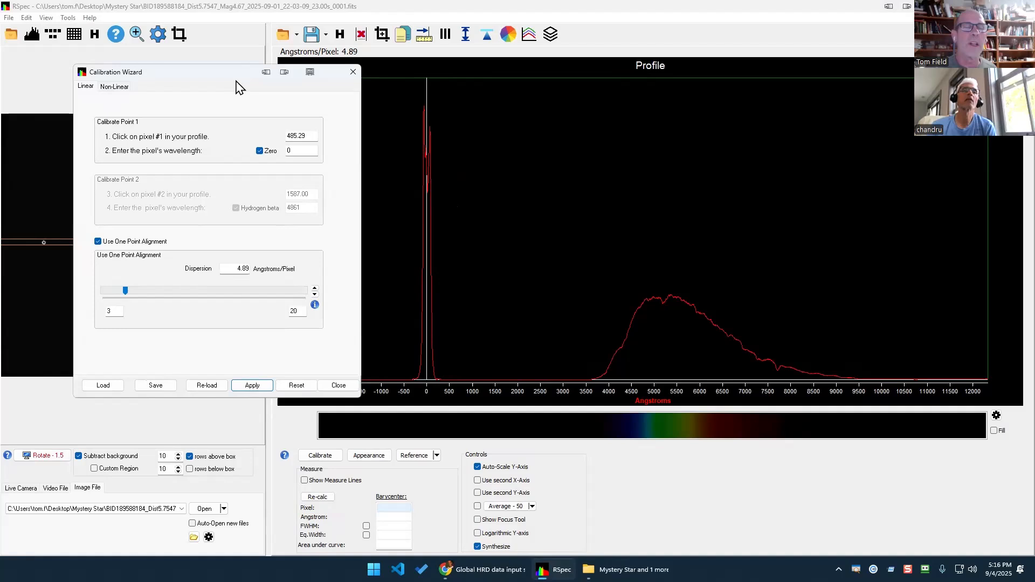
left_click(339, 386)
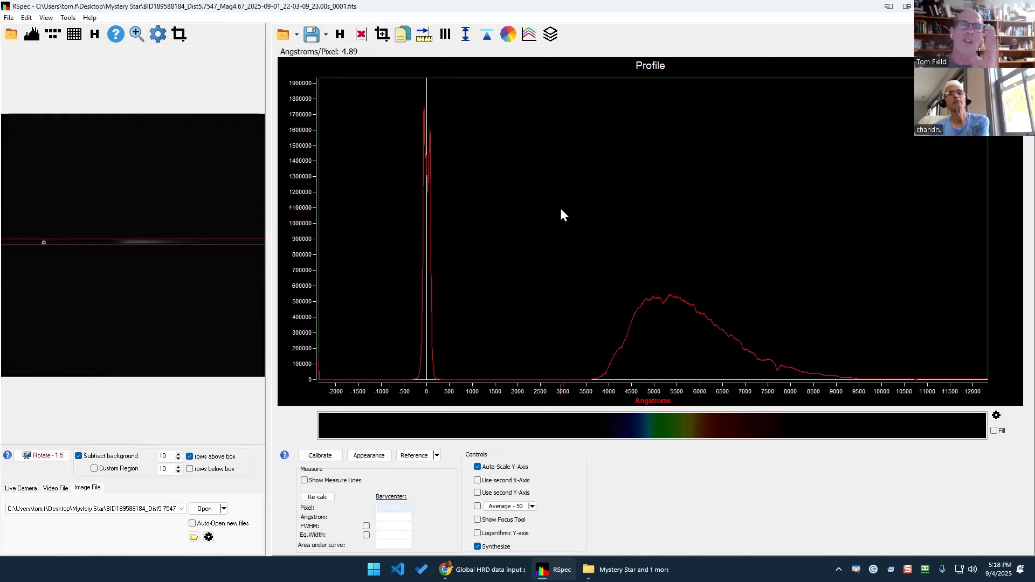
Choose baro_inst_resp2.dat as the response file in Correct for Instrument Response.
left_click(507, 34)
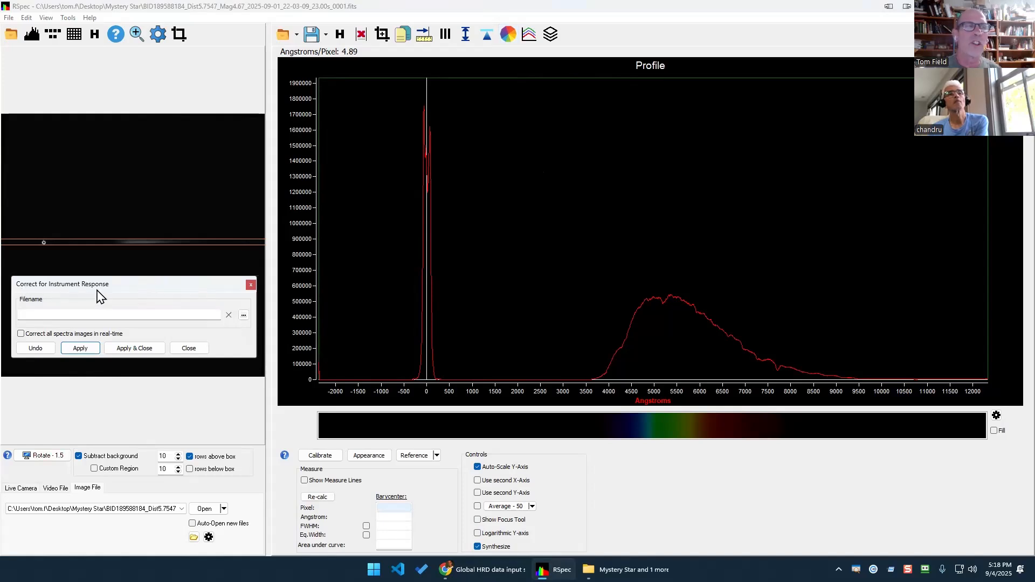
left_click(243, 317)
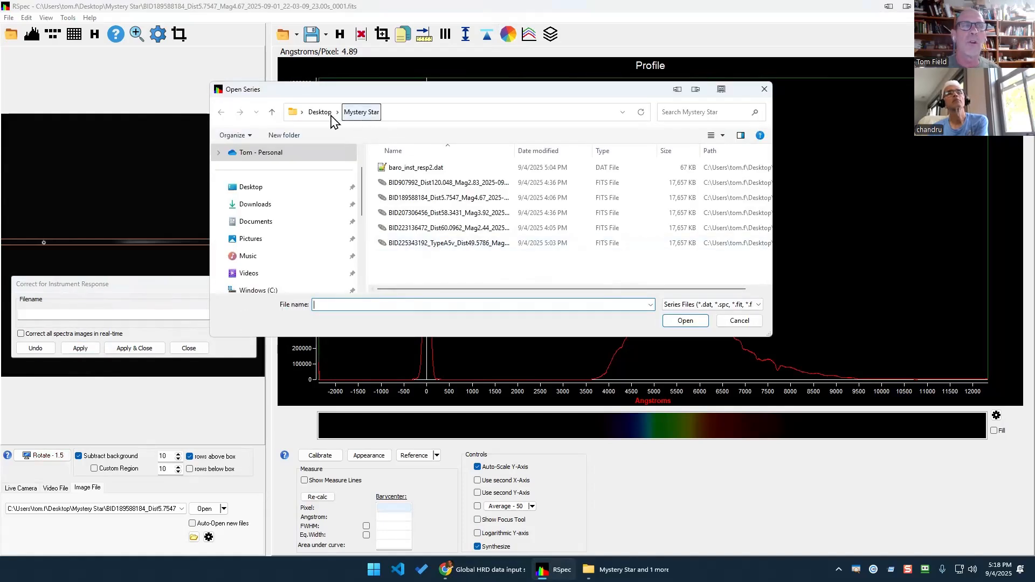
left_click(411, 169)
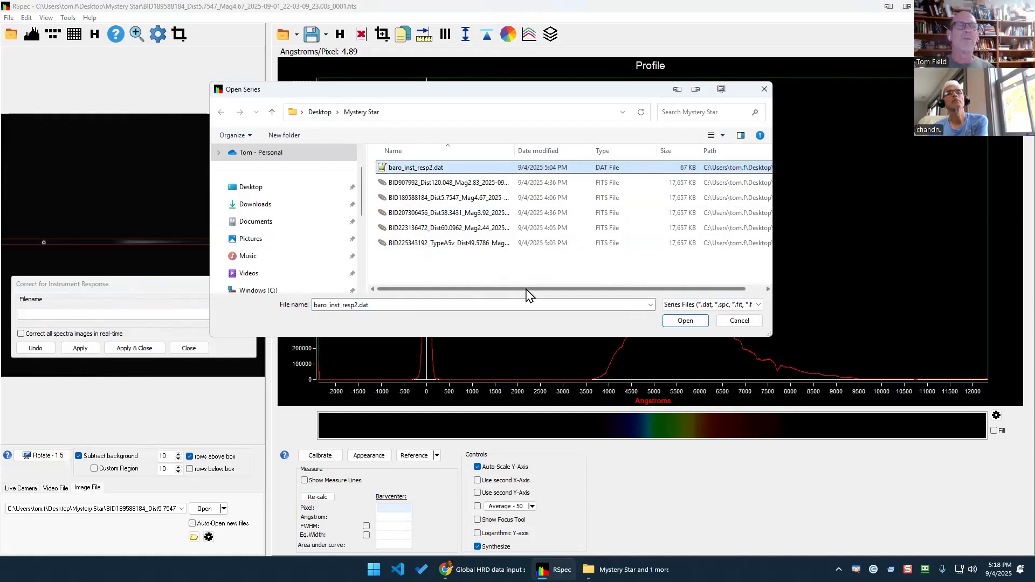
left_click(669, 322)
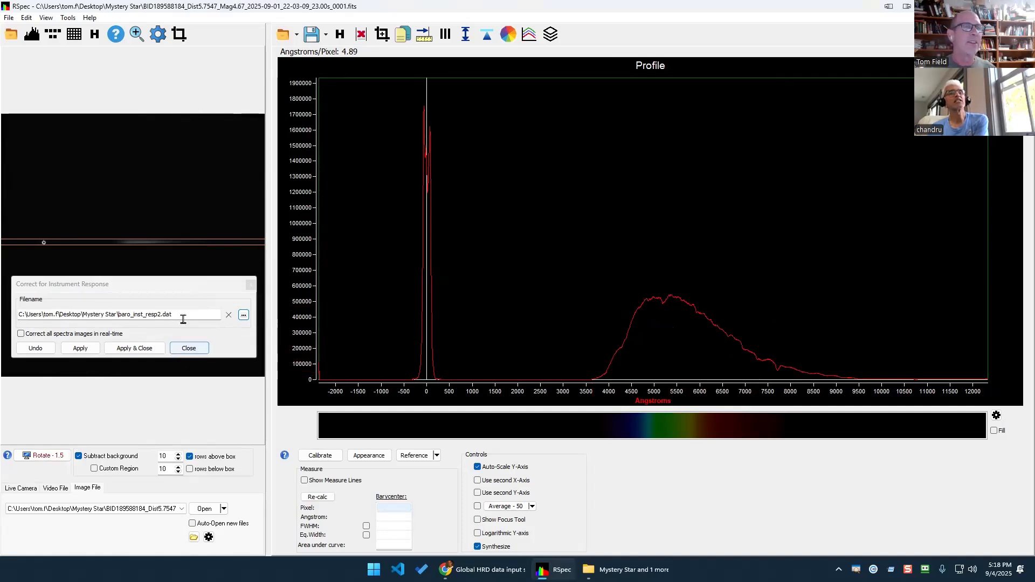
left_click(156, 288)
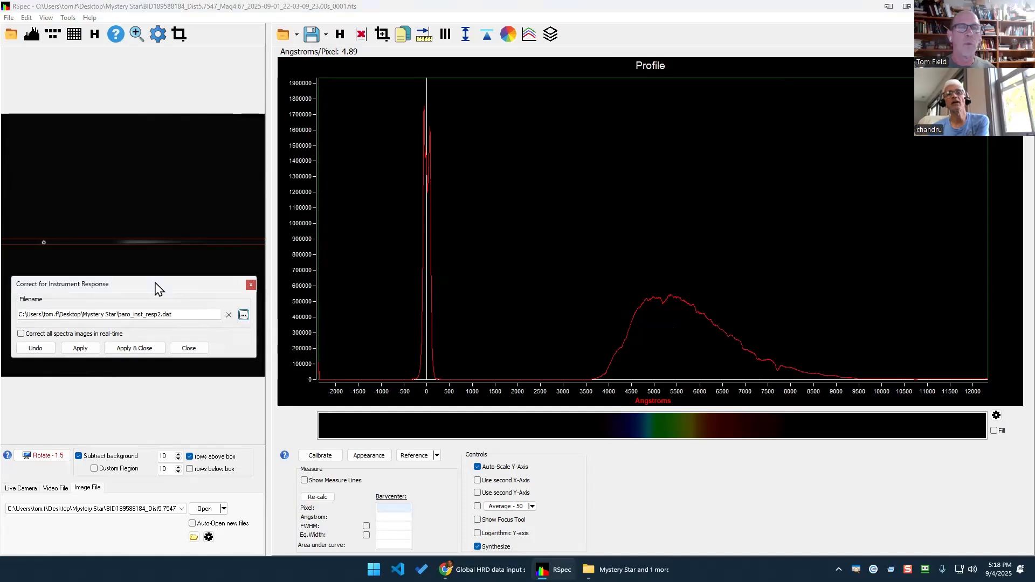
left_click_drag(156, 289, 792, 467)
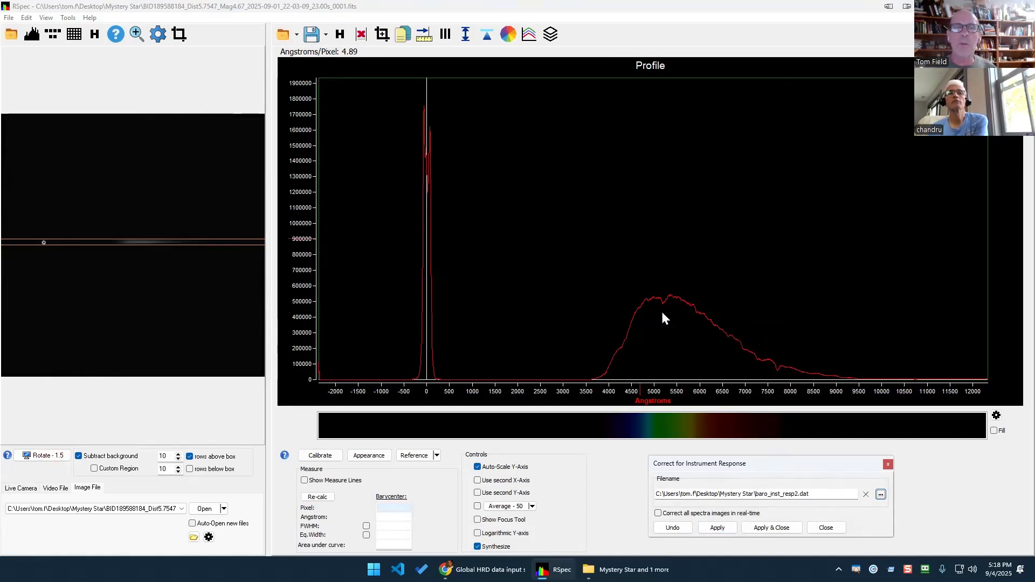
Apply the response correction, trimming the profile to roughly 4300–7300 Å, and mark the empty regions.
left_click(722, 529)
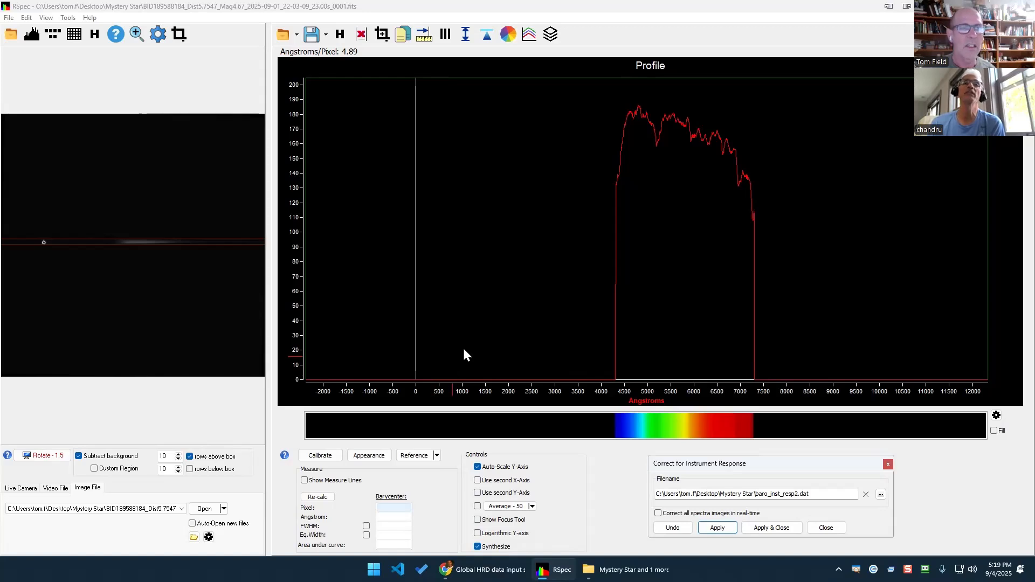
mouse_move(462, 348)
left_mouse_down()
mouse_move(412, 351)
mouse_move(633, 415)
mouse_move(494, 329)
mouse_move(434, 359)
left_mouse_up()
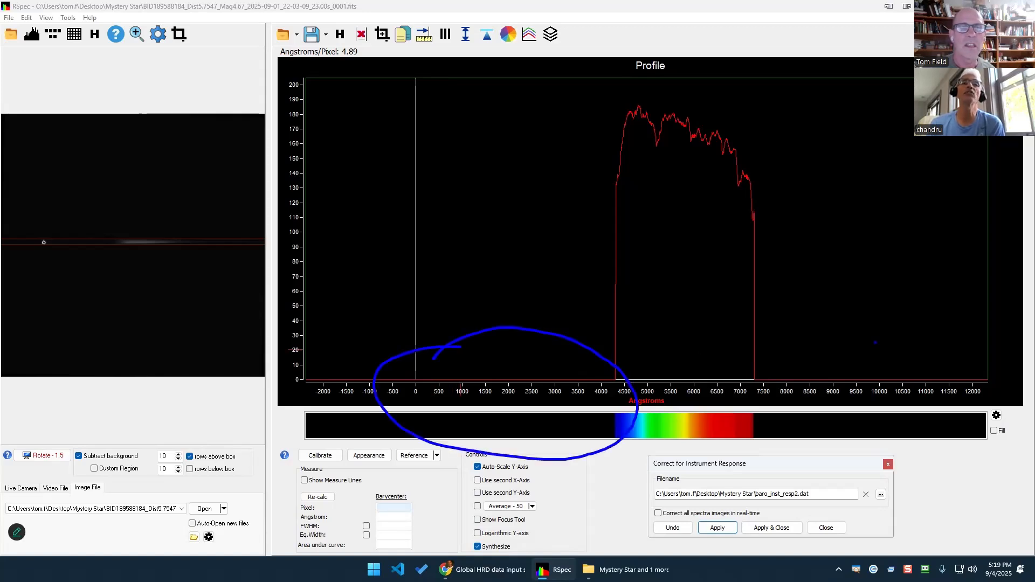
mouse_move(933, 319)
left_mouse_down()
mouse_move(895, 323)
mouse_move(800, 414)
mouse_move(986, 380)
mouse_move(733, 400)
mouse_move(868, 460)
left_mouse_up()
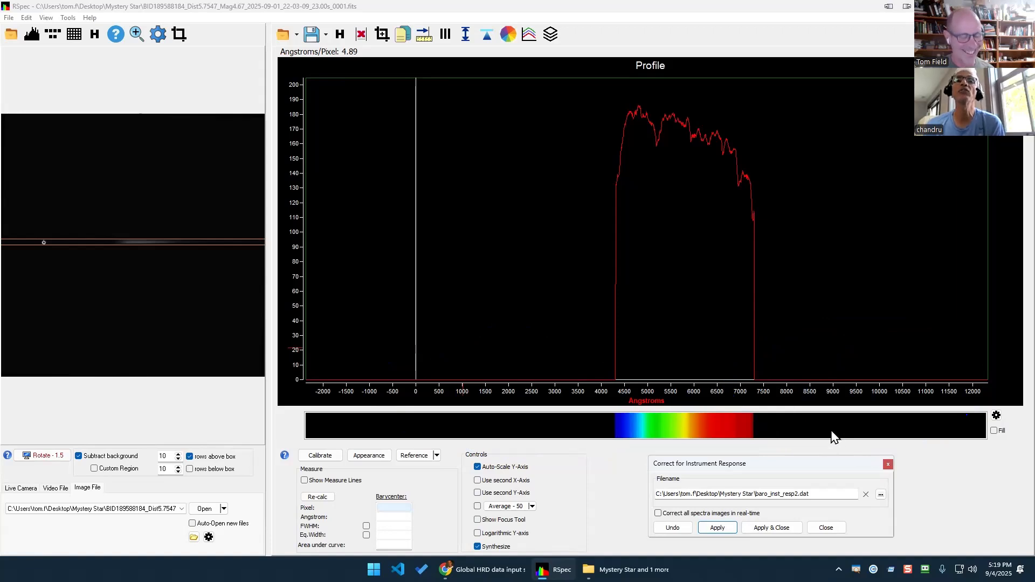
mouse_move(754, 371)
left_mouse_down()
mouse_move(970, 368)
mouse_move(948, 357)
left_mouse_up()
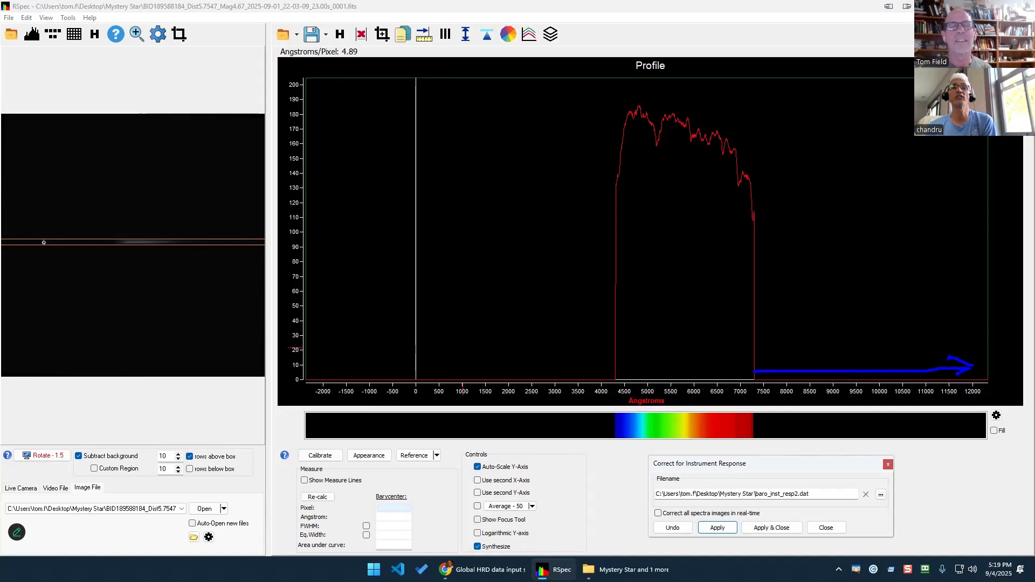
key("Escape")
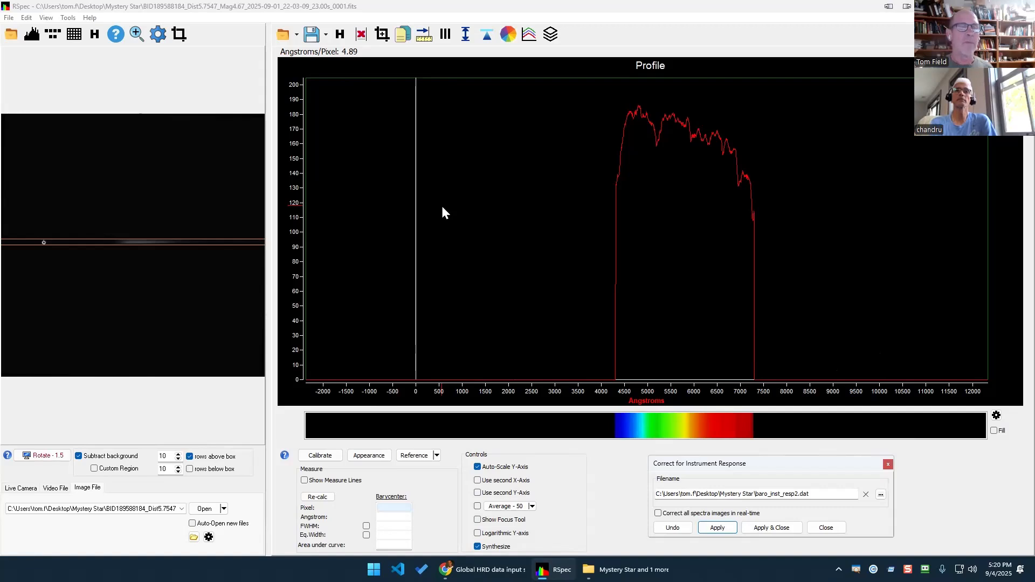
Open the Reference Library of star-type spectra and position it at the lower left.
left_click(415, 463)
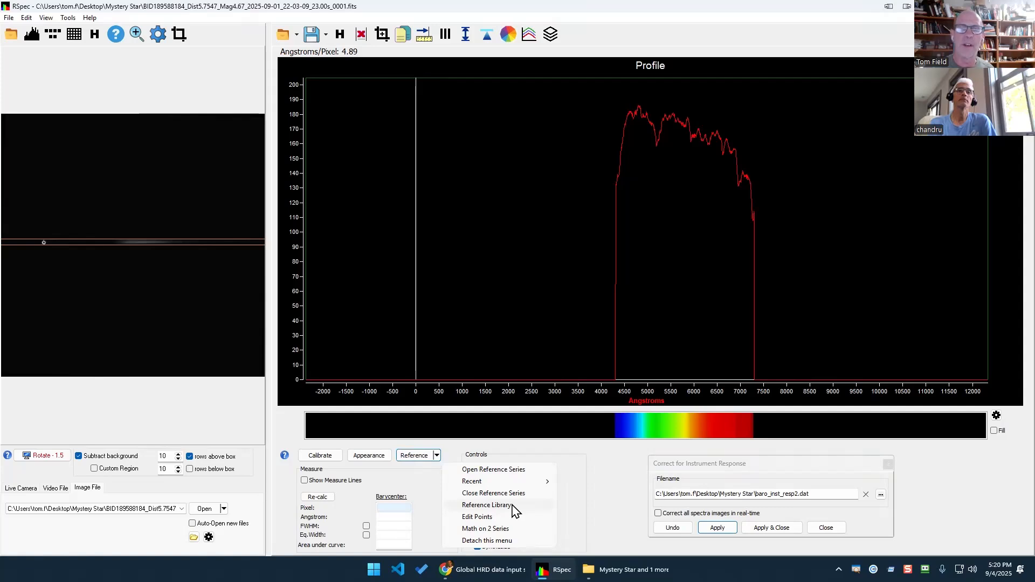
left_click(488, 505)
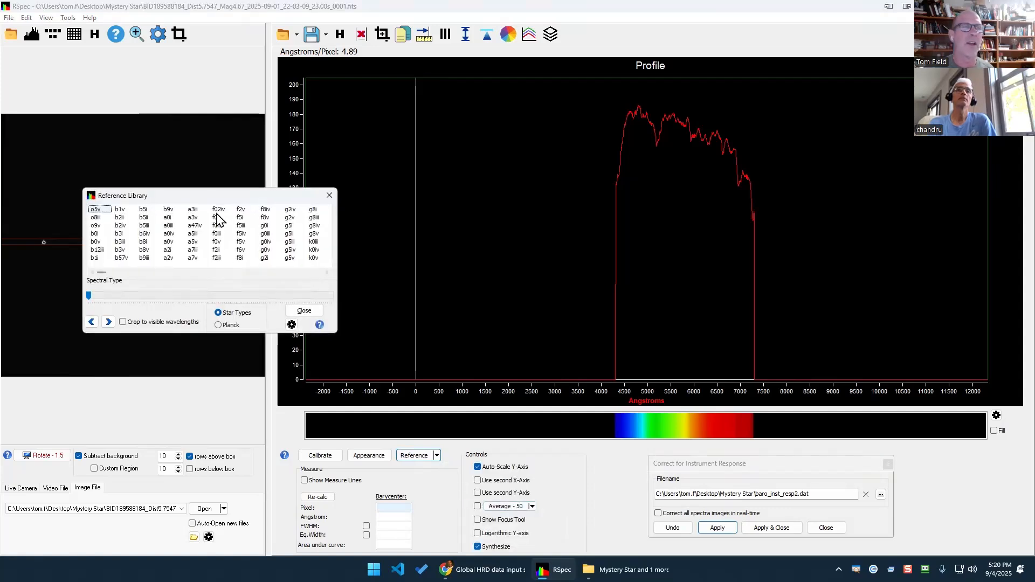
left_click_drag(217, 201, 138, 265)
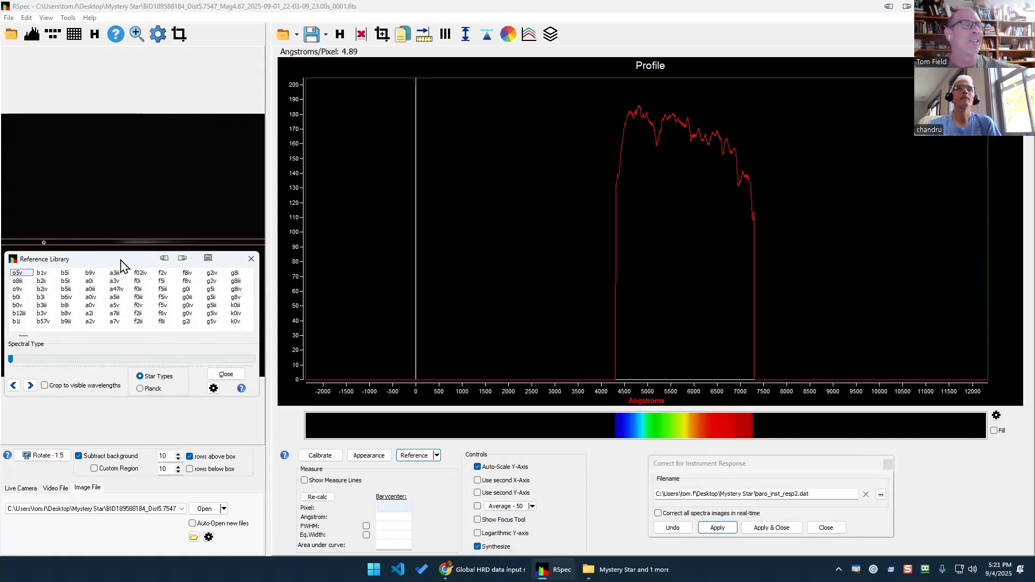
left_click_drag(122, 260, 120, 259)
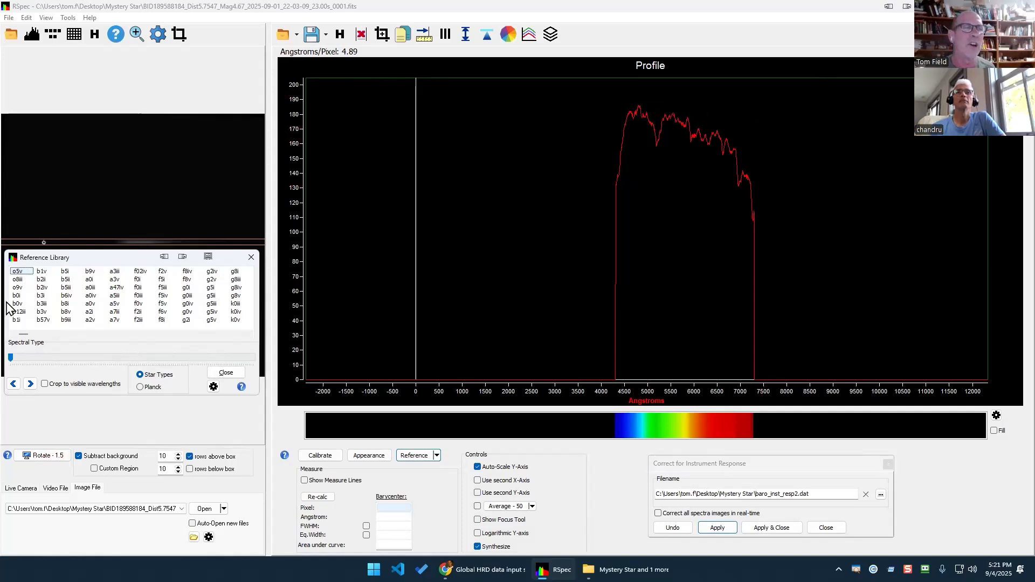
Overlay the o5v reference spectrum and mark its curve against the visible wavelength band.
left_click(23, 274)
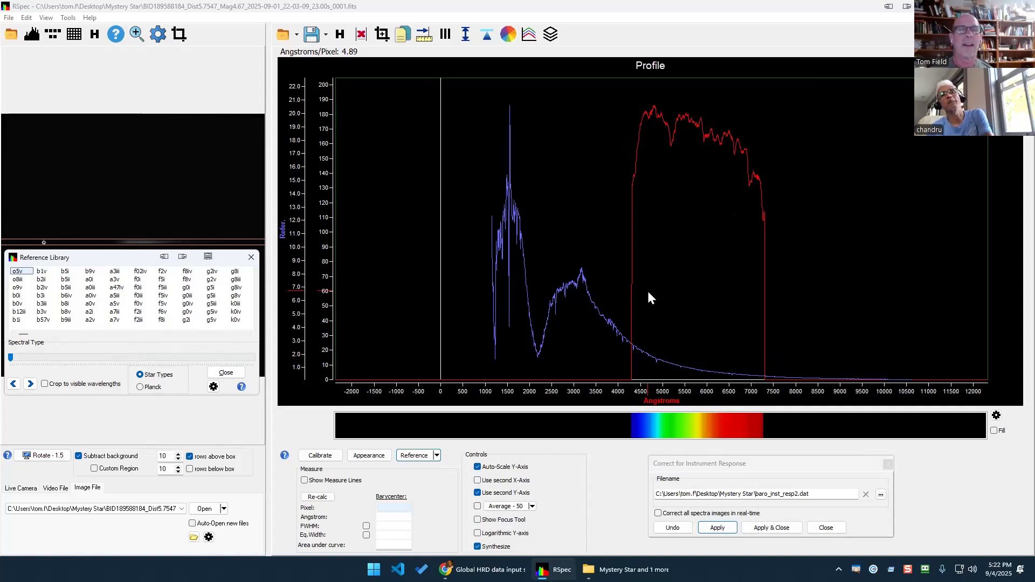
mouse_move(614, 208)
left_mouse_down()
mouse_move(602, 135)
mouse_move(506, 99)
mouse_move(431, 304)
mouse_move(509, 438)
mouse_move(587, 416)
mouse_move(633, 263)
mouse_move(620, 199)
left_mouse_up()
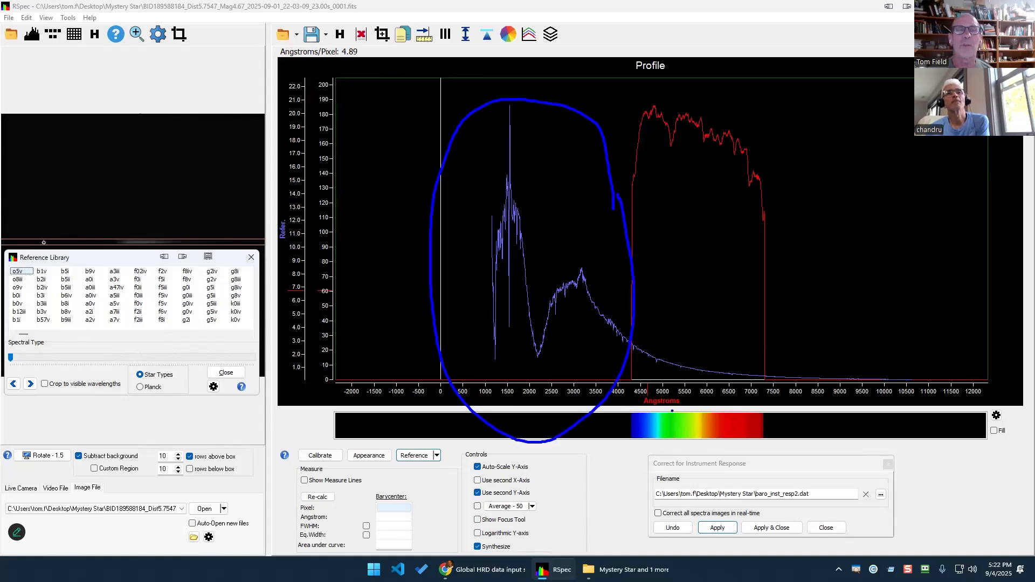
left_click_drag(671, 410, 750, 408)
left_click_drag(699, 397, 752, 398)
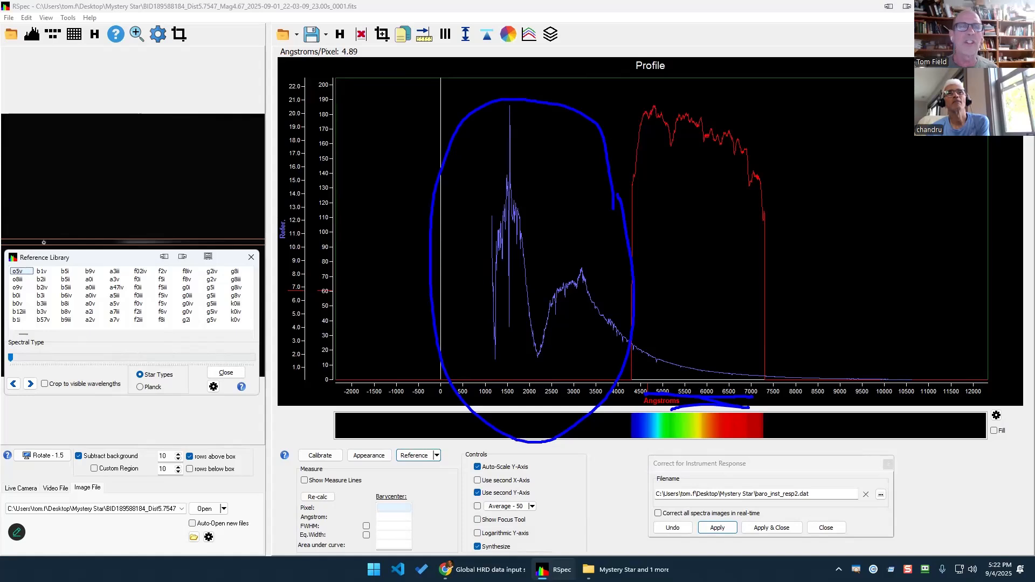
key("Escape")
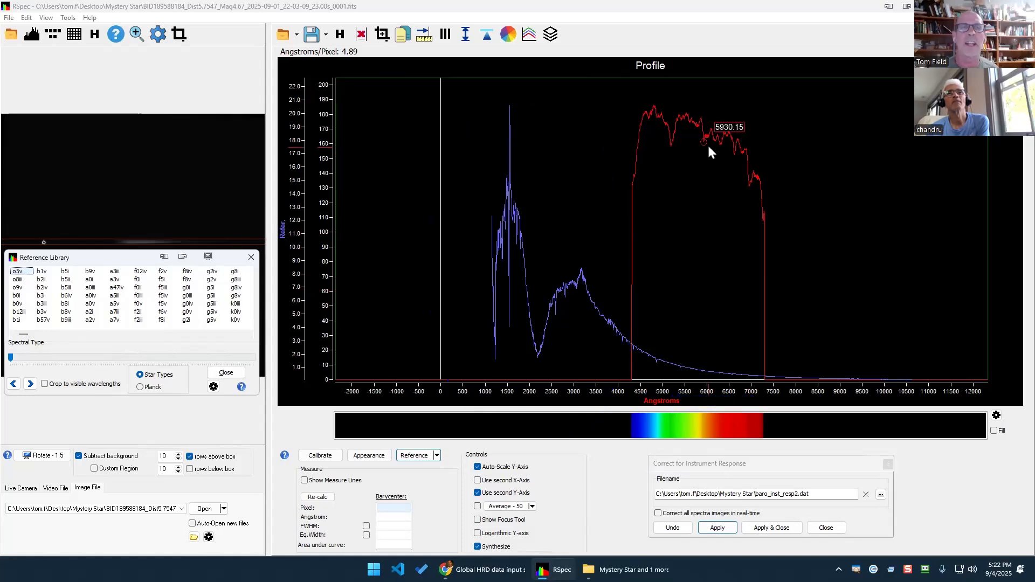
left_click(17, 279)
left_click(17, 287)
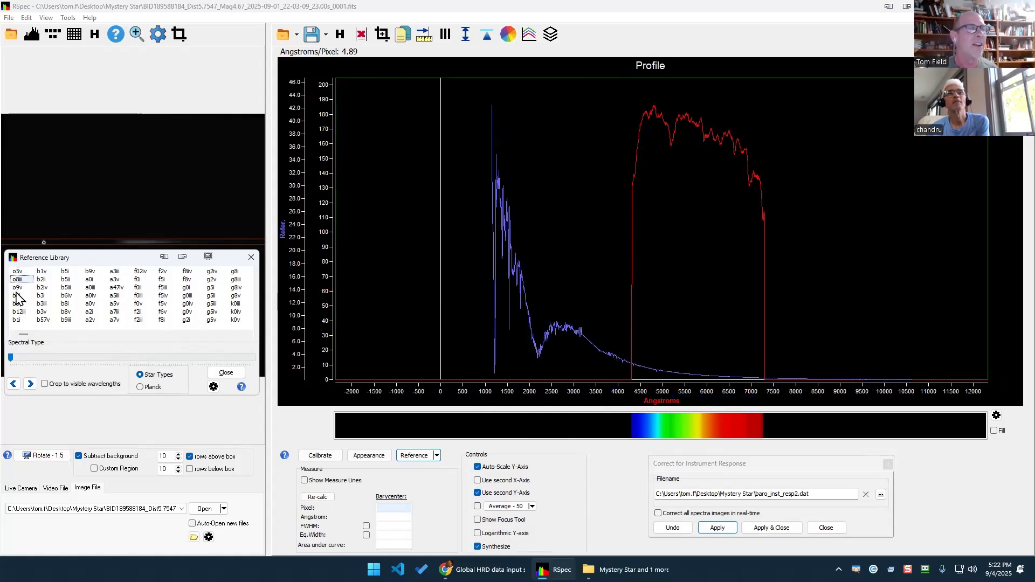
left_click(15, 296)
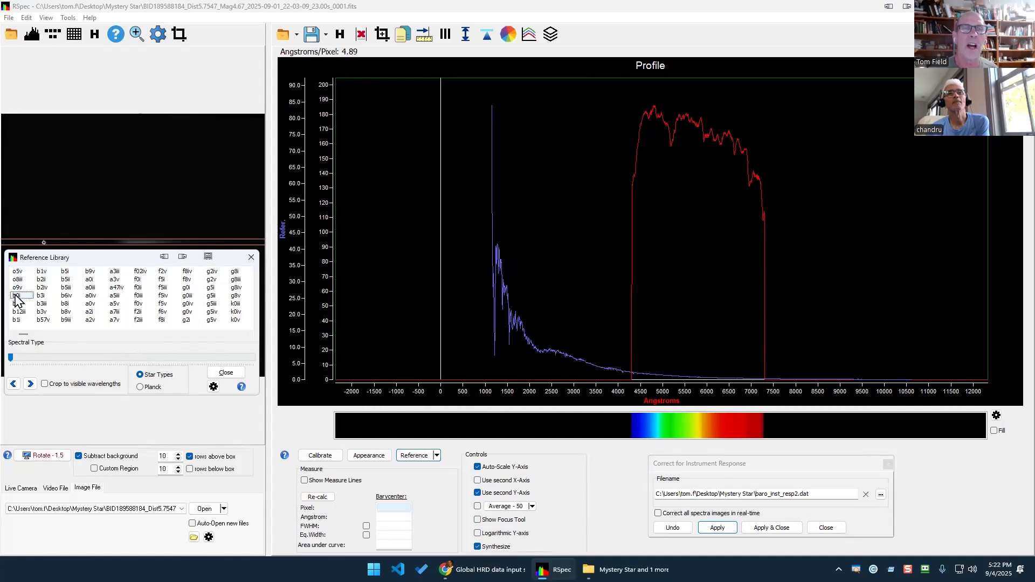
left_click(14, 303)
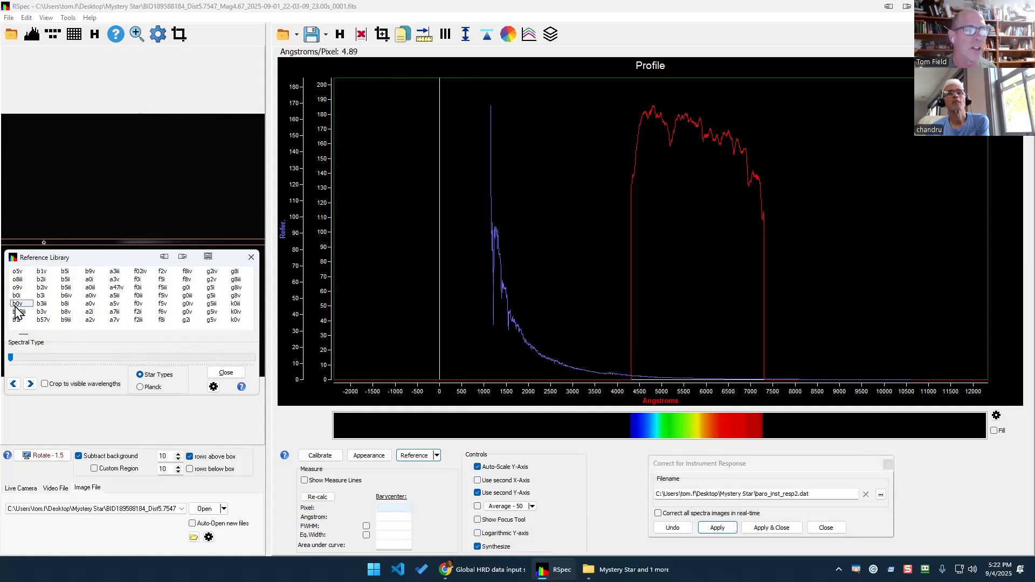
left_click(15, 308)
key("Down")
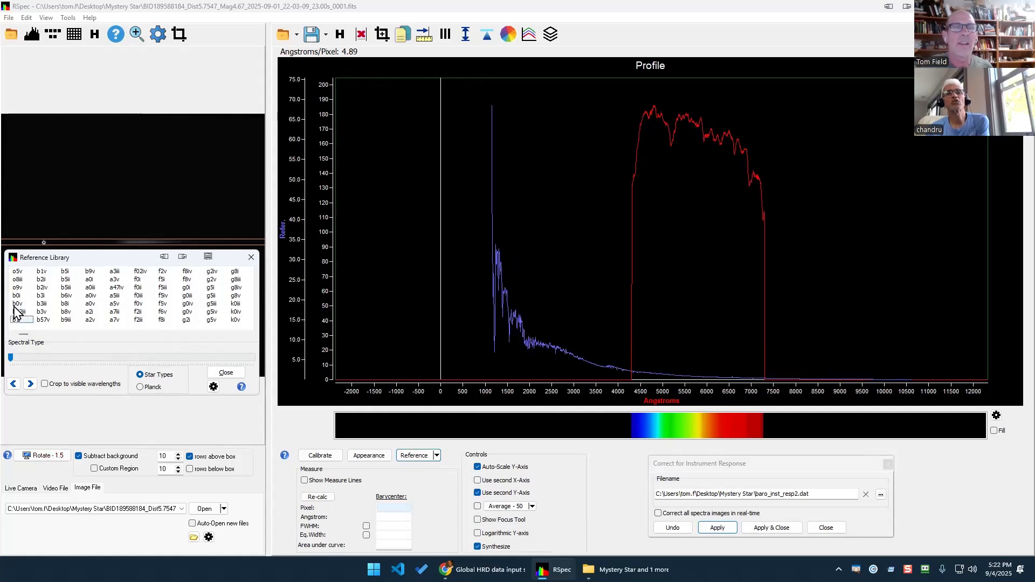
key("Down")
key("Down")
key("Down")
key("Down")
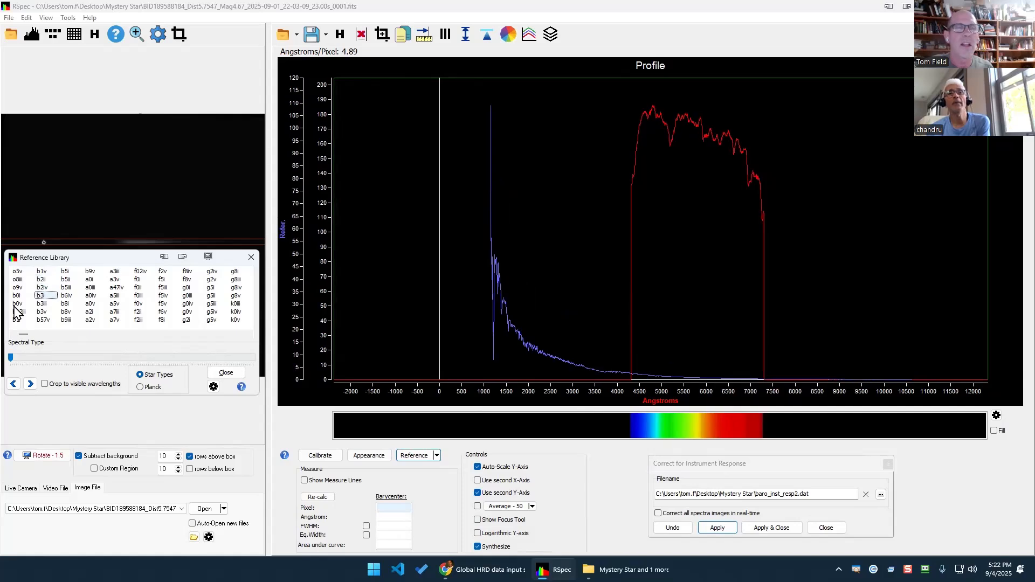
key("Down")
key("Down")
key("Down")
key("Down")
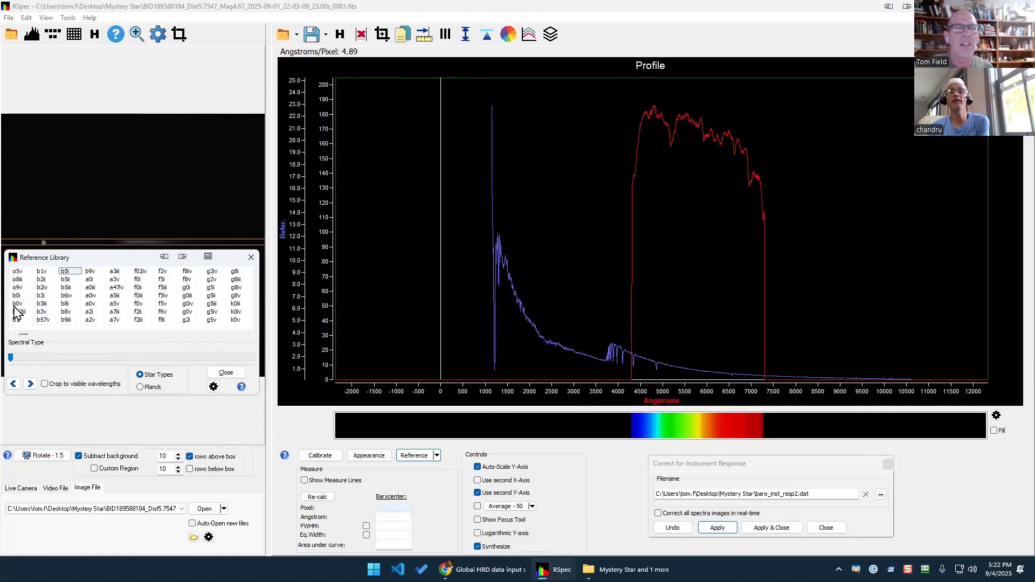
key("Down")
key("Down")
key("Down")
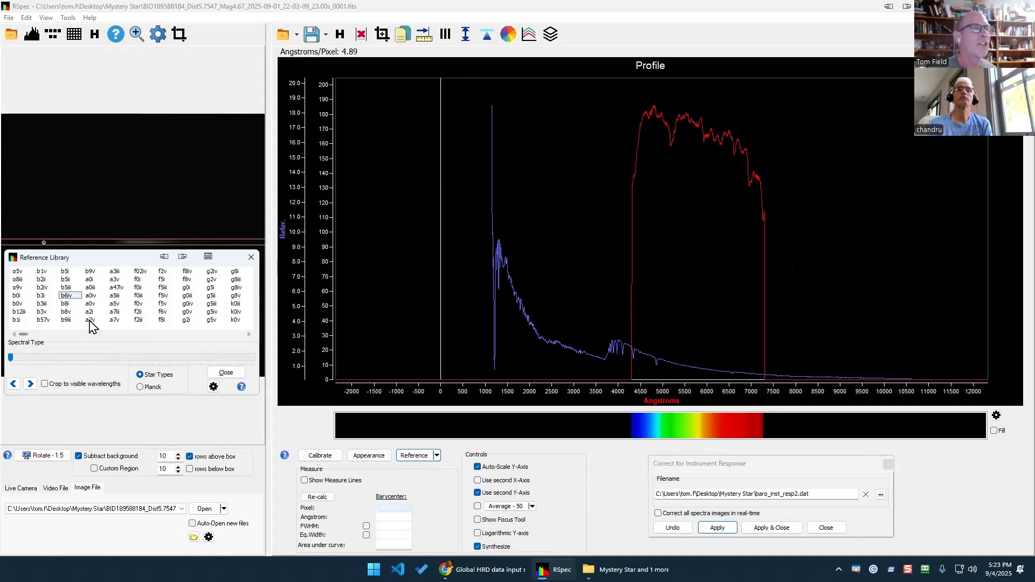
left_click(66, 304)
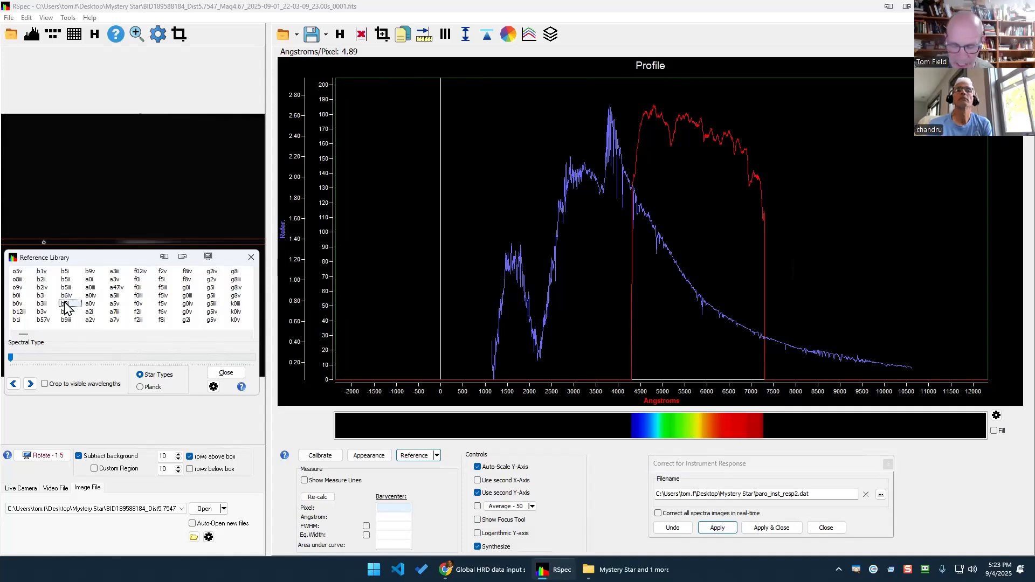
key("Down")
key("Down")
key("Down")
key("Down")
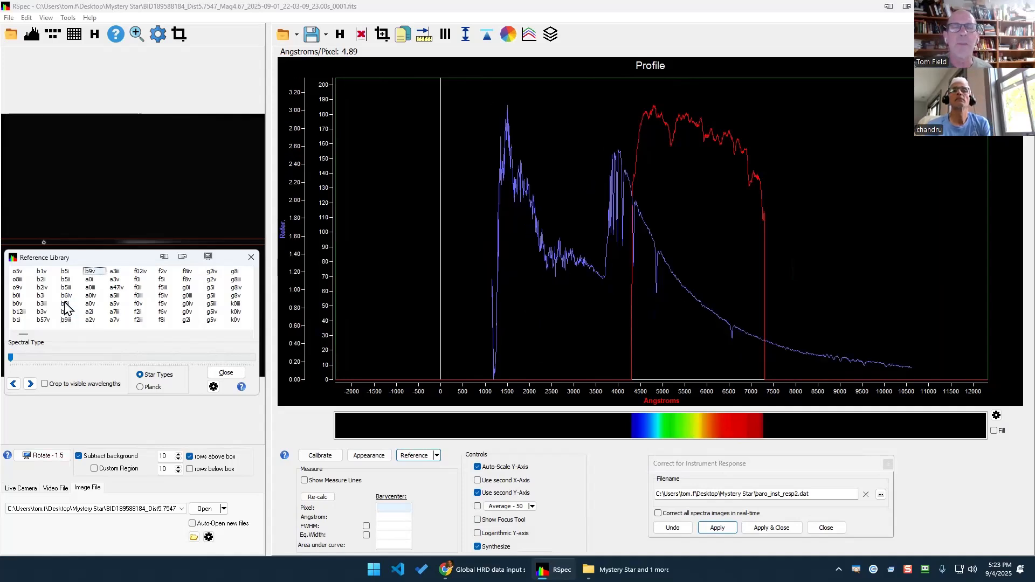
key("Down")
key("Down")
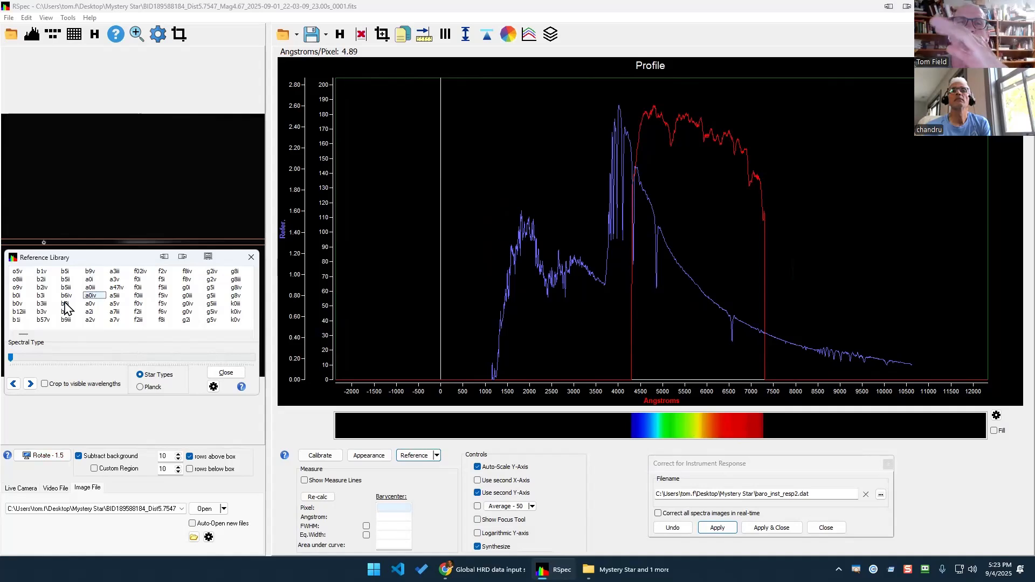
key("Down")
key("Down")
key("Down")
key("Down")
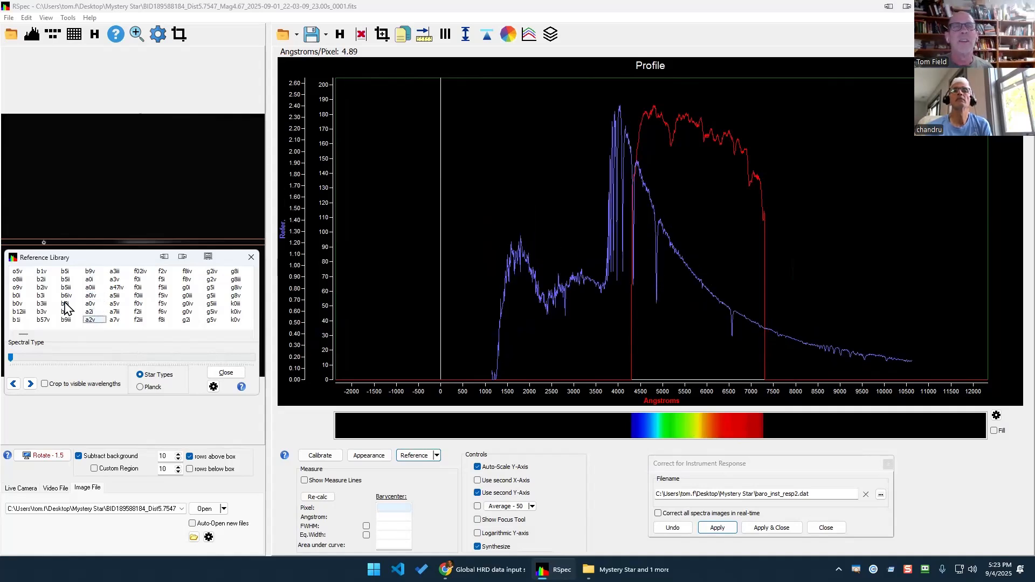
key("Down")
key("Down")
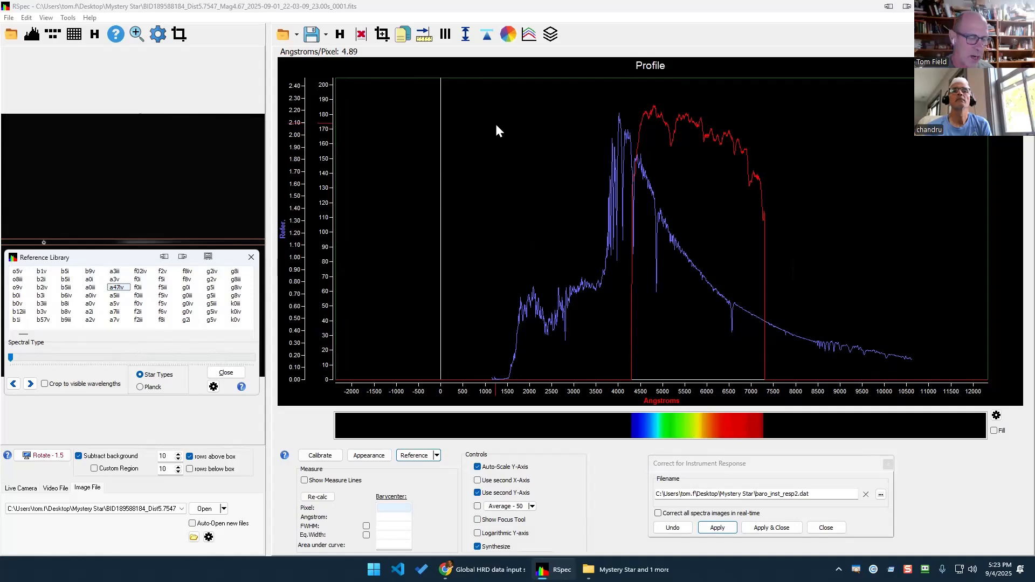
mouse_move(495, 123)
left_mouse_down()
mouse_move(630, 164)
mouse_move(603, 168)
mouse_move(630, 163)
left_mouse_up()
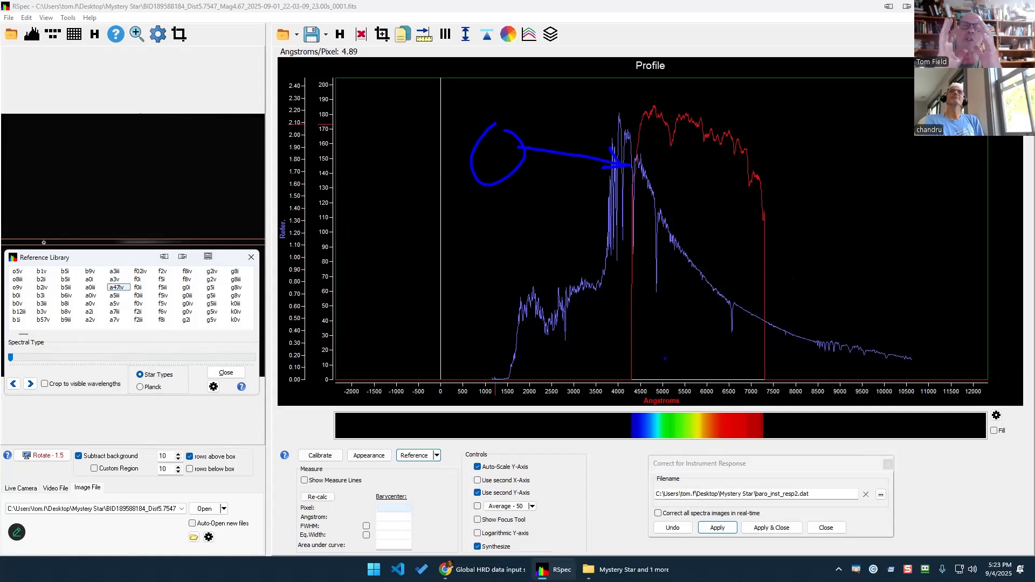
mouse_move(733, 380)
left_mouse_down()
mouse_move(698, 441)
mouse_move(738, 380)
left_mouse_up()
mouse_move(580, 384)
left_mouse_down()
mouse_move(566, 445)
mouse_move(576, 387)
left_mouse_up()
mouse_move(472, 306)
left_mouse_down()
mouse_move(437, 324)
mouse_move(568, 285)
mouse_move(473, 288)
left_mouse_up()
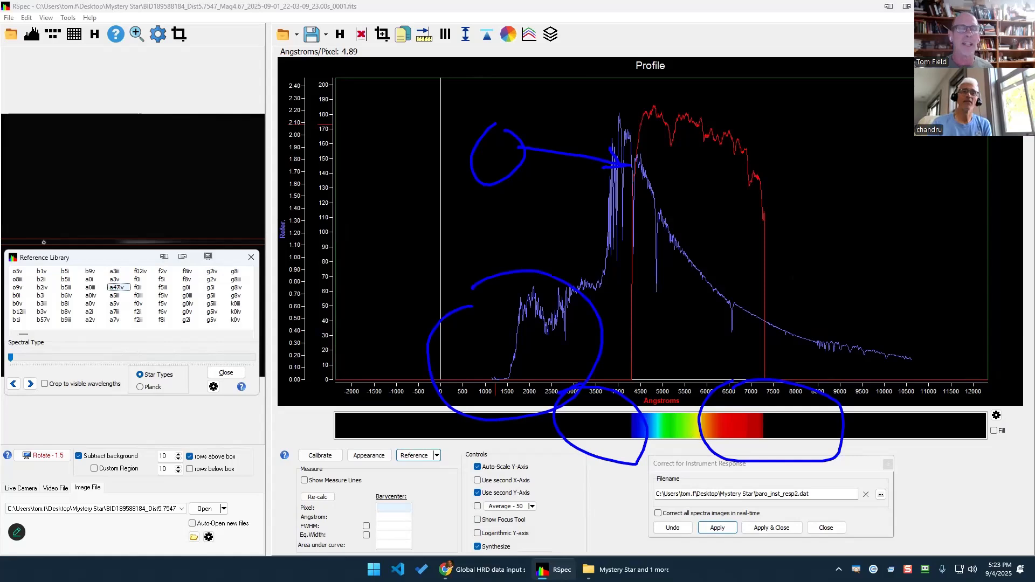
Step the overlay through a7v, f0iii, f5iv, g0iii, g0iv, g2i and g2iv reference types.
key("Escape")
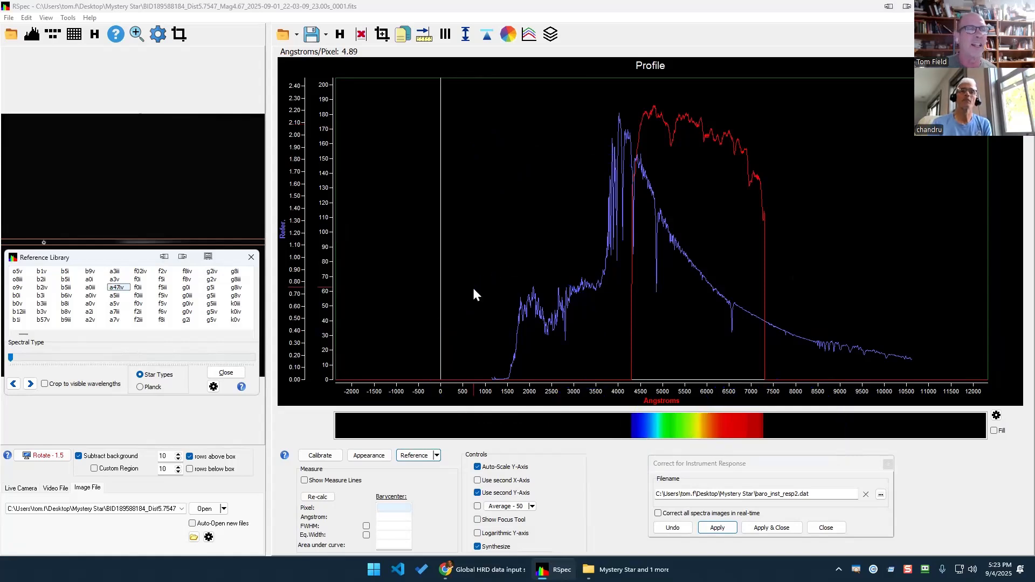
key("Down")
key("Down")
key("Down")
key("Down")
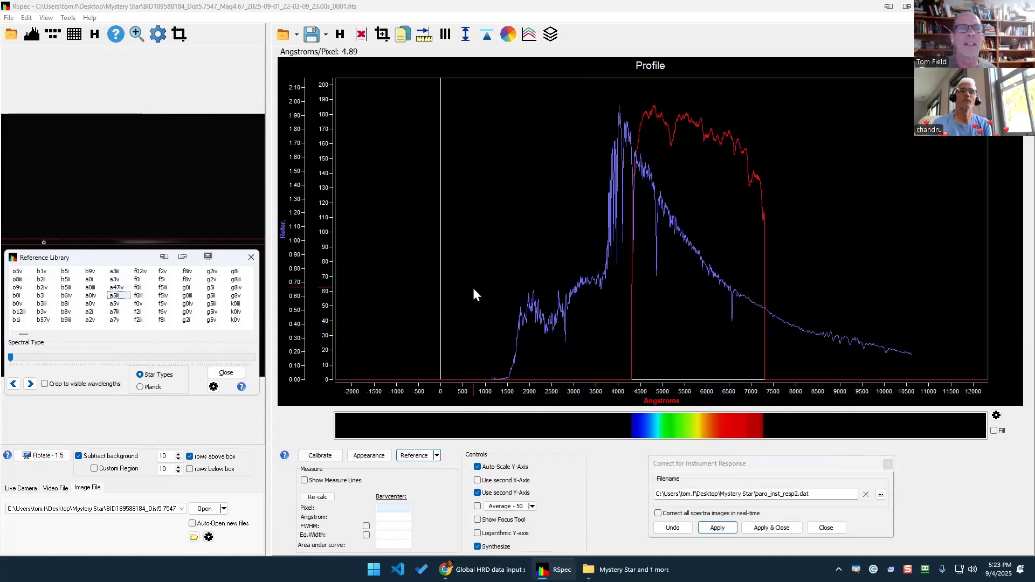
key("Down")
key("Down")
key("Down")
key("Down")
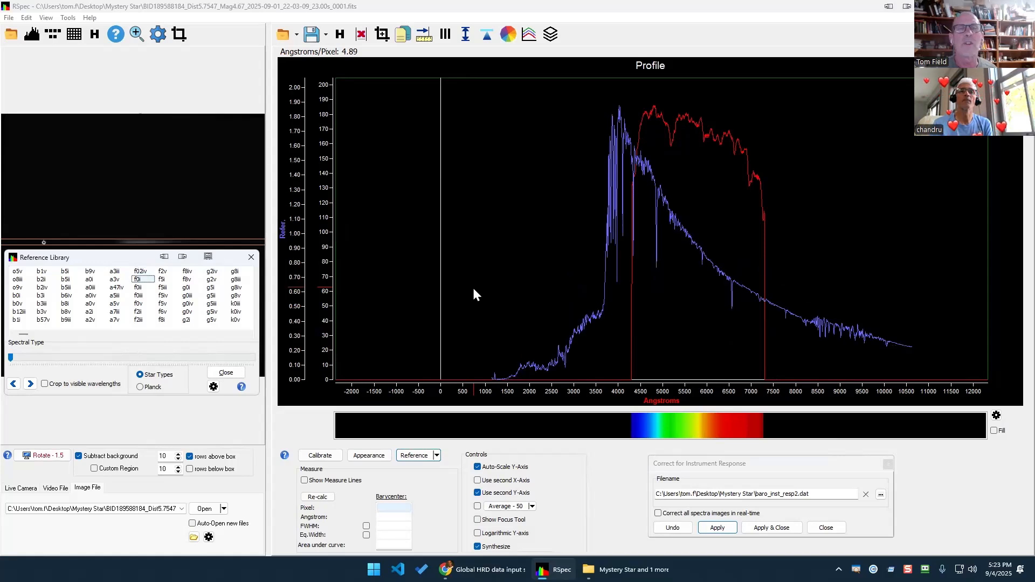
key("Down")
key("Down")
key("Down")
key("Down")
key("Down")
key("Down")
key("Down")
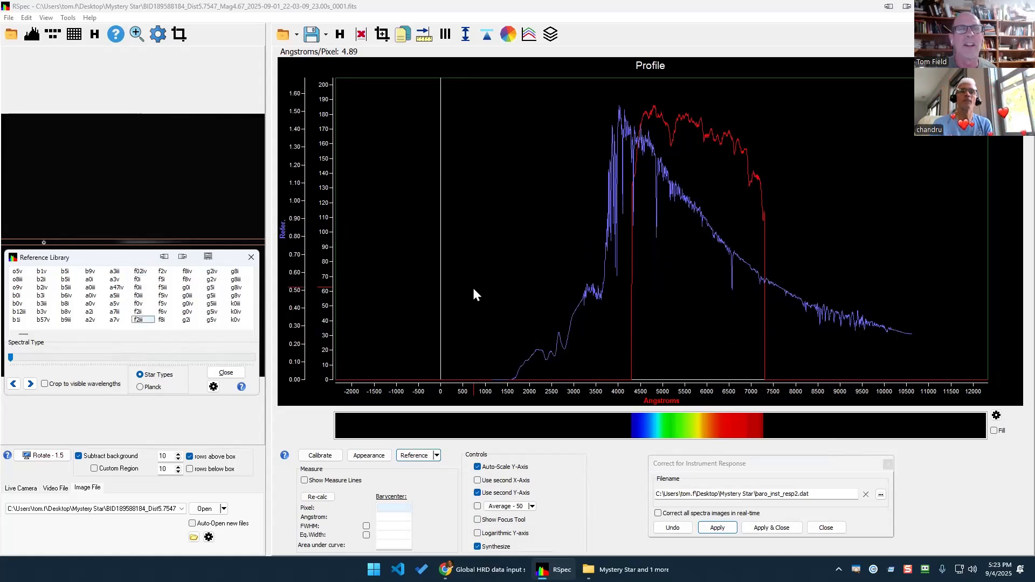
key("Down")
key("Down")
key("Down")
key("Down")
key("Down")
key("Down")
key("Down")
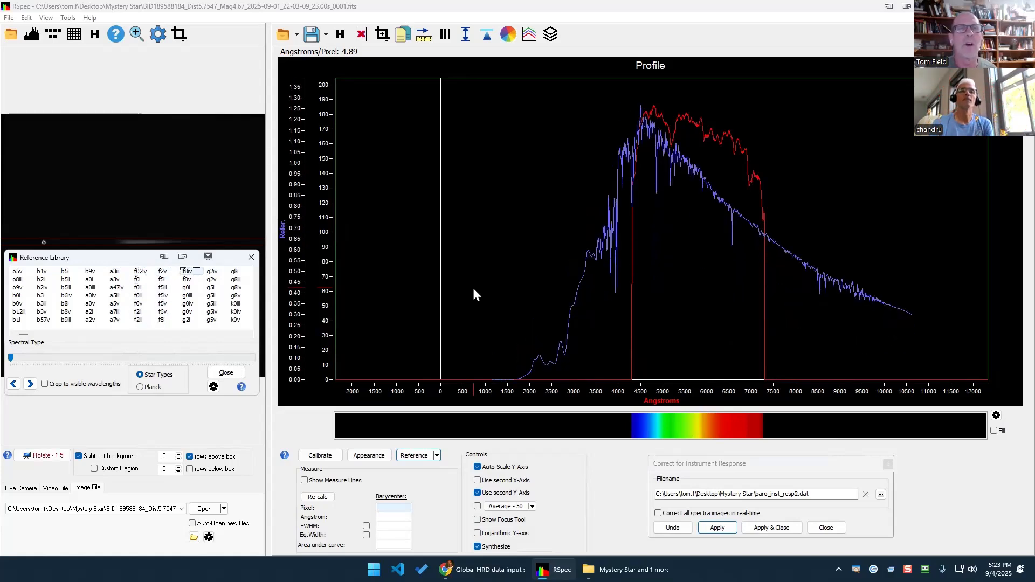
key("Down")
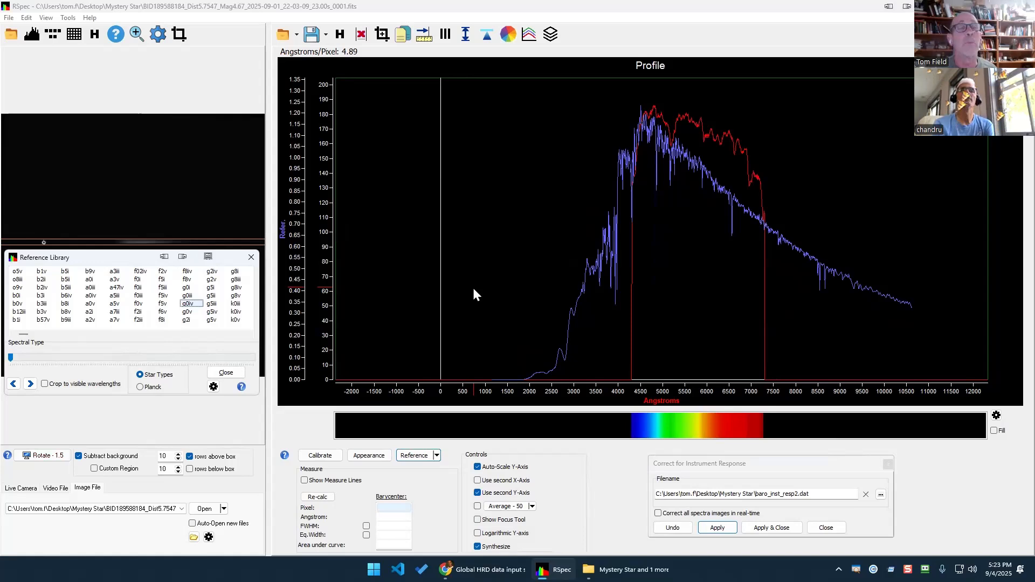
key("Up")
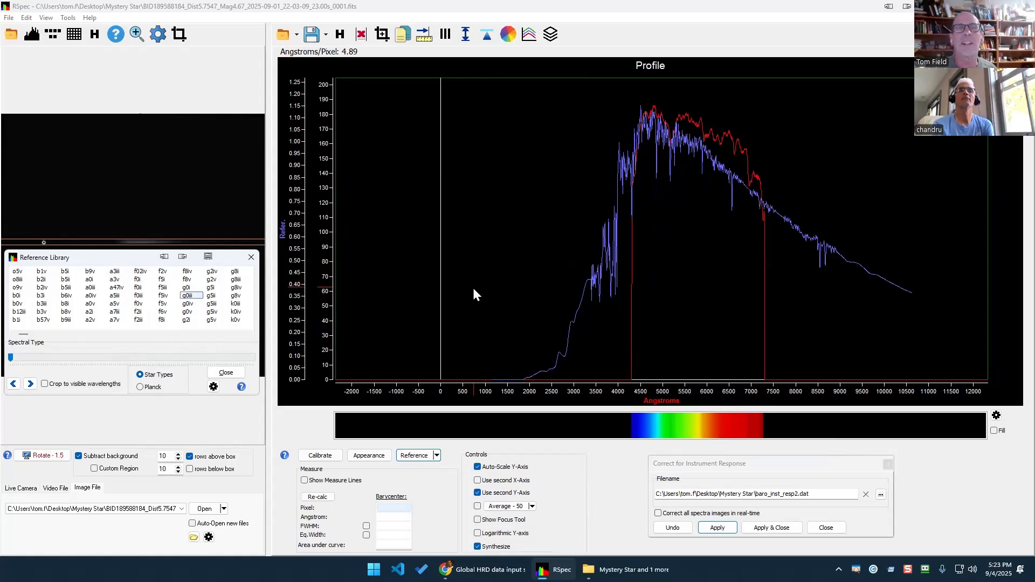
key("Down")
key("Down")
key("Down")
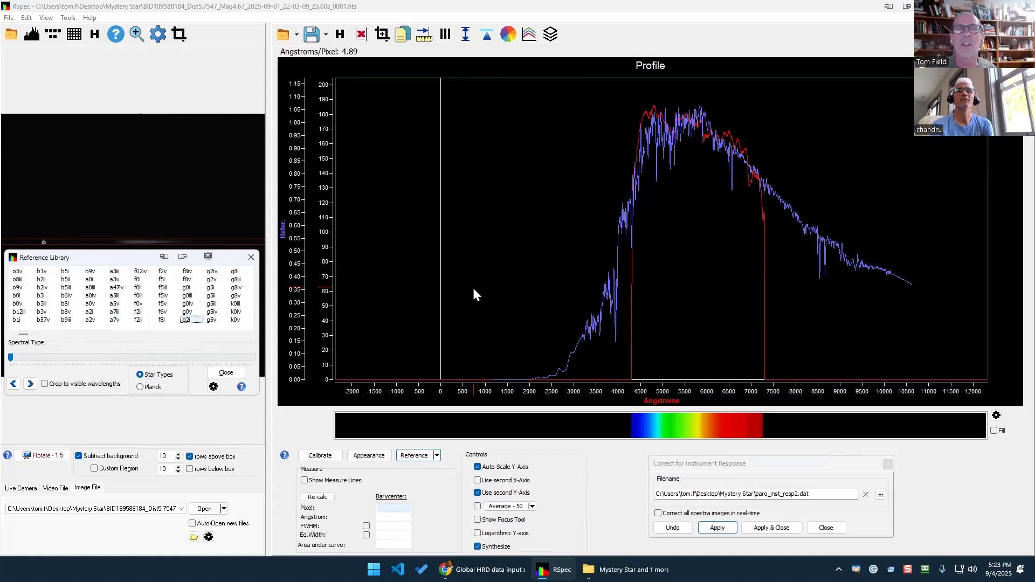
key("Down")
key("Down")
key("Down")
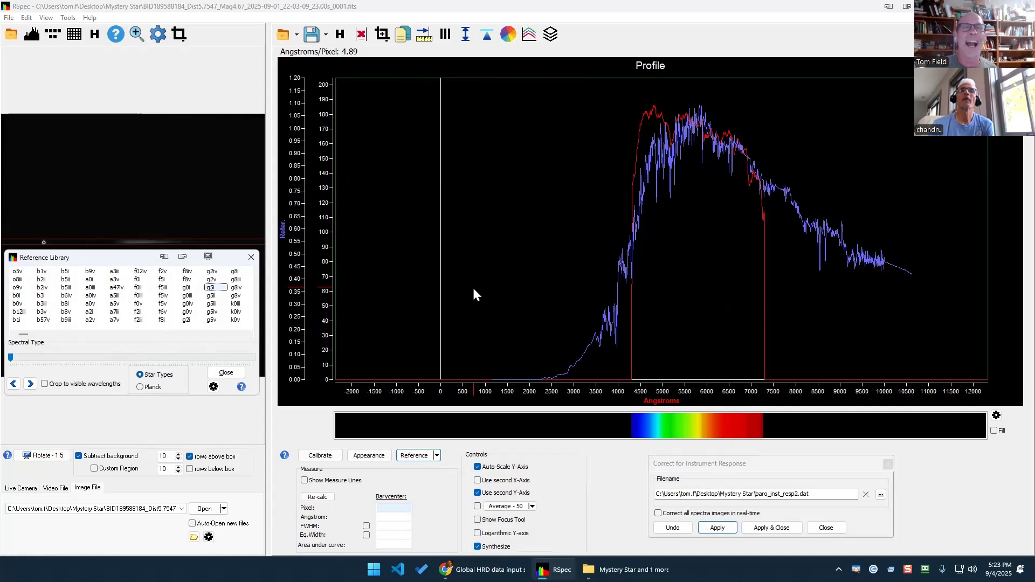
key("Up")
key("Up")
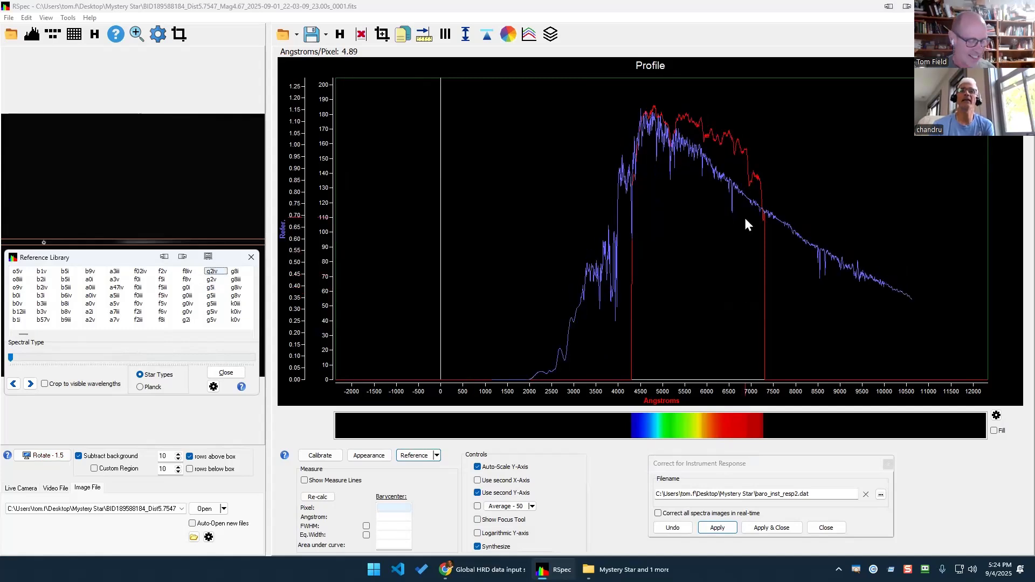
Mark features near 6500 Å and 4500–5000 Å while comparing g5i, ending on g5iii.
key("ctrl+2")
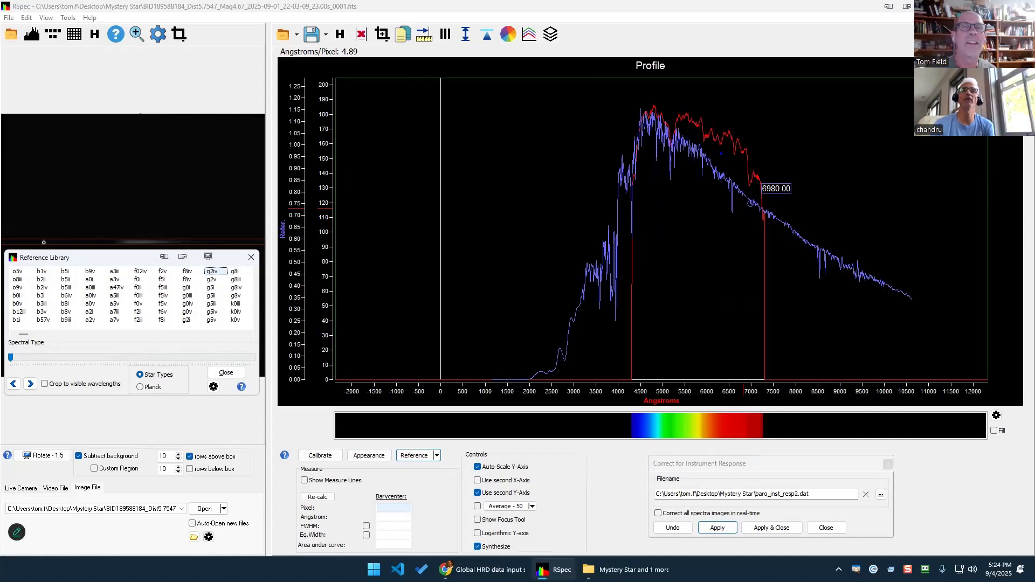
left_click_drag(726, 151, 728, 171)
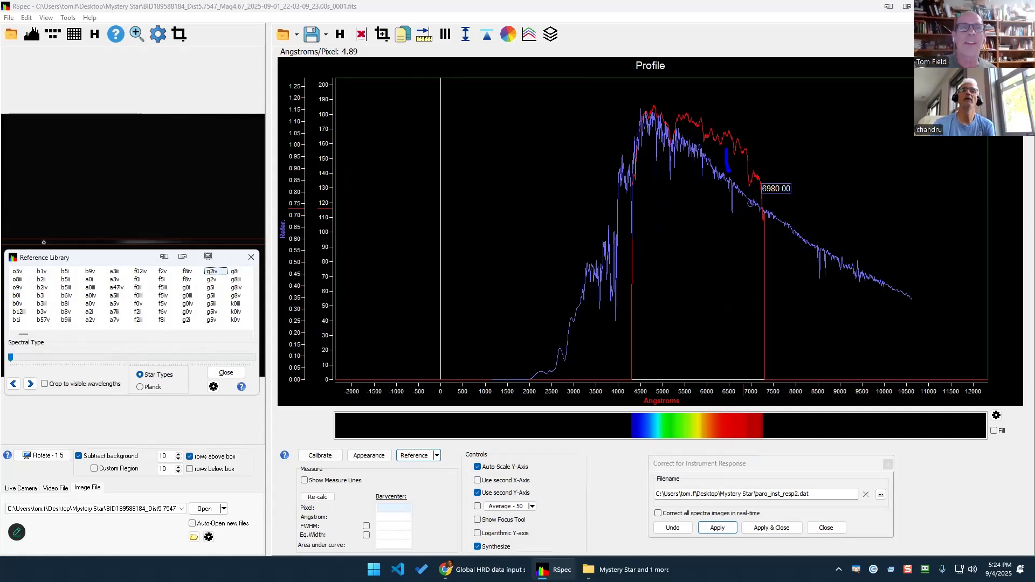
key("Escape")
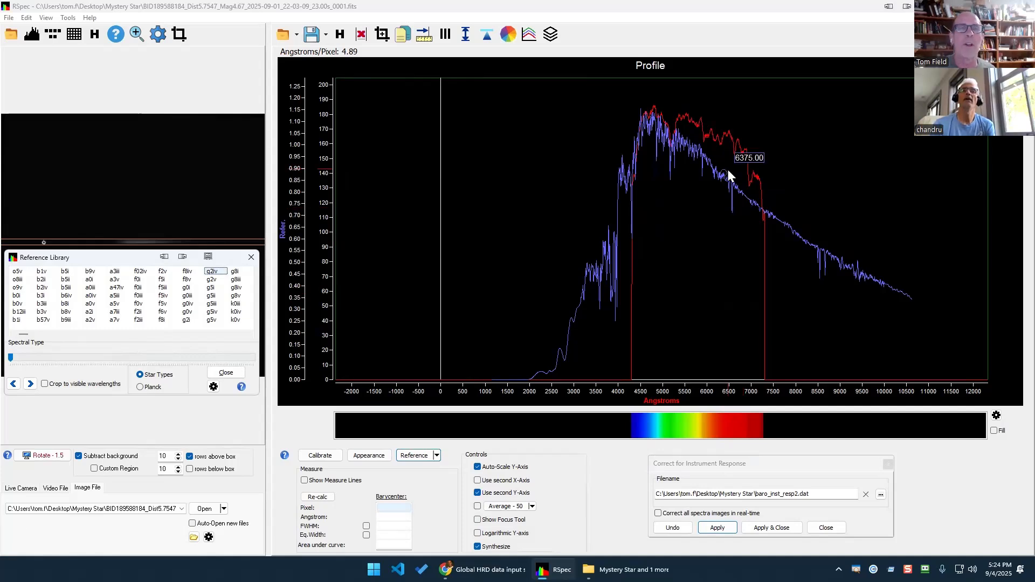
key("Down")
key("Down")
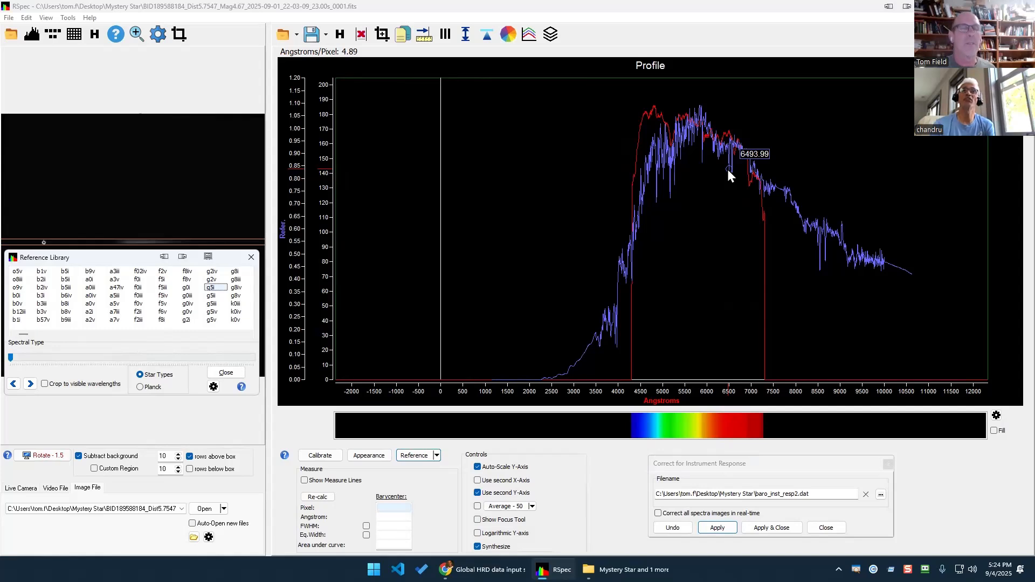
key("ctrl+2")
mouse_move(645, 107)
left_mouse_down()
mouse_move(620, 147)
mouse_move(651, 105)
left_mouse_up()
key("ctrl+2")
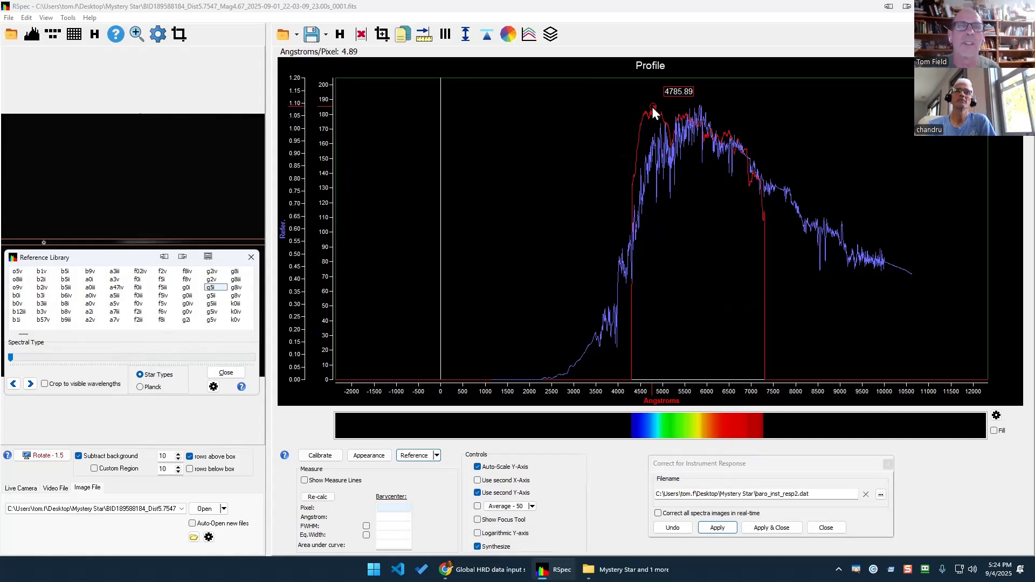
key("Down")
key("Down")
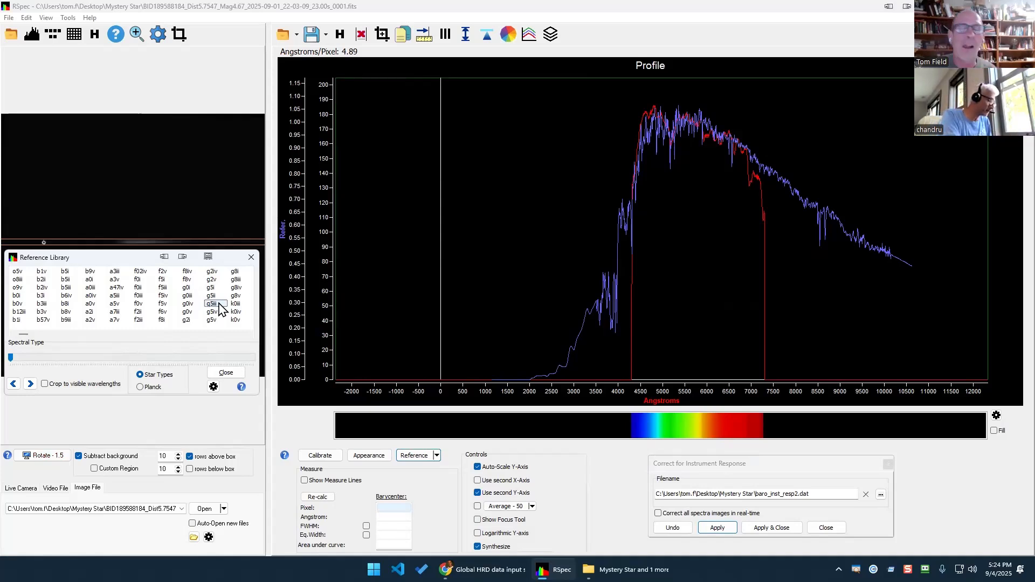
Step the reference overlay through g8i, g8iii, g8iv and g8v to k0v.
key("Down")
key("Down")
key("Down")
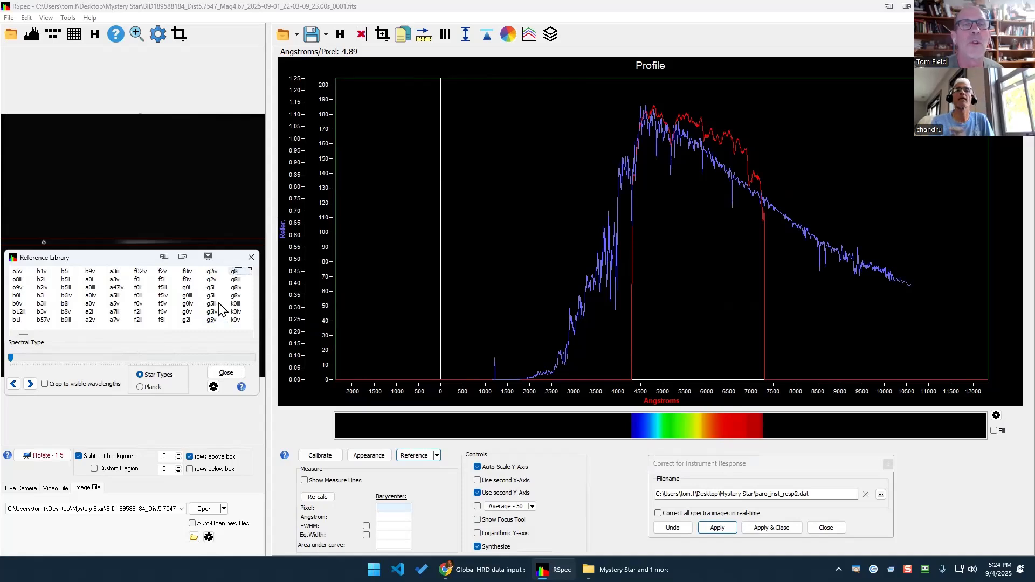
key("Down")
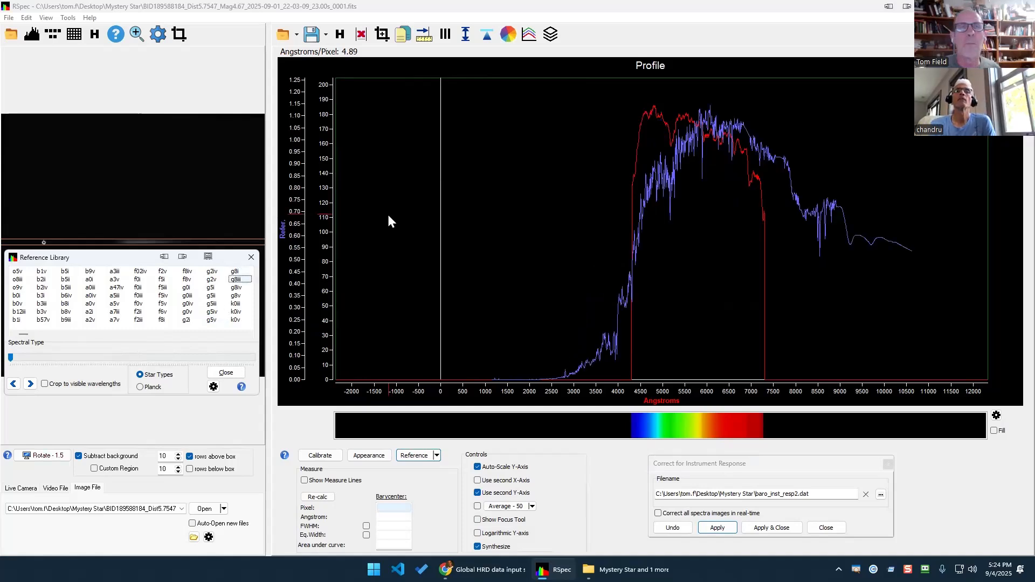
key("Down")
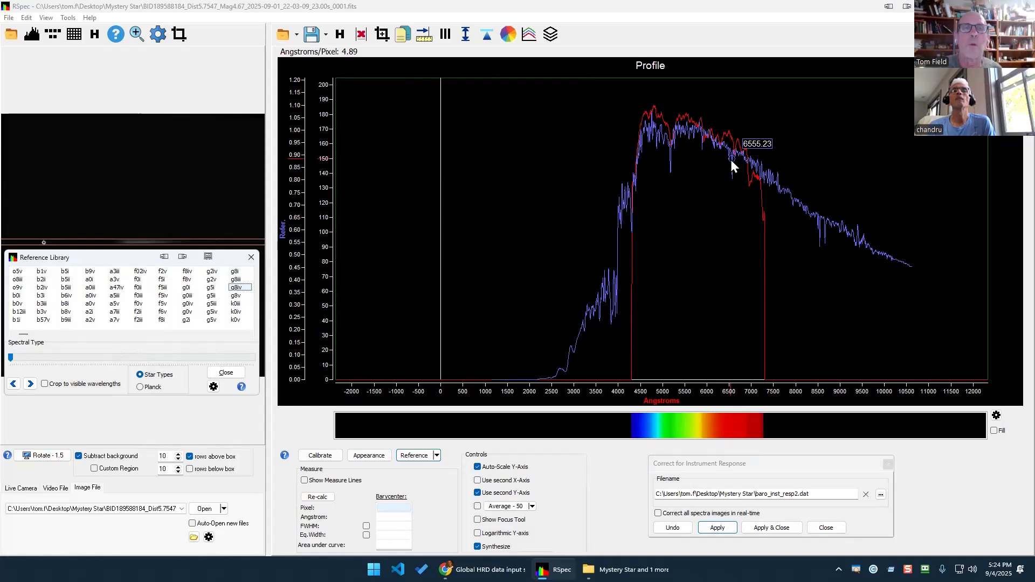
key("Down")
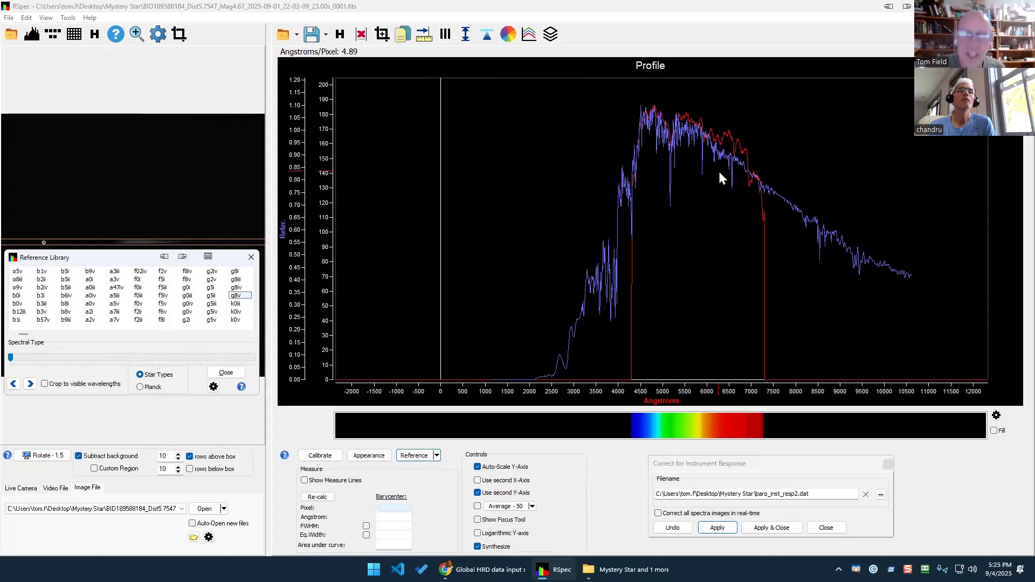
key("Down")
key("Down")
key("Down")
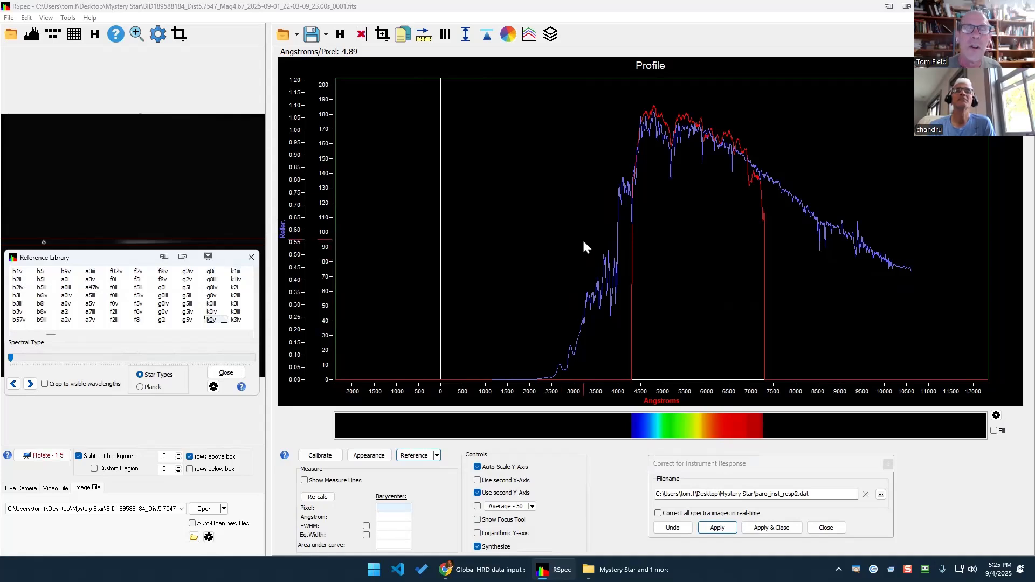
Step the reference overlay through k2iii, k3v, k4iii and k5v to m1iii.
key("Down")
key("Down")
key("Down")
key("Down")
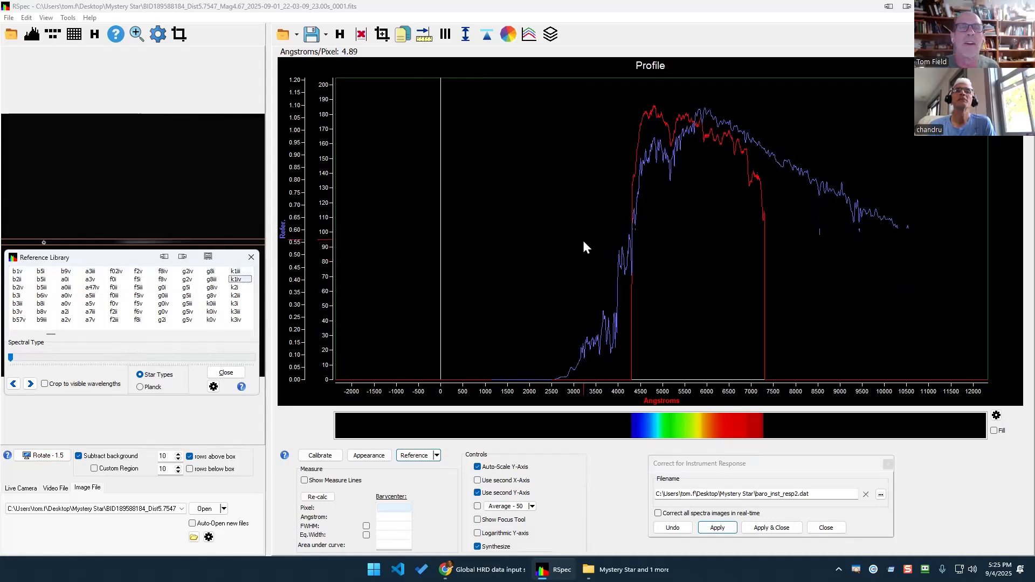
key("Down")
key("Down")
key("Down")
key("Down")
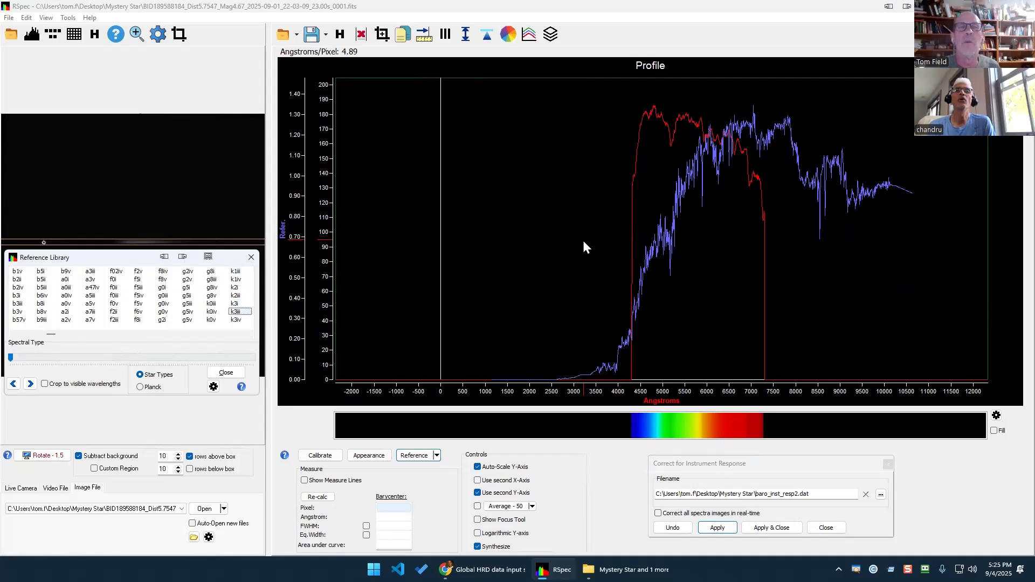
key("Down")
key("Down")
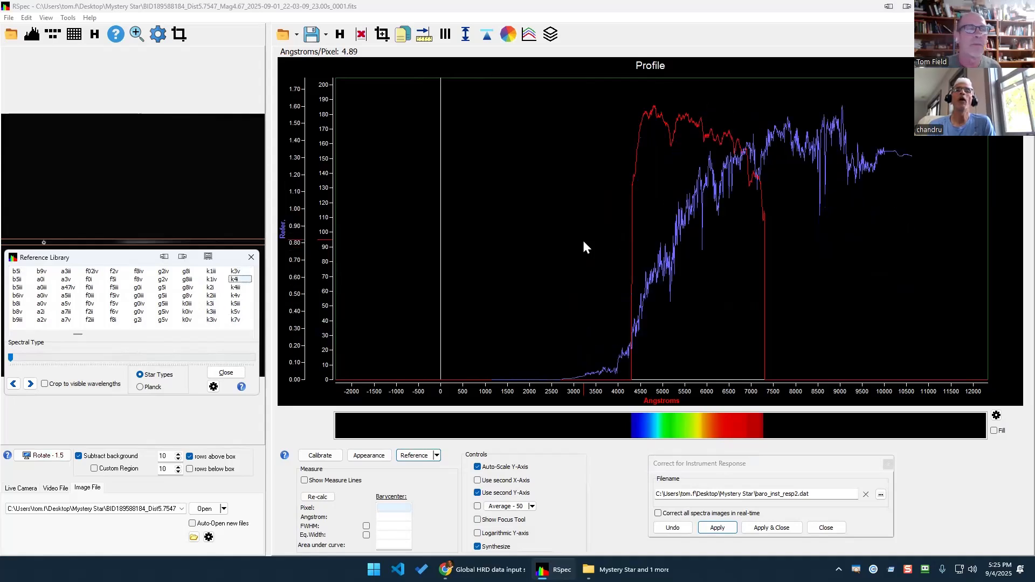
key("Down")
key("Down")
key("Down")
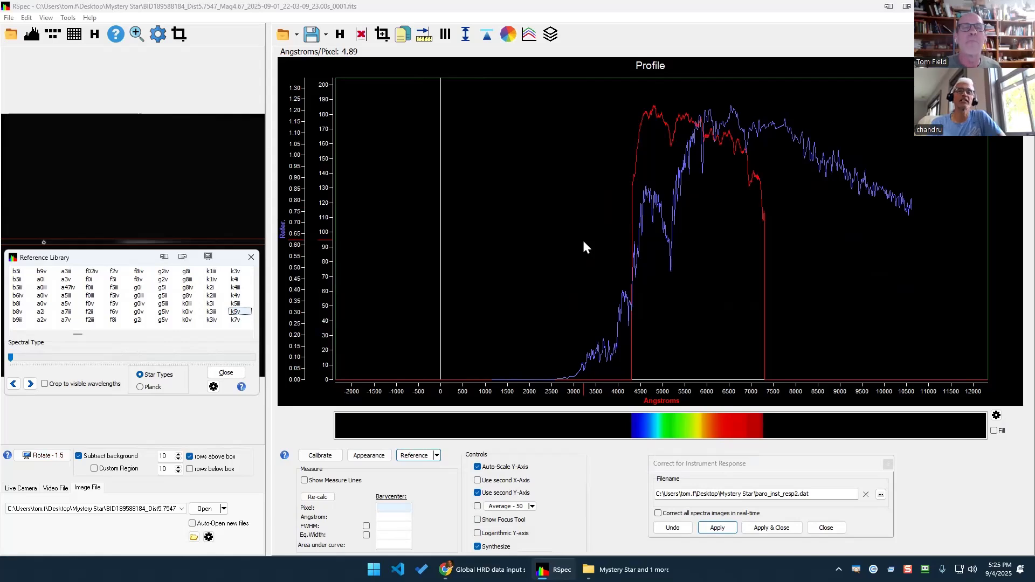
key("Down")
key("Down")
key("Down")
key("Down")
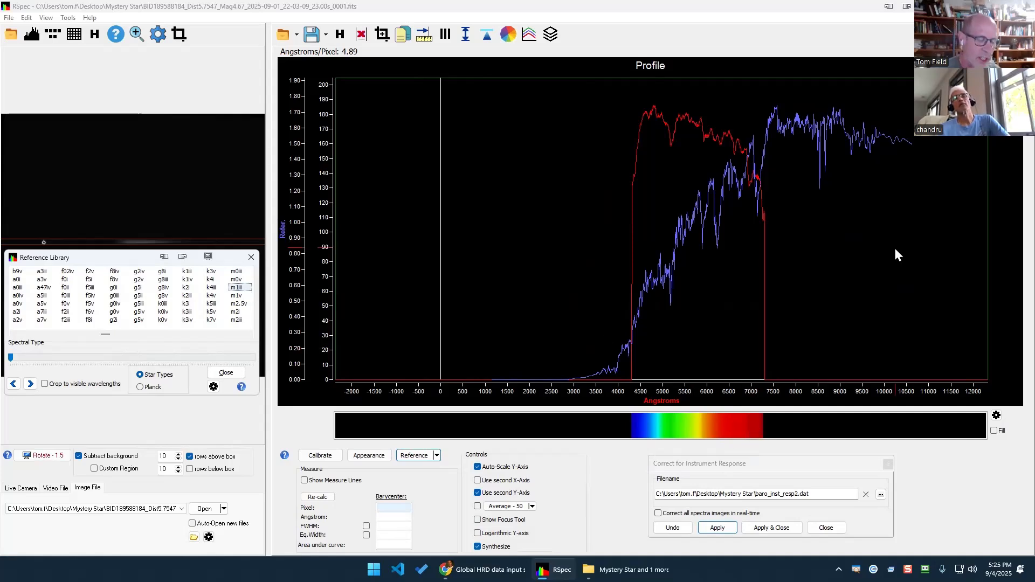
Pen-mark the mismatched long-wavelength plateau and 4000–6000 Å rises, then clear the annotations.
mouse_move(917, 141)
left_mouse_down()
mouse_move(807, 317)
mouse_move(977, 157)
mouse_move(807, 77)
mouse_move(742, 223)
mouse_move(739, 383)
mouse_move(781, 443)
mouse_move(805, 428)
left_mouse_up()
mouse_move(789, 69)
left_mouse_down()
mouse_move(857, 209)
mouse_move(749, 82)
mouse_move(892, 209)
mouse_move(777, 83)
mouse_move(760, 89)
left_mouse_up()
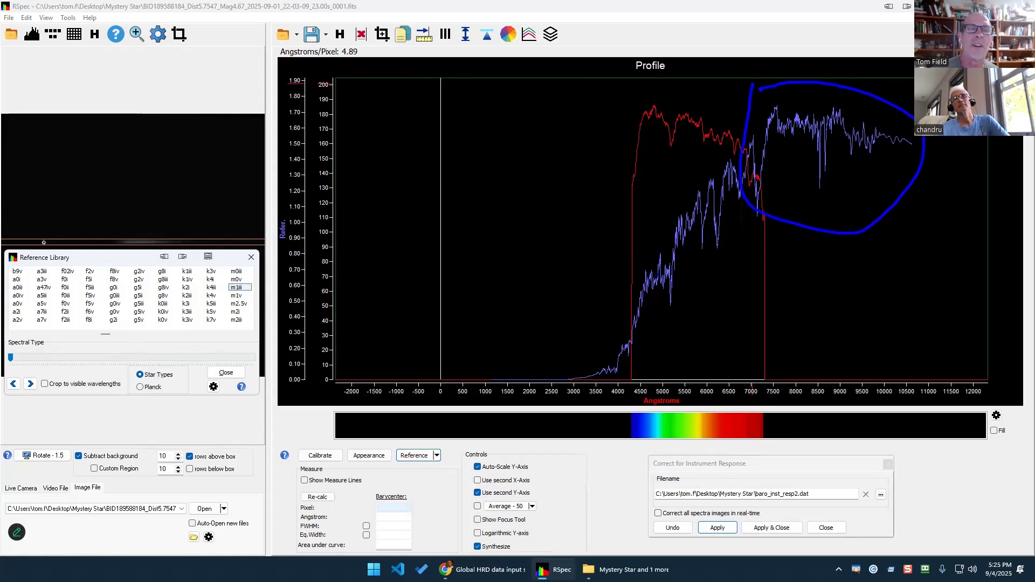
mouse_move(621, 274)
left_mouse_down()
mouse_move(682, 372)
mouse_move(611, 269)
left_mouse_up()
mouse_move(654, 223)
left_mouse_down()
mouse_move(677, 264)
mouse_move(658, 237)
mouse_move(693, 258)
mouse_move(701, 212)
left_mouse_up()
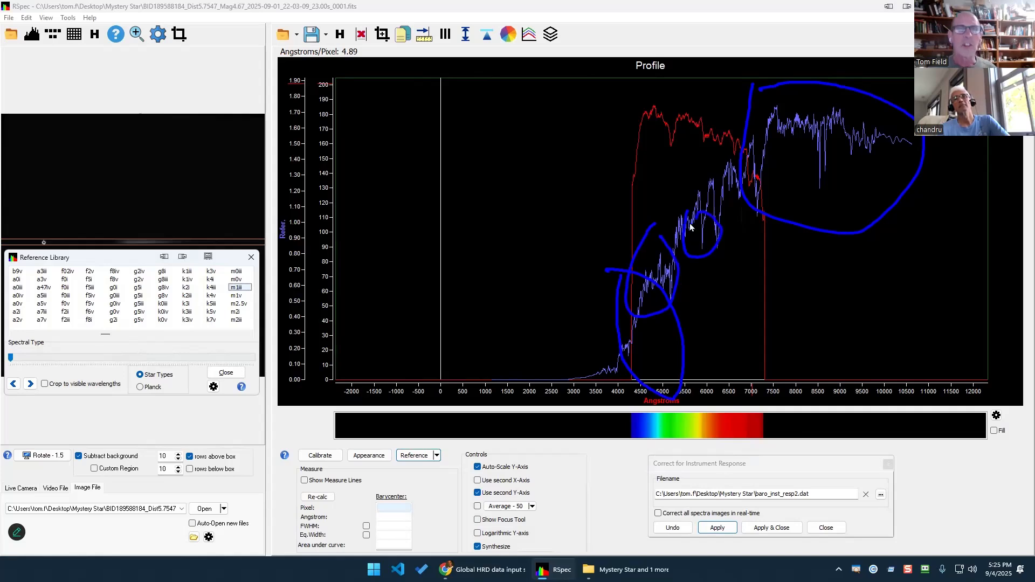
key("Escape")
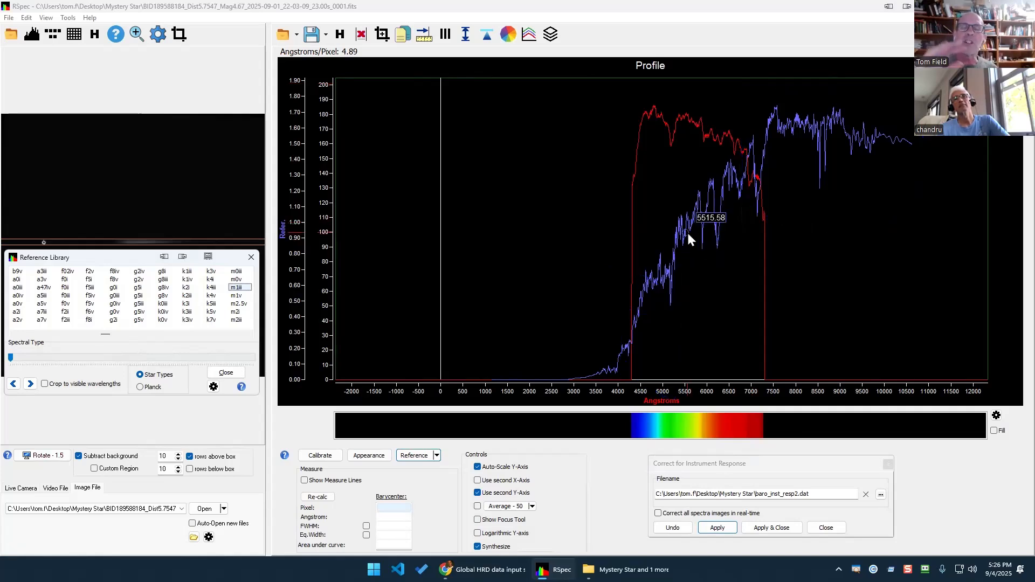
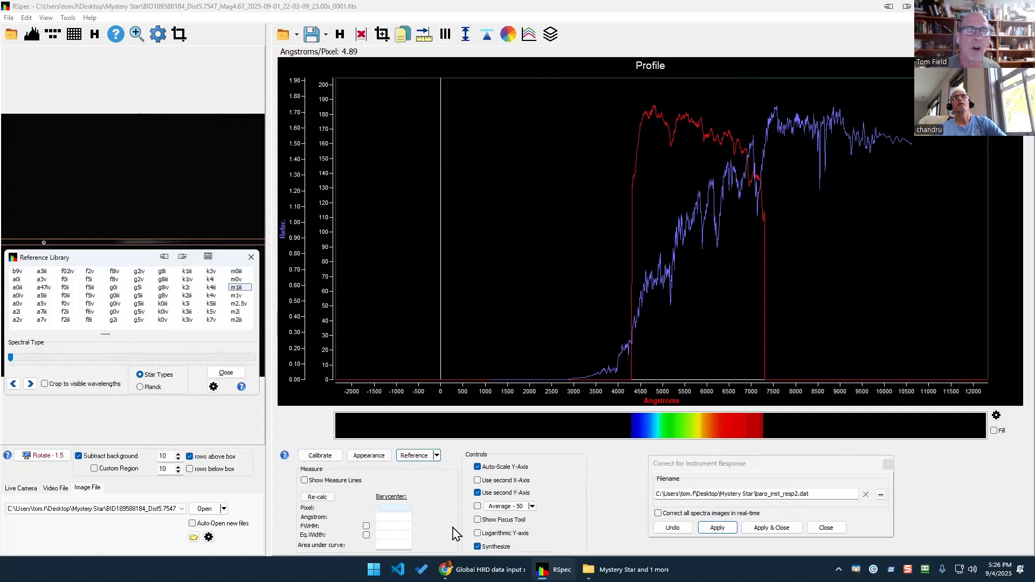
Step the reference overlay through k5iii, k4v, k3v, k3i and k2iii, stopping on k0v.
key("alt+Tab")
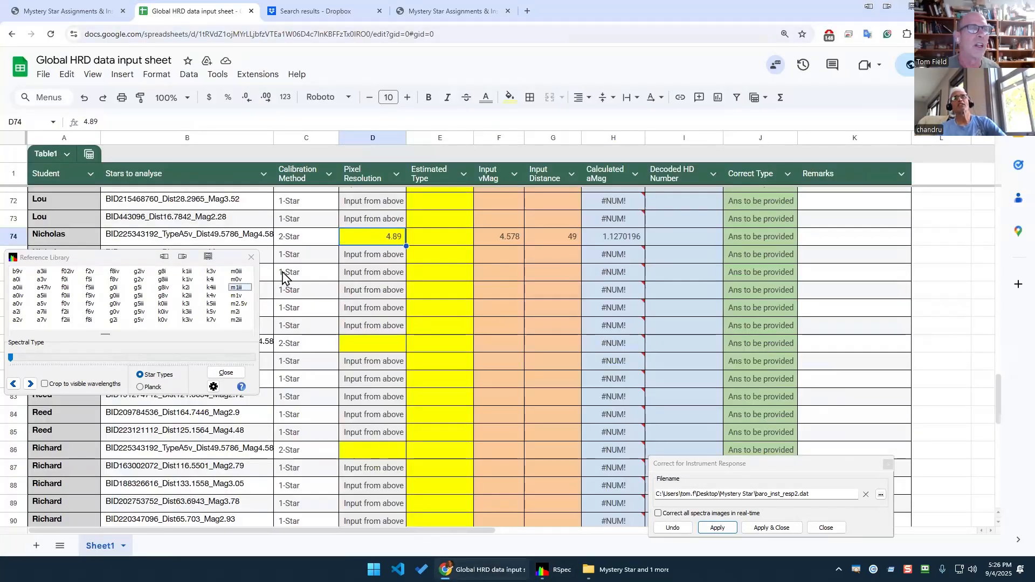
key("alt+Tab")
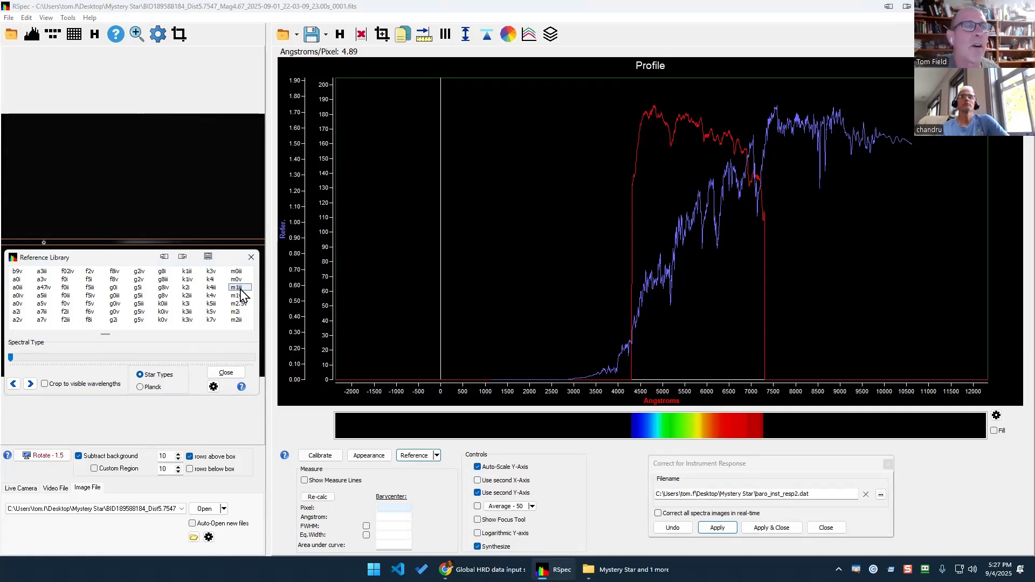
key("Up")
key("Up")
key("Up")
key("Up")
key("Up")
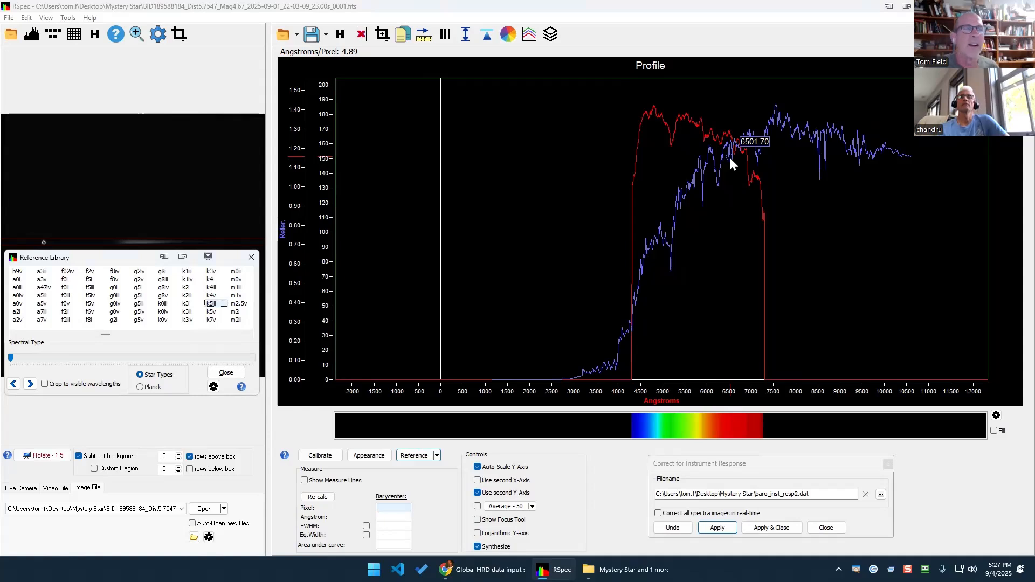
key("Up")
key("Up")
key("Up")
key("Up")
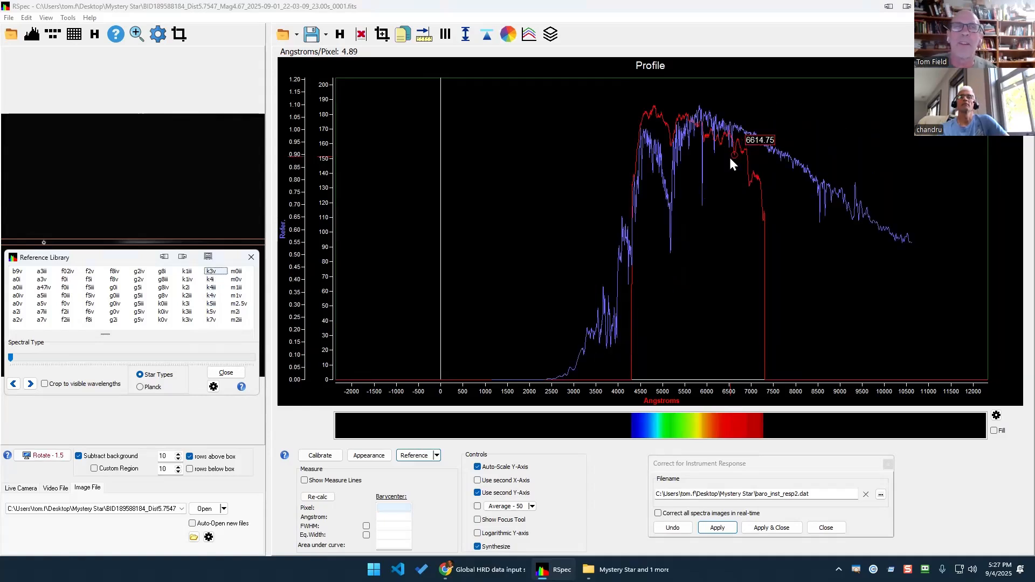
key("Up")
key("Down")
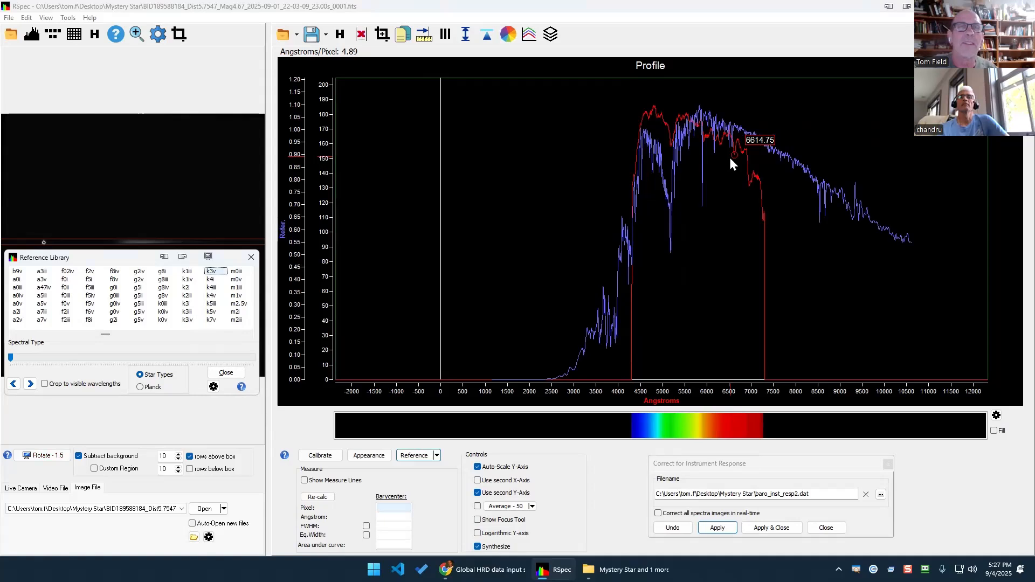
key("Up")
key("Up")
key("Up")
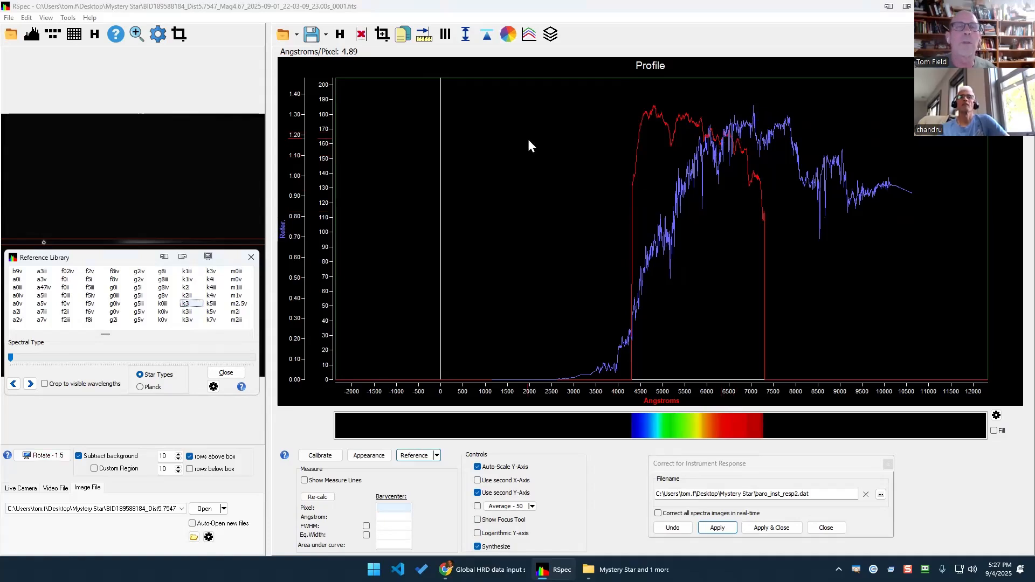
key("Down")
key("Down")
key("Down")
key("Down")
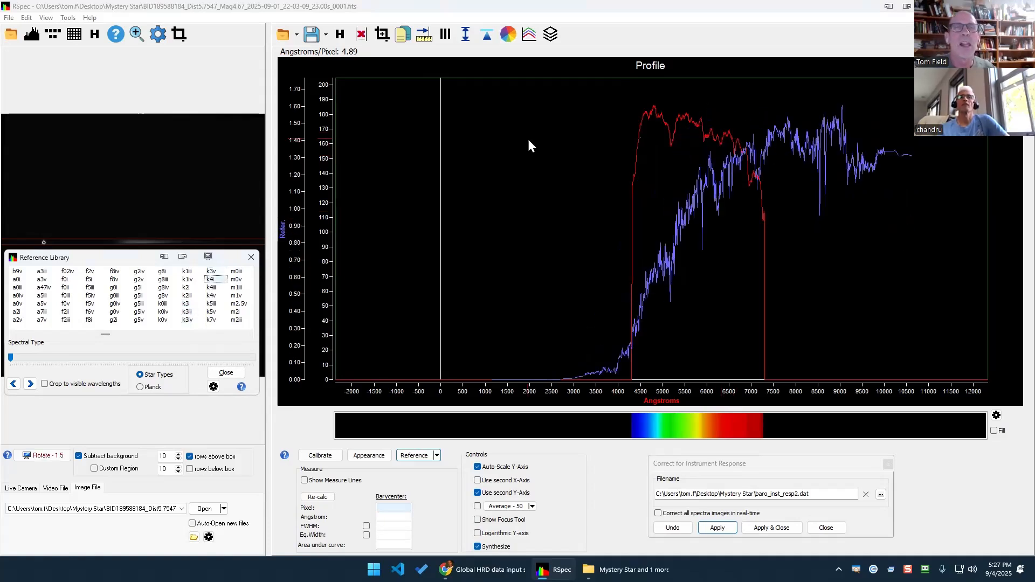
key("Up")
key("Up")
key("Up")
key("Up")
key("Up")
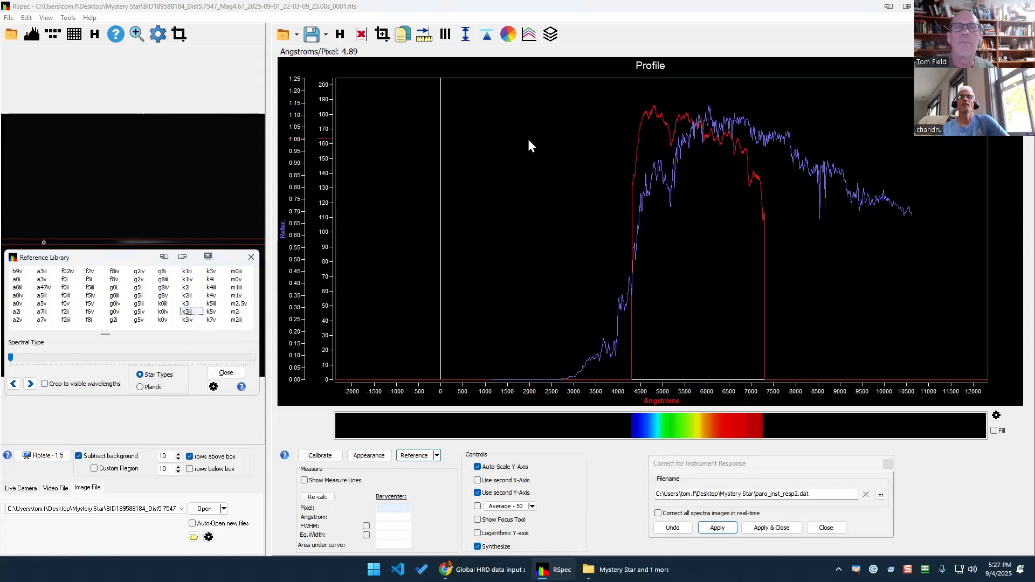
key("Up")
key("Up")
key("Up")
key("Up")
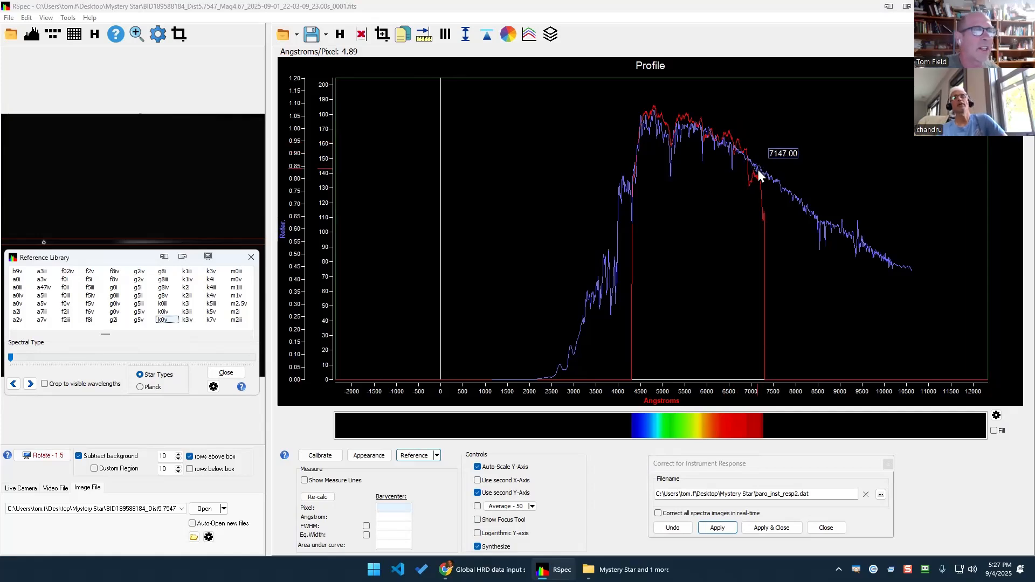
key("Up")
key("Up")
key("Up")
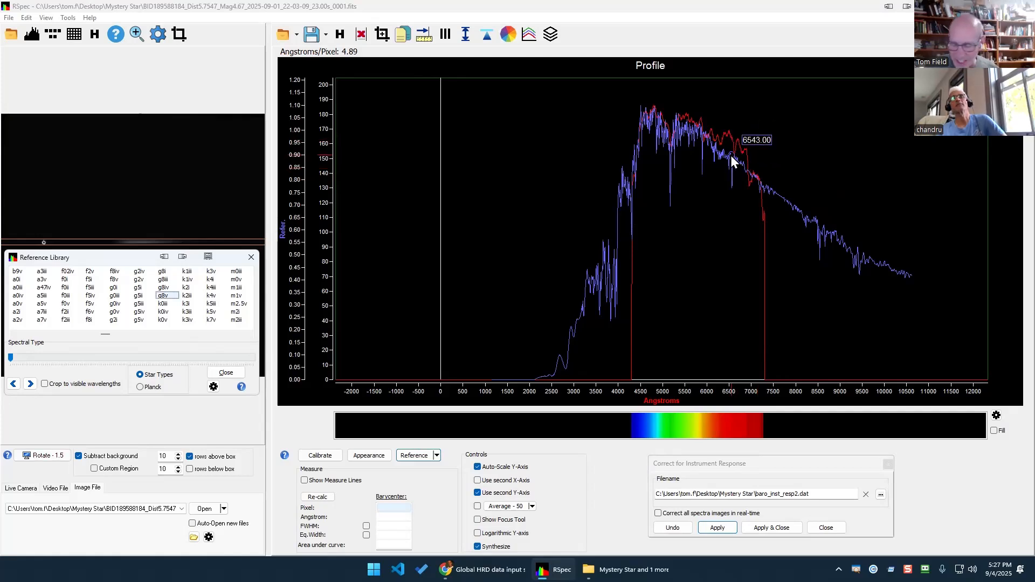
key("Up")
key("Up")
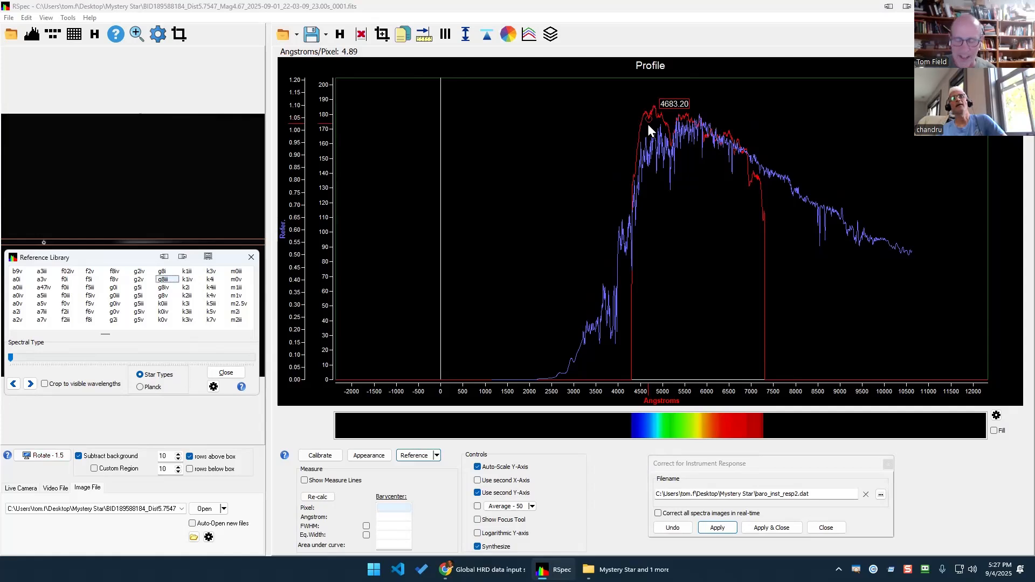
key("Up")
key("Up")
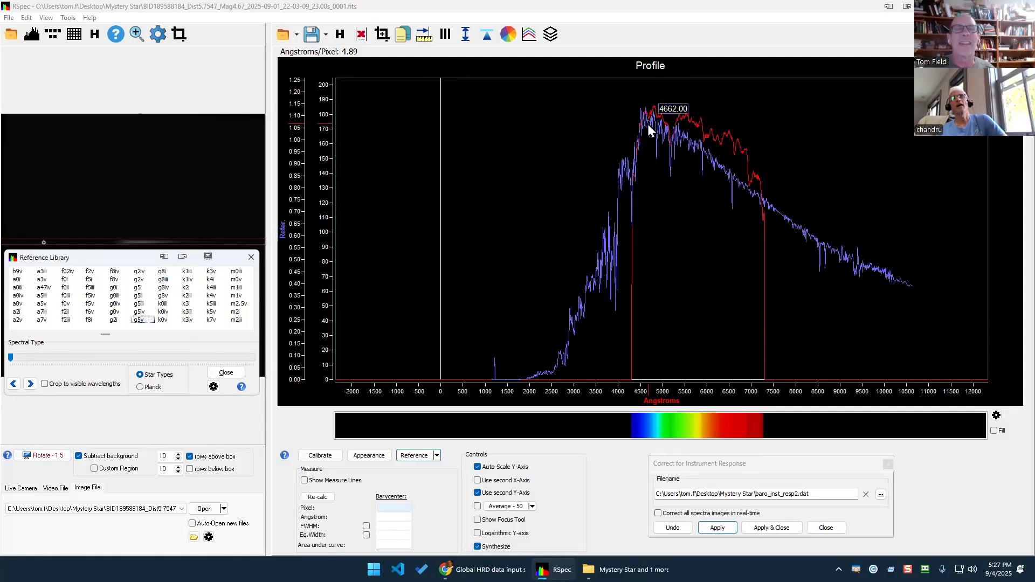
key("Down")
key("Down")
key("Down")
key("Down")
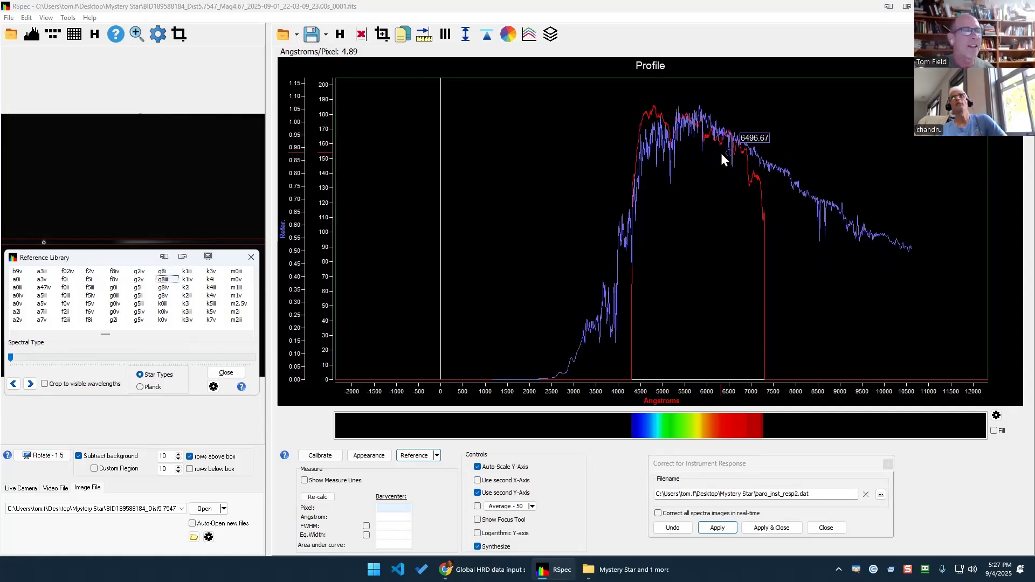
key("Down")
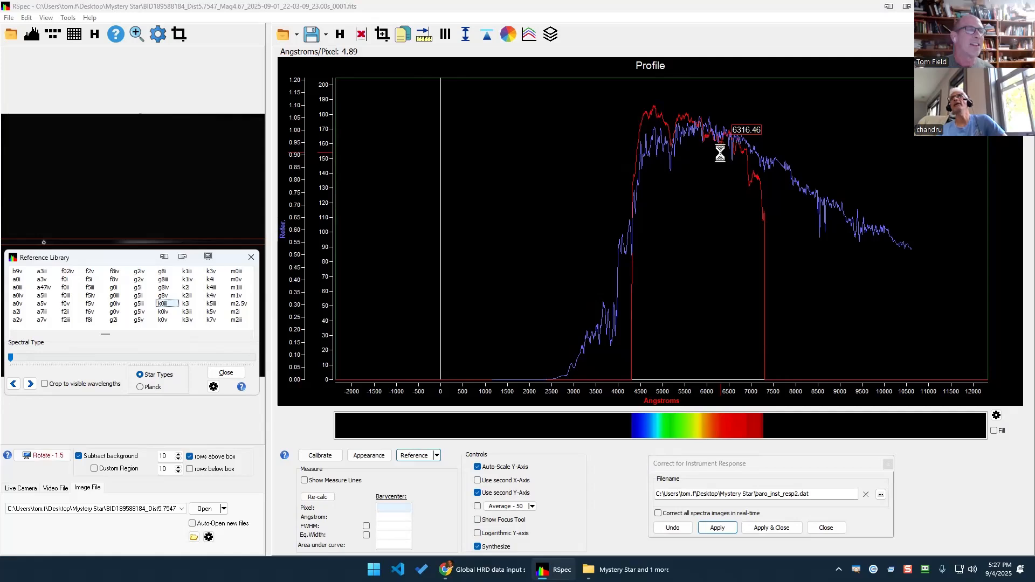
key("Up")
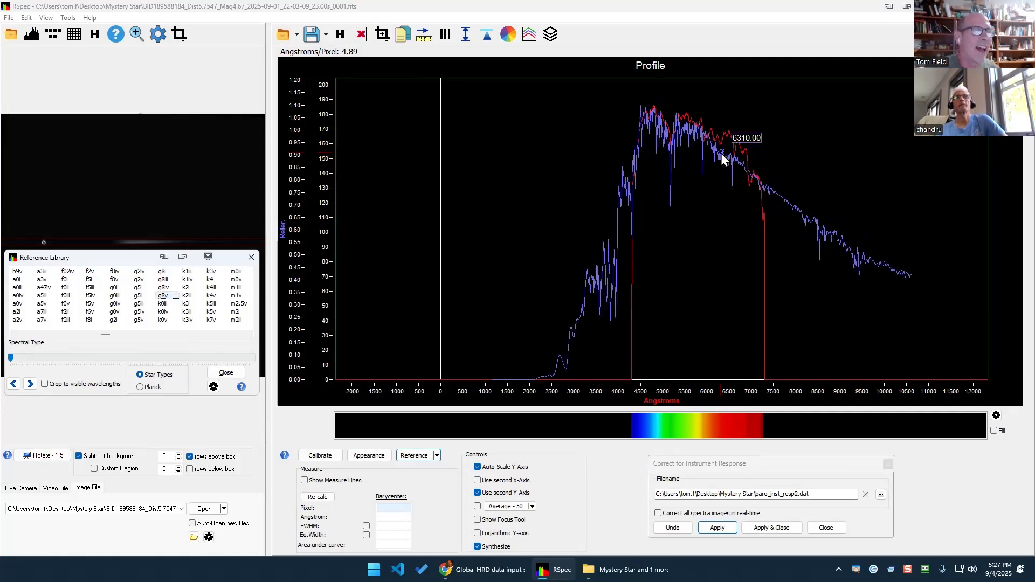
key("Down")
key("Down")
key("Down")
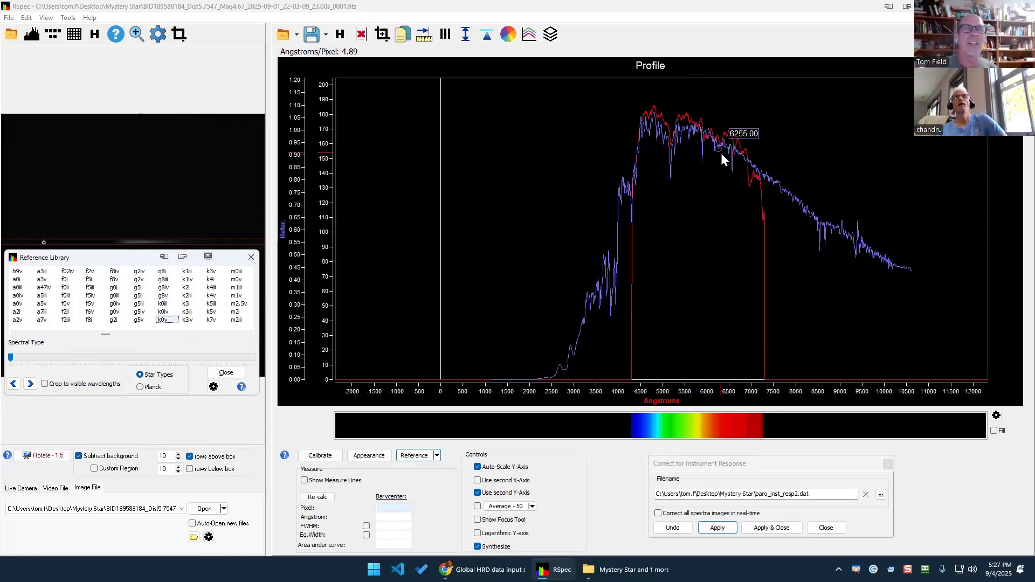
key("Down")
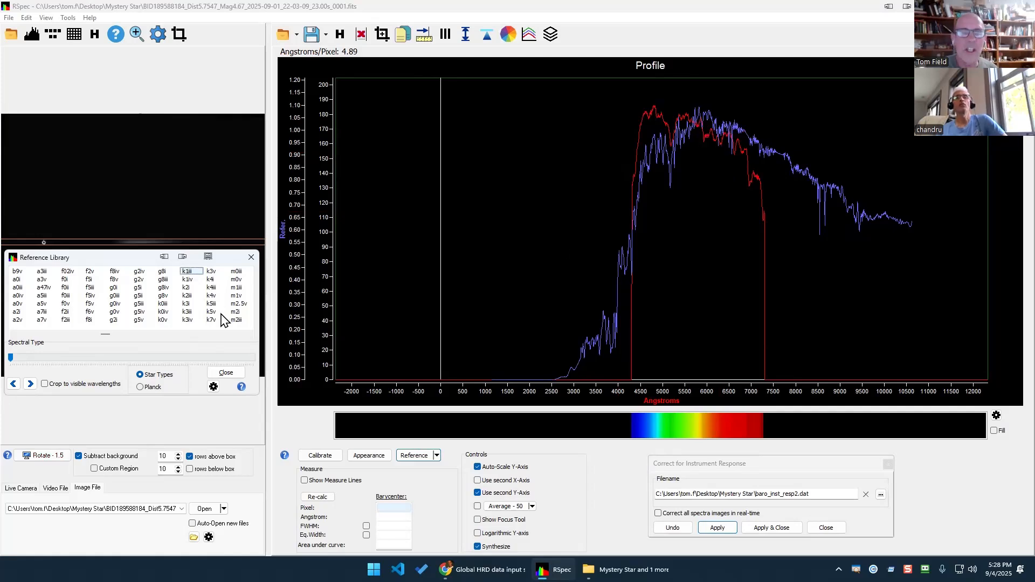
key("Up")
key("Up")
key("Down")
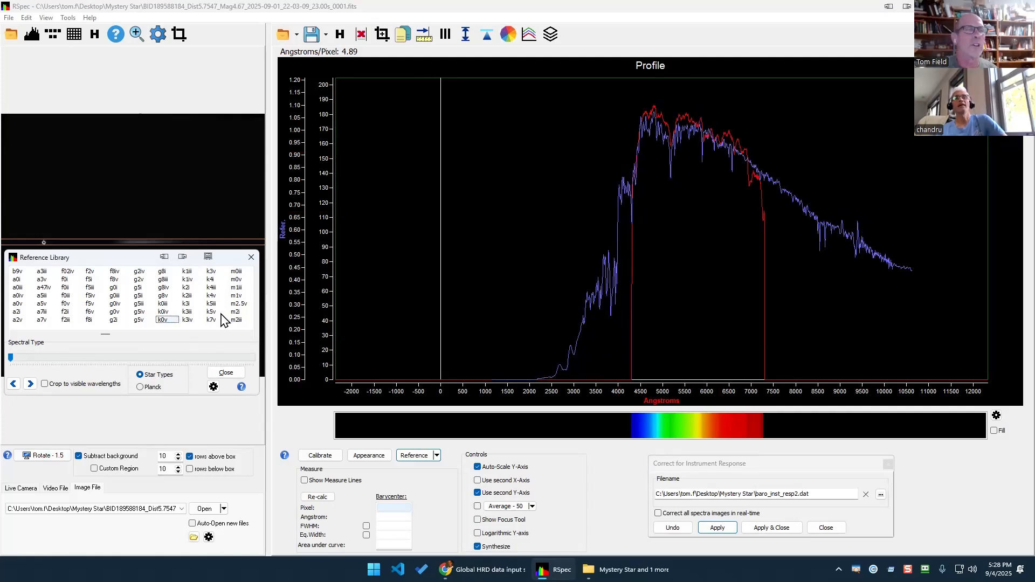
key("Down")
key("Up")
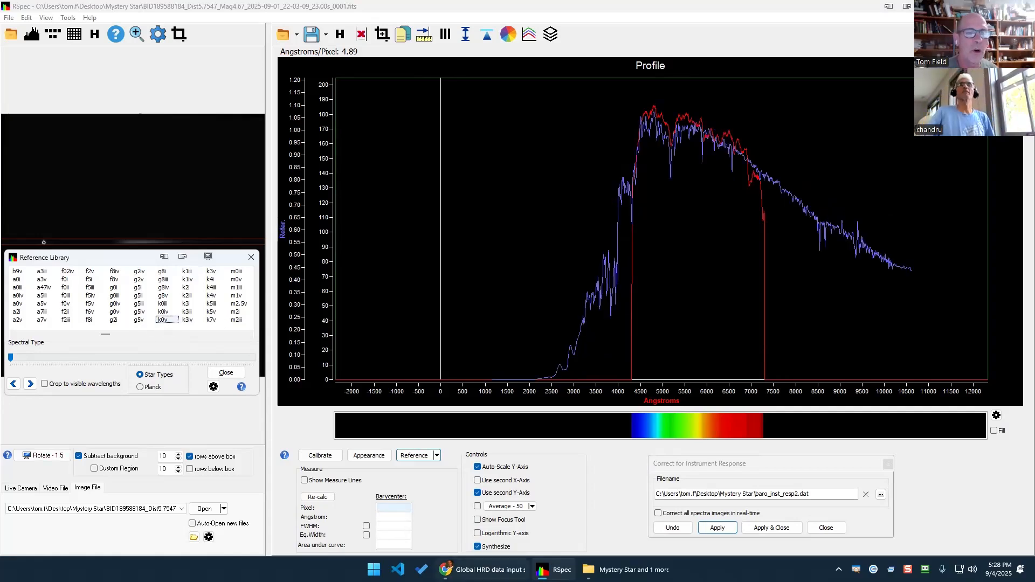
left_click(483, 569)
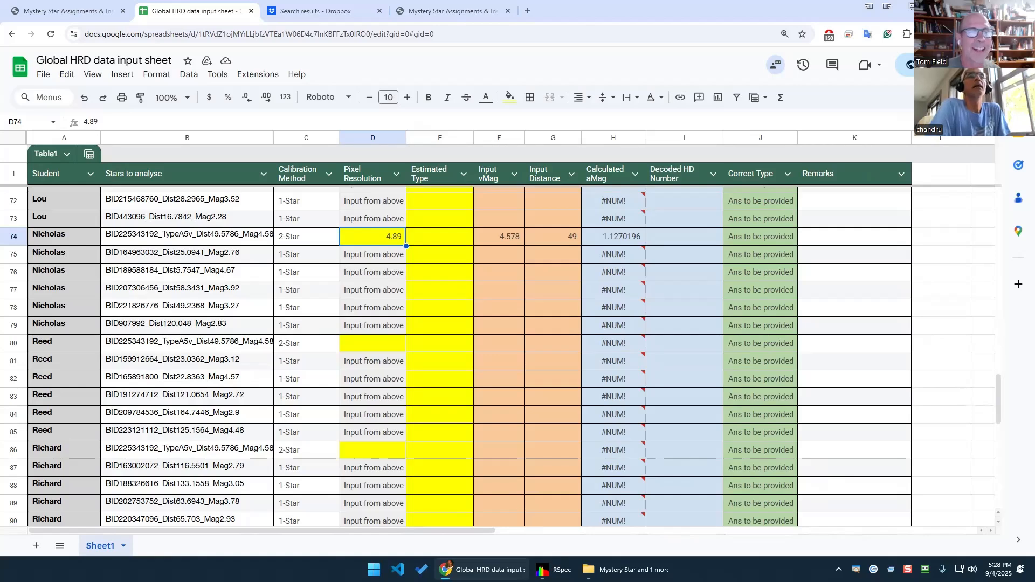
Close the Reference Library and enter G0 as the estimated type in cell E76.
left_click(553, 570)
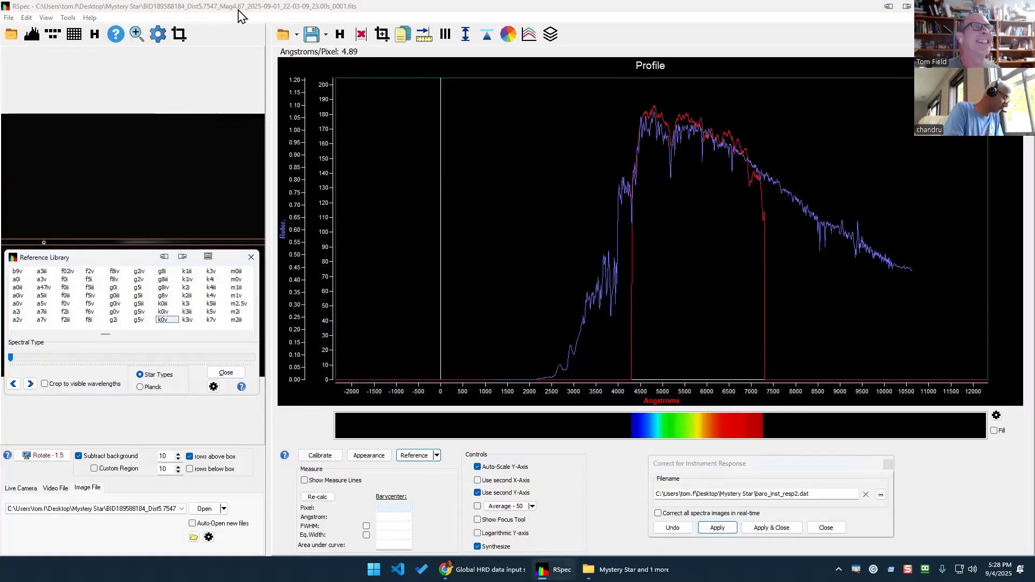
left_click(483, 569)
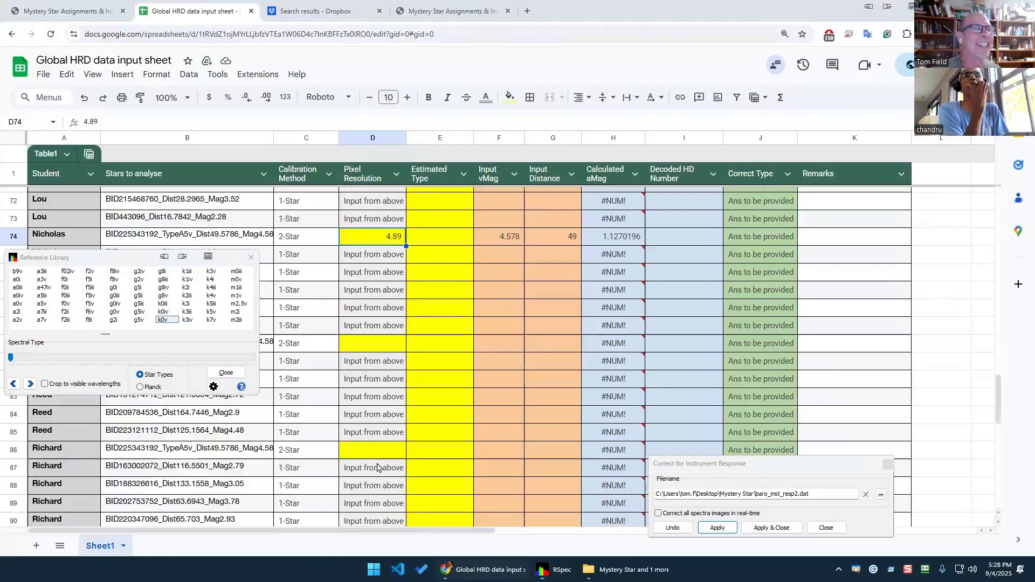
left_click(250, 257)
key("alt+Tab")
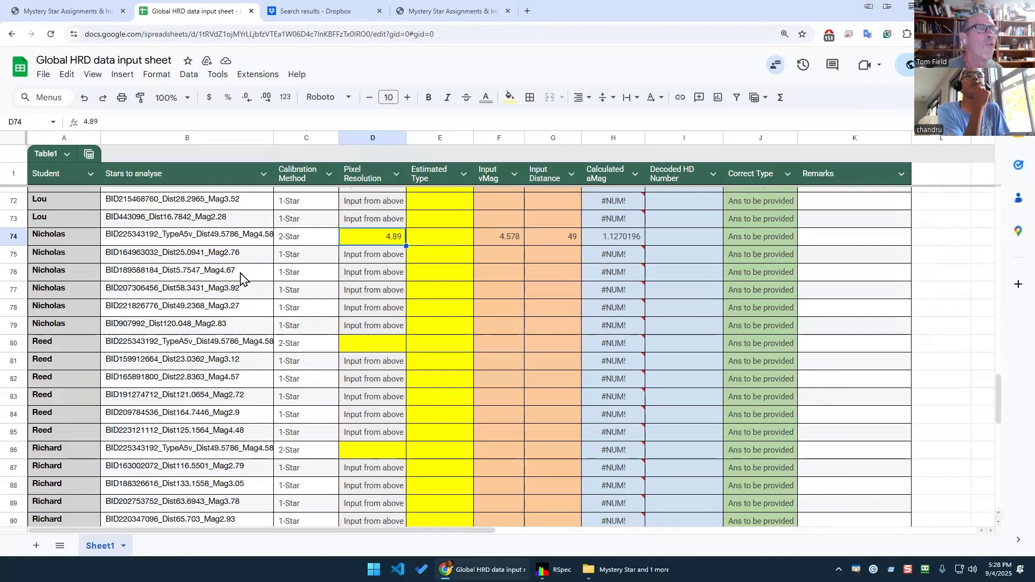
left_click(425, 275)
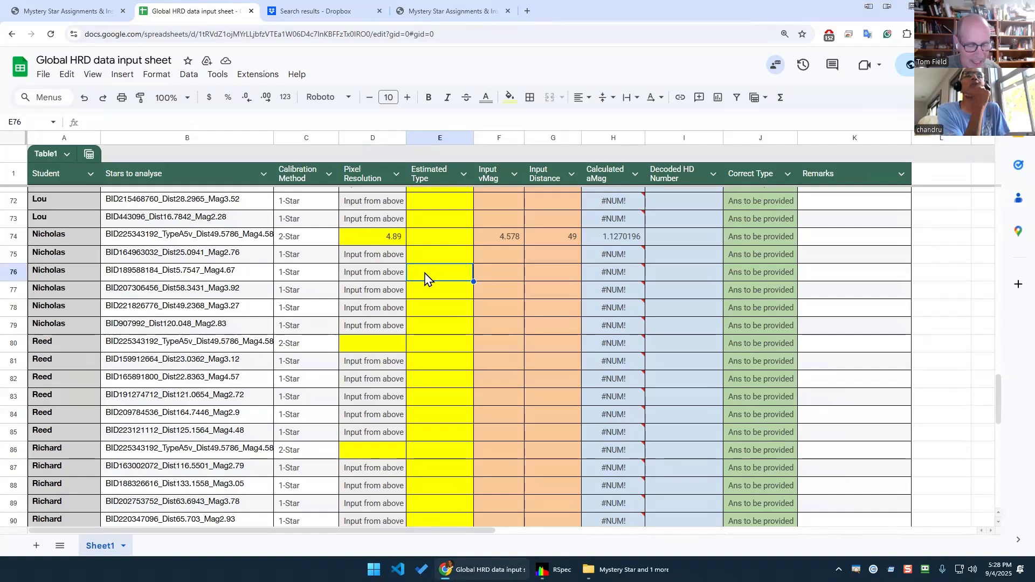
type("G0")
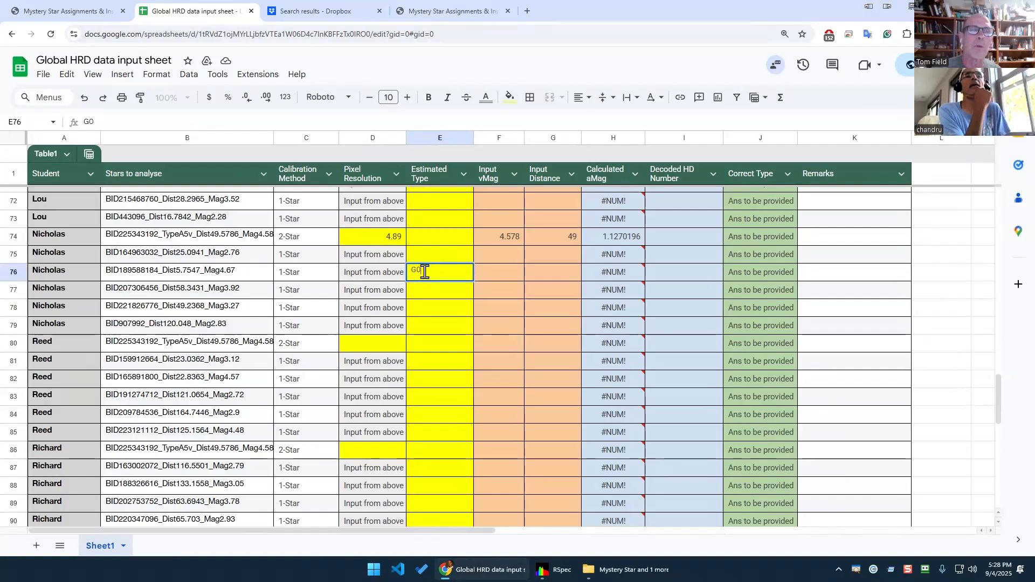
key("Return")
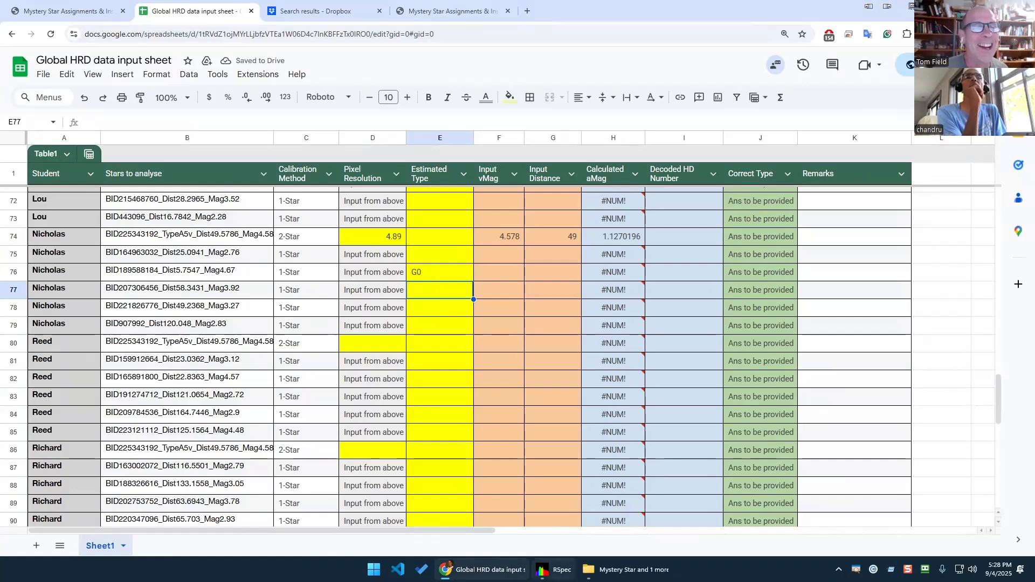
left_click(555, 570)
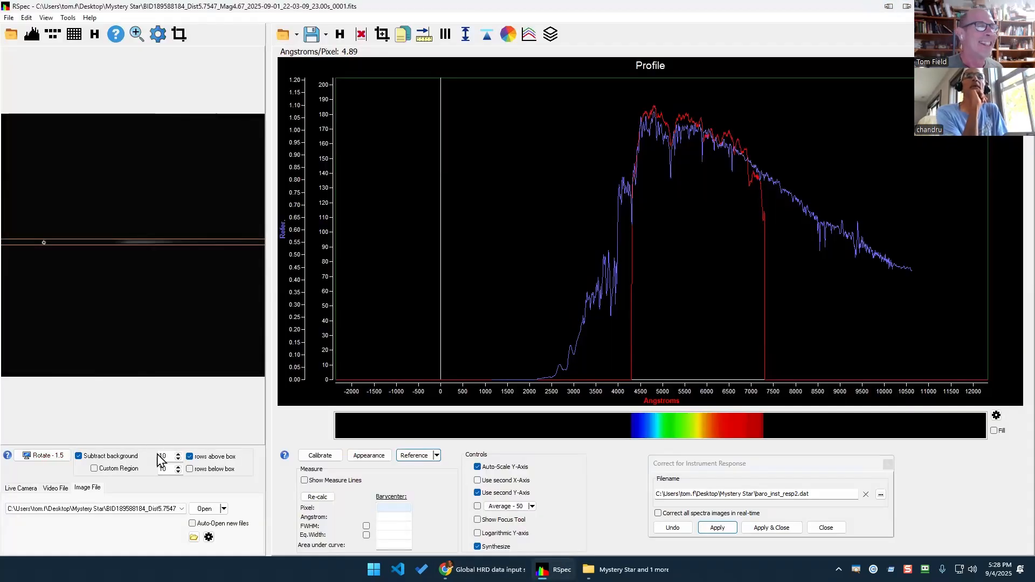
Reopen the Reference Library from the Reference dropdown and overlay the g8v reference spectrum.
left_click(419, 459)
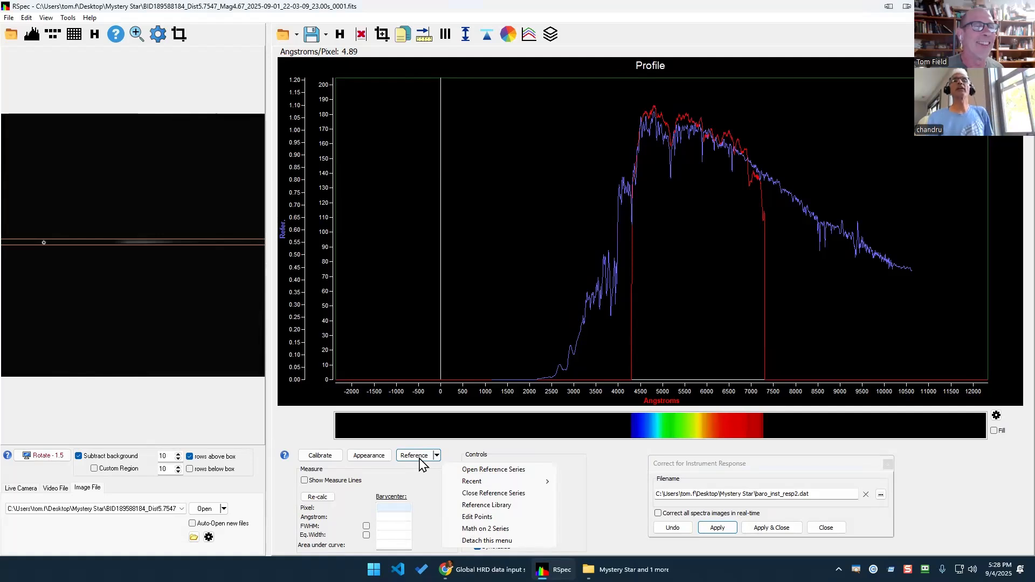
left_click(437, 457)
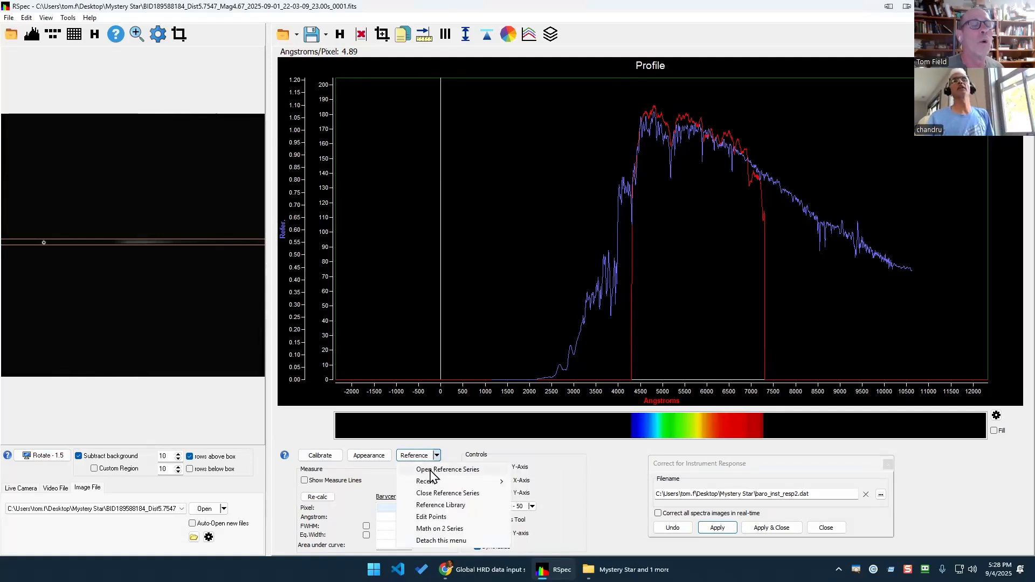
left_click(431, 505)
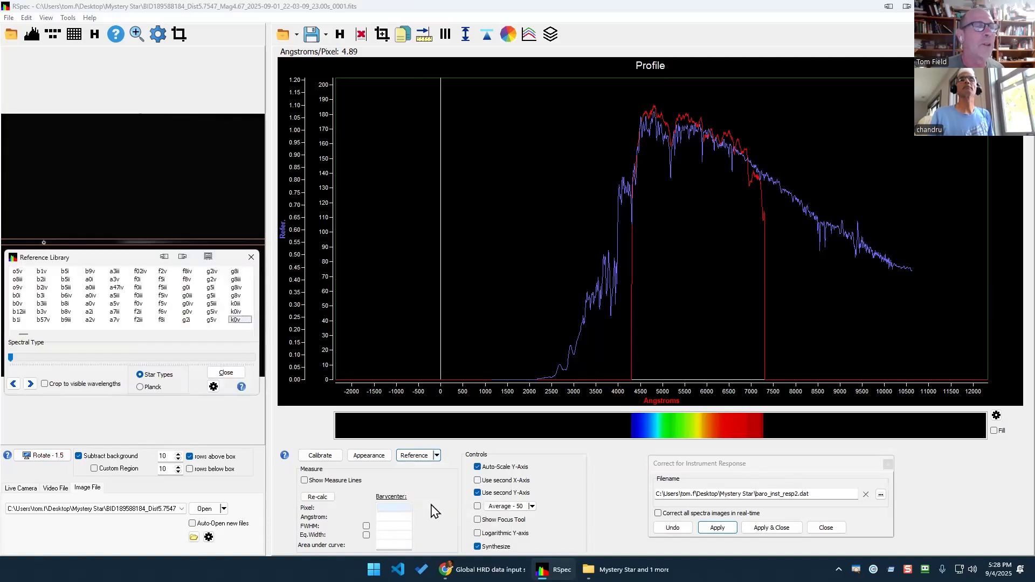
left_click(237, 297)
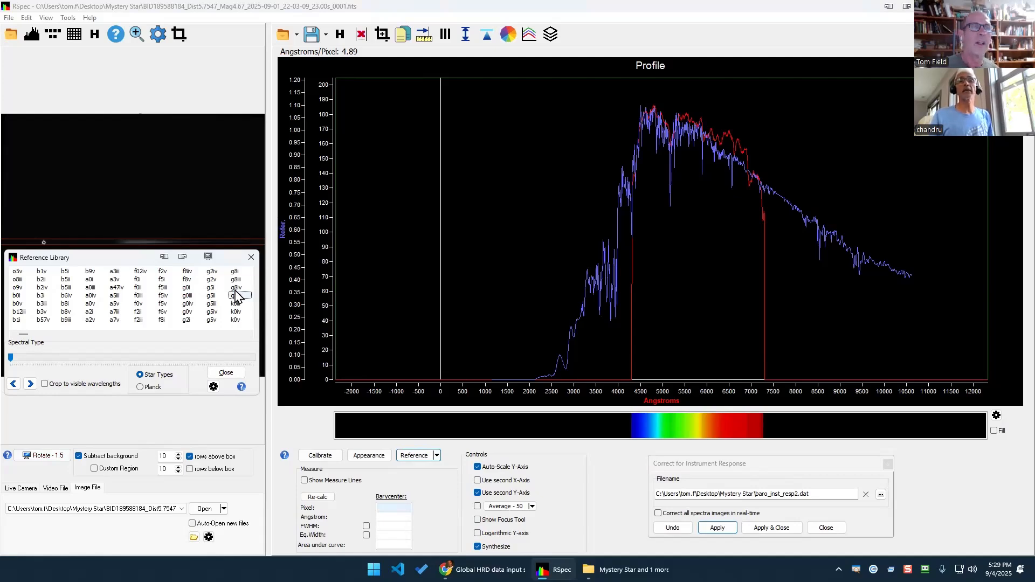
key("Print")
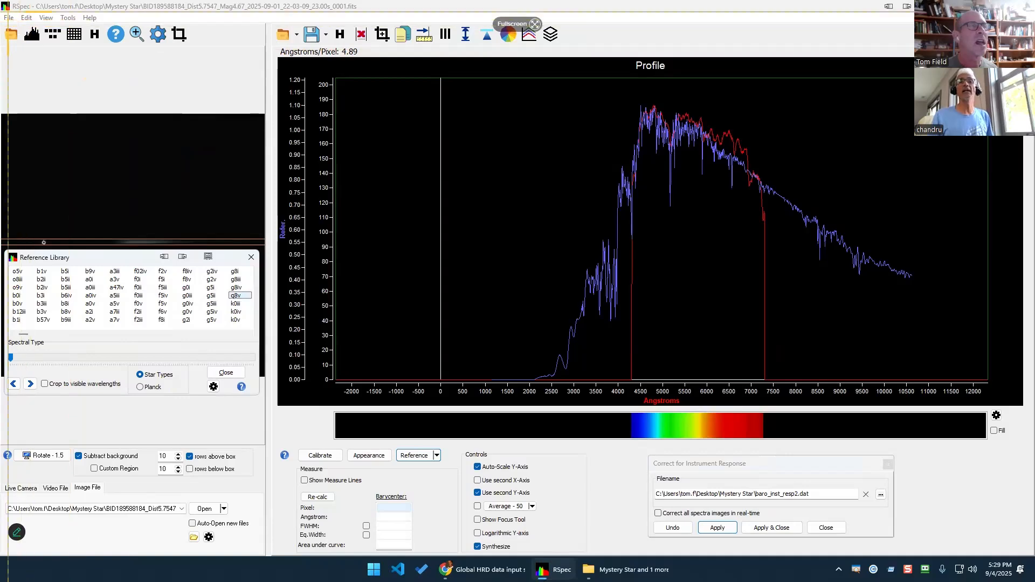
left_click_drag(5, 2, 950, 492)
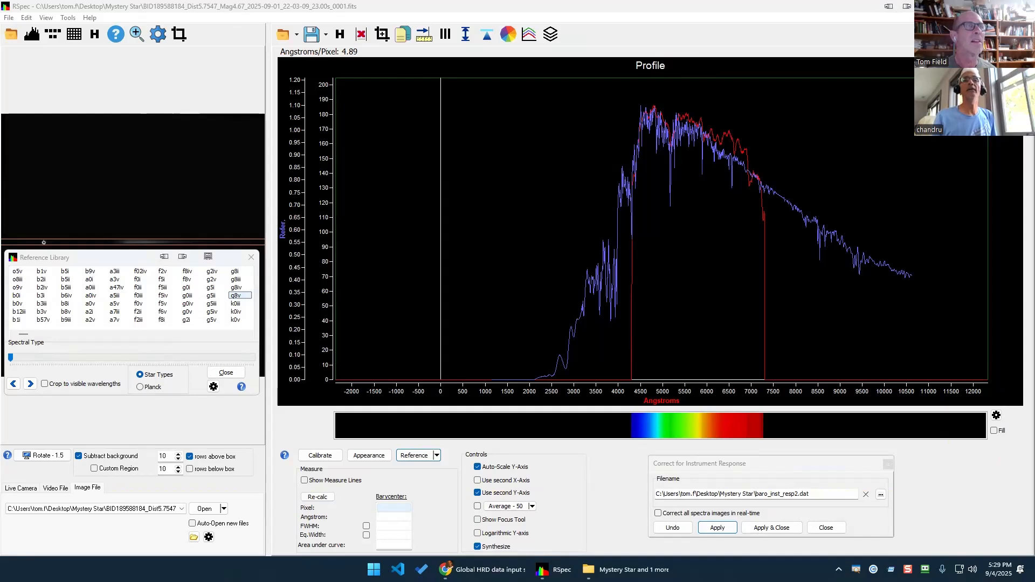
left_click_drag(222, 12, 346, 15)
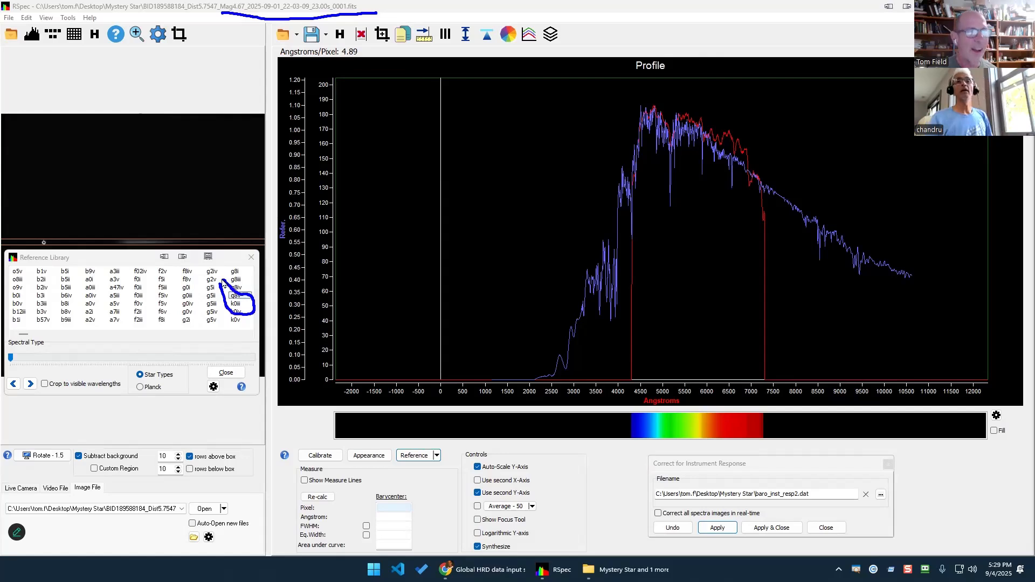
key("Escape")
left_click_drag(223, 280, 227, 303)
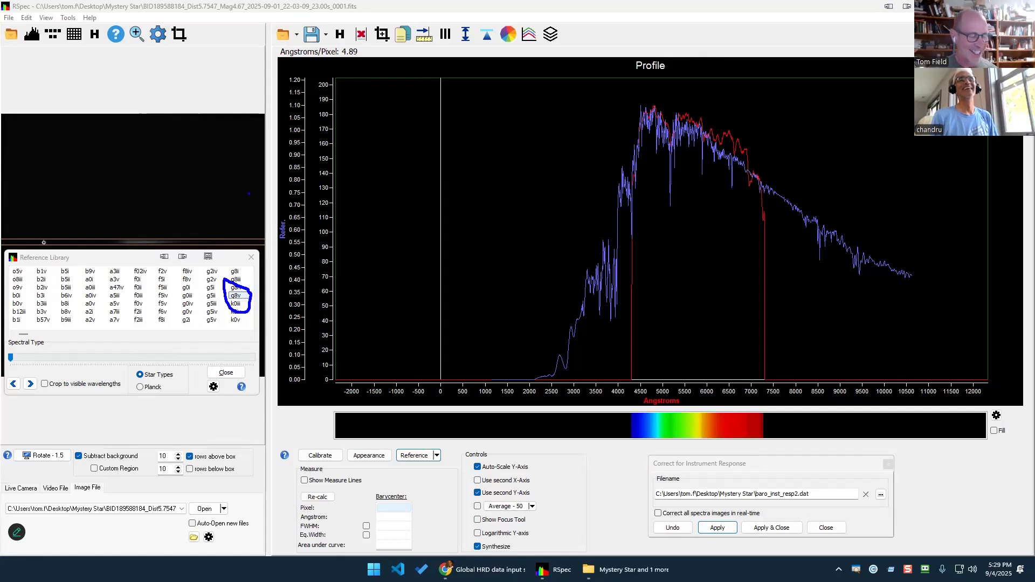
key("Escape")
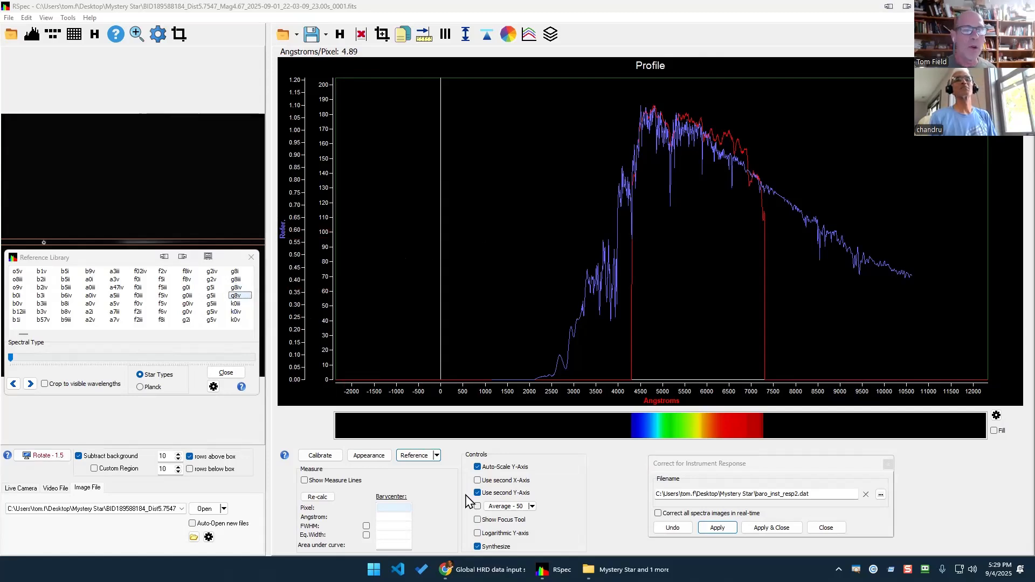
Change the estimated type in E76 from G0 to K0.
left_click(485, 570)
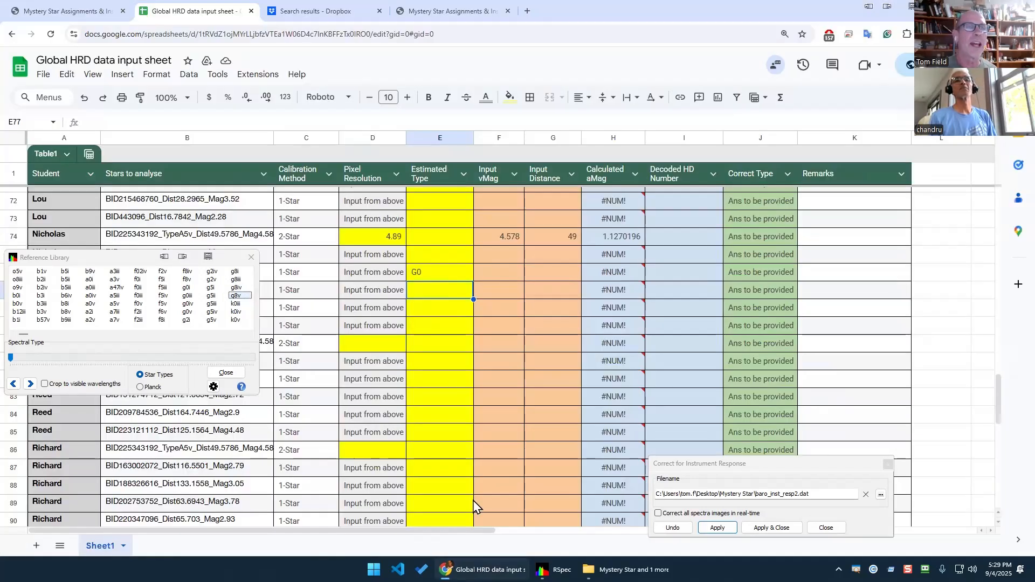
left_click(437, 276)
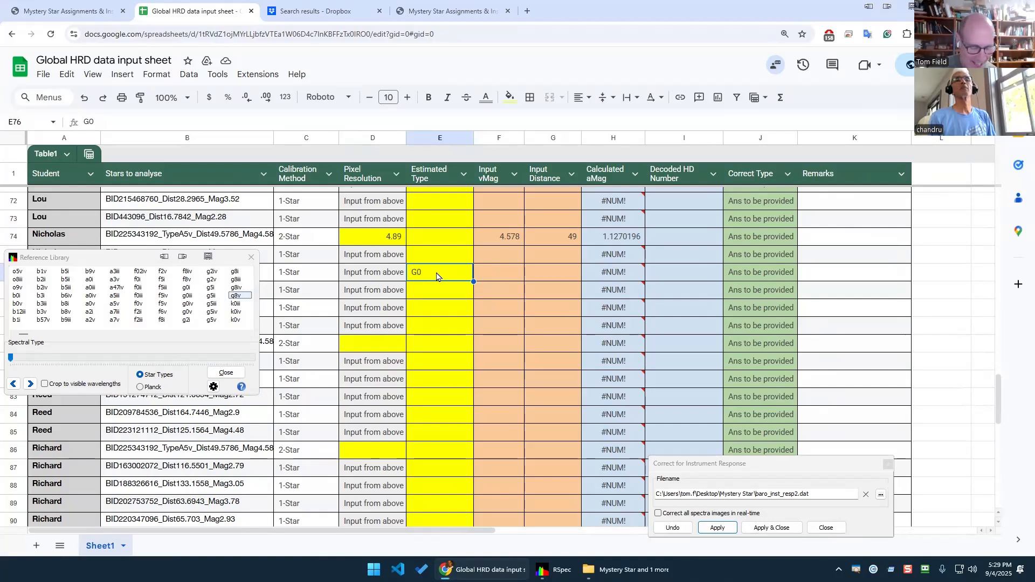
type("K0")
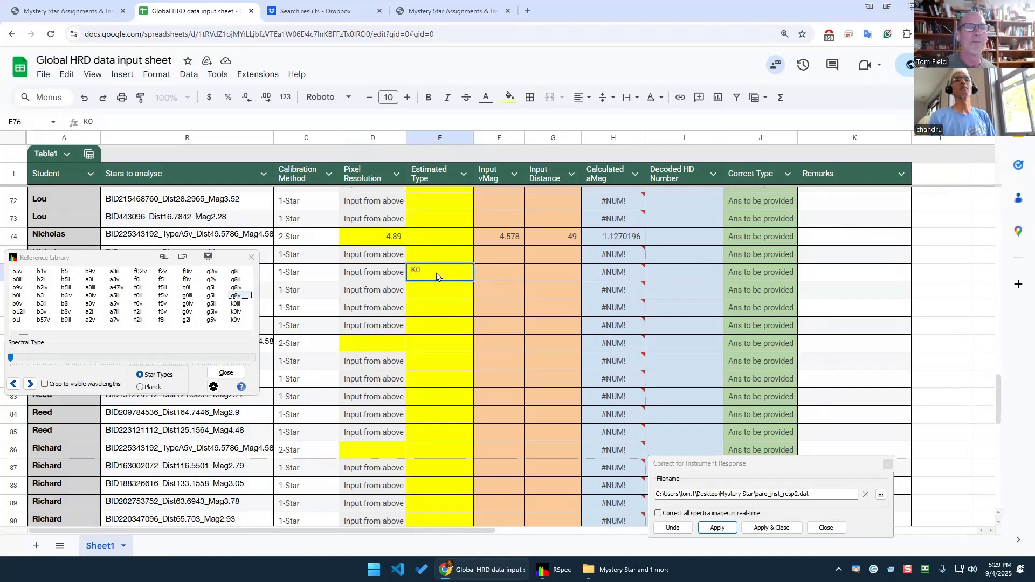
key("Return")
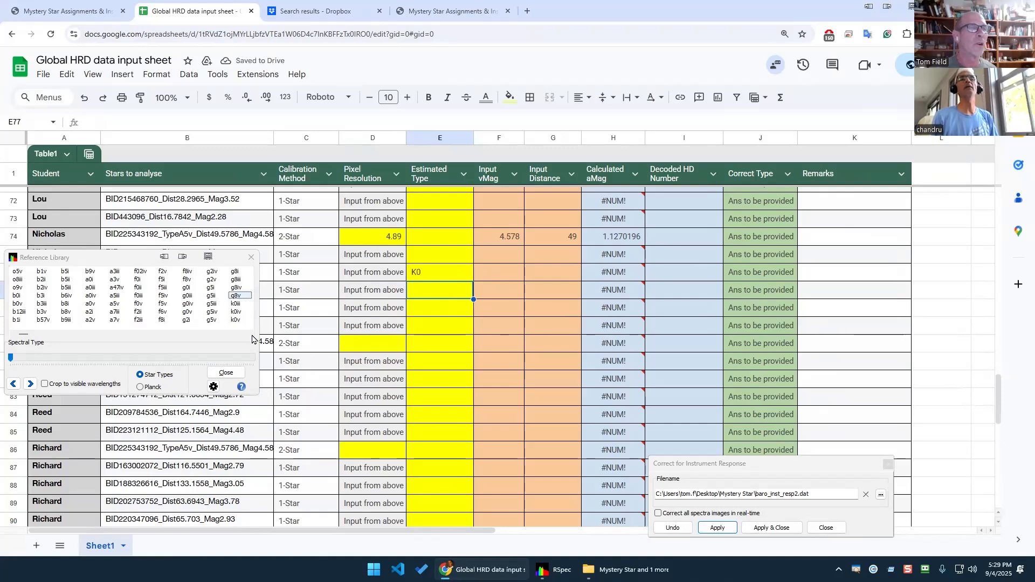
left_click(231, 370)
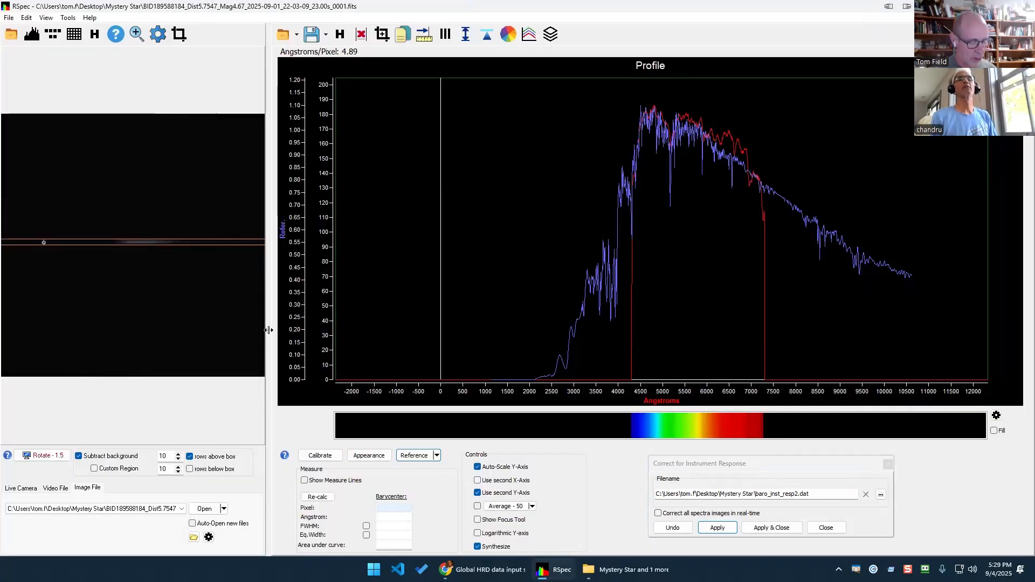
key("alt+Tab")
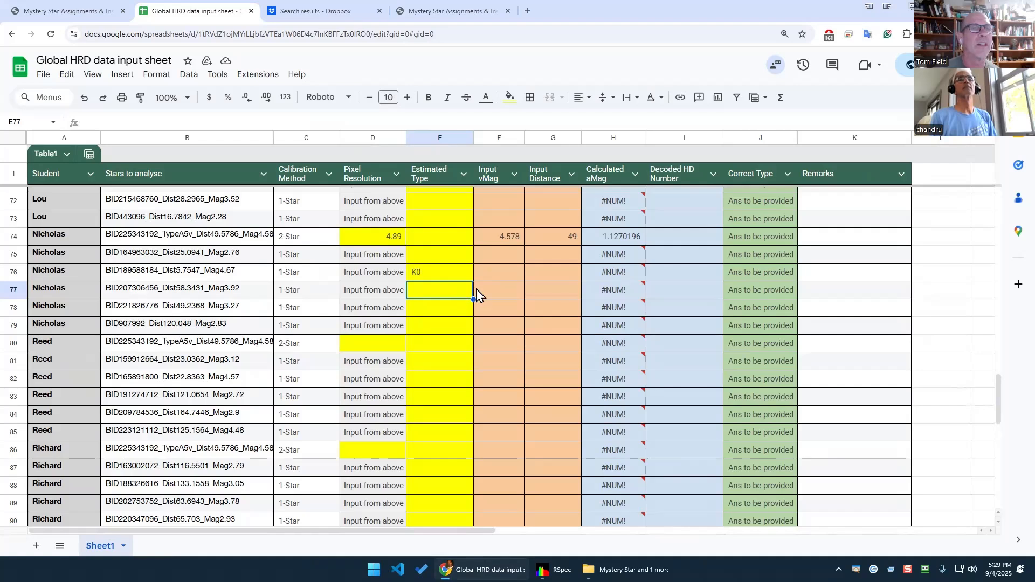
Enter 4.67 as the vMag in F76, correcting a mistyped value.
left_click(497, 294)
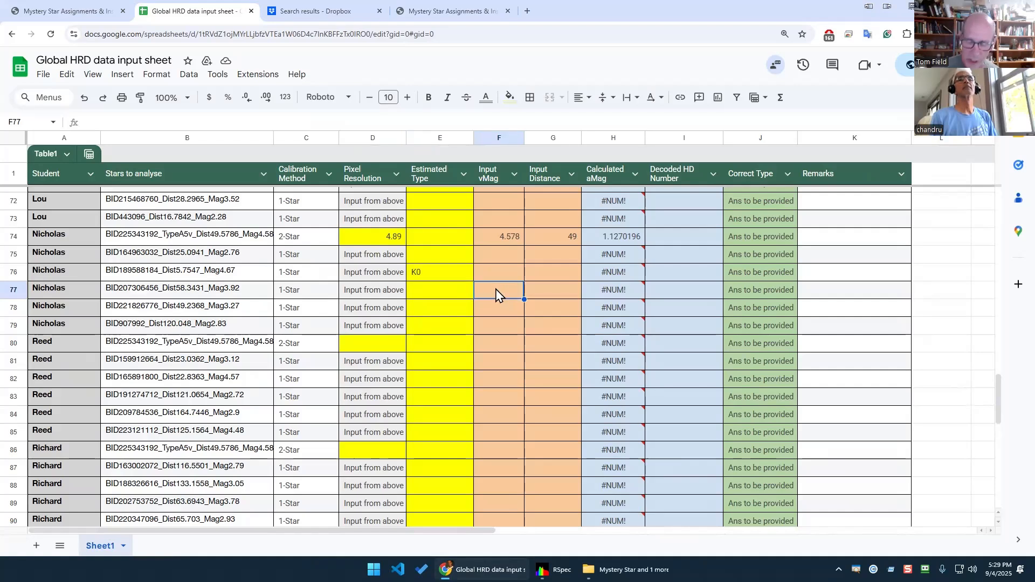
double_click(496, 290)
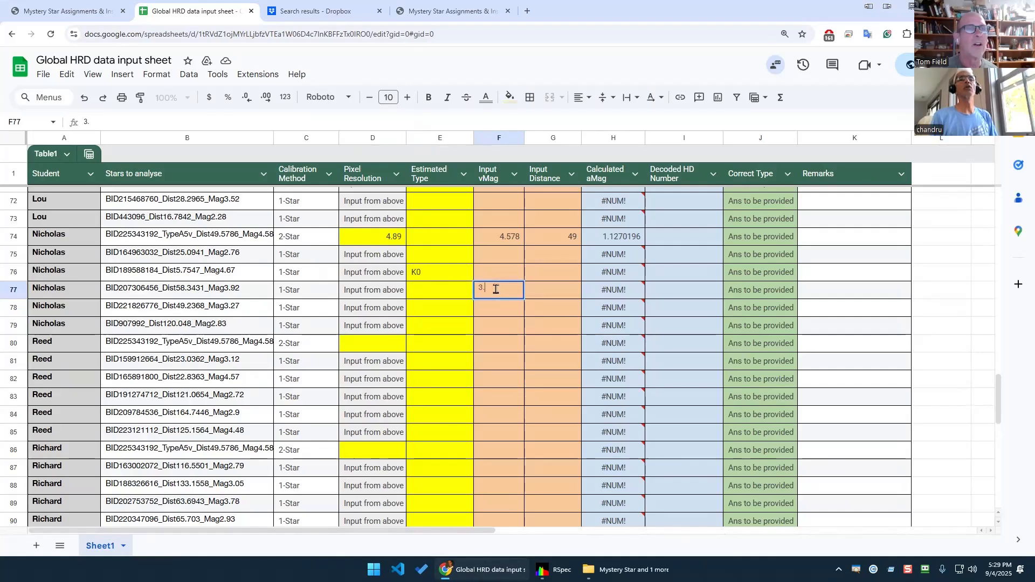
key("Escape")
left_click(496, 273)
type("3.9")
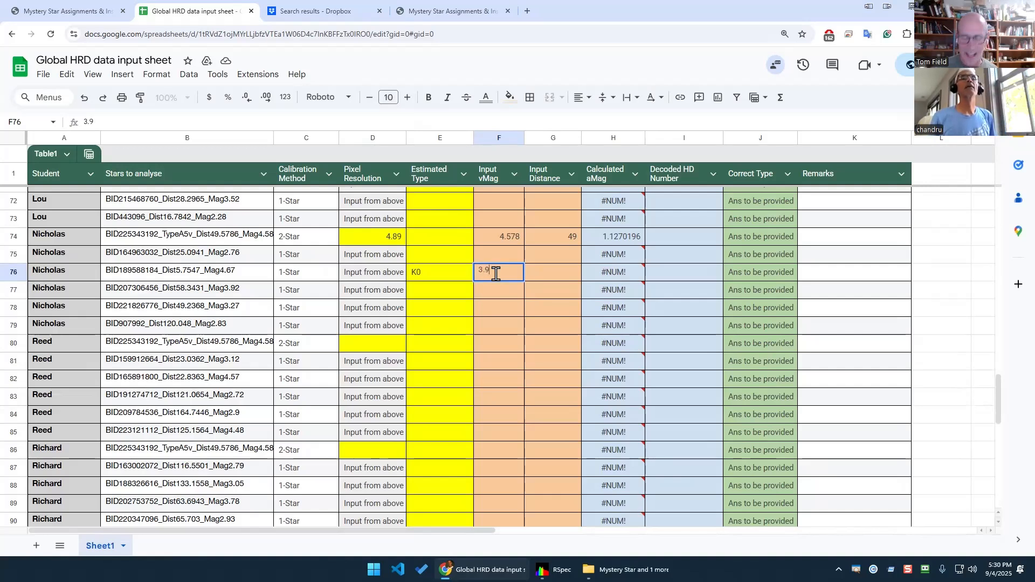
key("Tab")
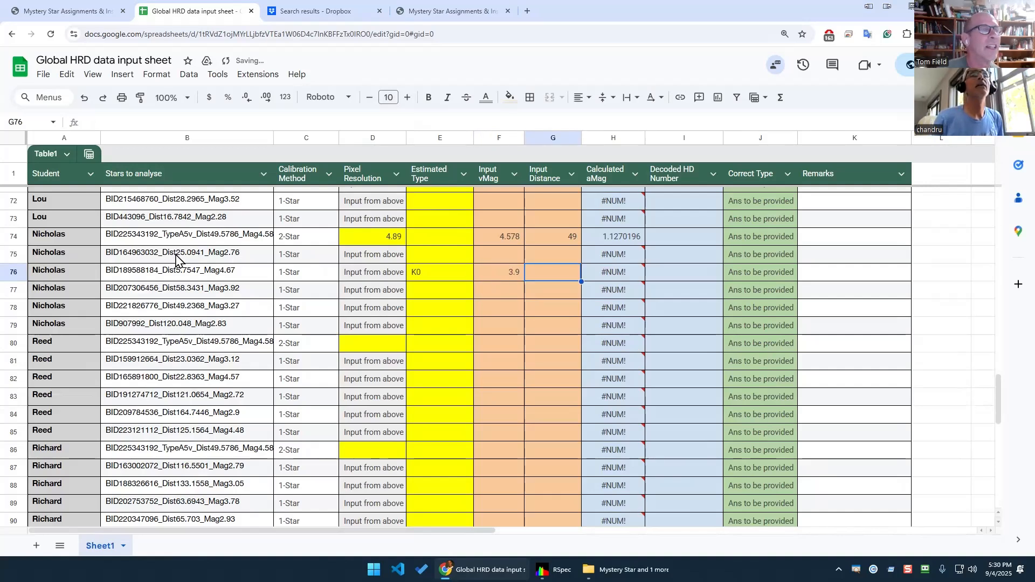
left_click(516, 277)
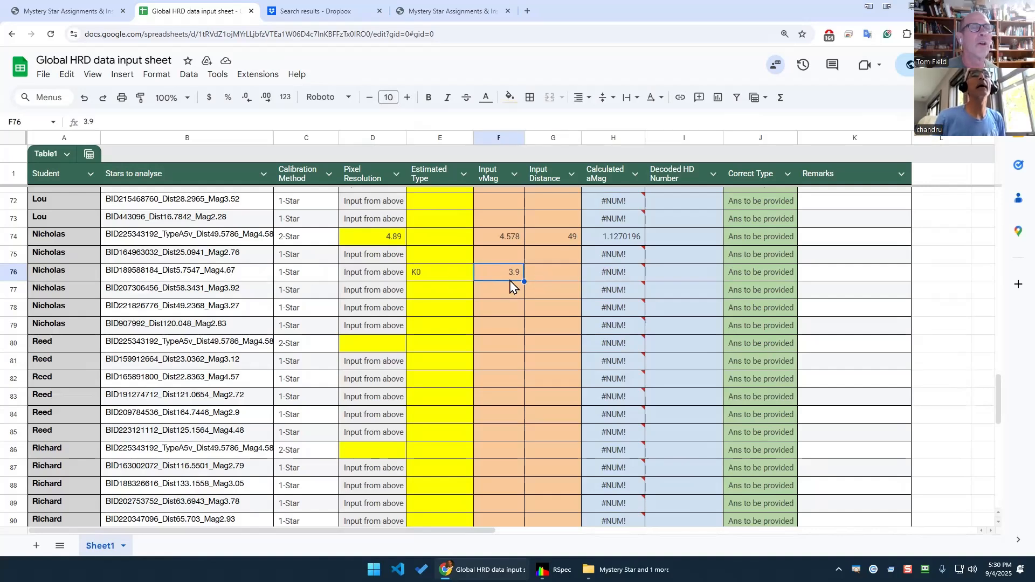
type("4")
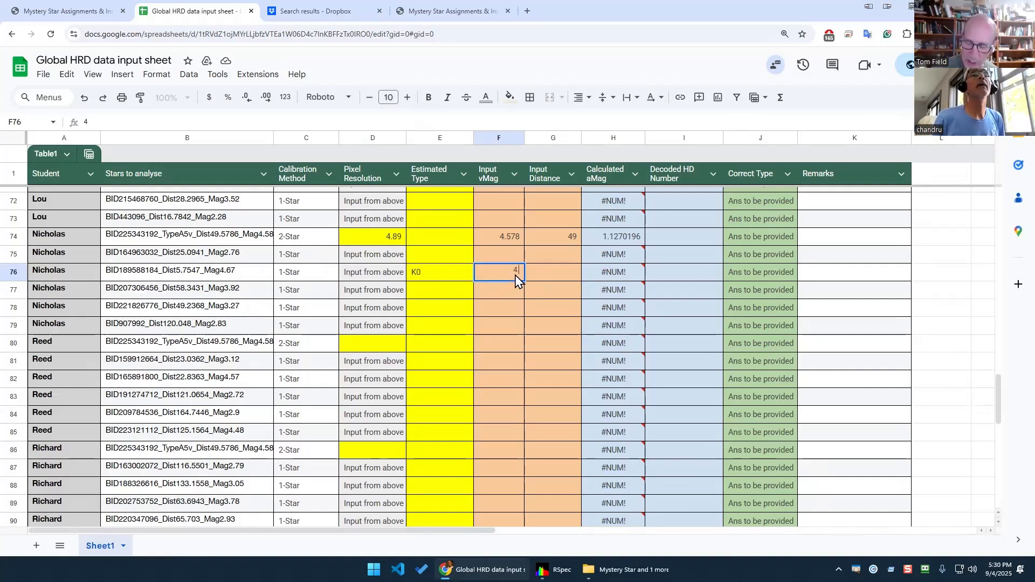
type(".67")
key("Tab")
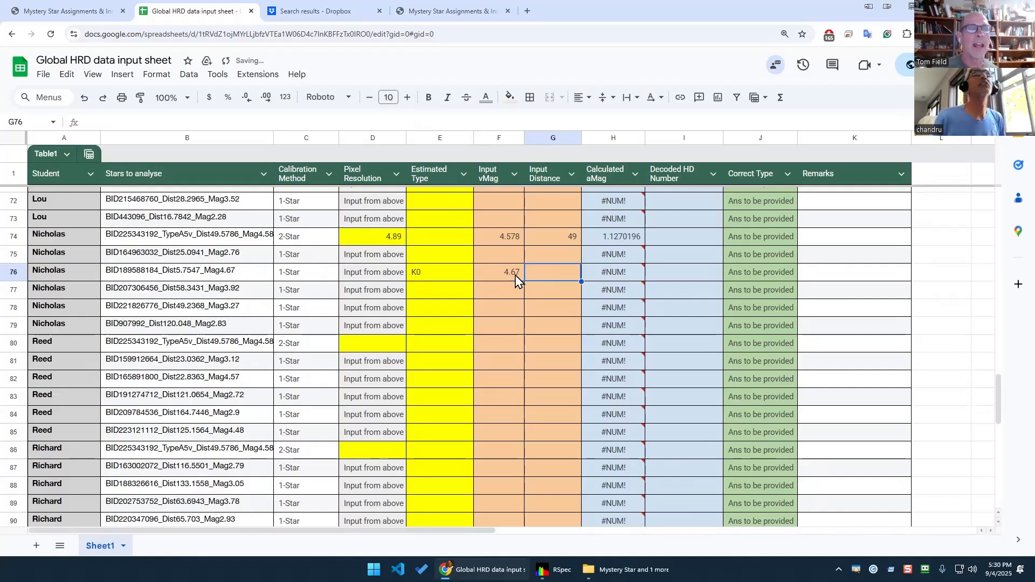
Enter 5 as the distance and select row 76 to check the aMag 6.175149978.
type("5")
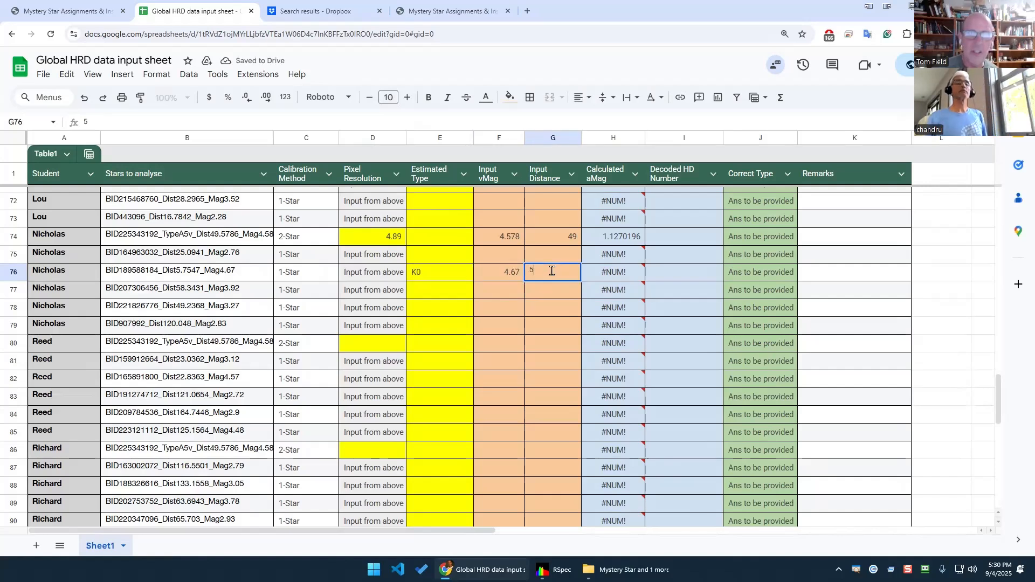
key("Return")
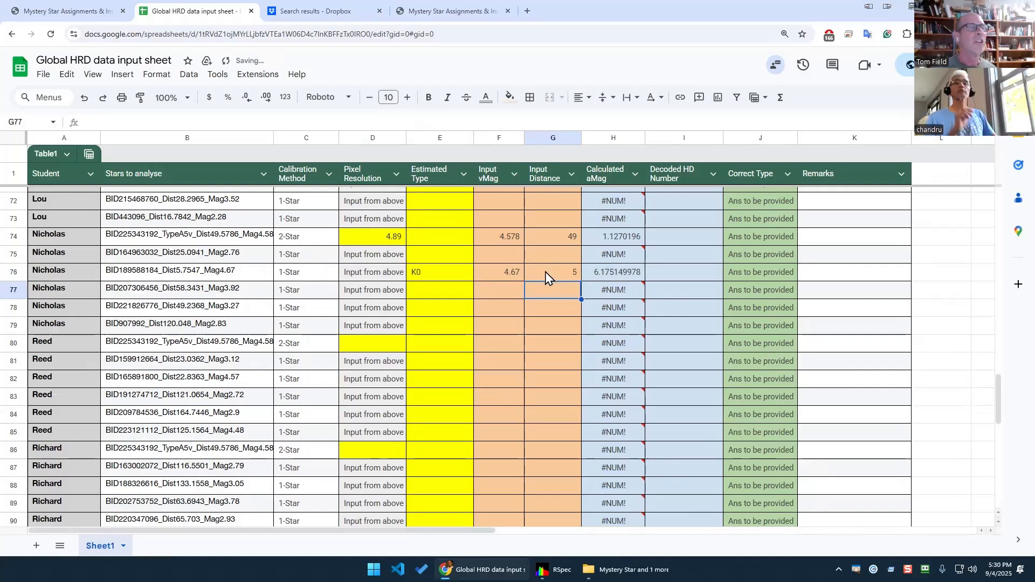
left_click(11, 269)
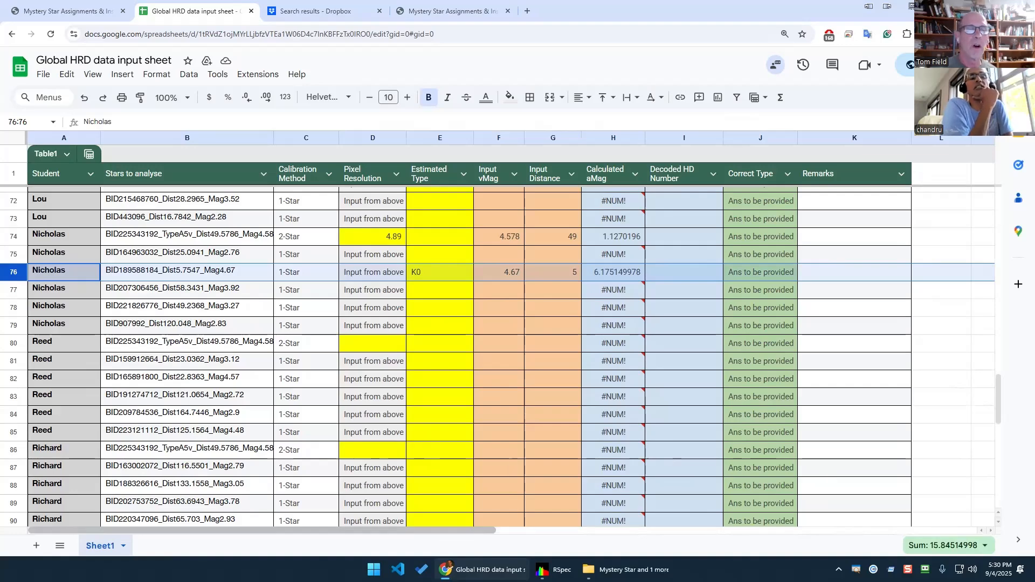
left_click(554, 570)
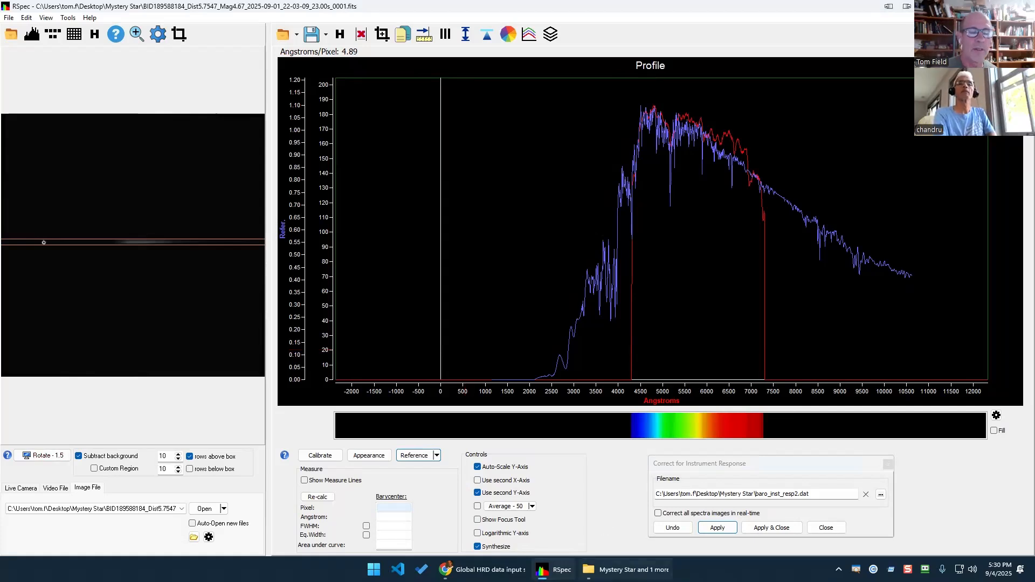
Drag the BID223136472_Dist60.0962_Mag2.44 .fits file from the Mystery Star folder into RSpec.
left_click(619, 570)
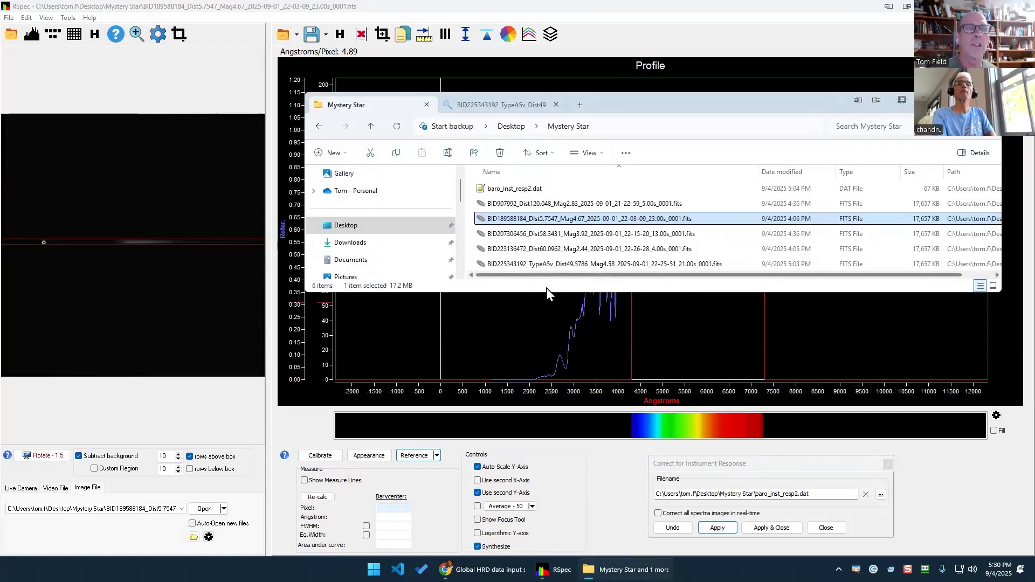
left_click_drag(546, 291, 546, 320)
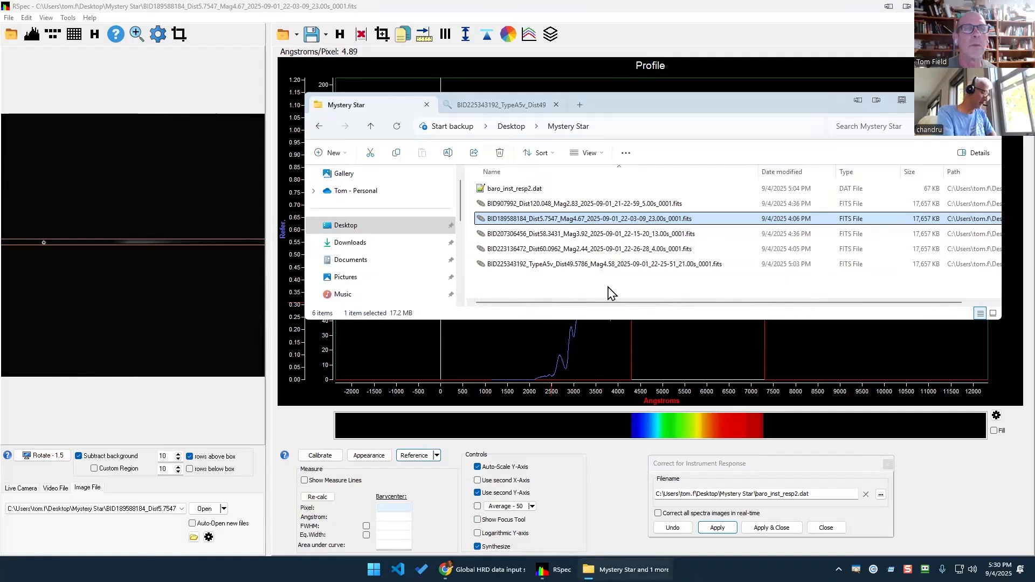
left_click(574, 249)
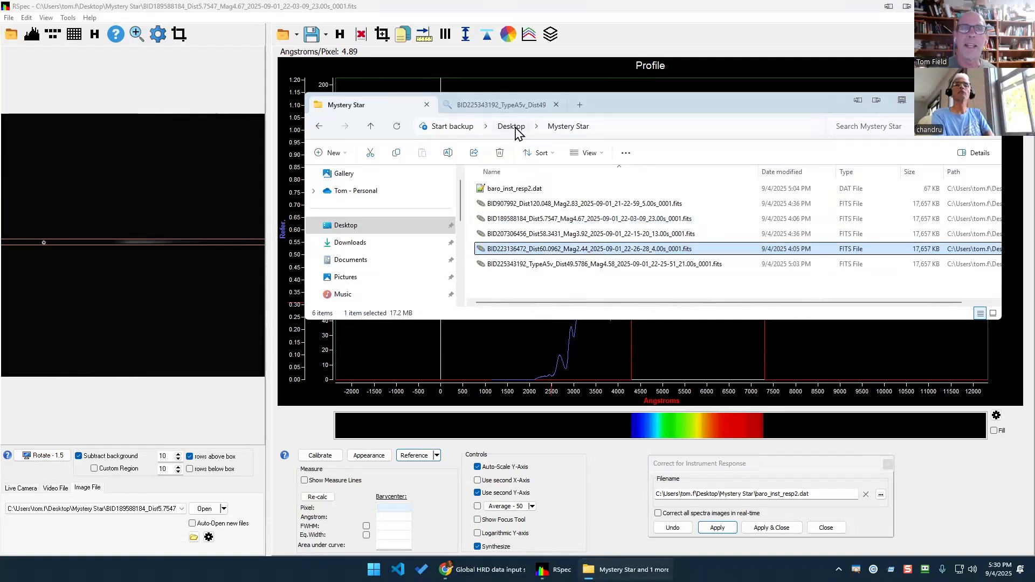
left_click_drag(515, 250, 157, 267)
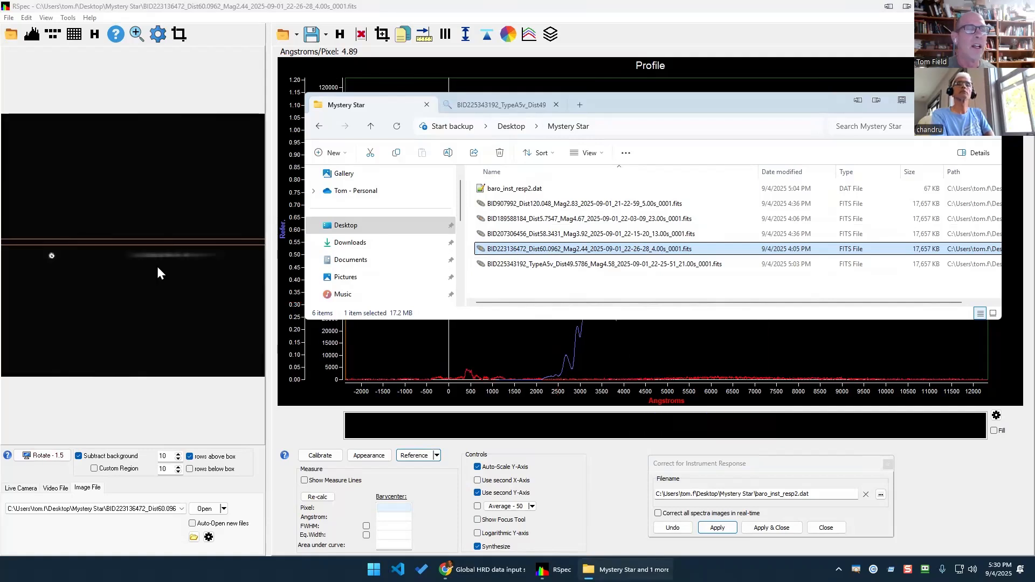
left_click(737, 76)
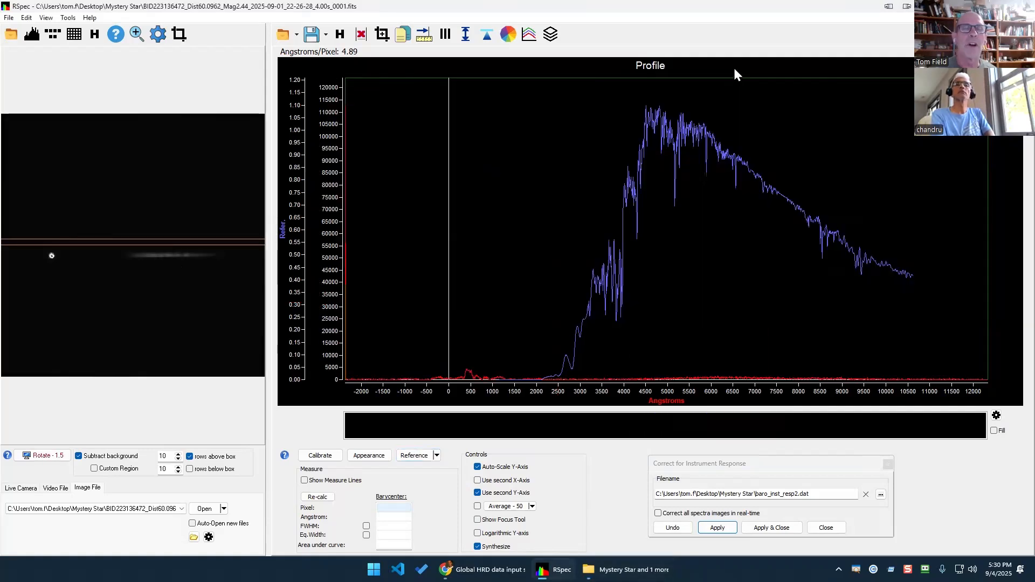
Tighten the orange extraction lines around the new star's spectrum.
left_click_drag(201, 285, 196, 300)
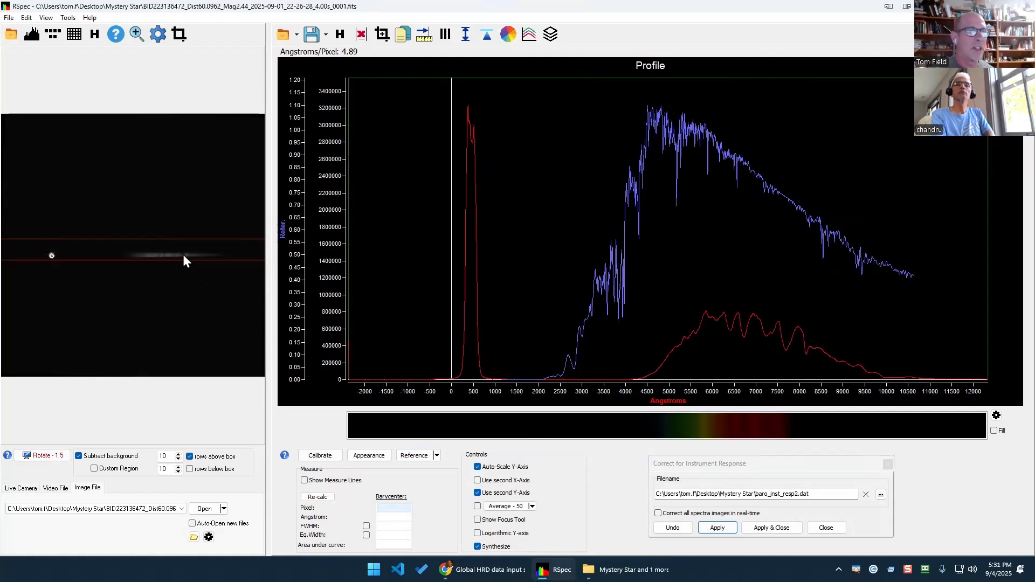
left_click_drag(201, 193, 204, 205)
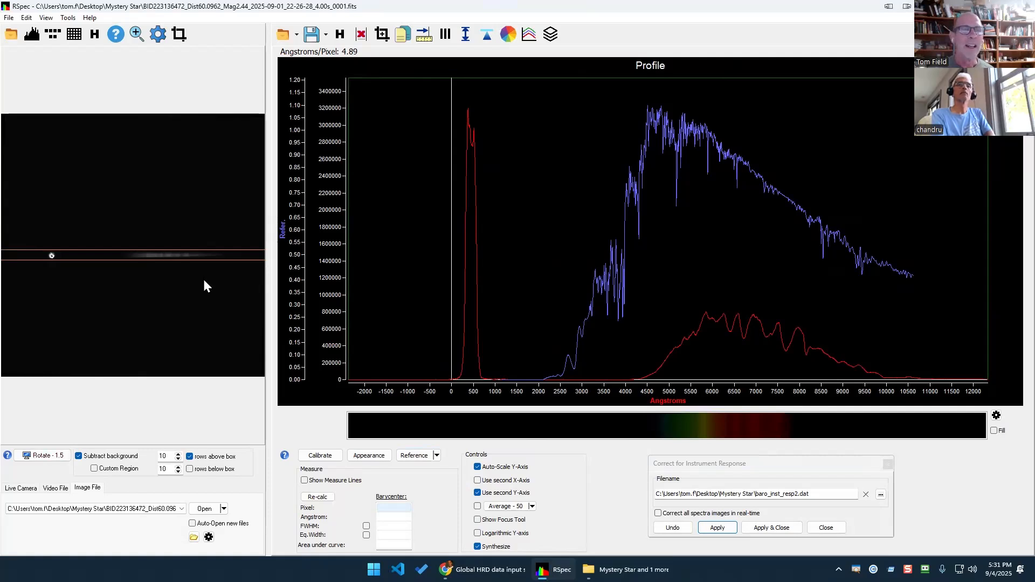
left_click(330, 457)
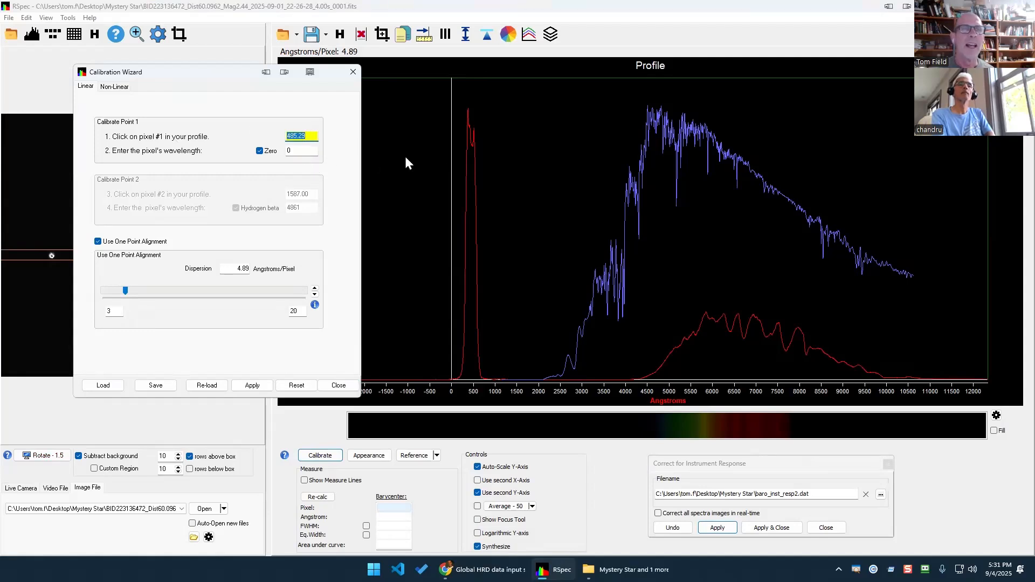
Calibrate the profile with a one-point alignment on the zero-order peak at 4.89 Å per pixel.
left_click(470, 137)
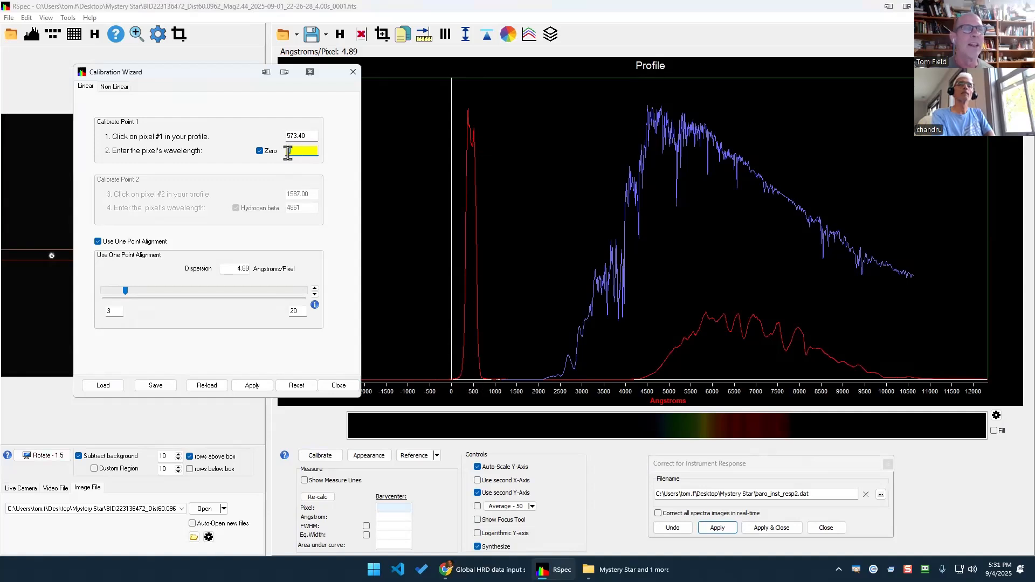
left_click(237, 268)
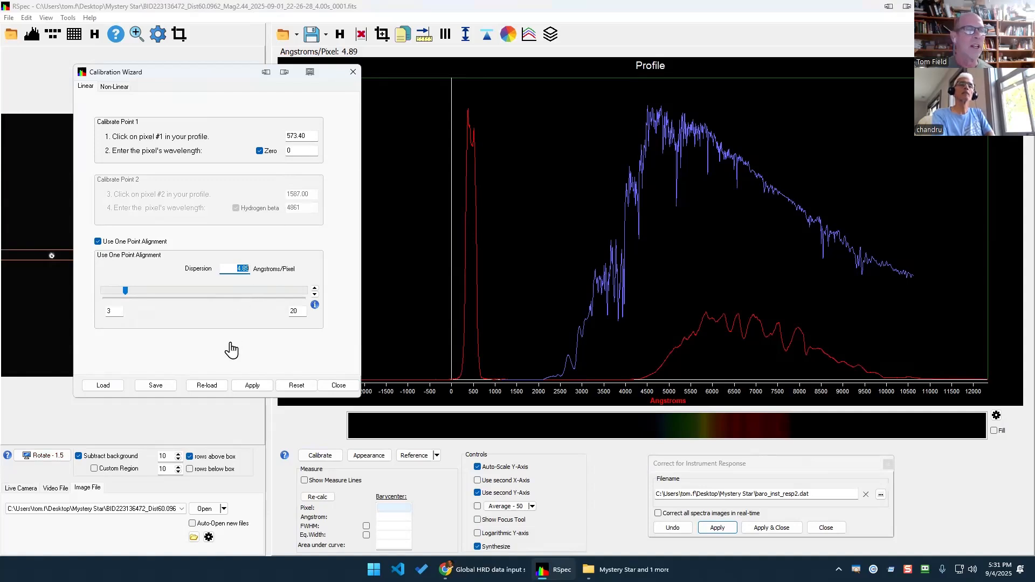
left_click(251, 385)
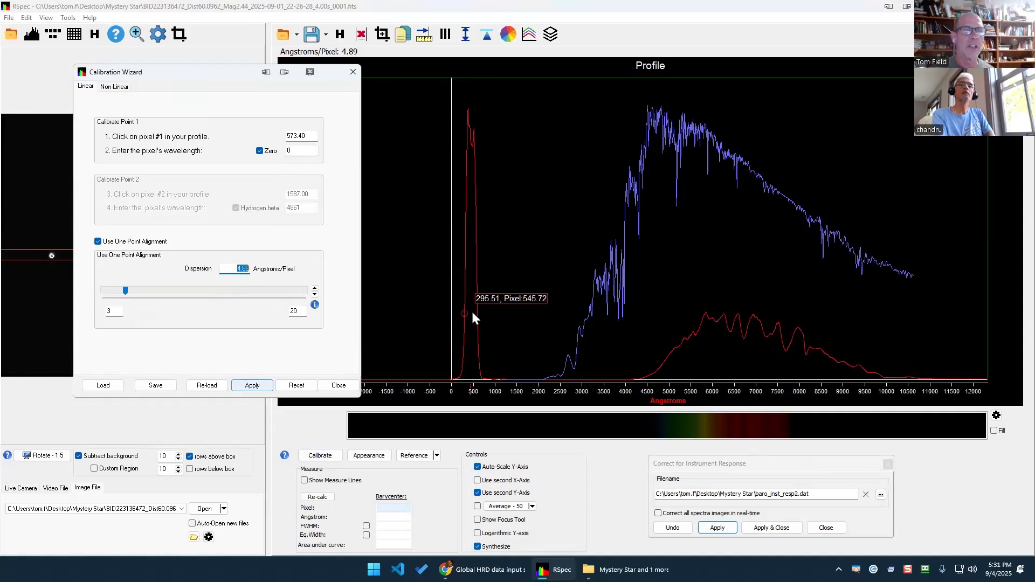
left_click(253, 385)
left_click(347, 386)
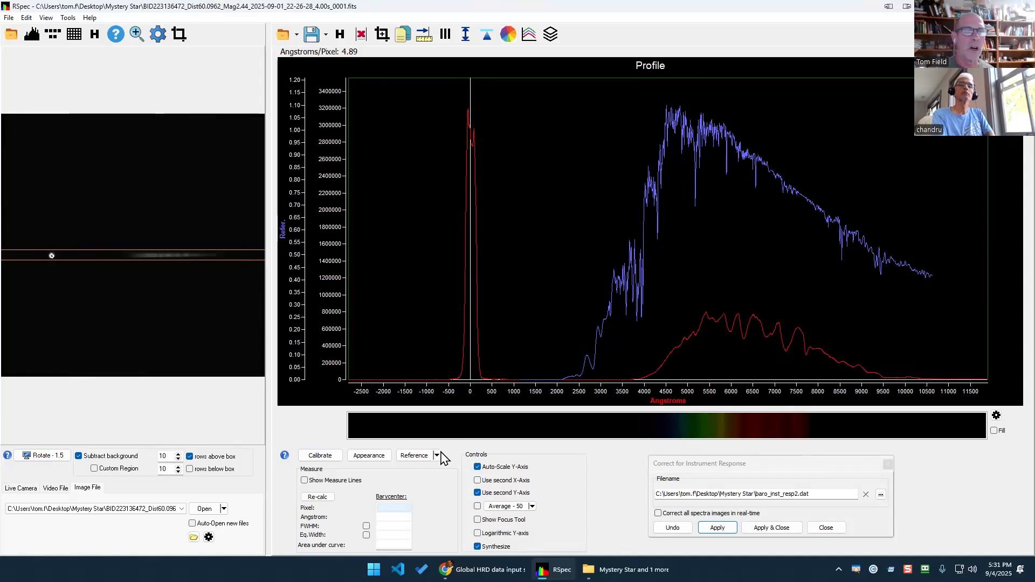
Overlay the o5v reference spectrum from the Reference Library, then close the library.
left_click(437, 456)
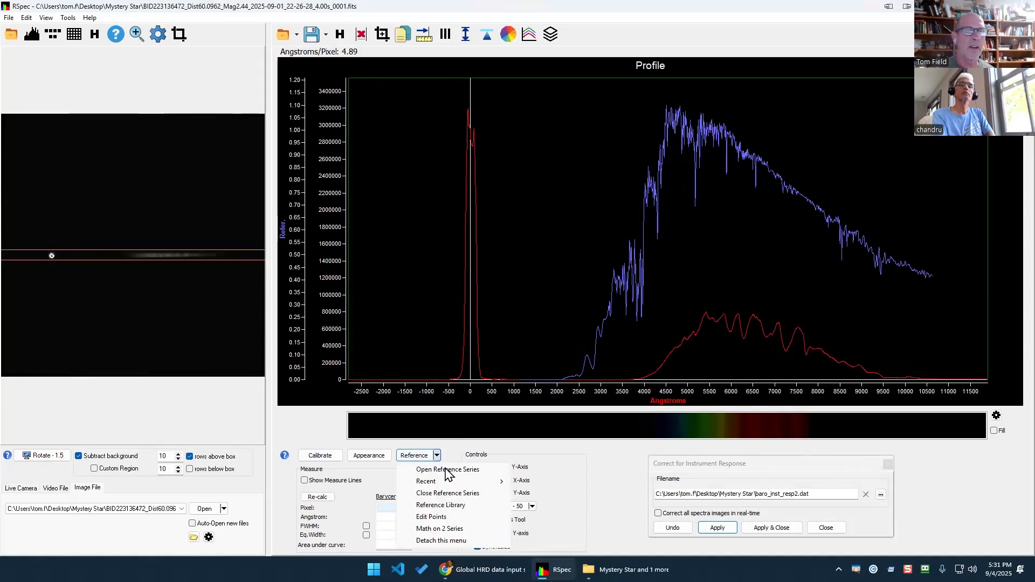
left_click(448, 505)
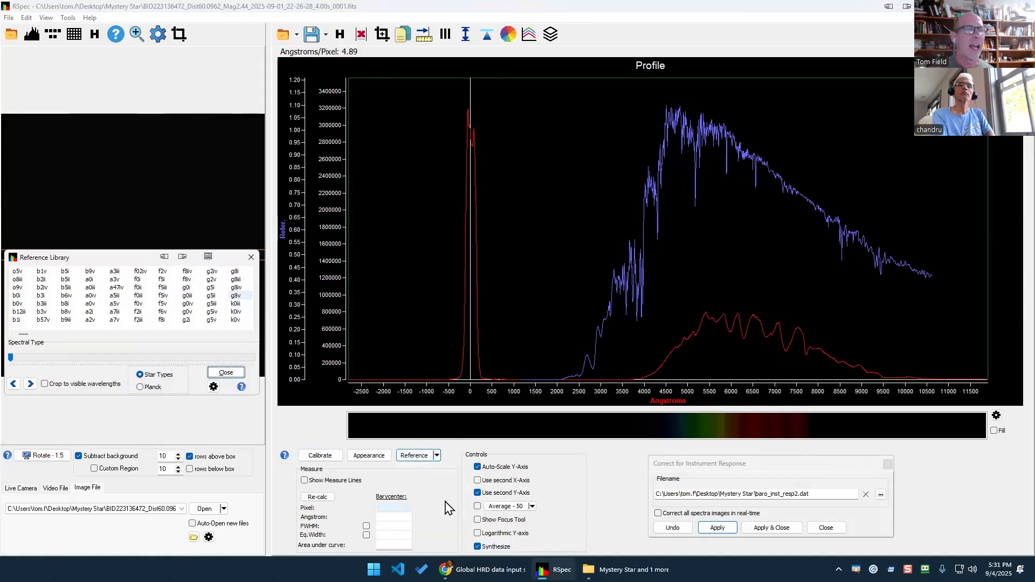
left_click(18, 272)
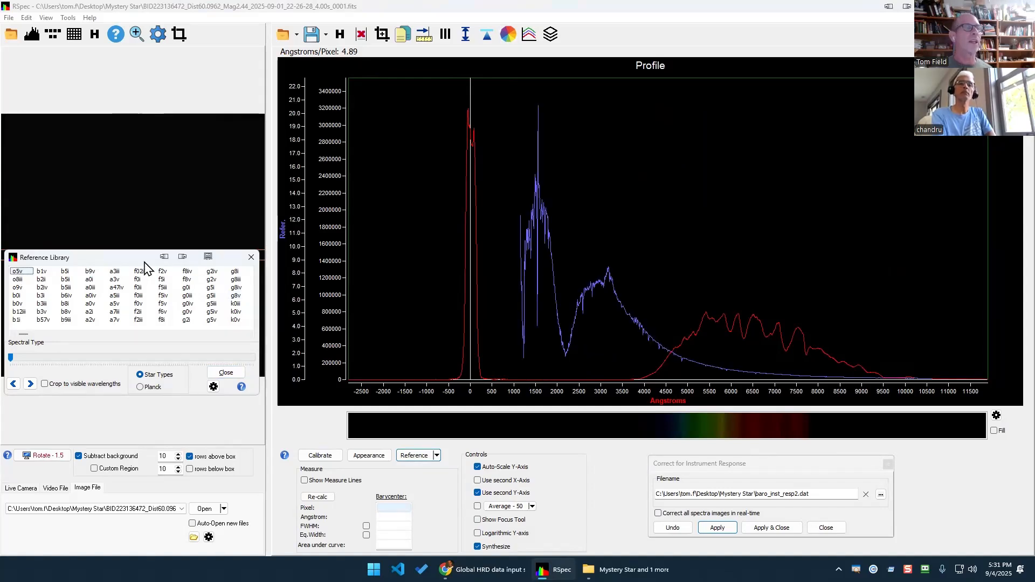
left_click(250, 258)
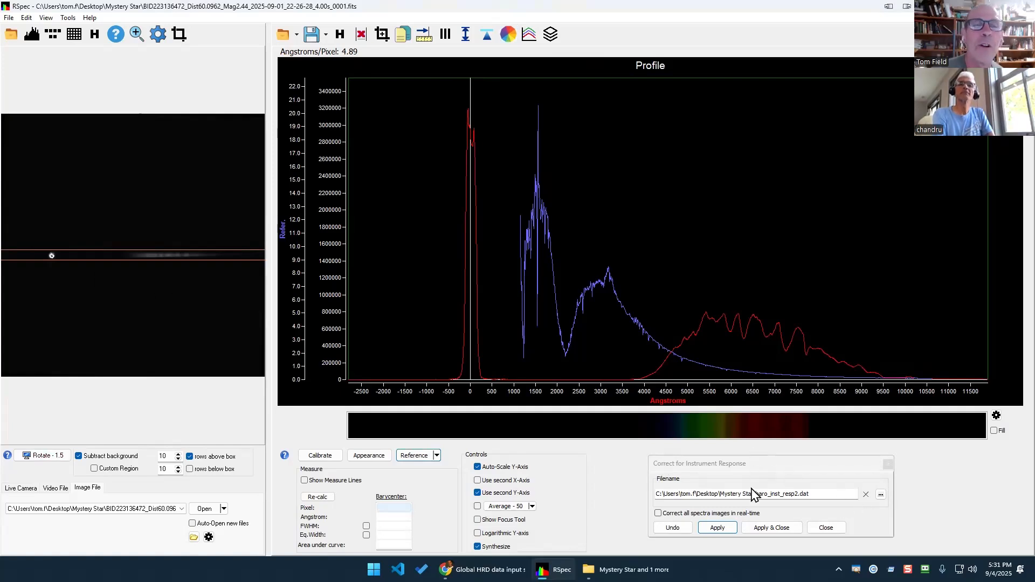
Apply baro_inst_resp2.dat as the instrument response correction to the star's profile.
left_click_drag(819, 492, 561, 485)
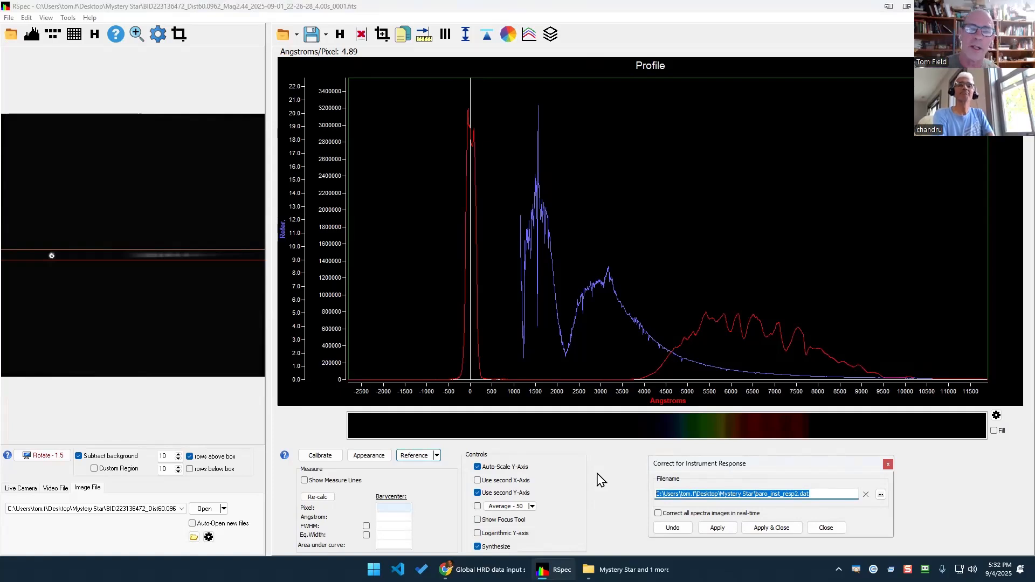
left_click(722, 532)
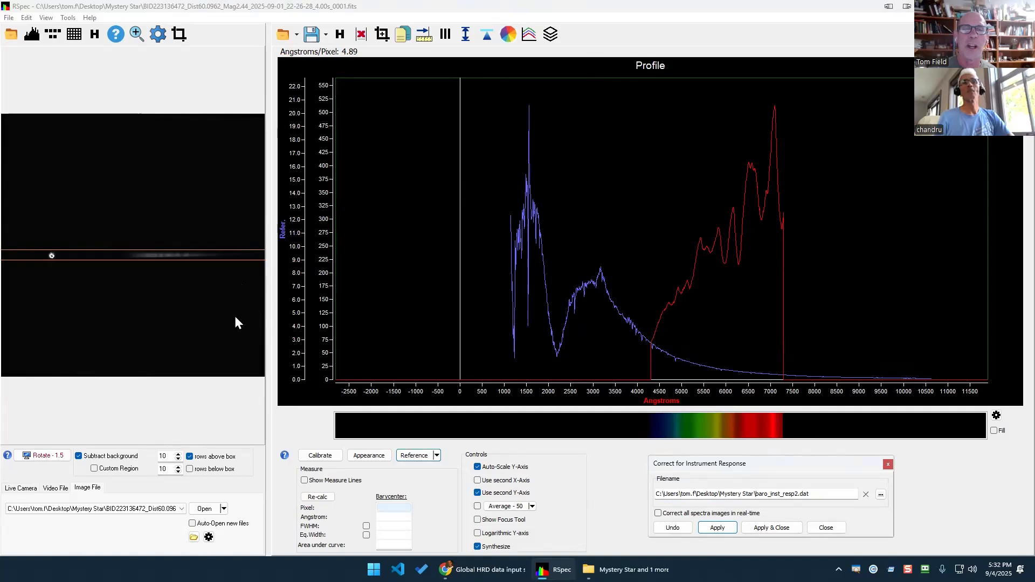
left_click(198, 286)
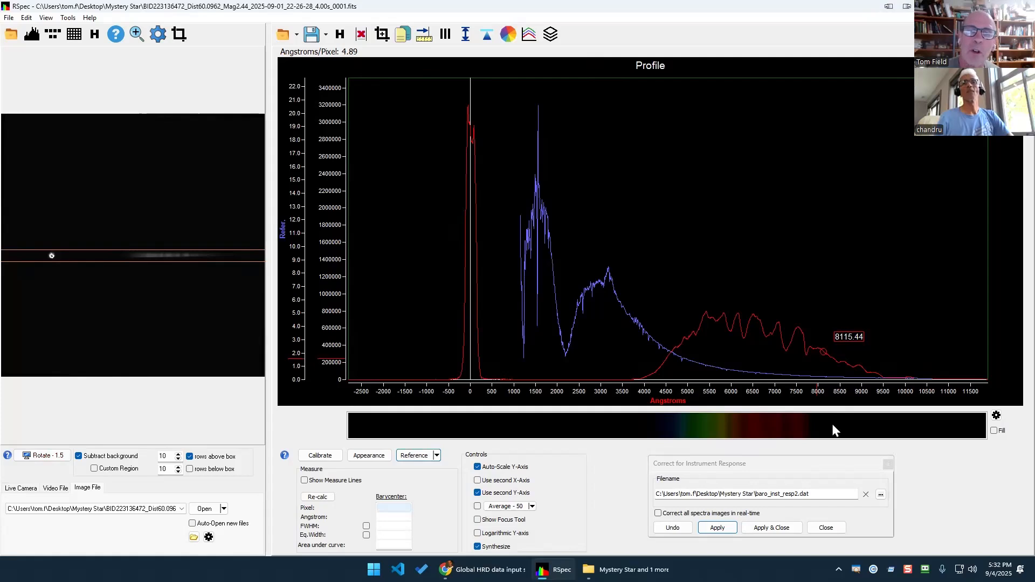
left_click(727, 529)
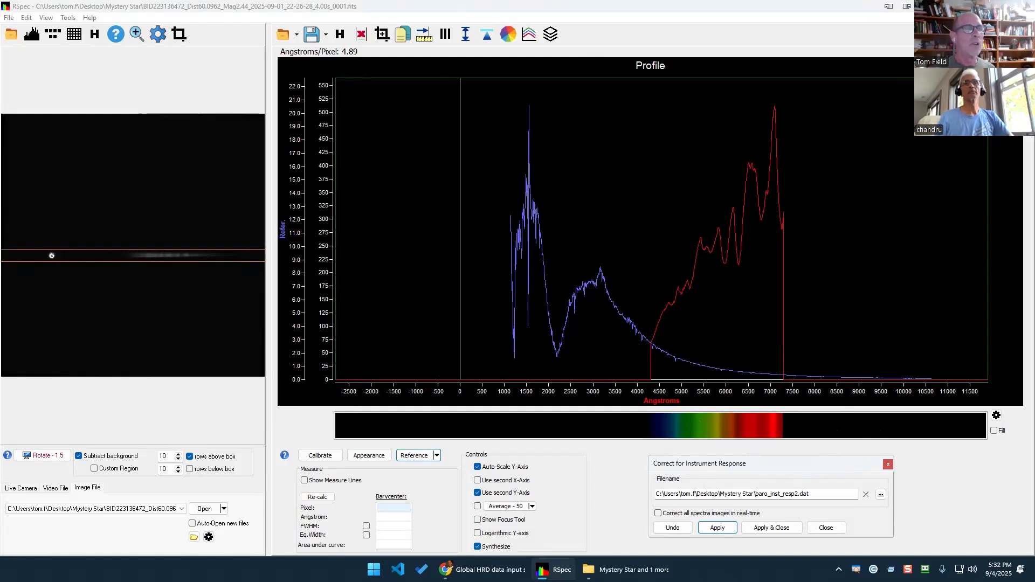
Reopen the Reference Library and step the overlay back to k3v.
left_click(415, 455)
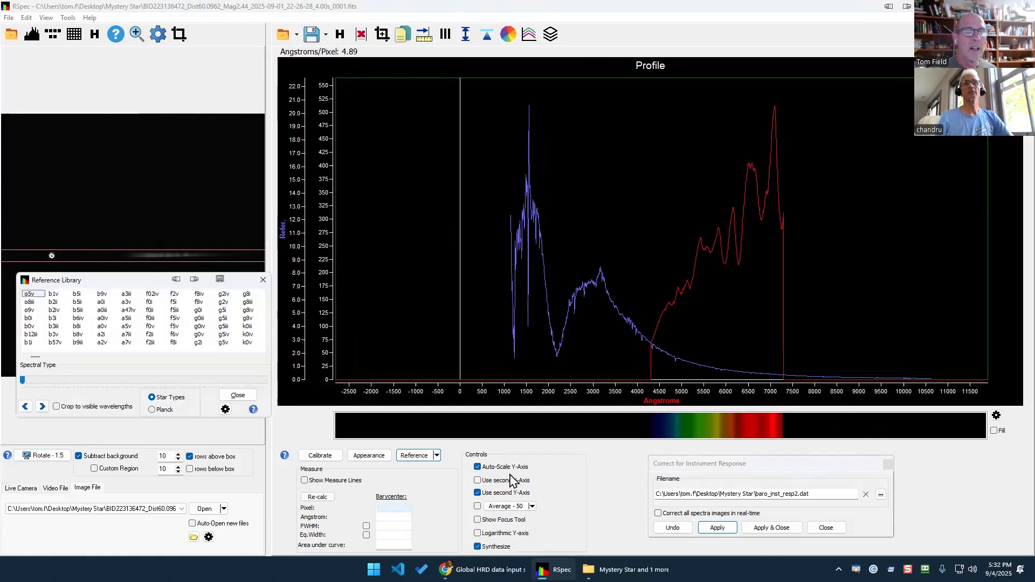
left_click(415, 455)
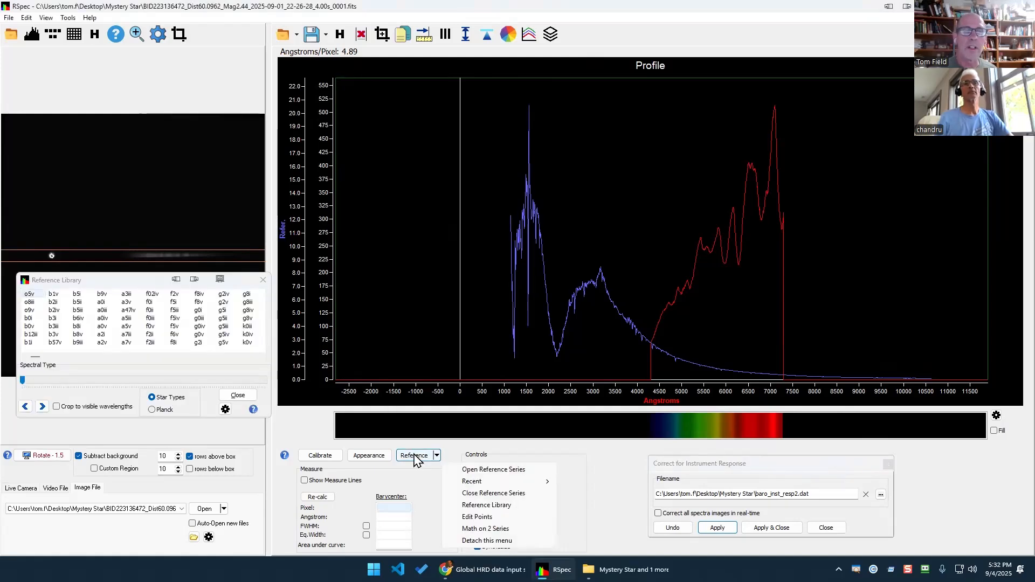
left_click(488, 508)
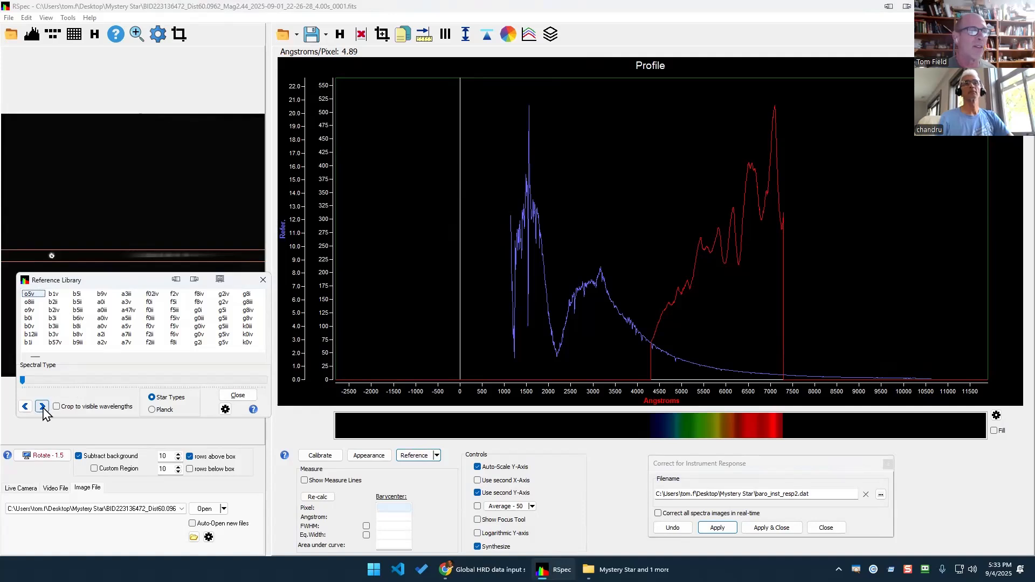
left_click_drag(43, 406, 44, 407)
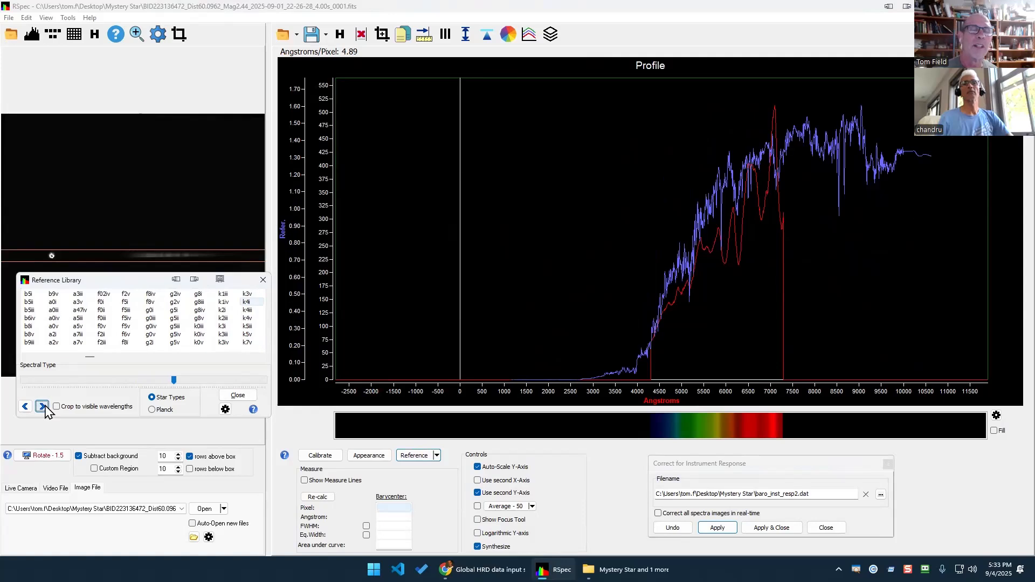
left_click(25, 407)
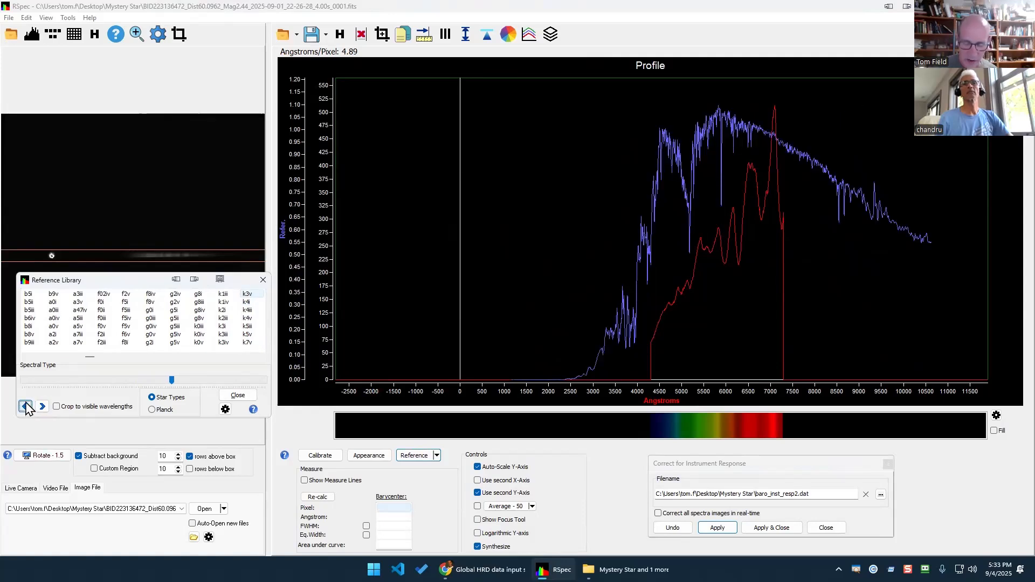
key("Tab")
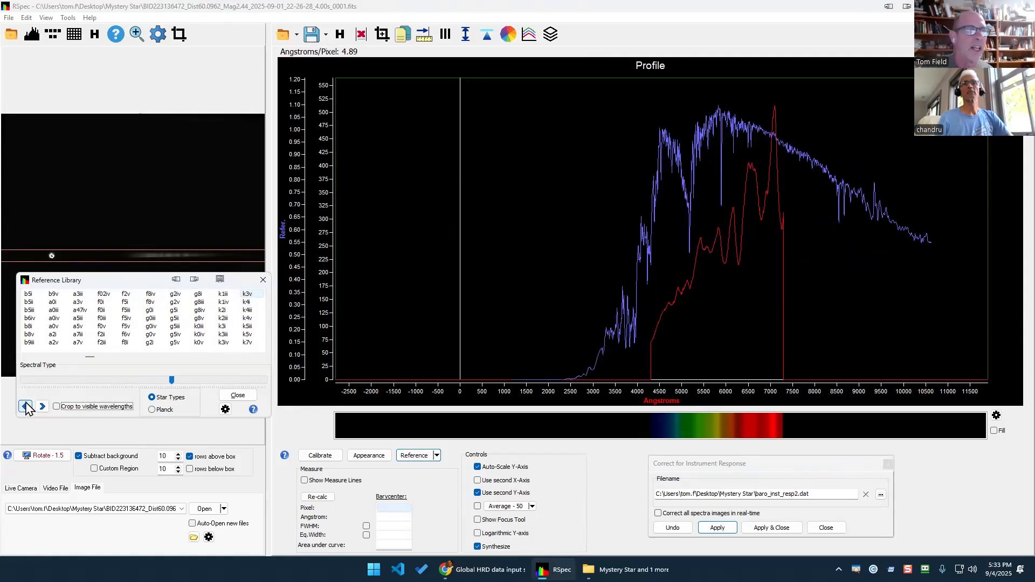
left_click(248, 295)
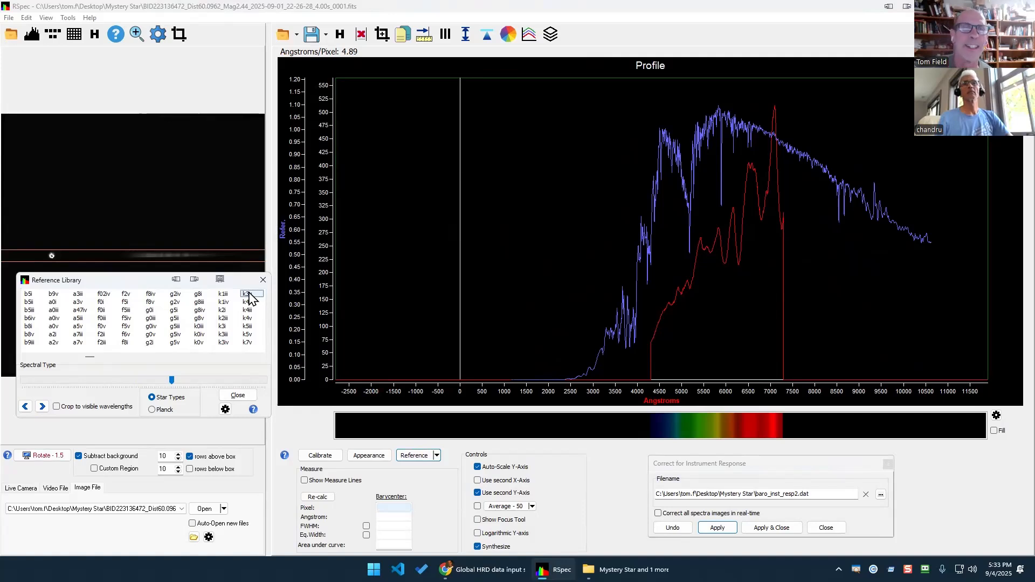
Step the overlay through k4, k4iii, k4v, k5iii, k5v, m0v, m1iii and m1v to m2i.
key("Down")
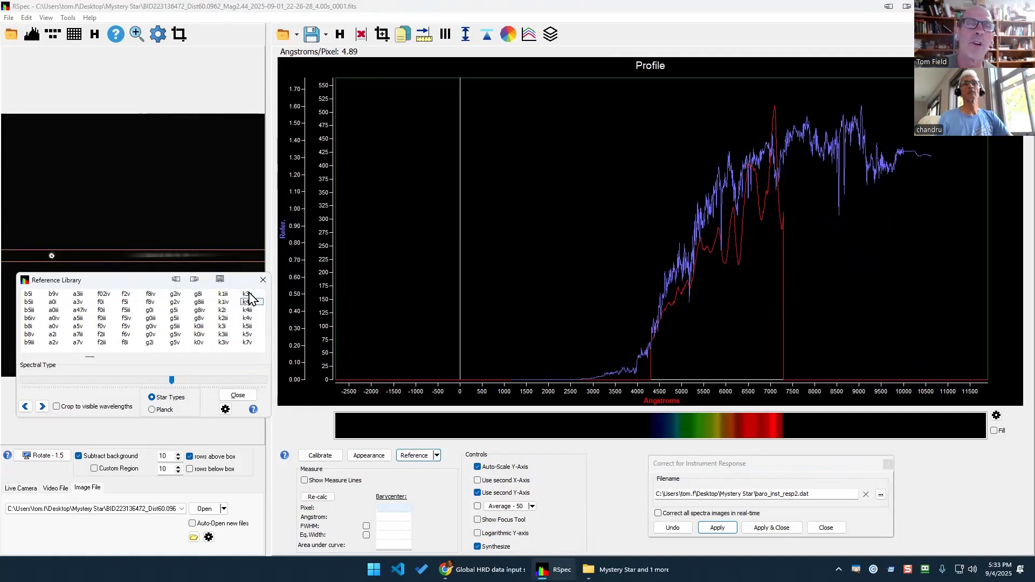
key("Down")
key("Down")
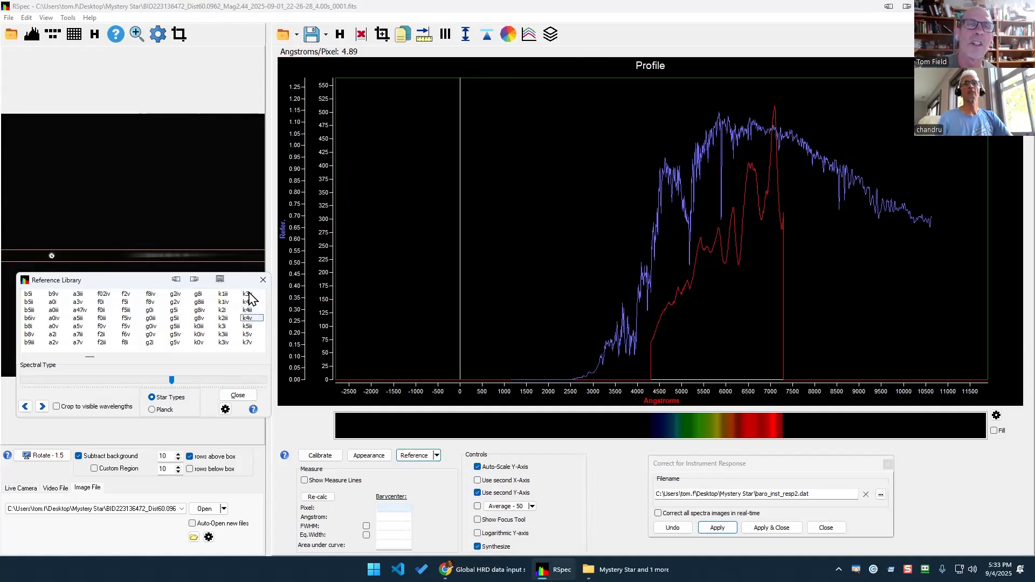
key("Down")
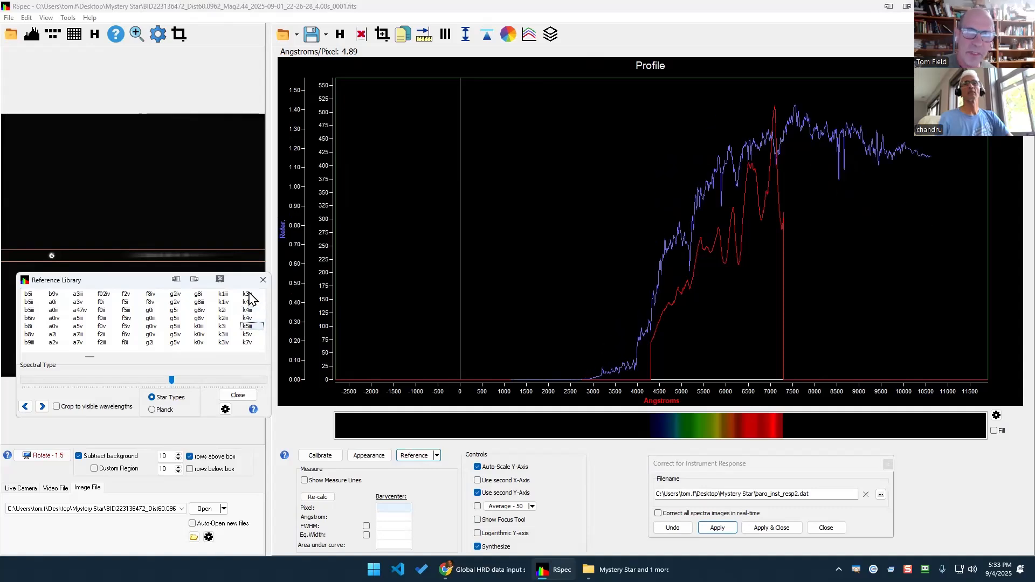
key("Down")
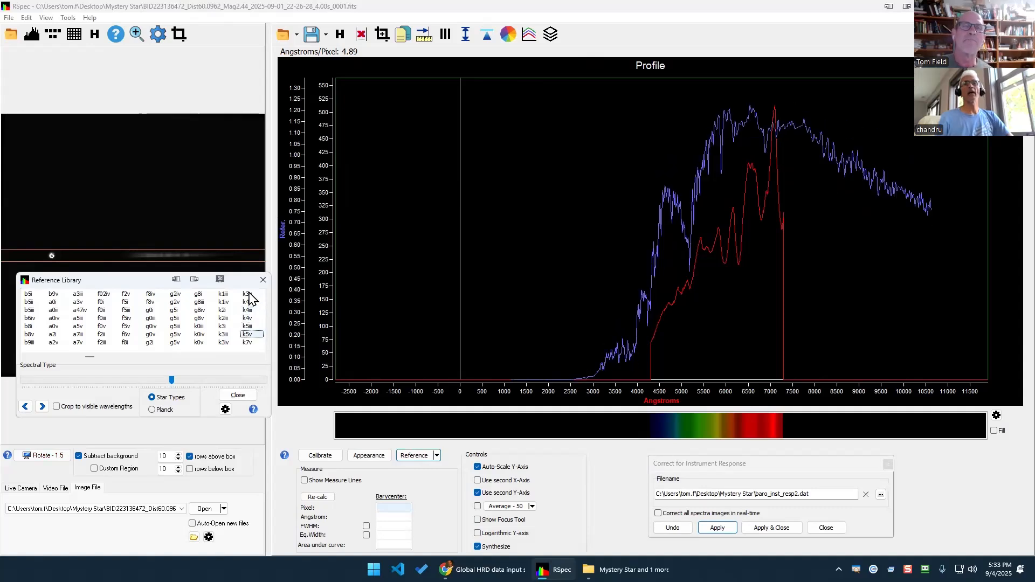
key("Down")
key("Down")
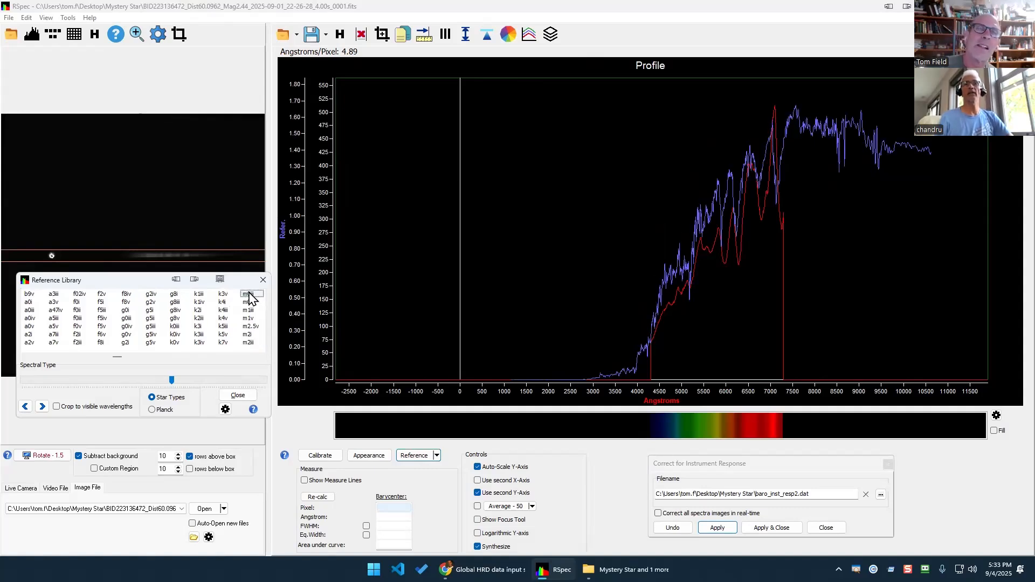
key("Down")
key("Down")
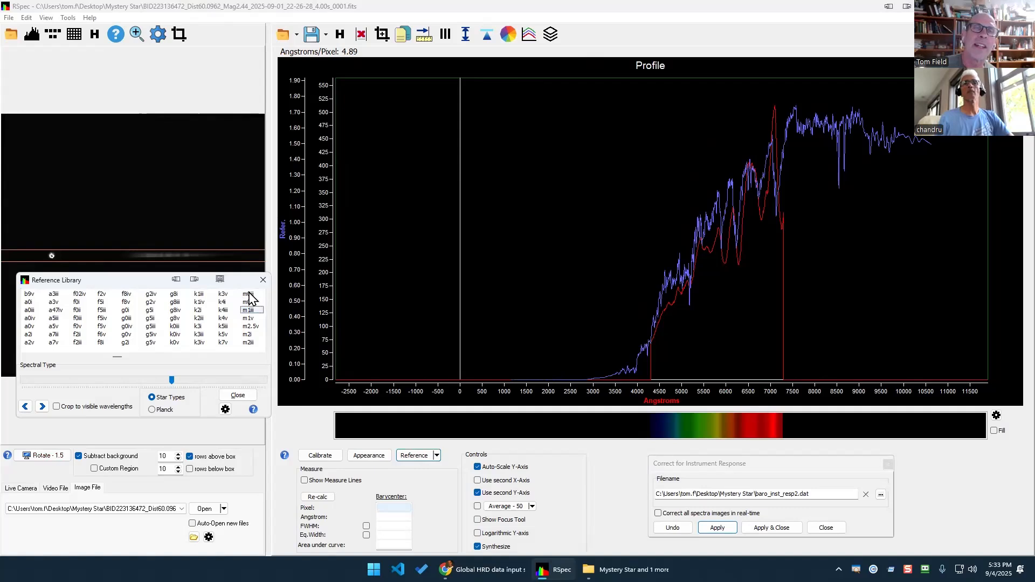
key("Down")
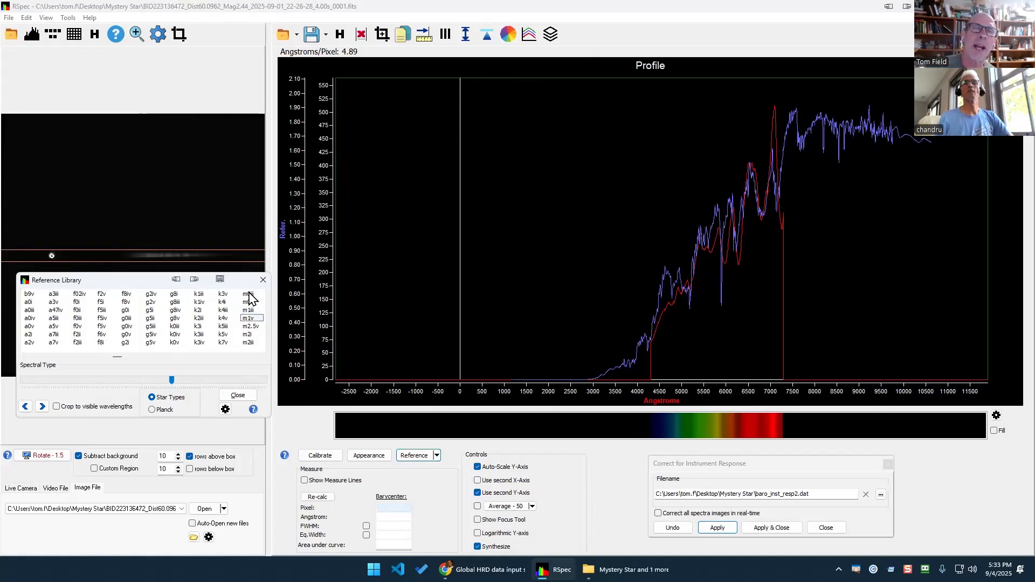
key("Down")
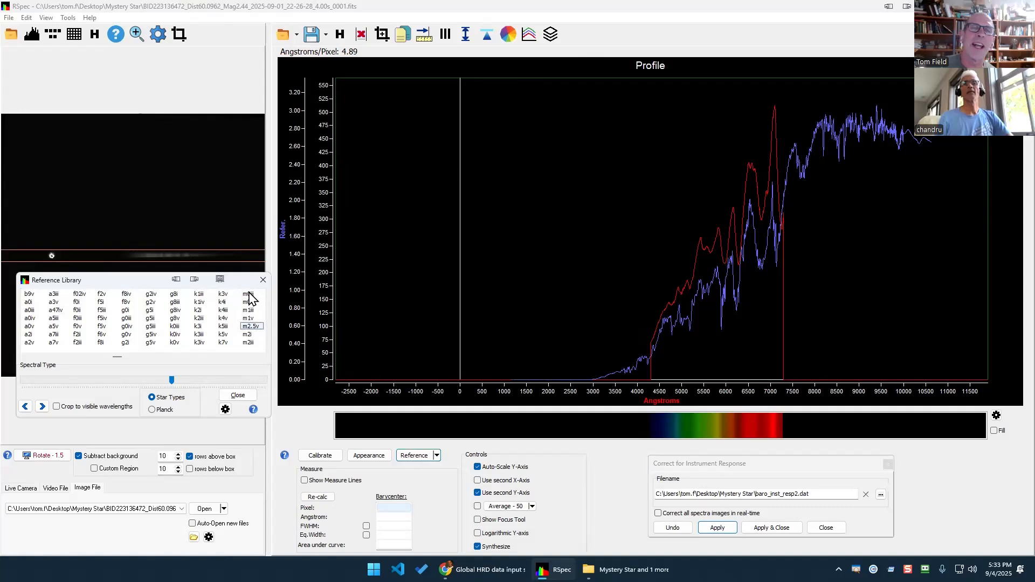
key("Down")
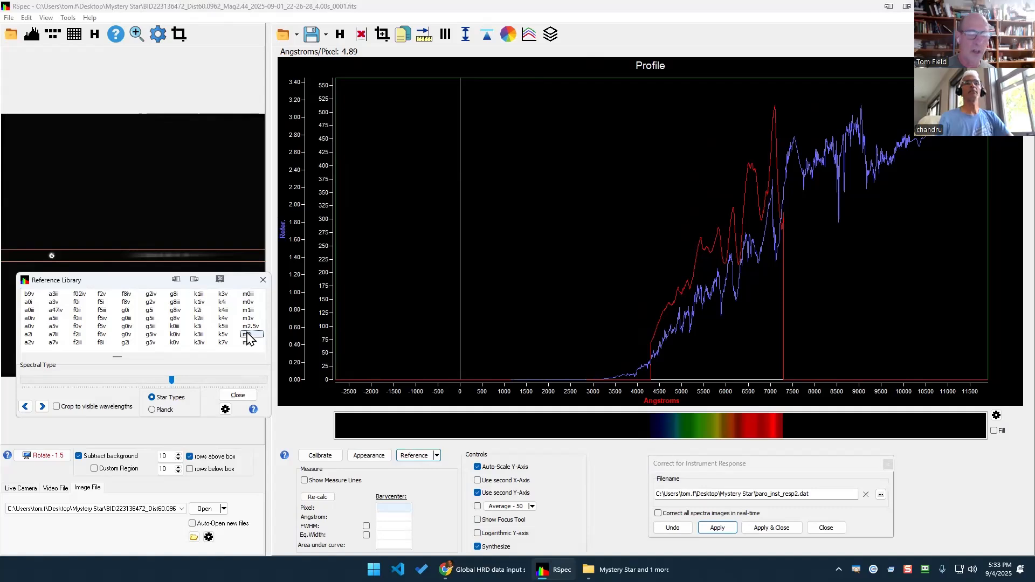
Step the overlay down through m2iii, m2v, m3v and m4iii to m5v.
key("Down")
key("Down")
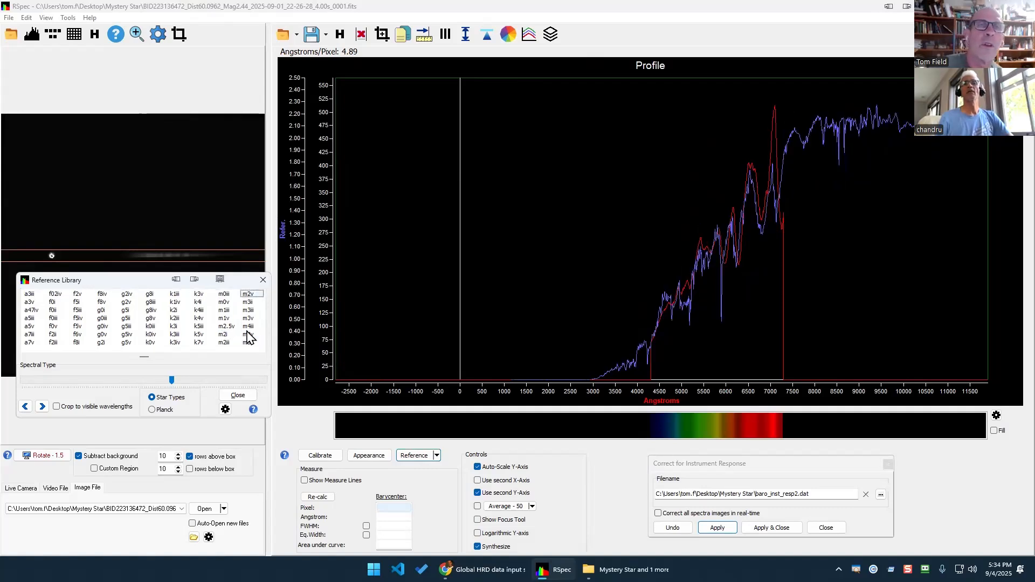
key("Down")
key("Down")
key("Down")
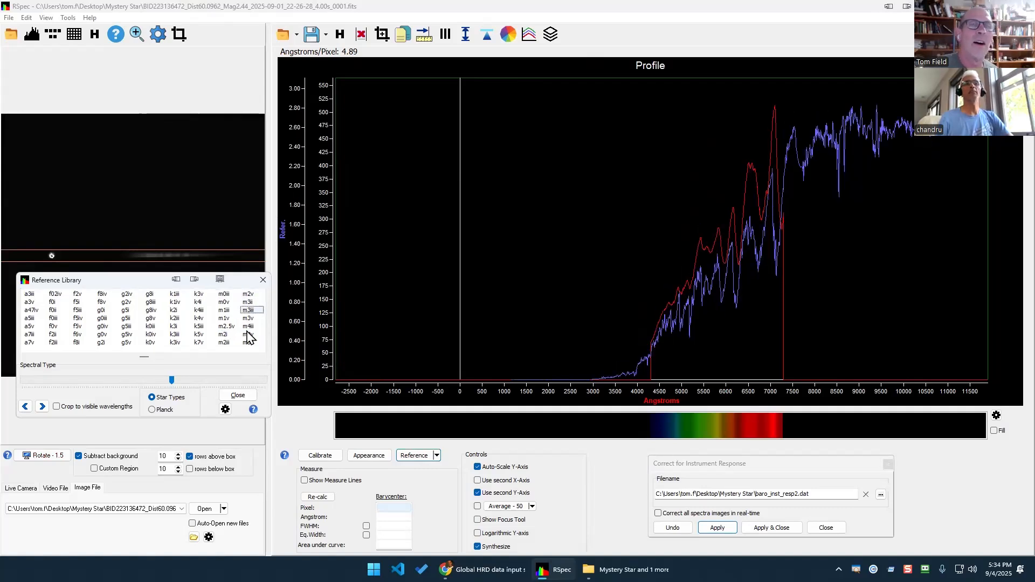
key("Down")
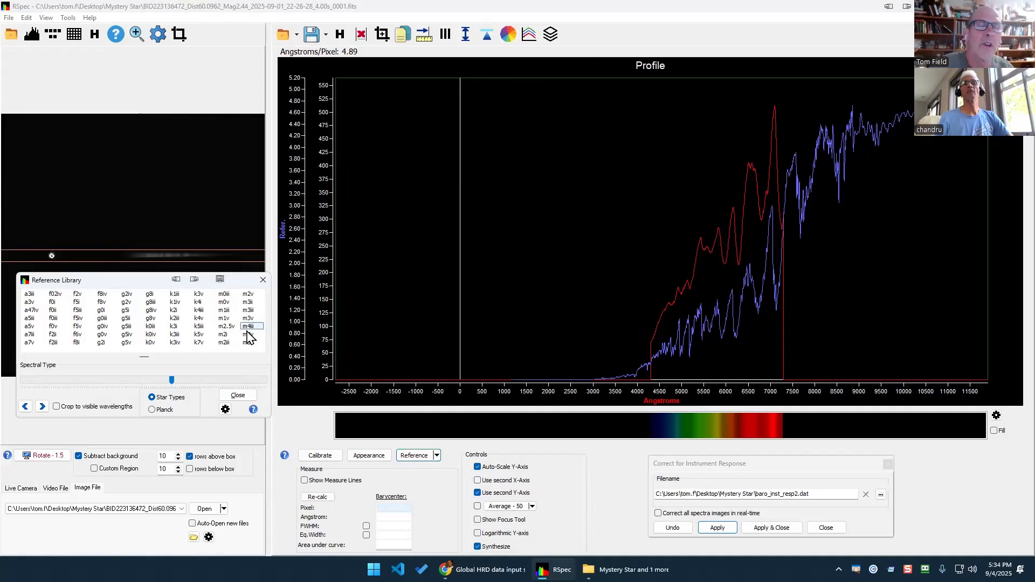
key("Down")
key("Down")
key("Down")
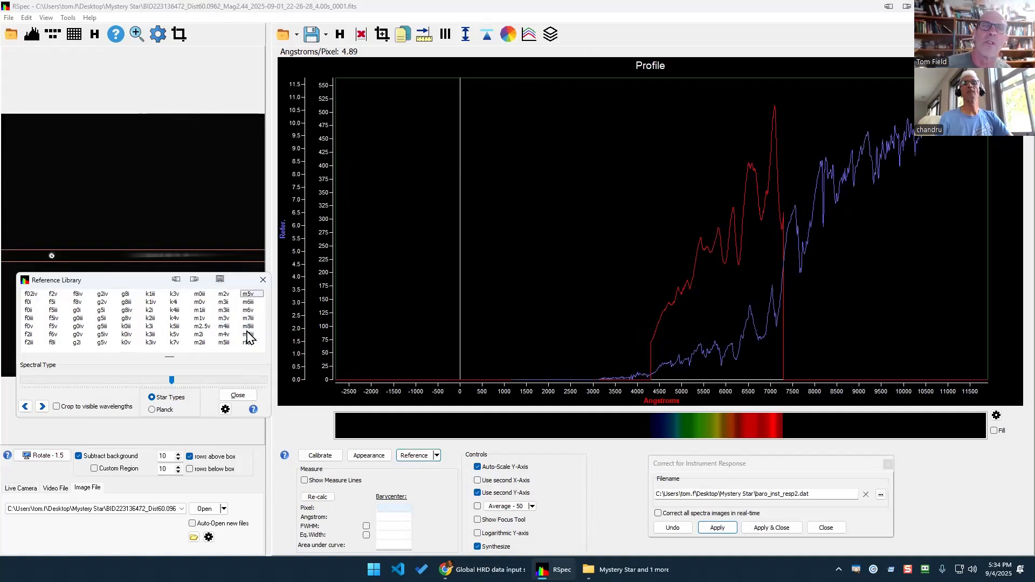
key("Down")
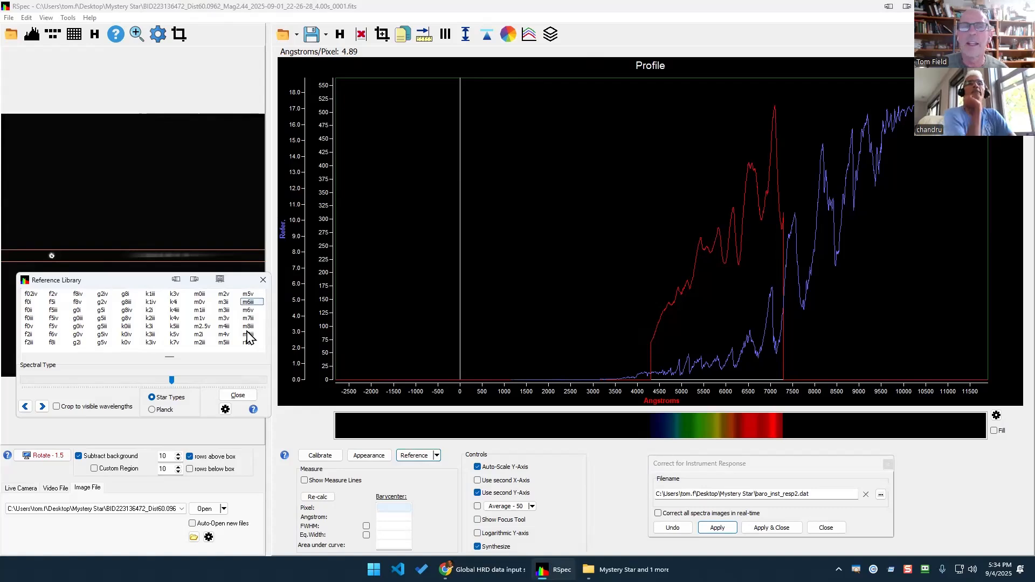
Step back up through m4iii, m3iii, m2iii, m2i, m2.5v and m1v, settling on m2i.
key("Up")
key("Up")
key("Up")
key("Up")
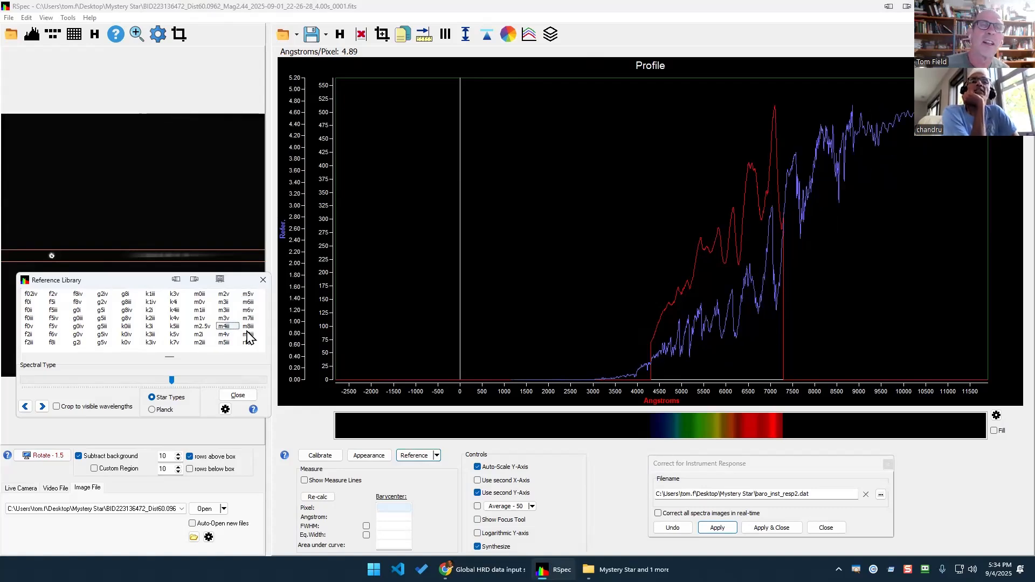
key("Up")
key("Up")
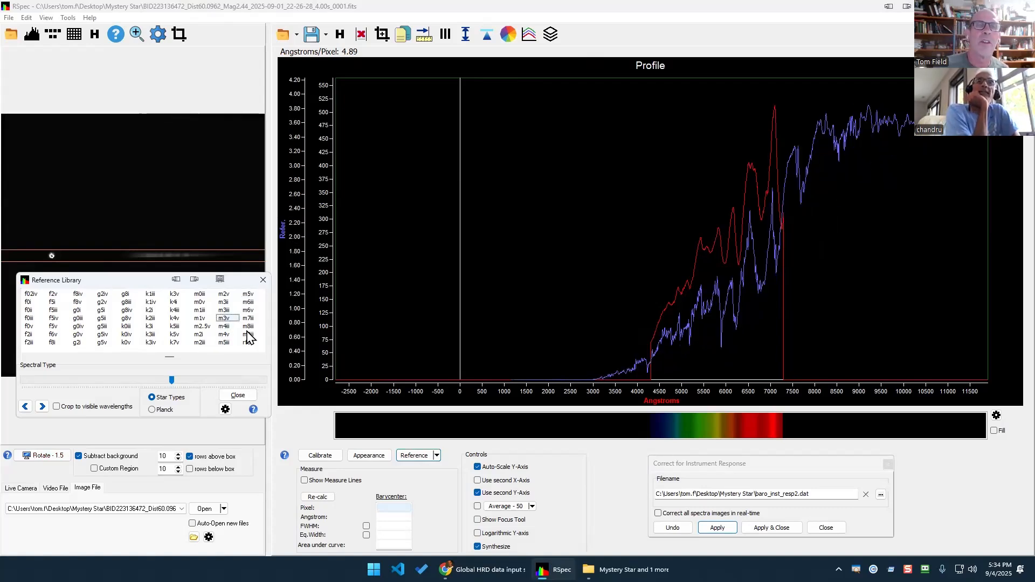
key("Up")
key("Up")
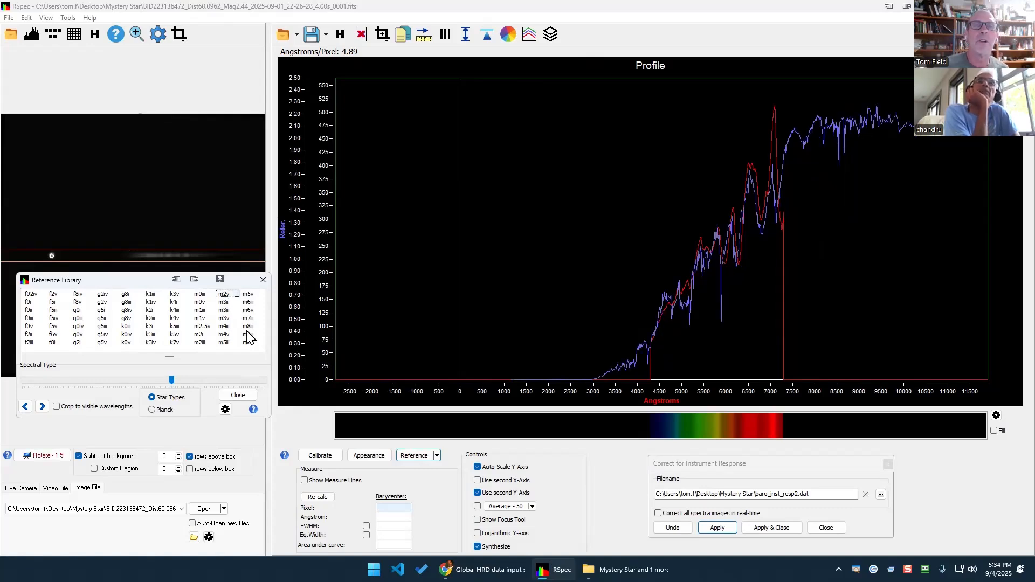
key("Up")
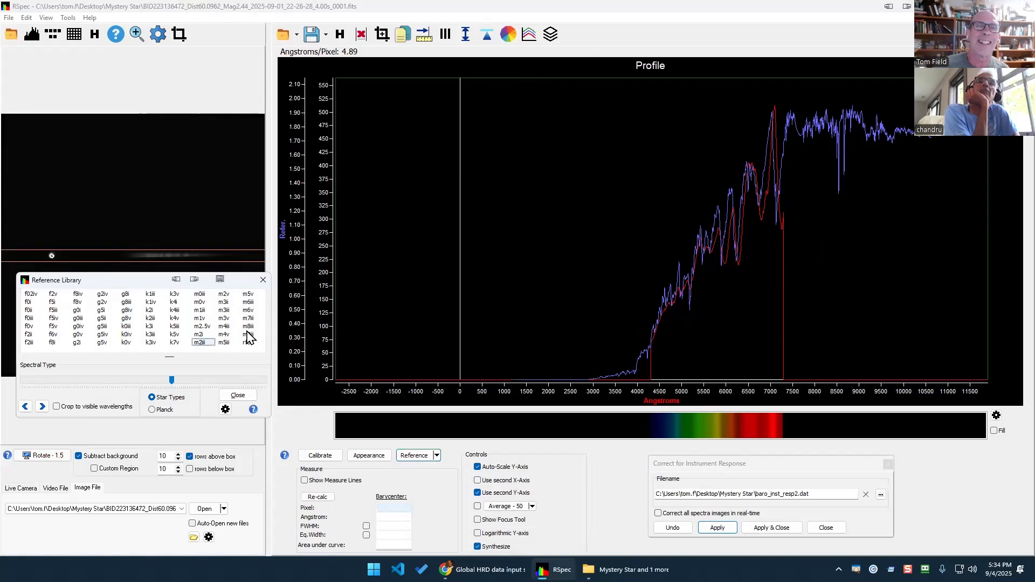
key("Up")
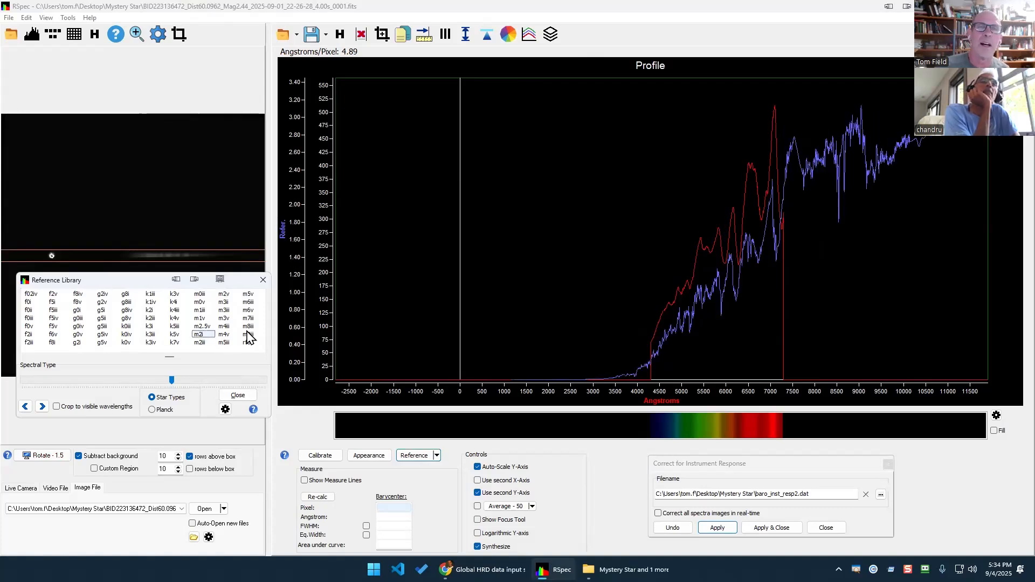
key("Up")
key("Up")
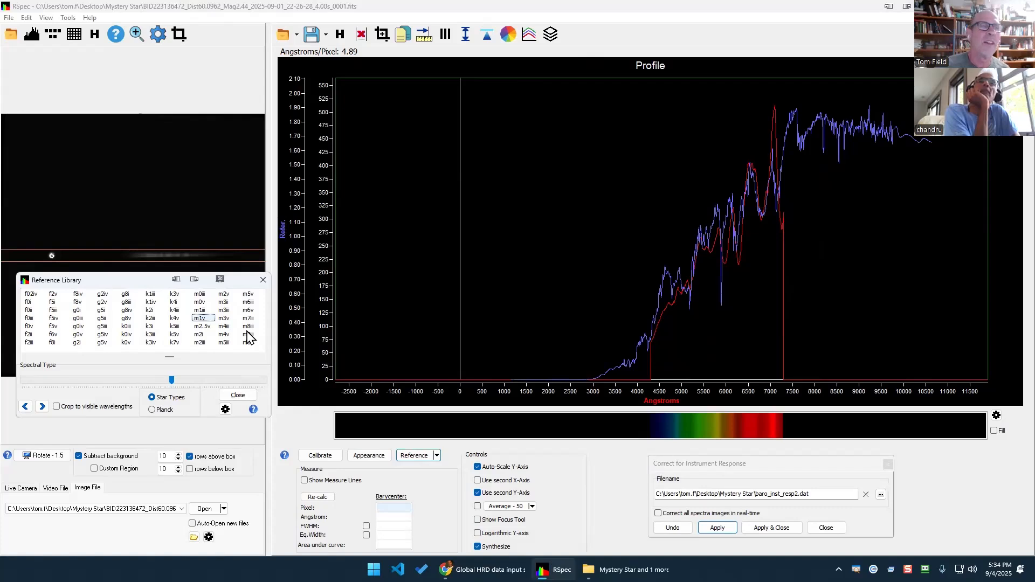
key("Up")
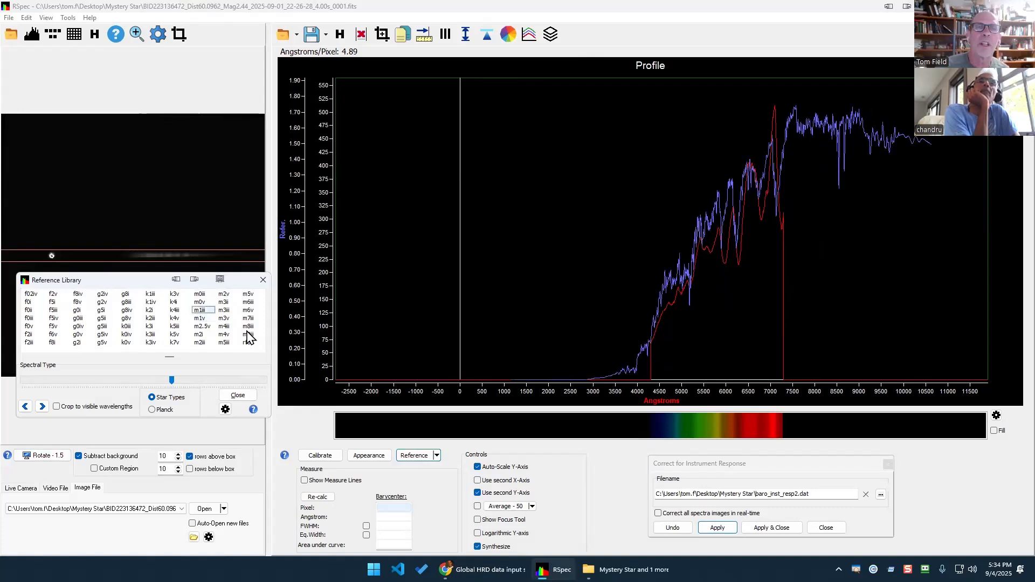
key("Down")
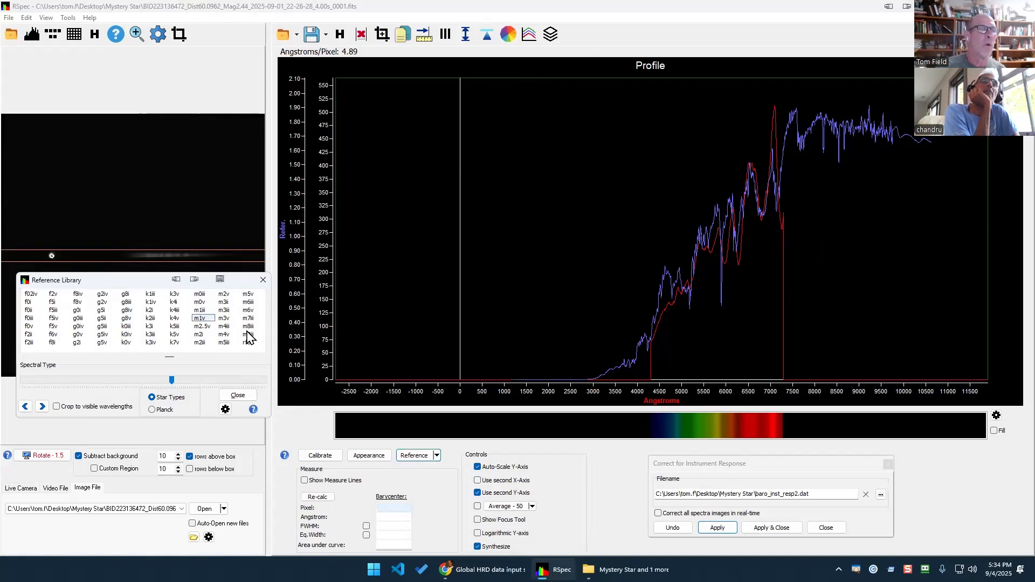
key("Down")
key("Down")
key("Down")
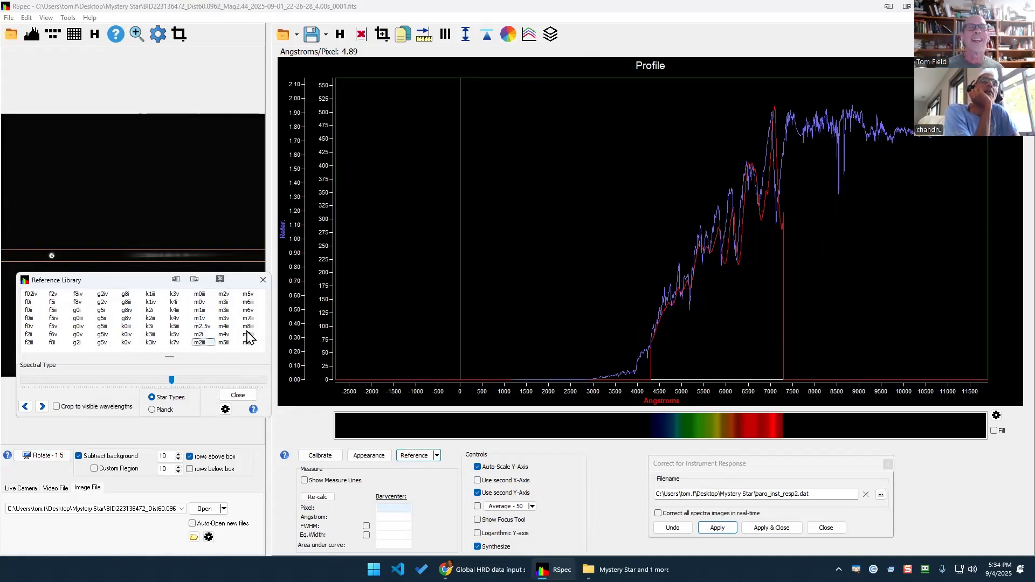
key("Up")
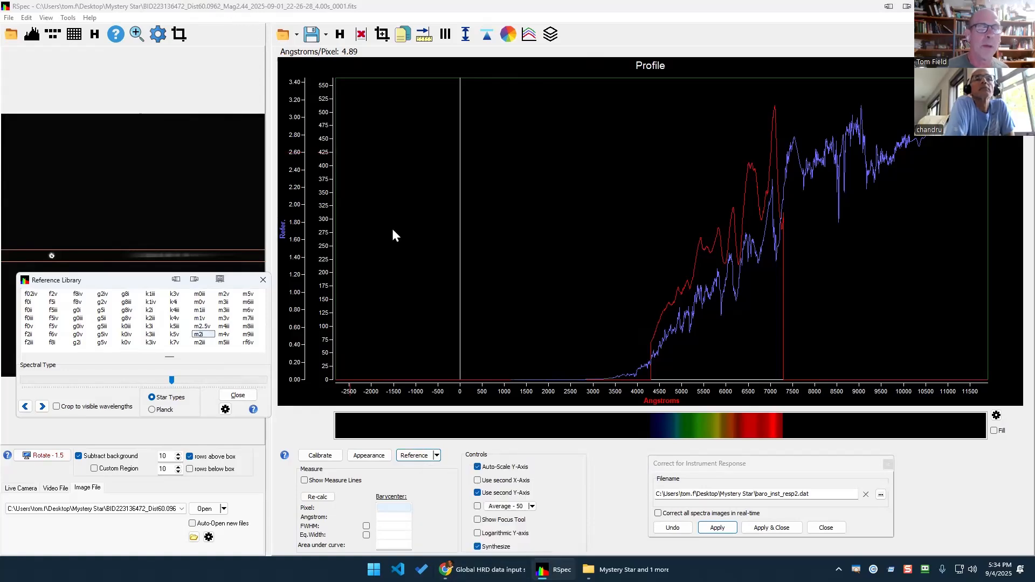
Bring the Global HRD data input sheet forward and select Estimated Type cells E75 and E77.
left_click(485, 569)
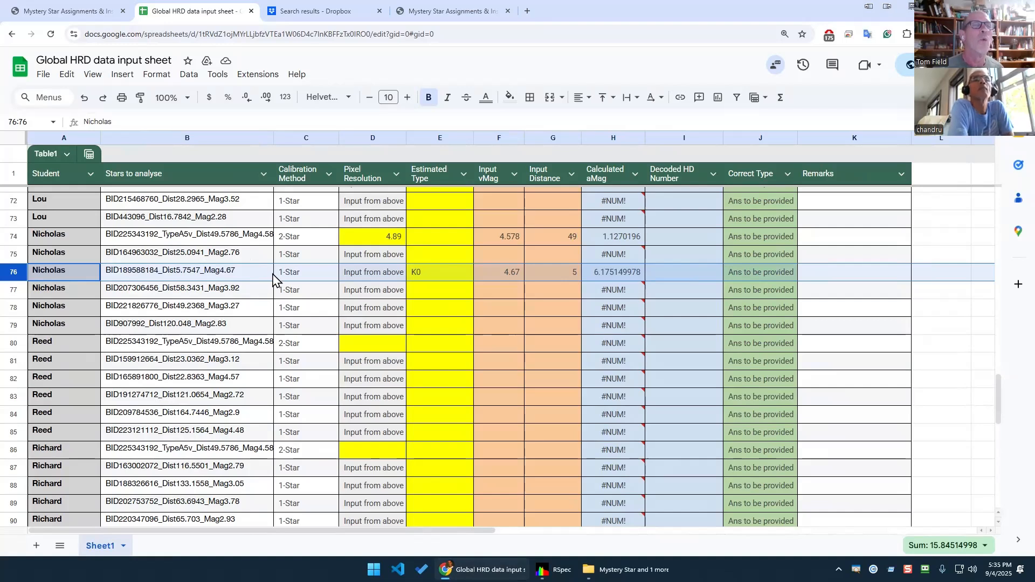
left_click(439, 259)
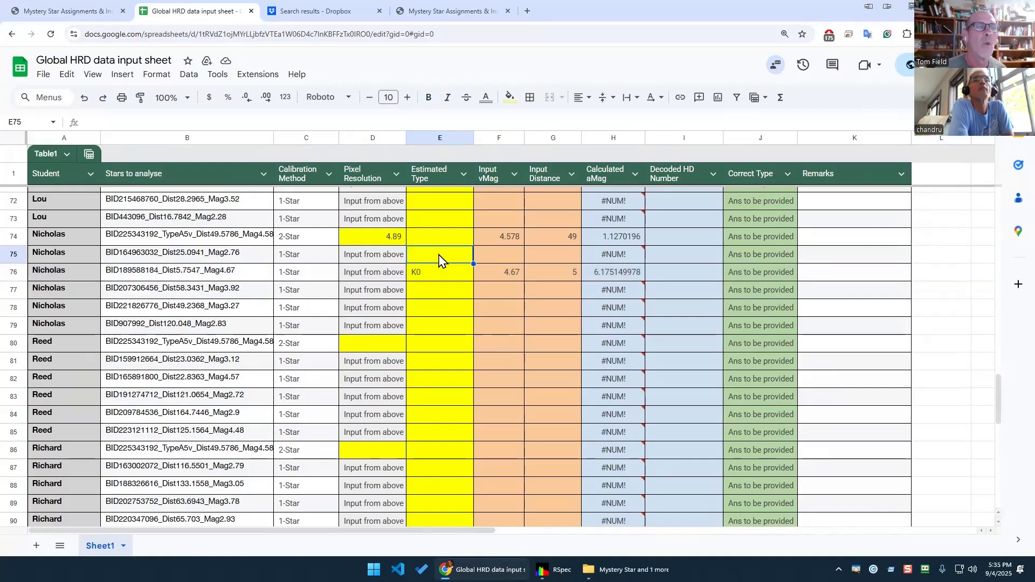
left_click(432, 294)
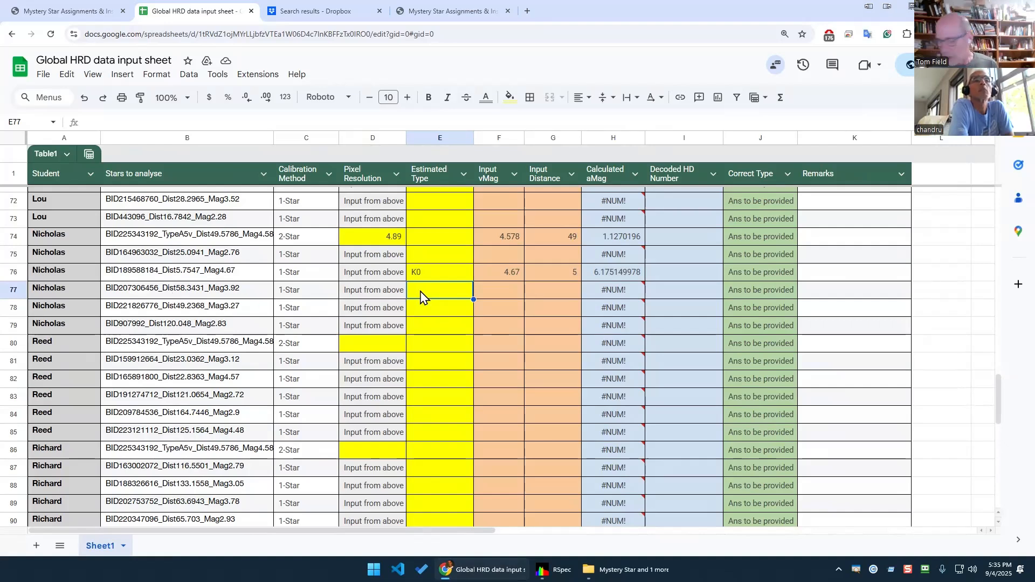
Discard a trial M2 entry in E77, leaving it blank, and select rows 76–77.
type("M2")
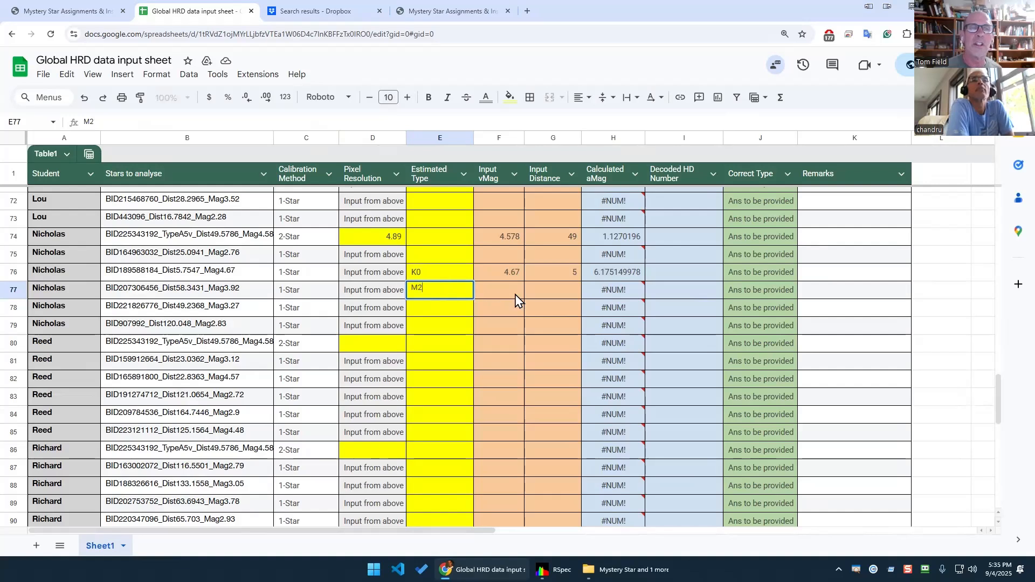
key("Escape")
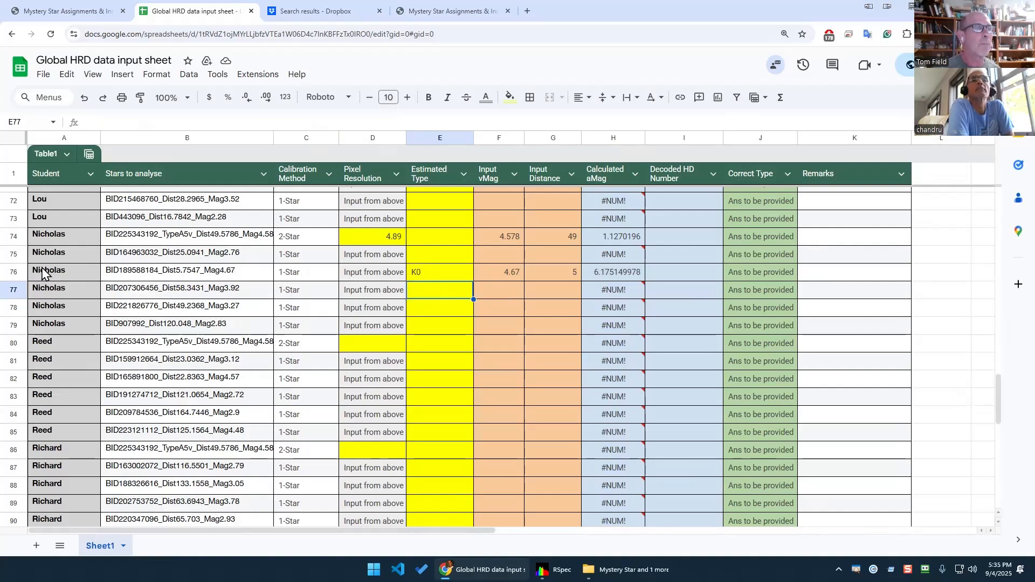
left_click(12, 270)
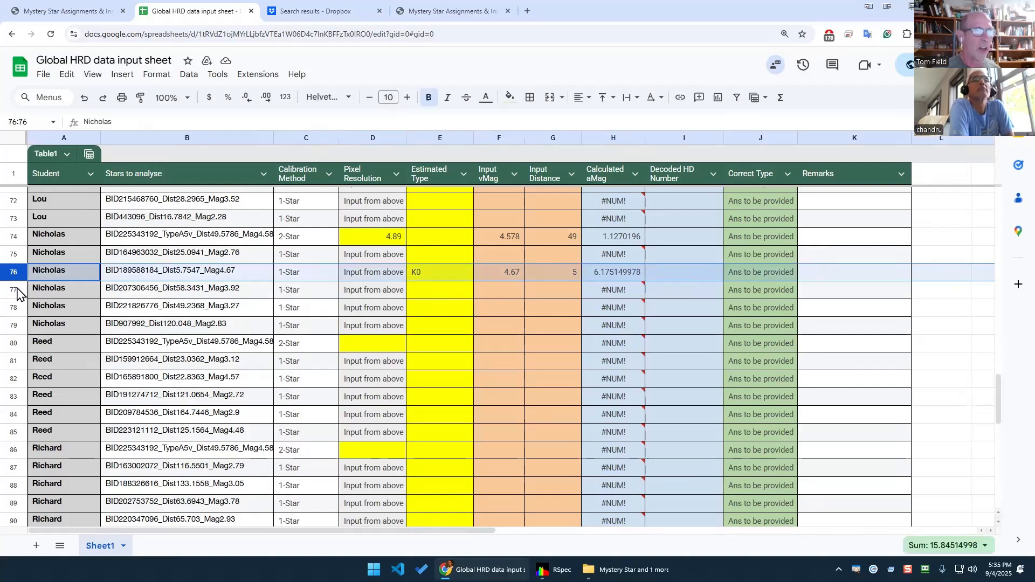
left_click(15, 288, "shift")
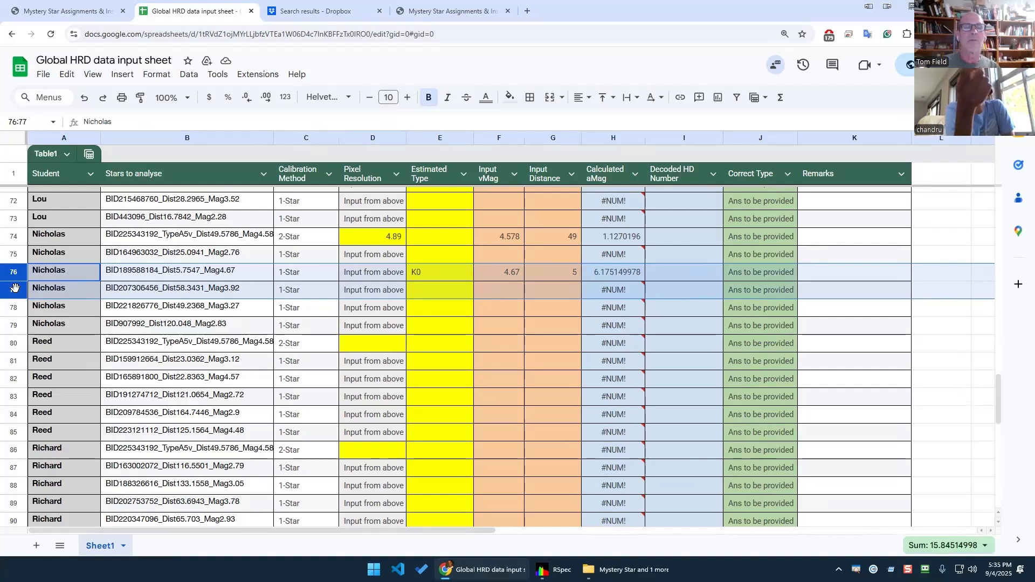
Highlight worked-example rows 2–7, comparing Estimated Types E2:E7 with Correct Types J2:J7.
scroll(237, 309, "up", 20)
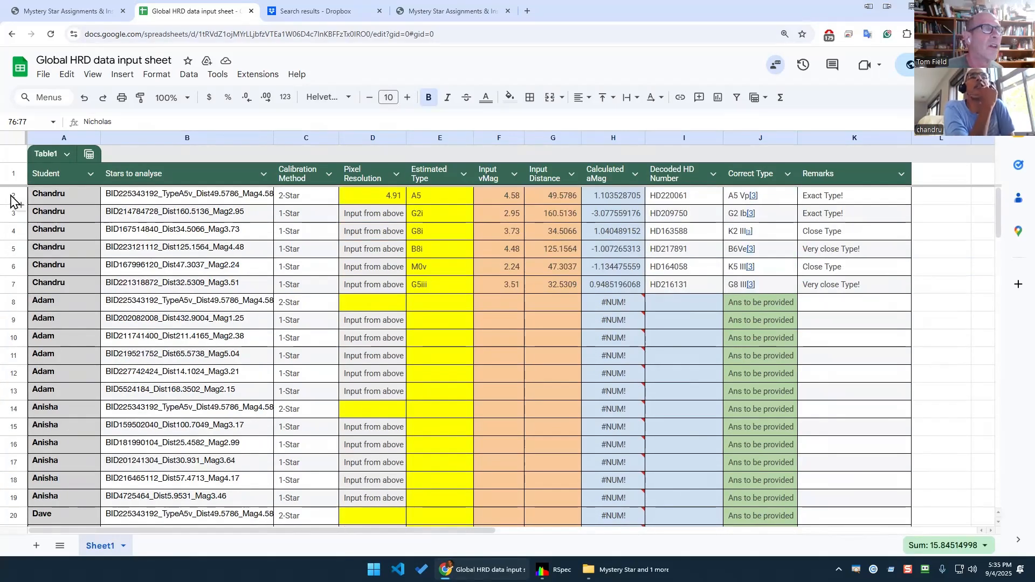
left_click(14, 194)
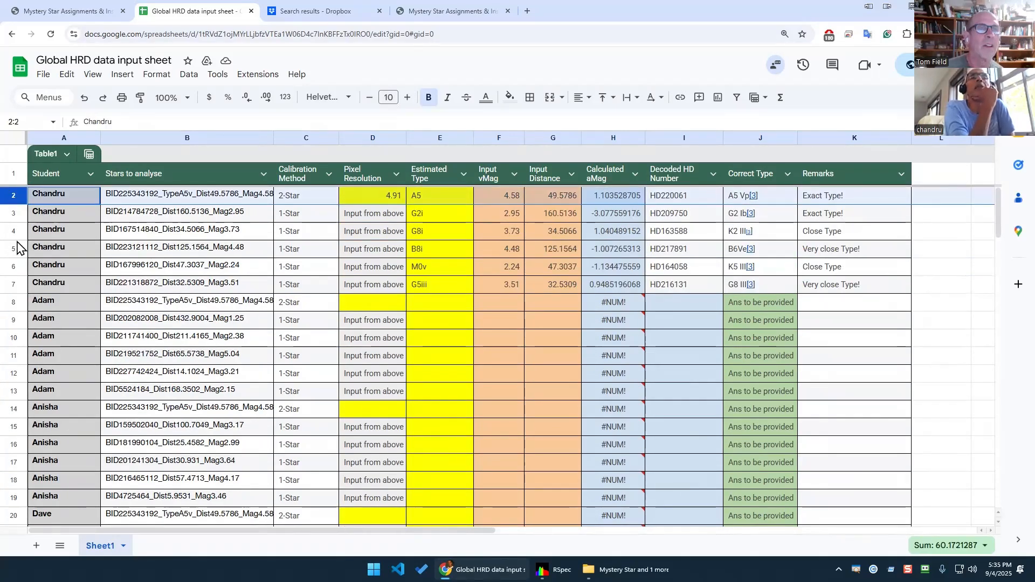
left_click(15, 286, "shift")
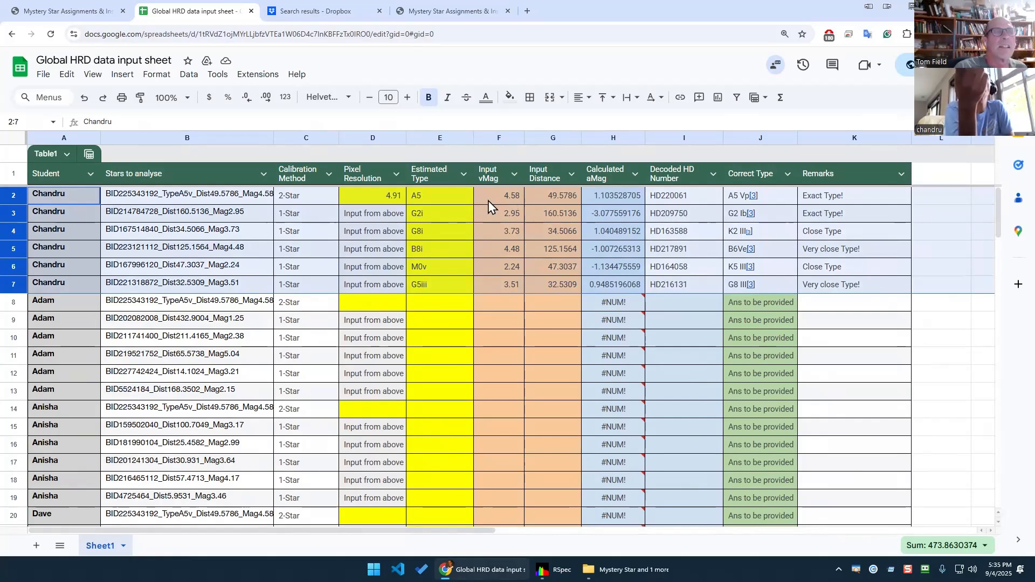
left_click(450, 203)
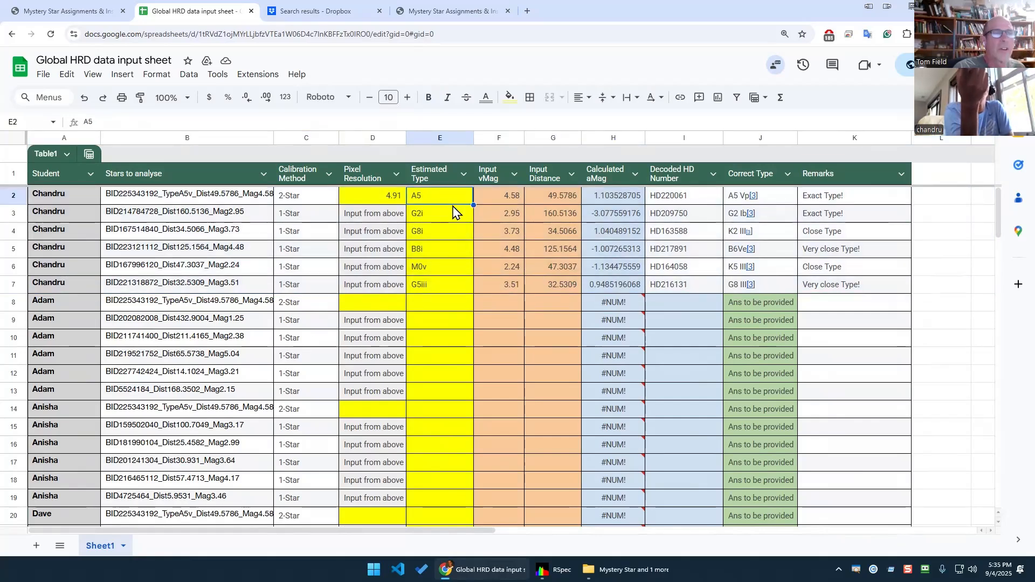
left_click(450, 289, "shift")
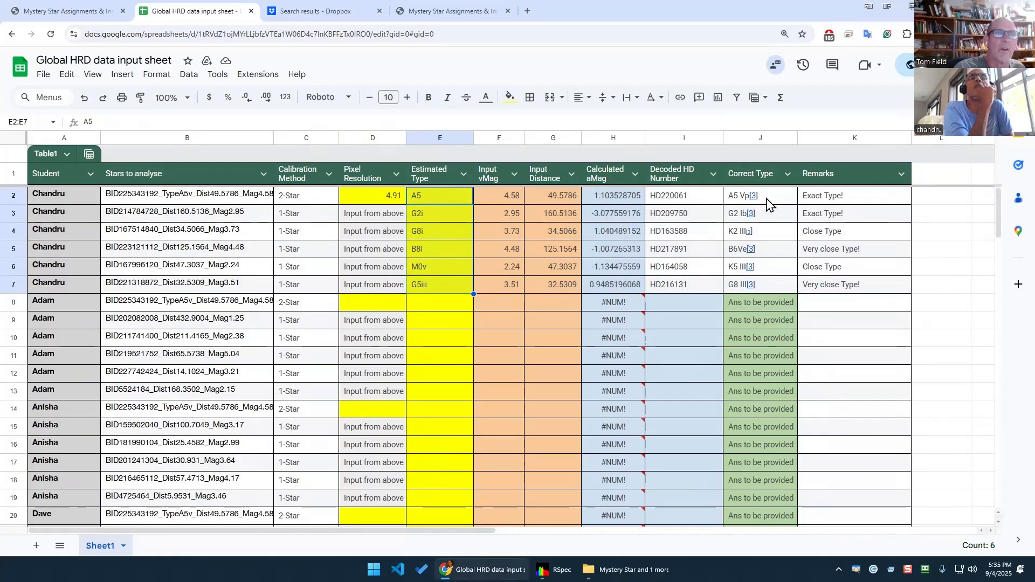
left_click_drag(768, 203, 774, 289)
mouse_move(774, 289)
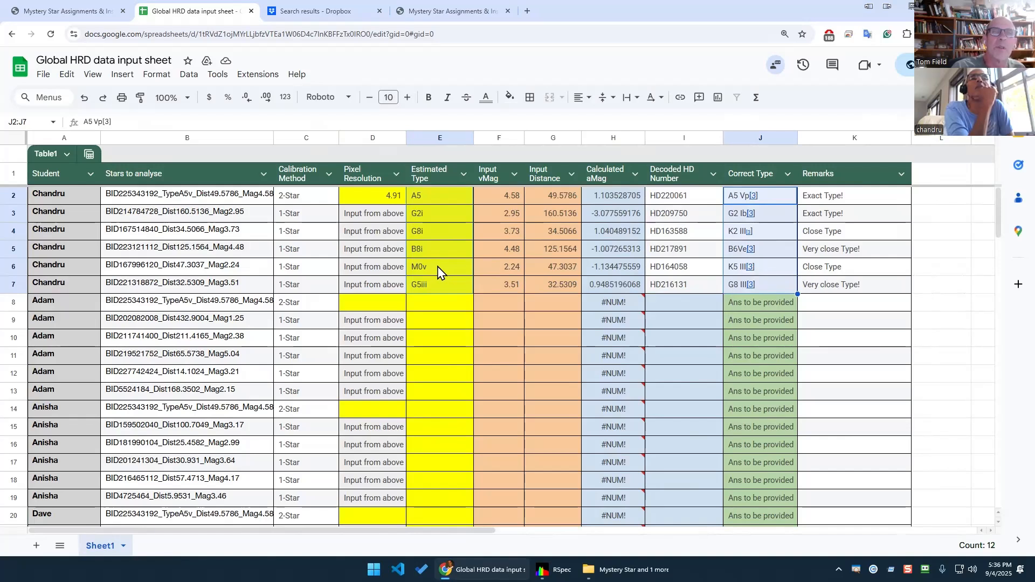
Check the Wikipedia-cited Correct Types in J2–J3 against Estimated Types E2–E4, then return to RSpec.
mouse_move(757, 270)
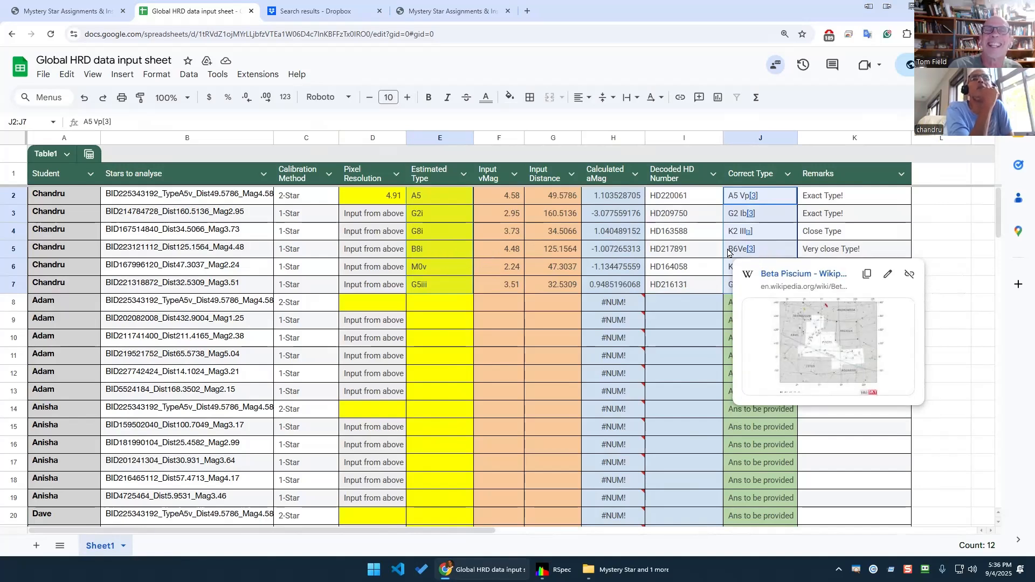
left_click(440, 232)
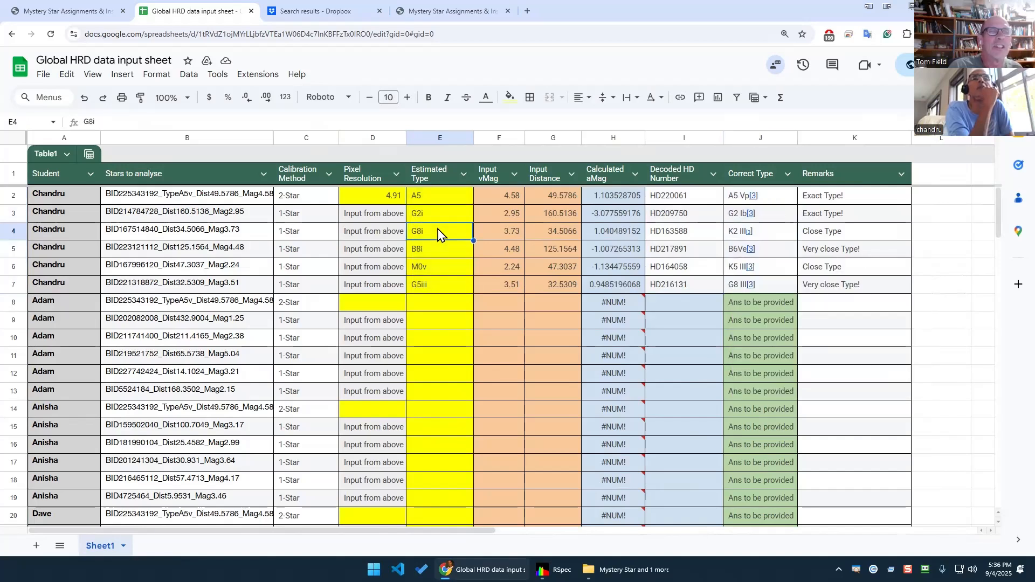
mouse_move(760, 230)
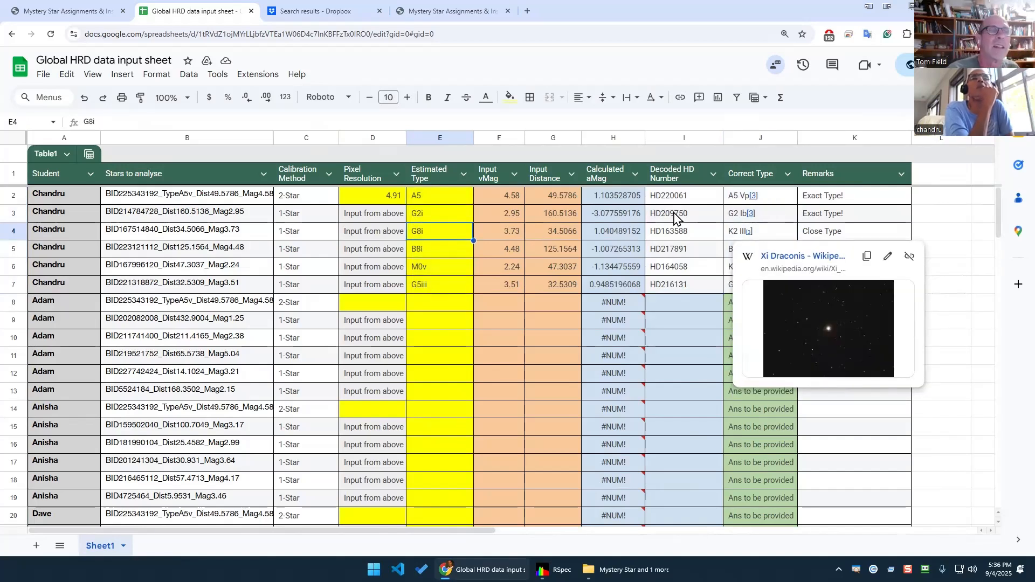
key("Up")
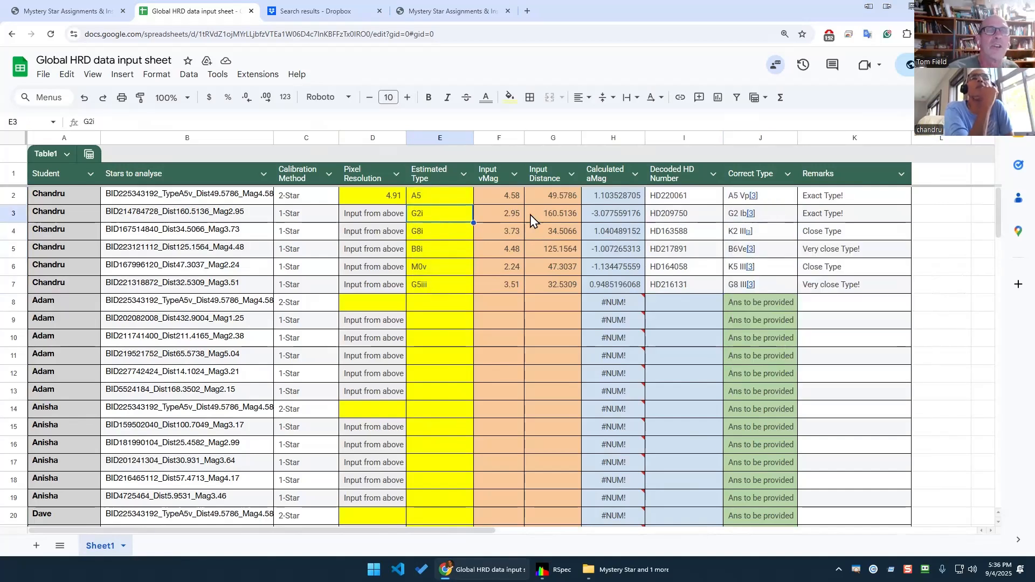
left_click(778, 221)
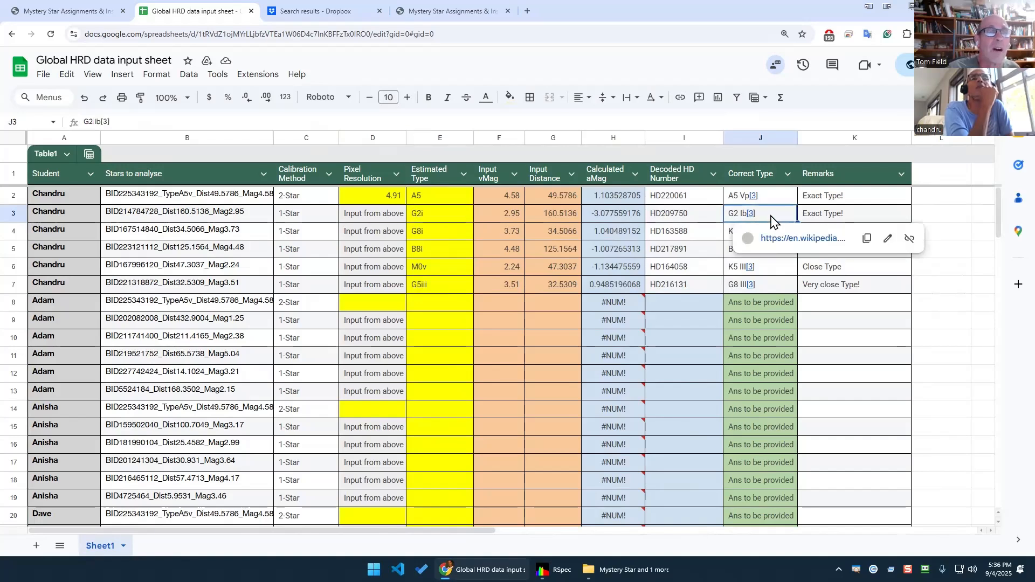
left_click(431, 201)
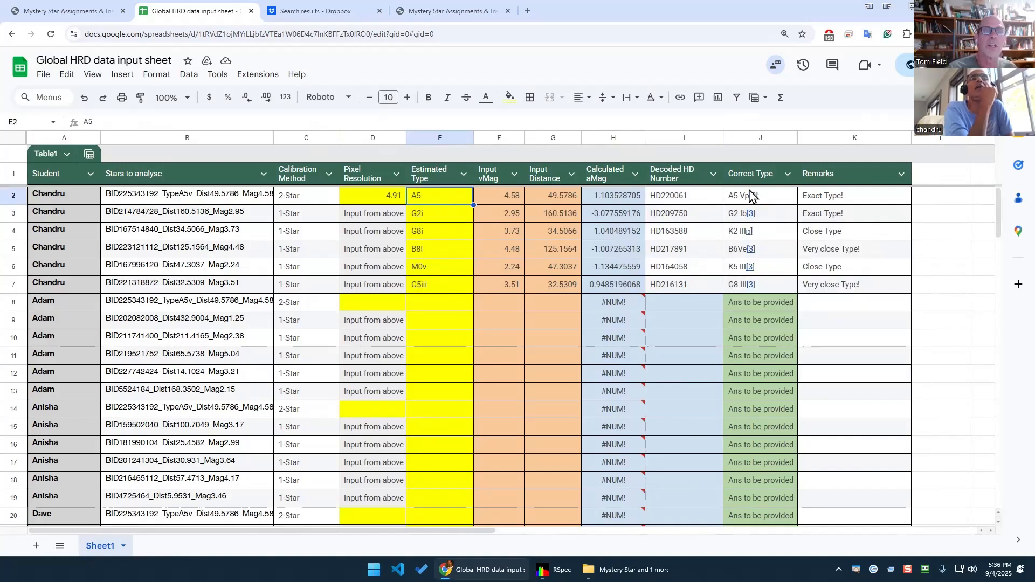
left_click(769, 196)
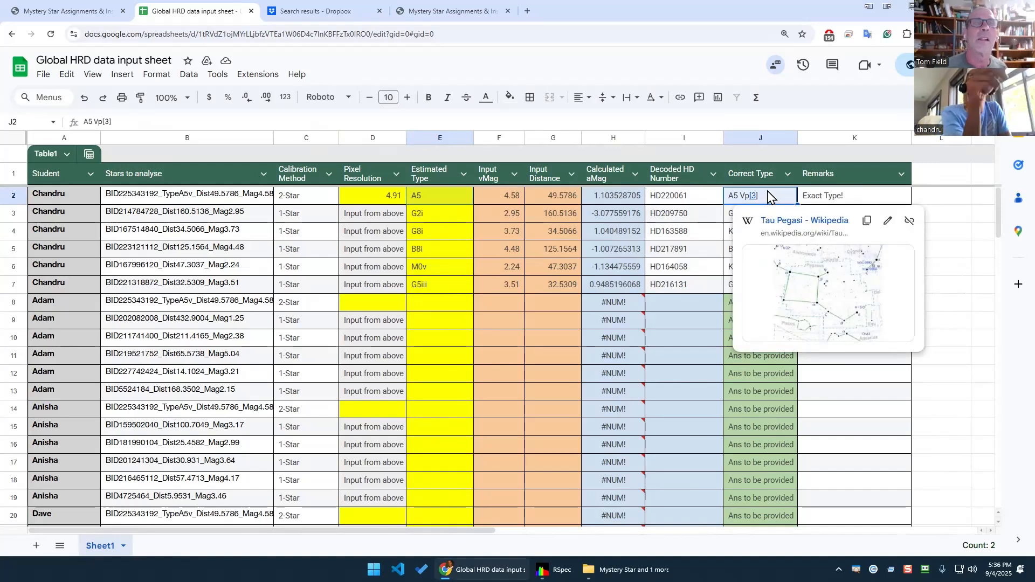
key("F2")
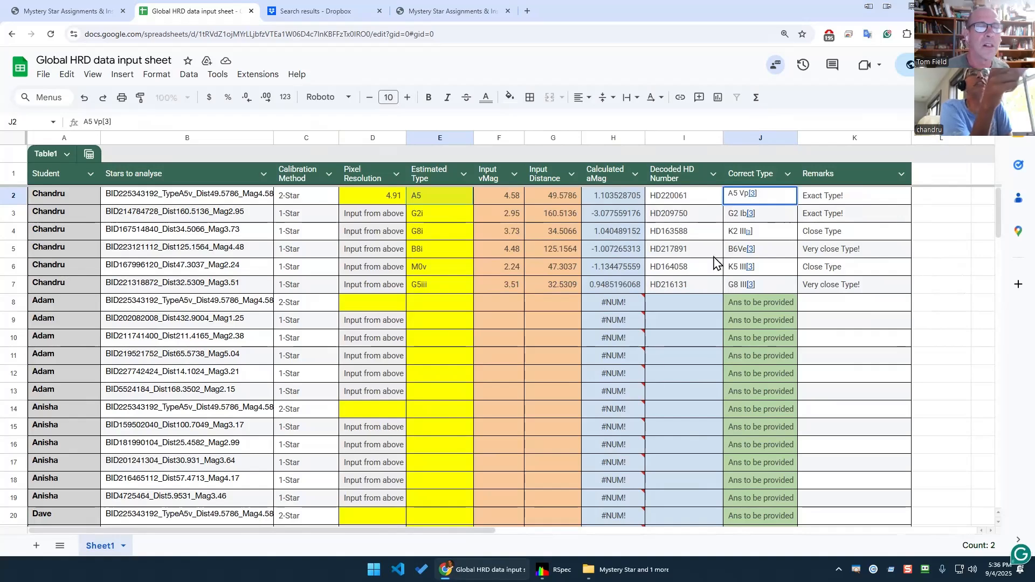
left_click(552, 569)
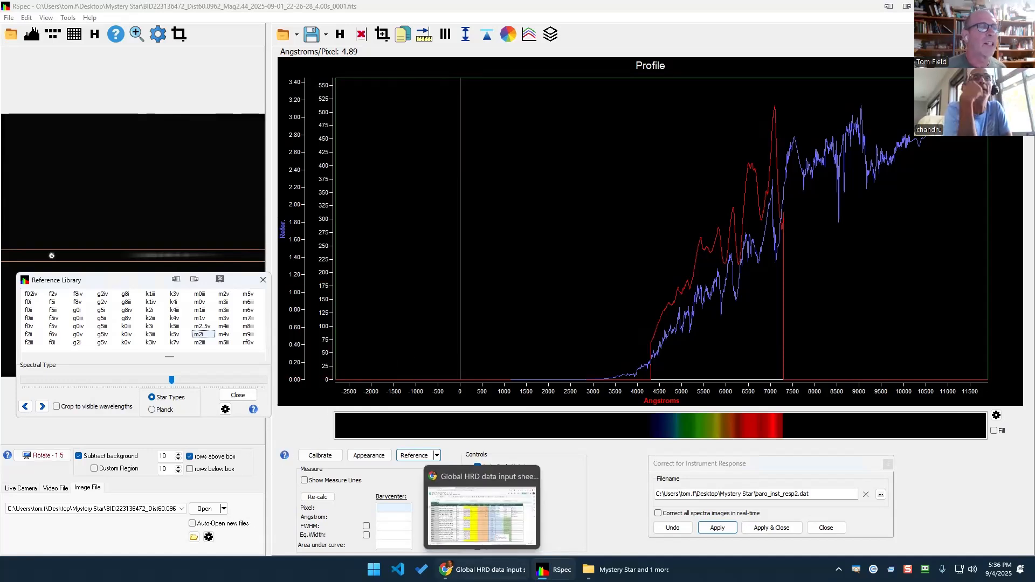
Close the library and response dialogs and remove the m3i reference overlay from the profile.
left_click(246, 398)
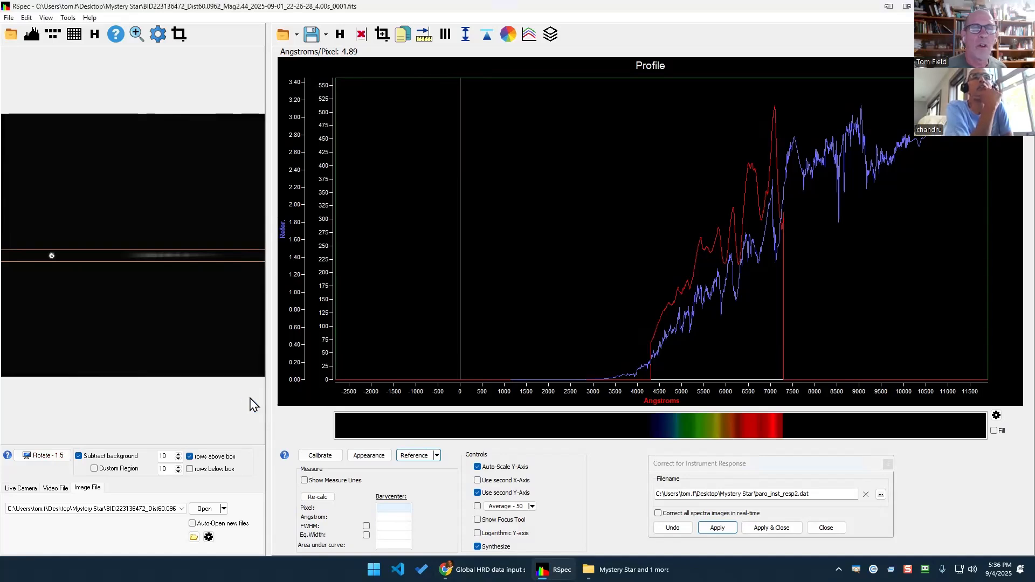
left_click(828, 528)
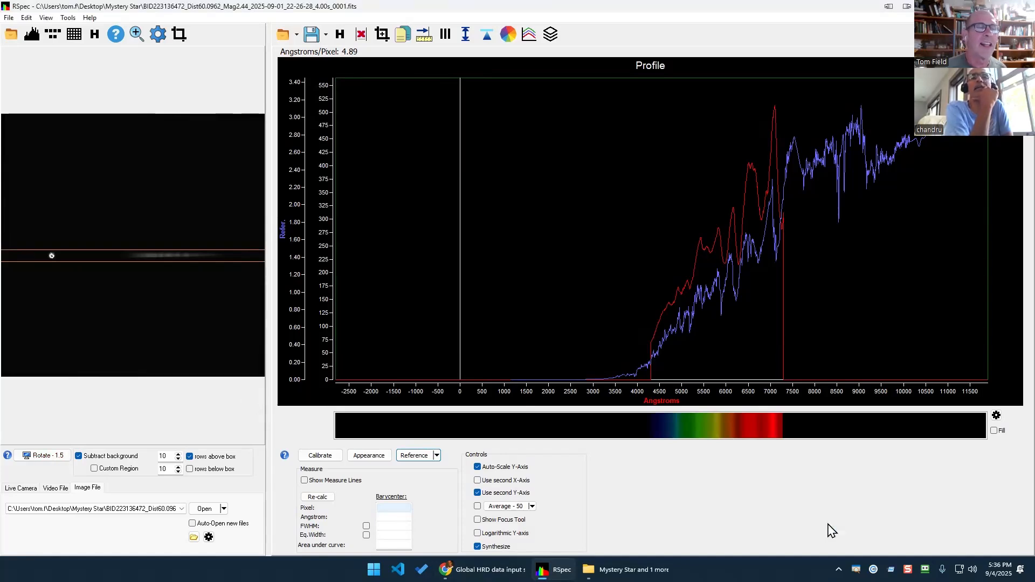
left_click(437, 457)
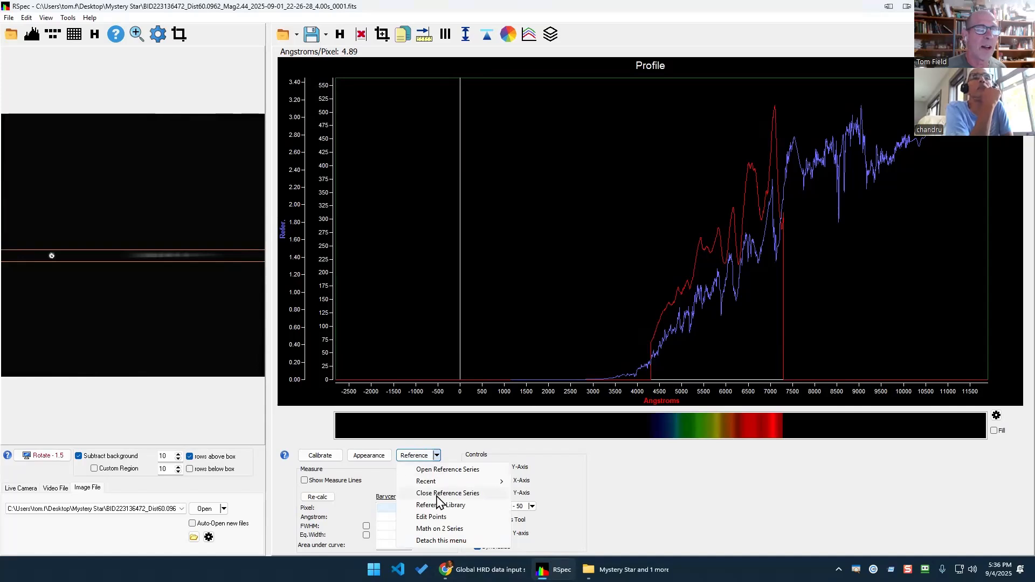
left_click(437, 493)
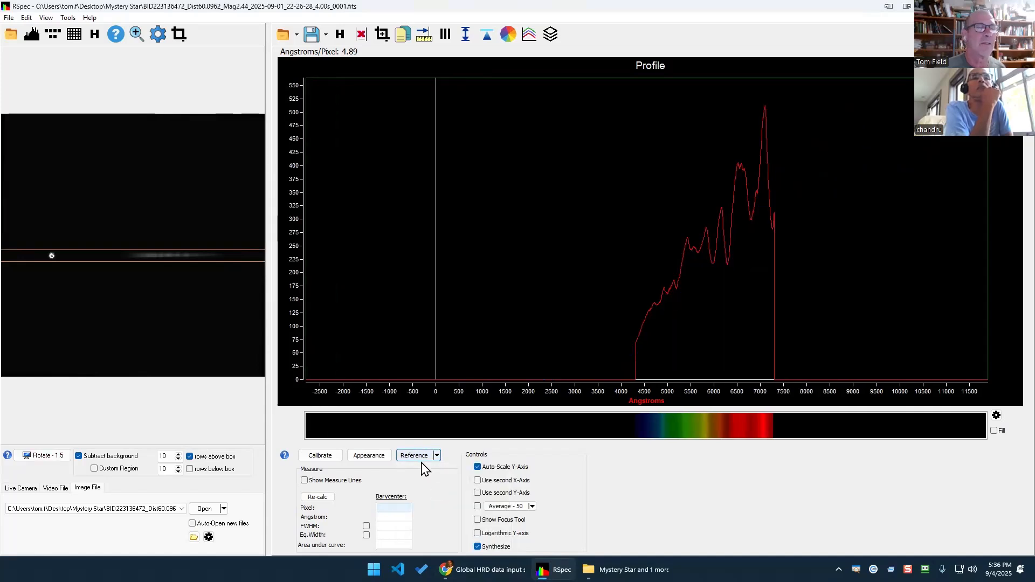
left_click(625, 570)
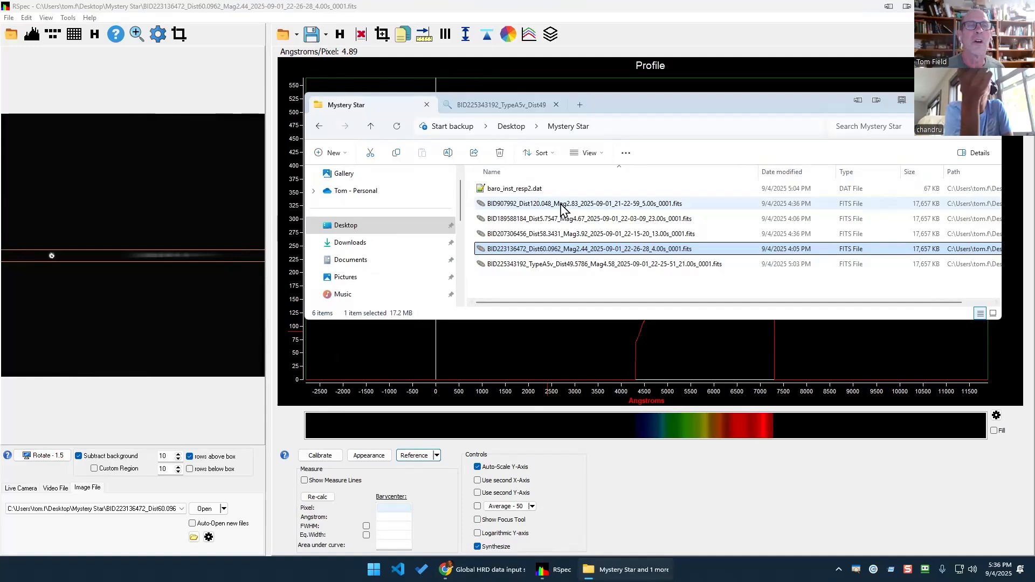
Copy the star name BID223121112_Dist125.1564_Mag4.48 from cell B5 of the HRD sheet.
left_click(486, 570)
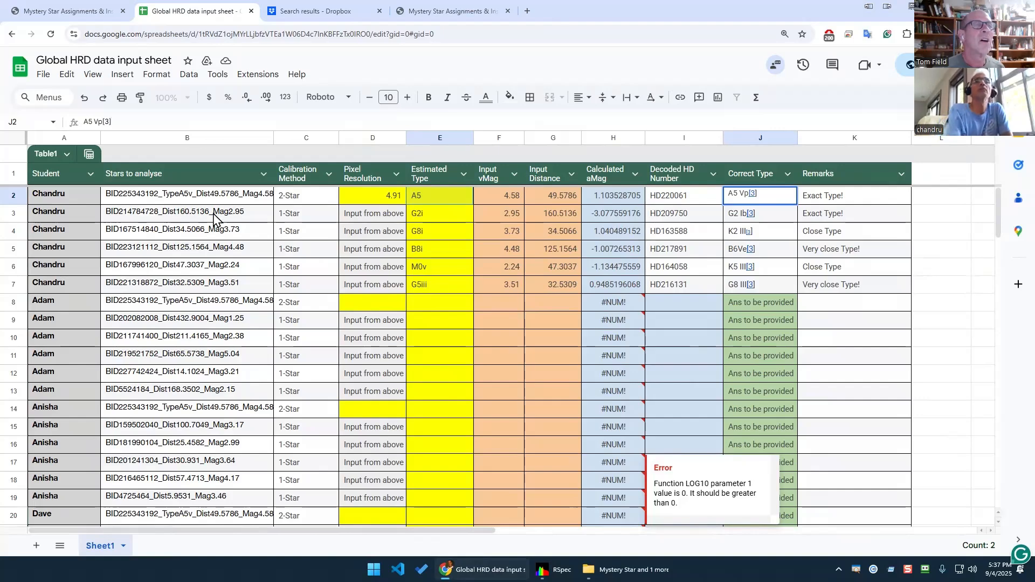
left_click(210, 255)
right_click(210, 255)
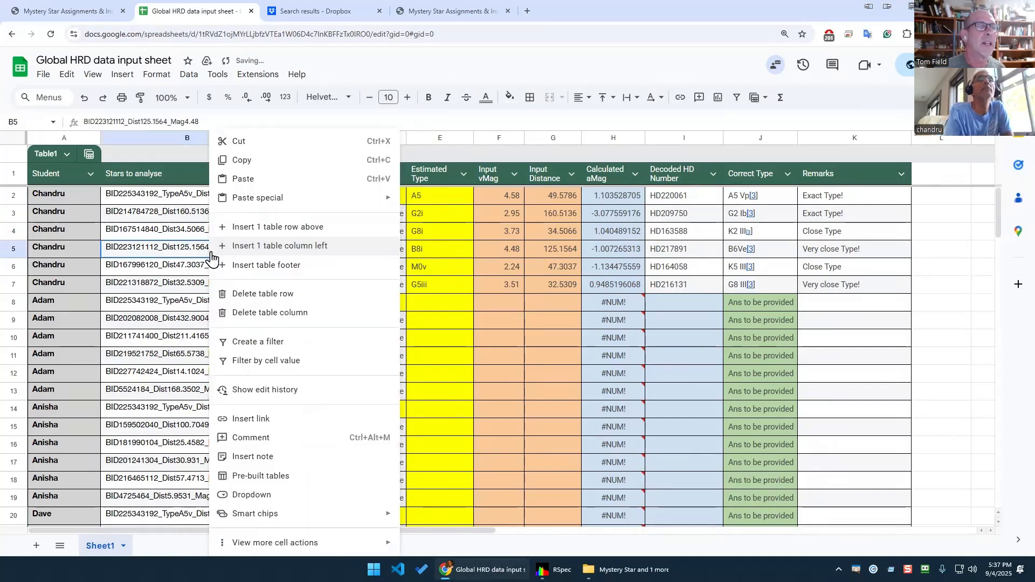
left_click(259, 169)
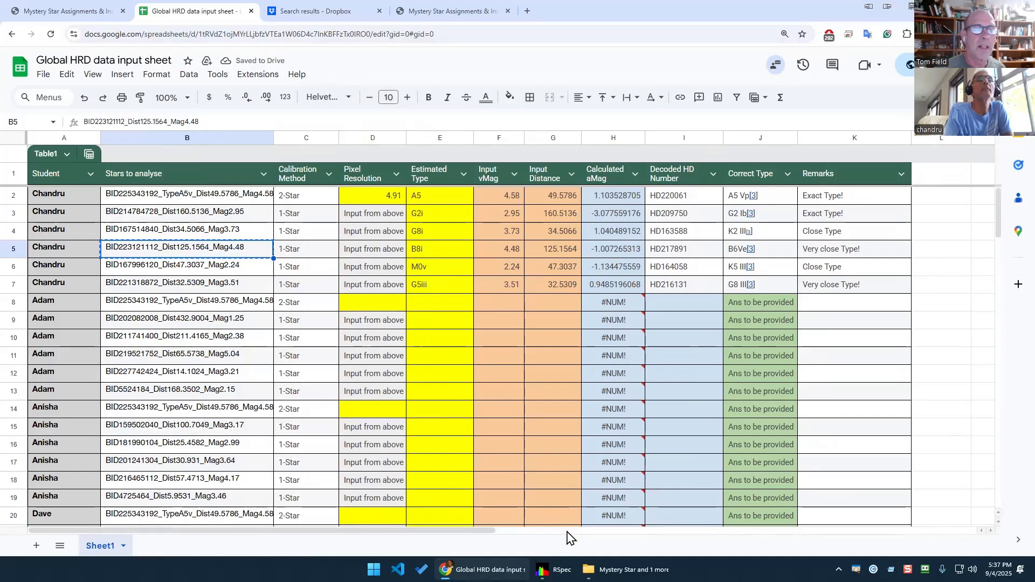
Look over the folder's earlier file search results, then go to the Dropbox search results.
left_click(620, 570)
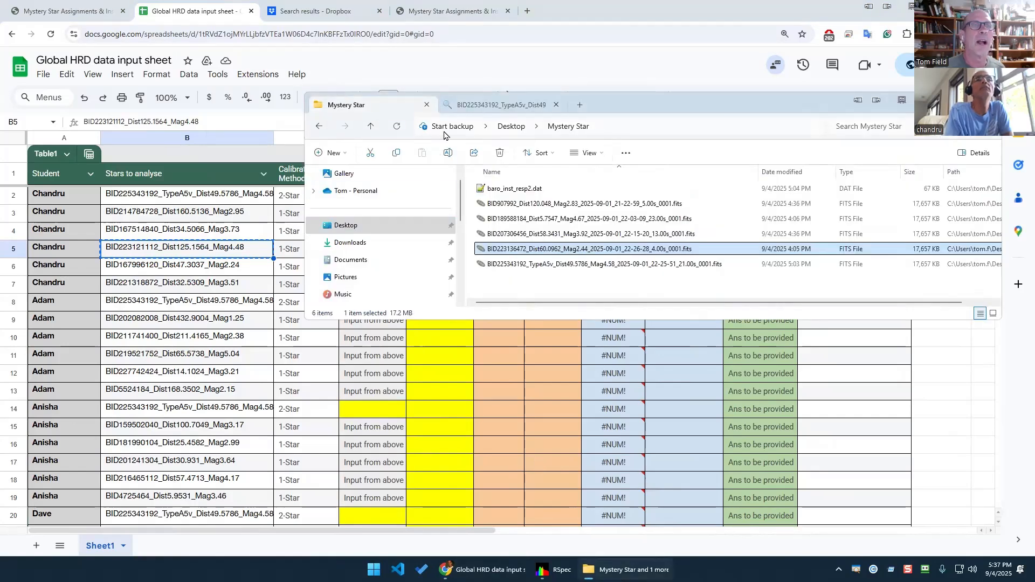
left_click(475, 106)
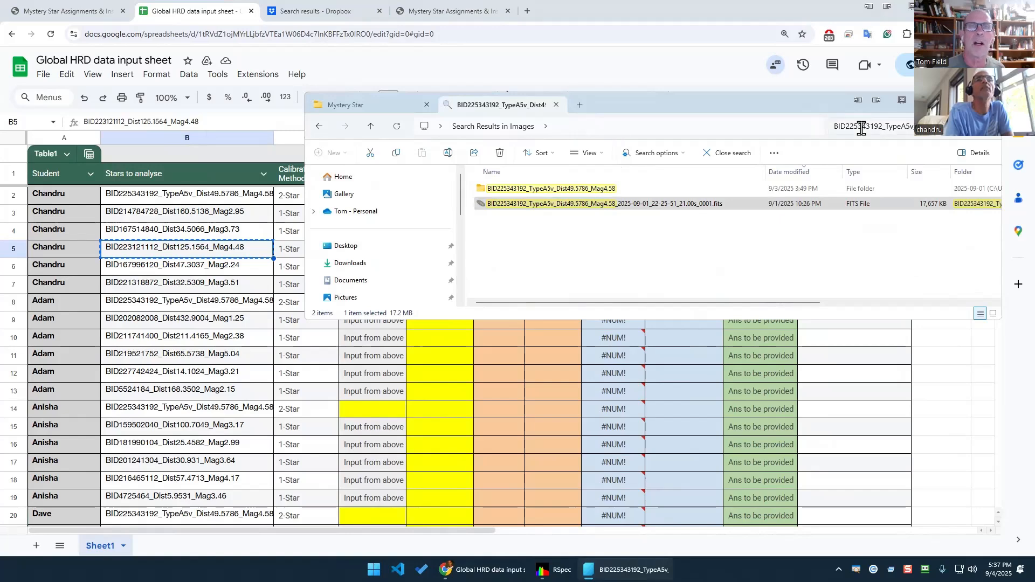
left_click(861, 127)
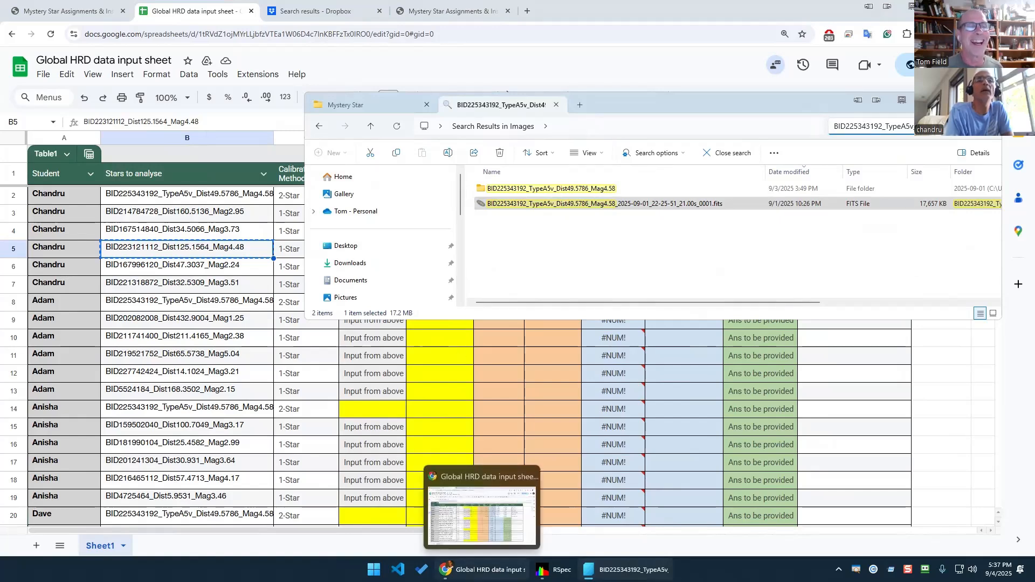
left_click(475, 570)
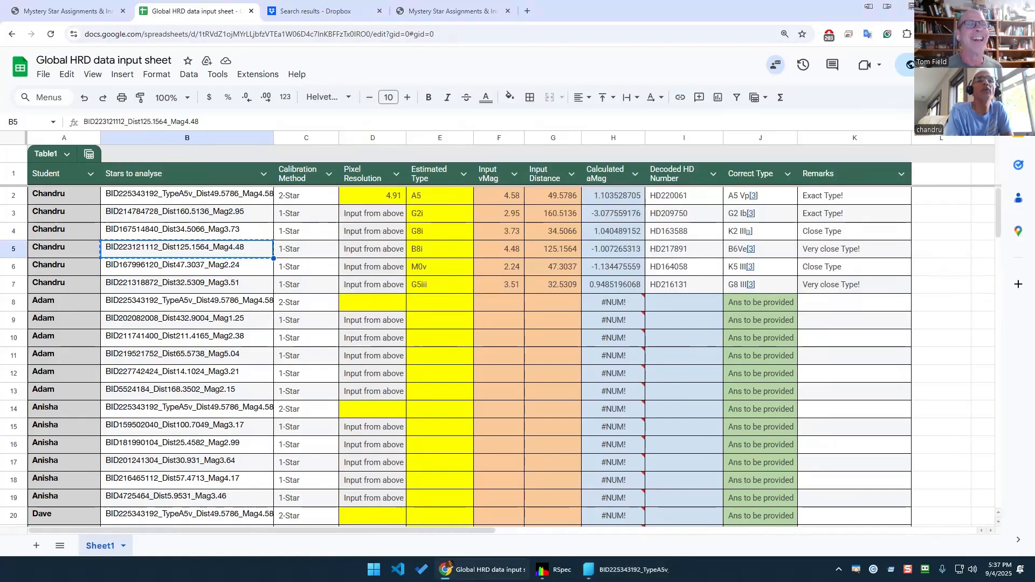
left_click(355, 15)
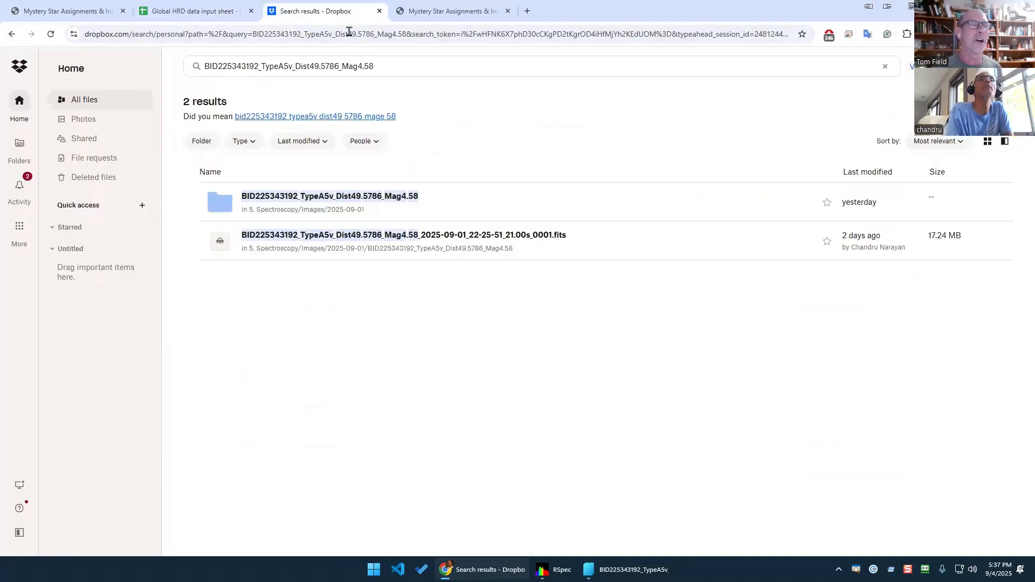
Search Dropbox with the pasted name and download the BID225343192_TypeA5v FITS file to Mystery Star.
left_click(407, 67)
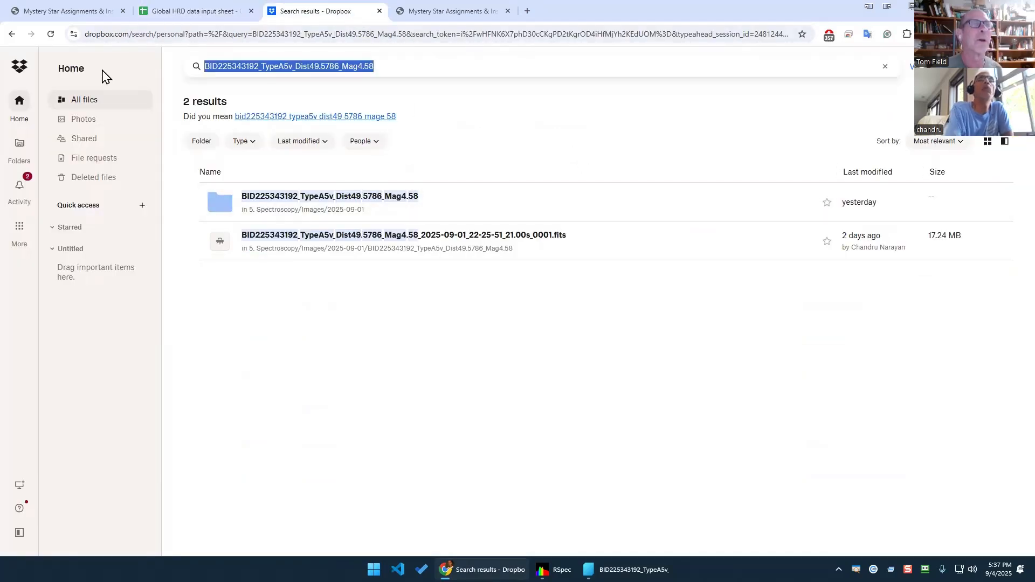
key("ctrl+v")
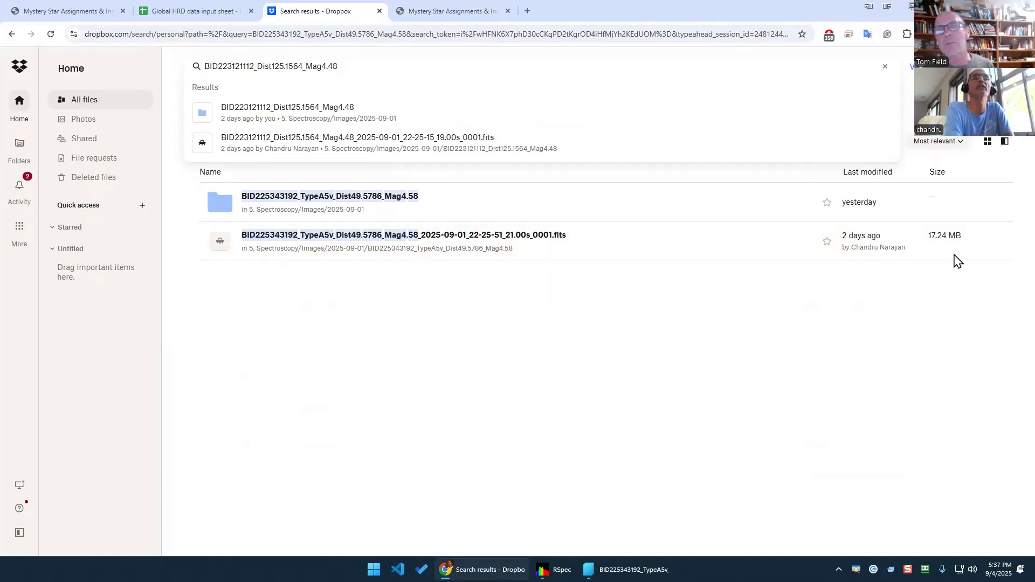
left_click(981, 242)
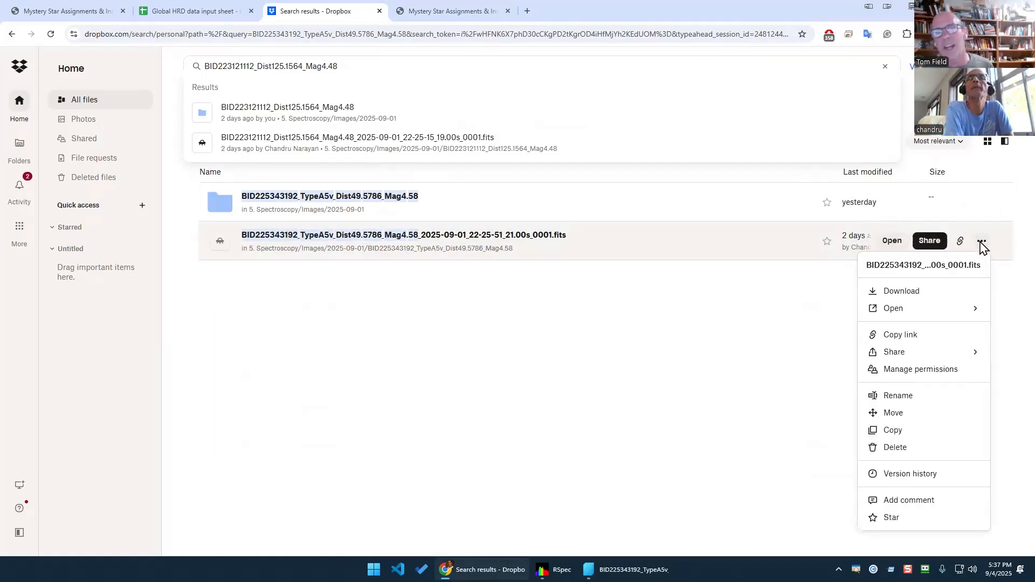
left_click(911, 304)
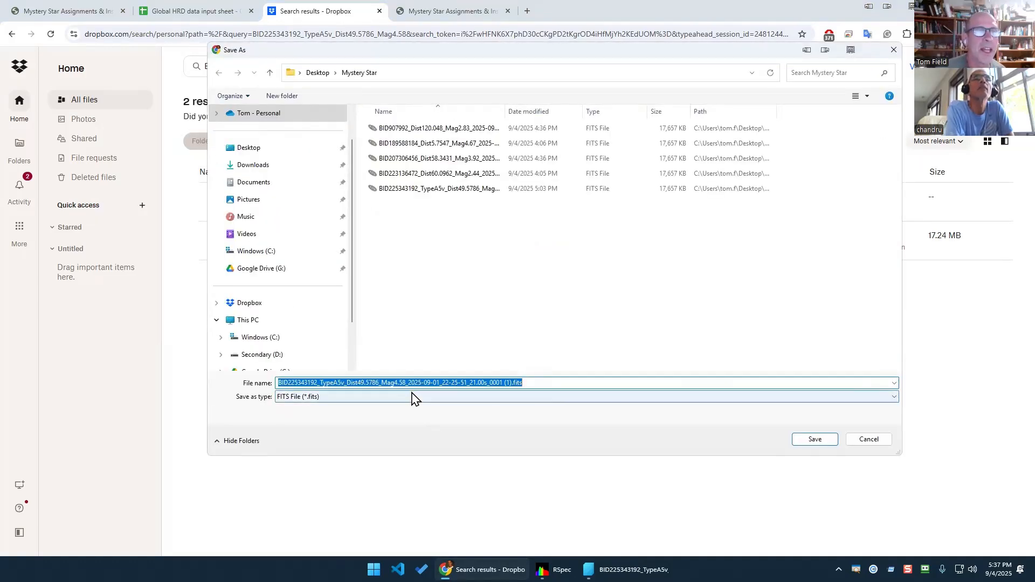
left_click(813, 445)
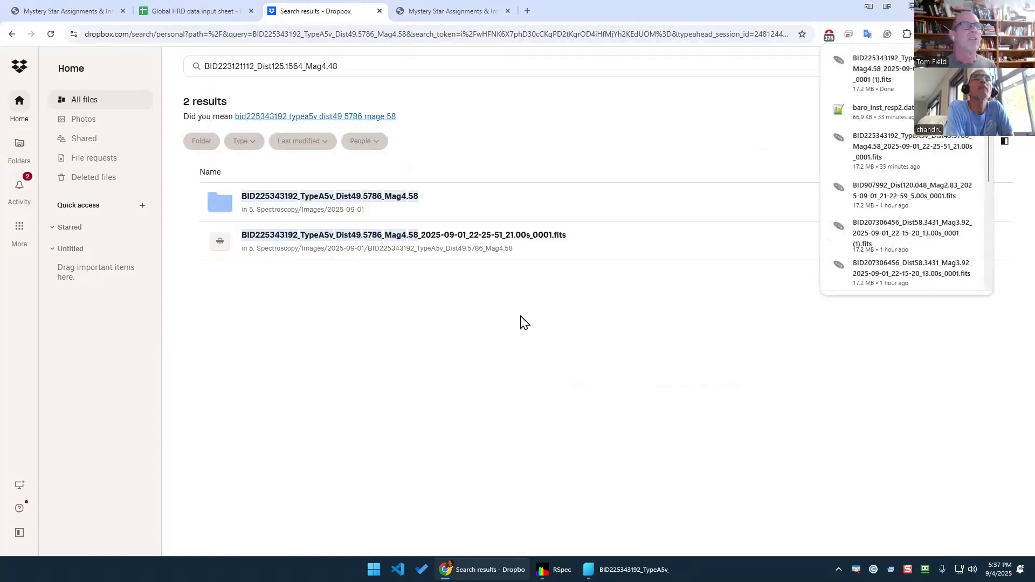
mouse_move(550, 570)
left_click(553, 520)
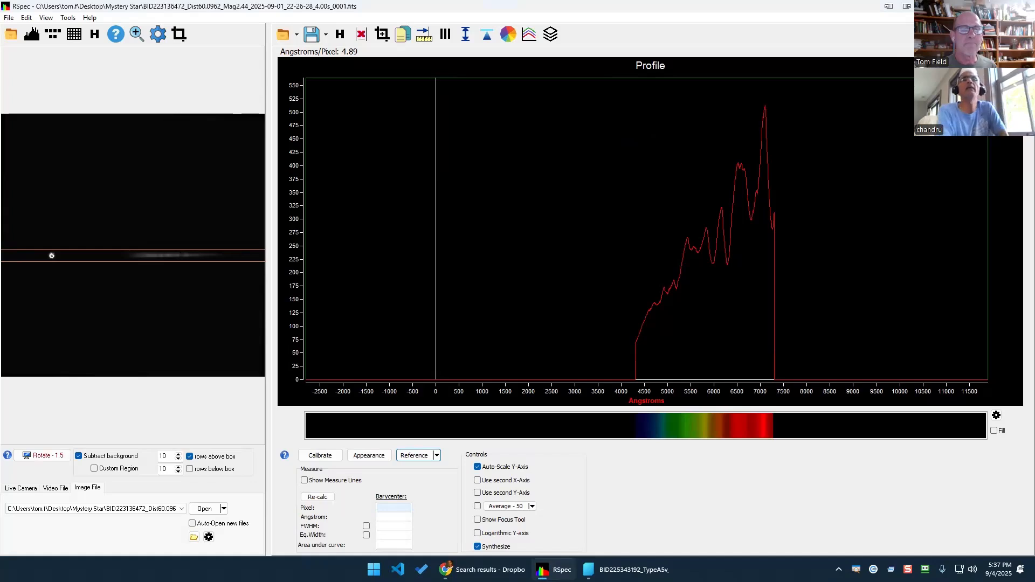
Copy the star name BID223121112_Dist125.1564_Mag4.48 from cell B5 once more.
mouse_move(485, 569)
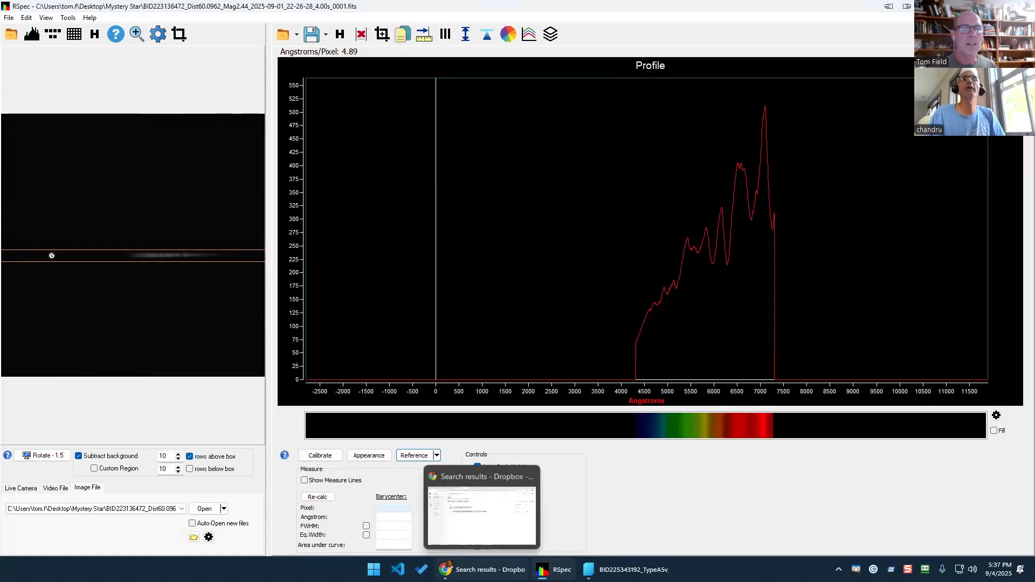
left_click(482, 504)
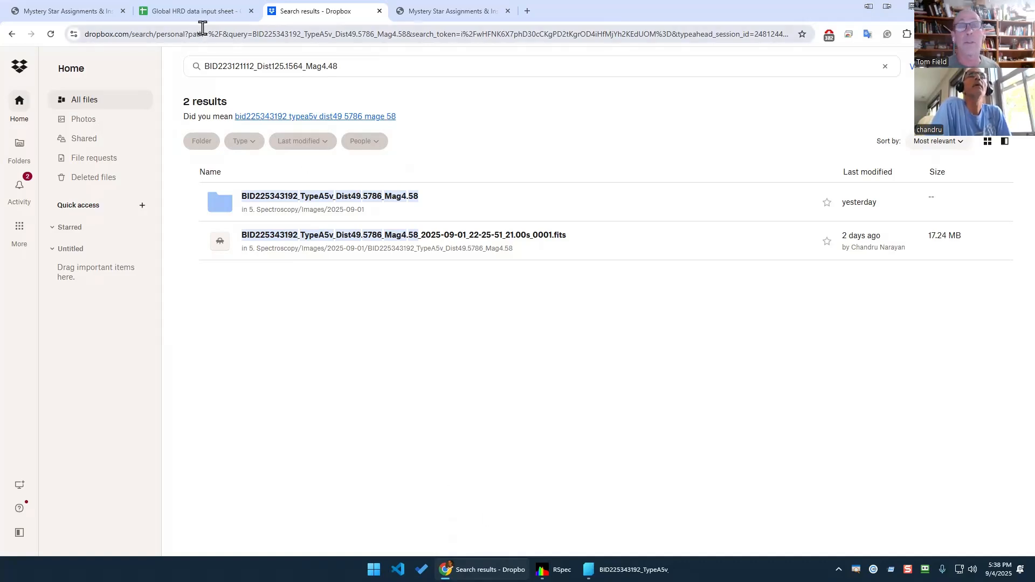
left_click(222, 12)
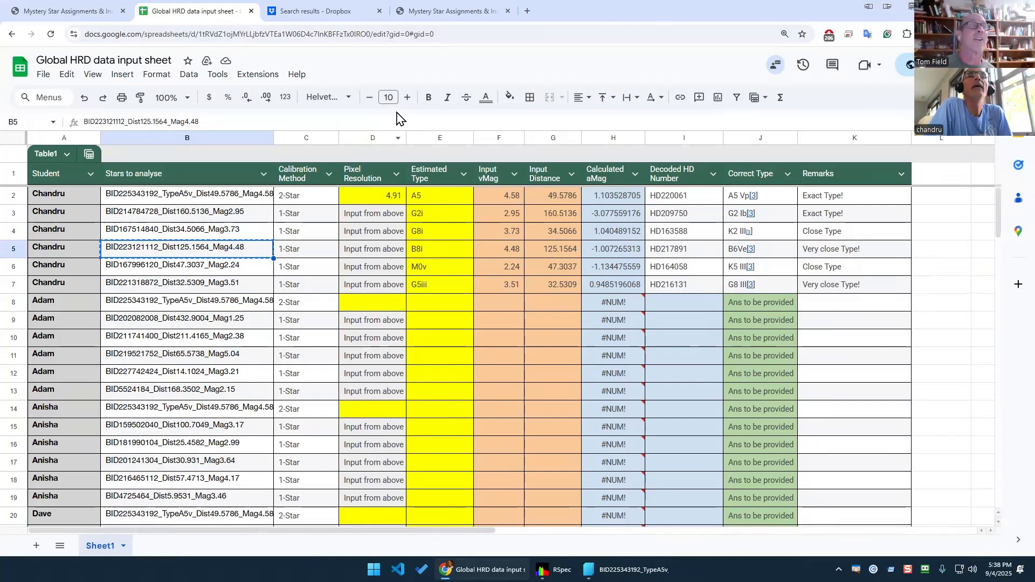
right_click(238, 253)
left_click(269, 160)
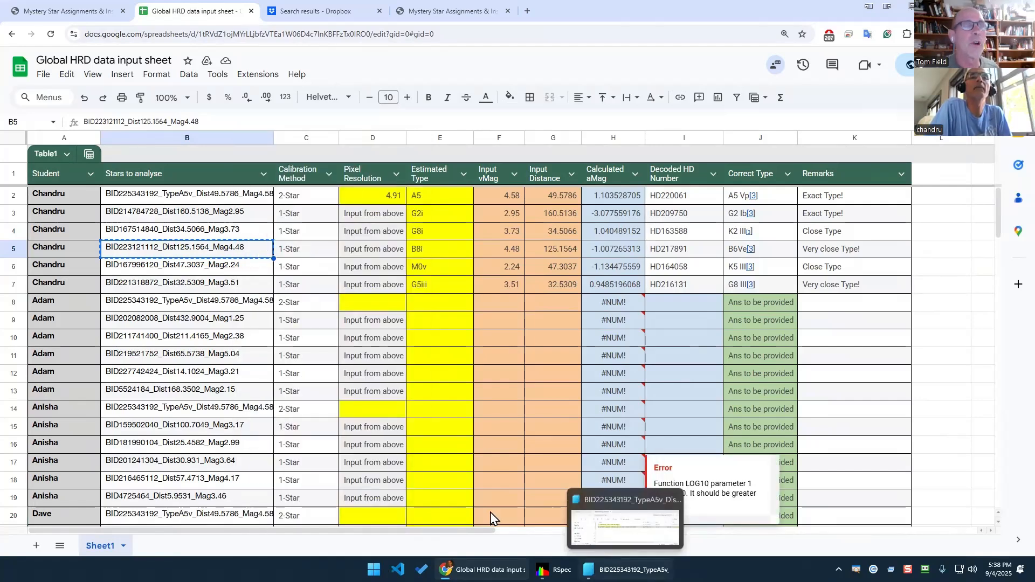
Search Dropbox for BID223121112 and save its .fits file into the Mystery Star folder.
left_click(305, 12)
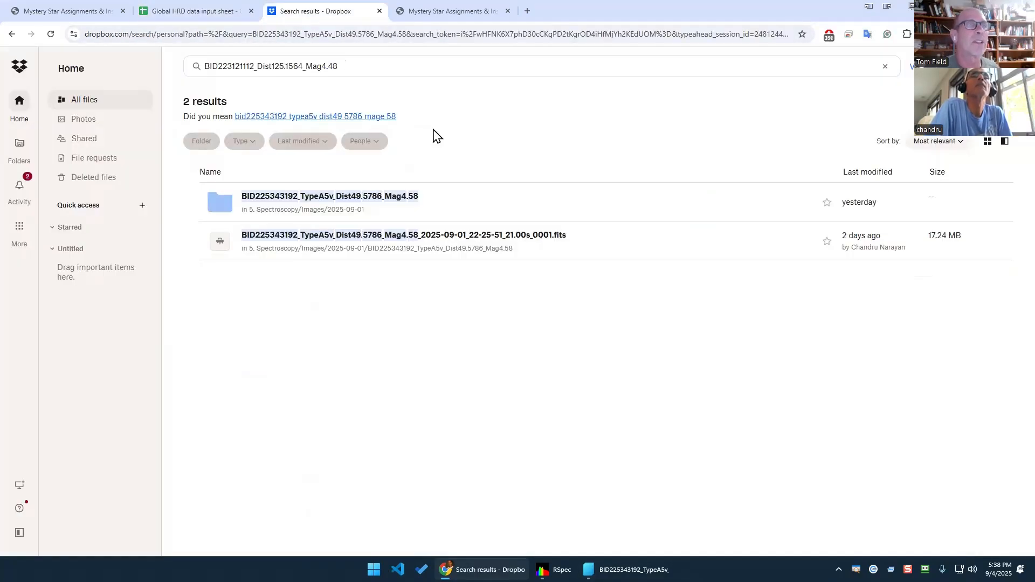
left_click_drag(398, 64, 28, 66)
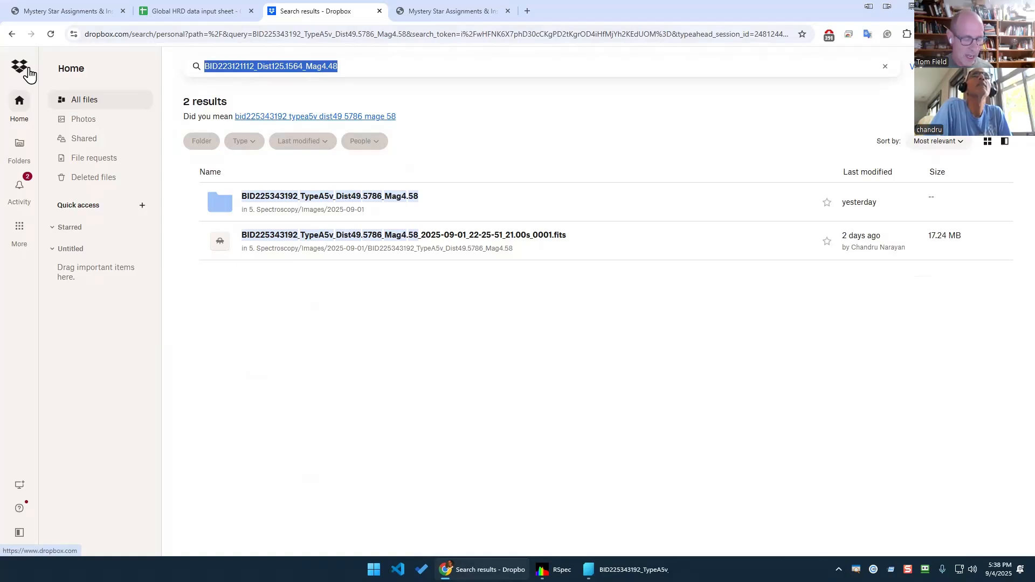
key("ctrl+v")
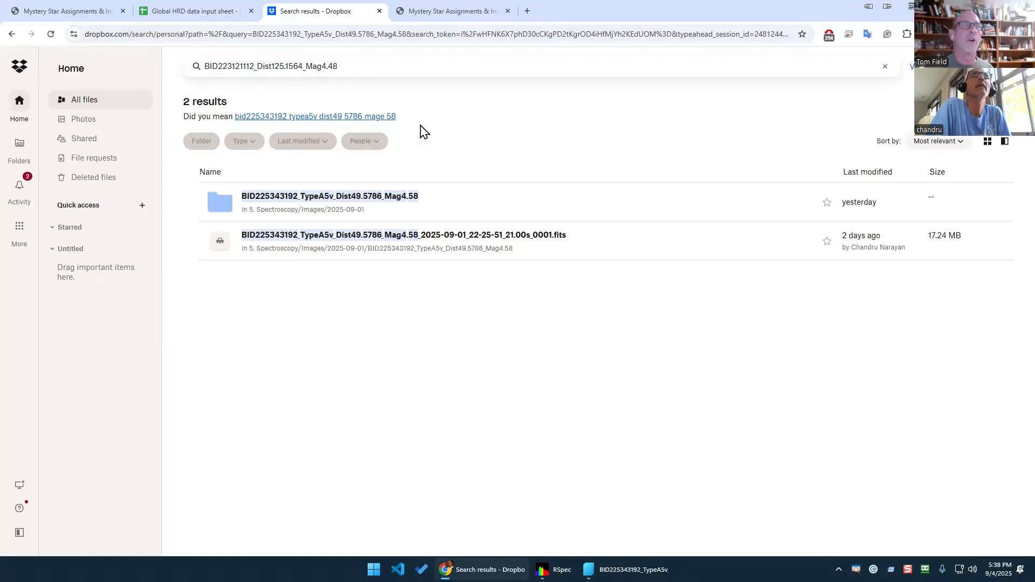
key("Return")
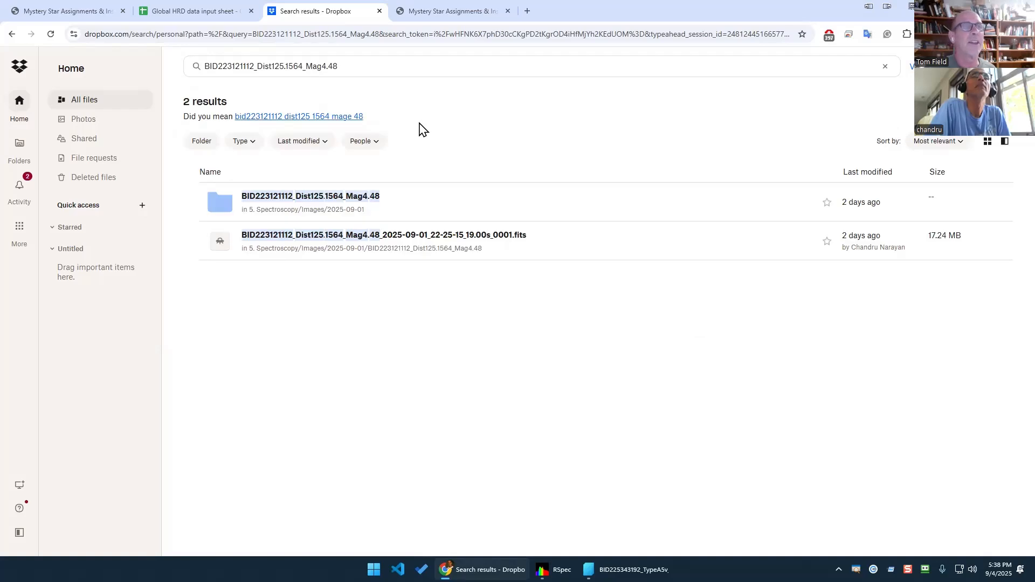
left_click(982, 244)
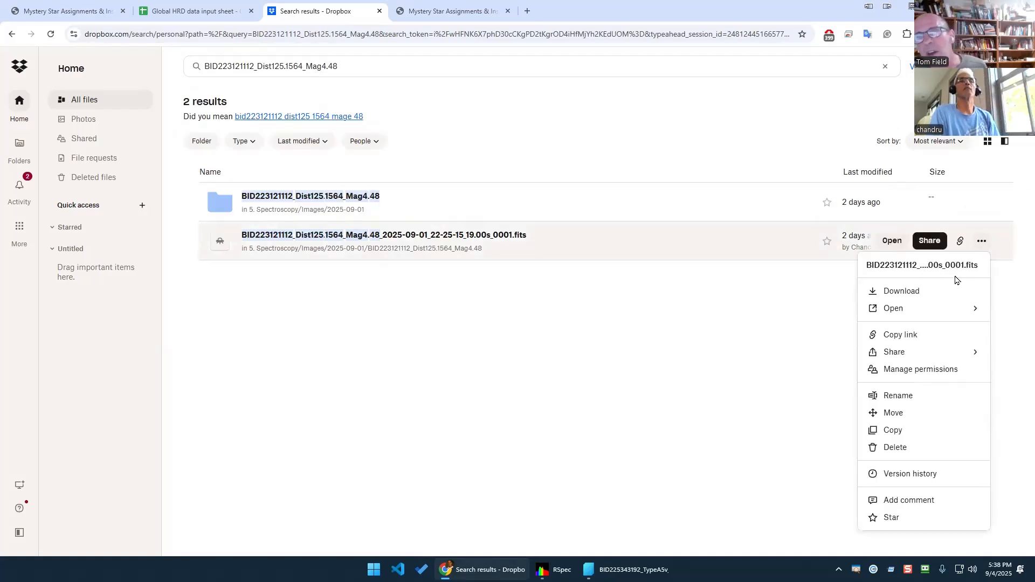
left_click(919, 294)
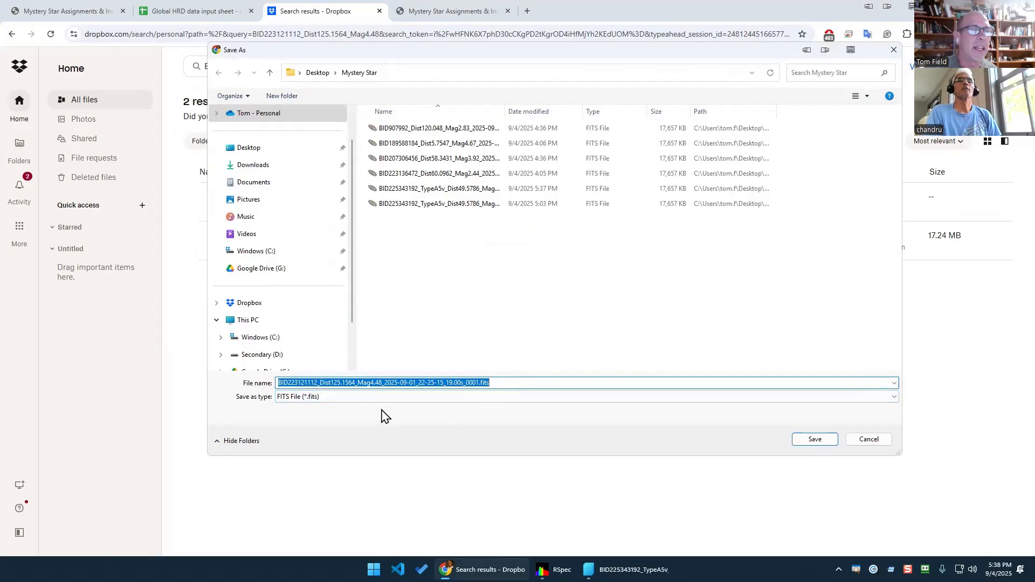
left_click(815, 441)
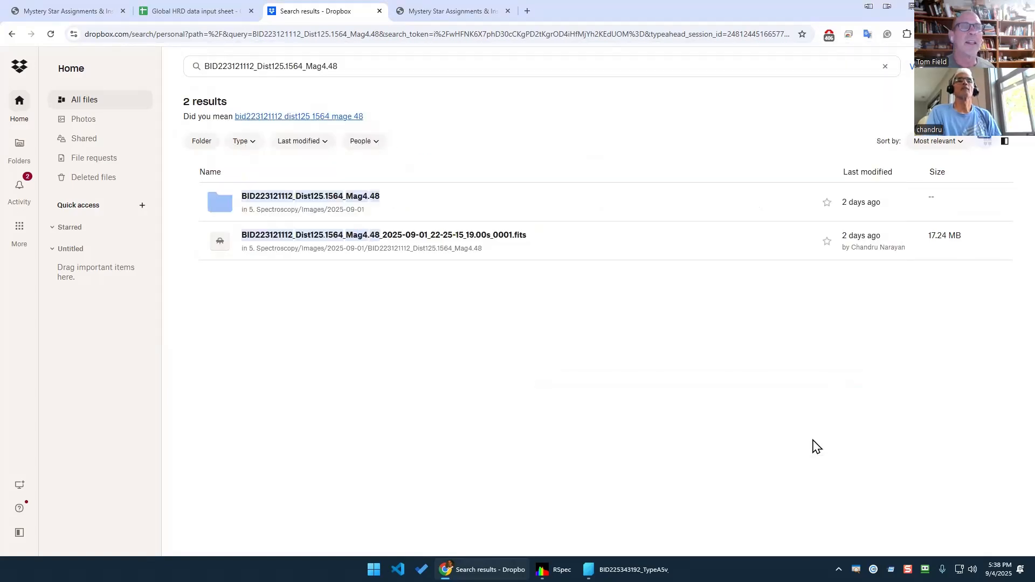
Load the BID223121112 FITS file into RSpec from the Mystery Star folder and close Explorer.
left_click(554, 569)
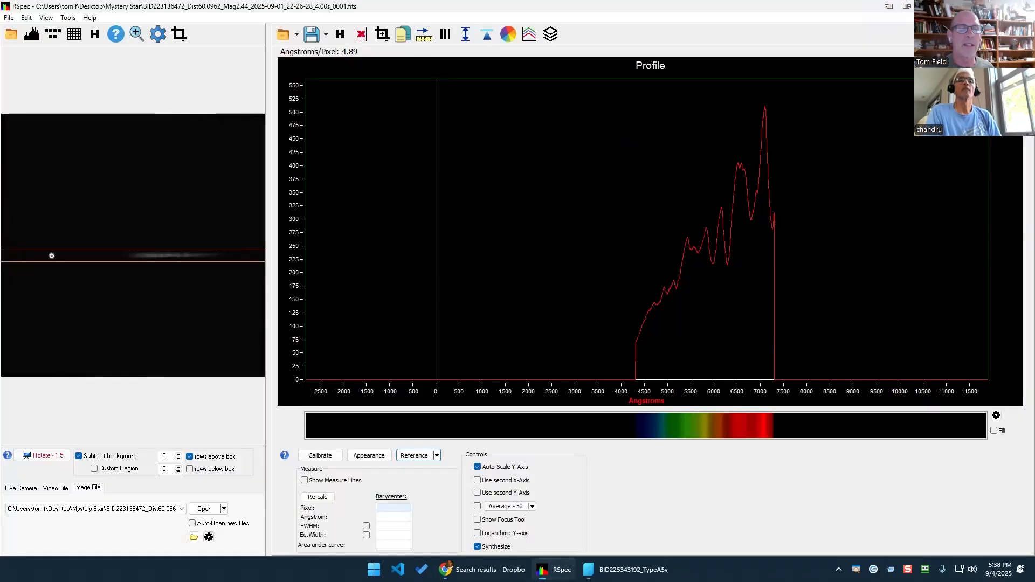
left_click(625, 569)
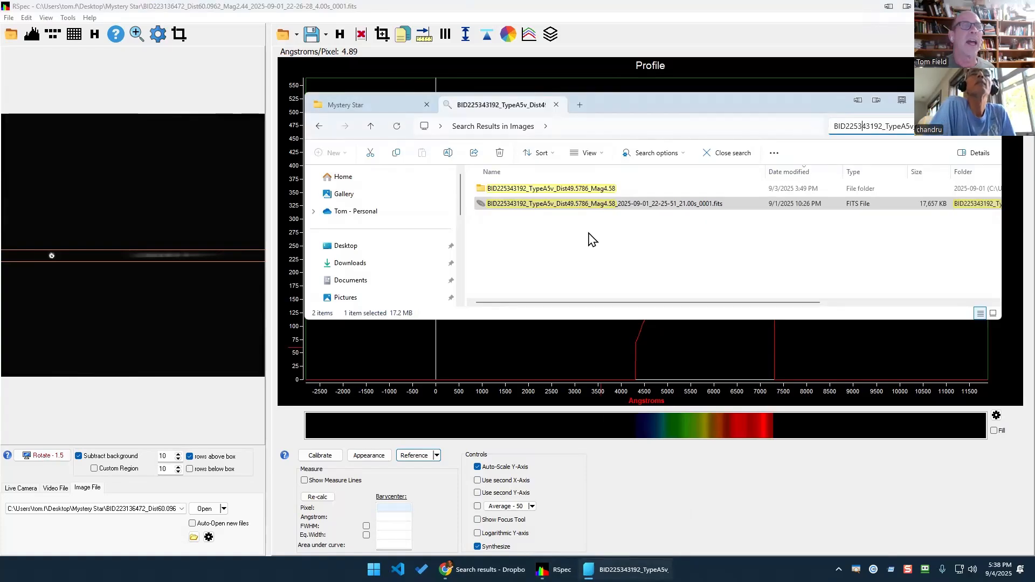
left_click(401, 107)
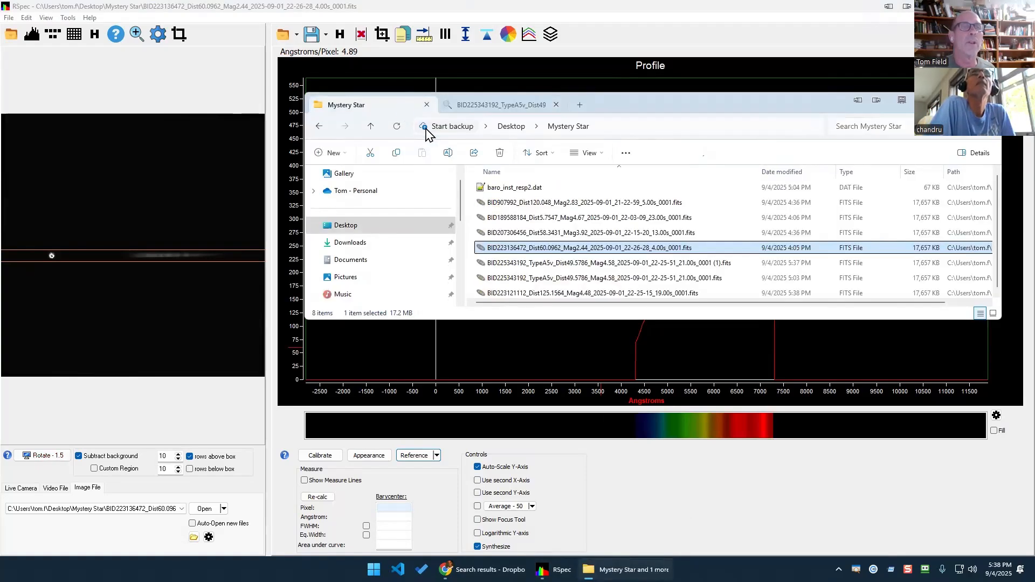
left_click(584, 294)
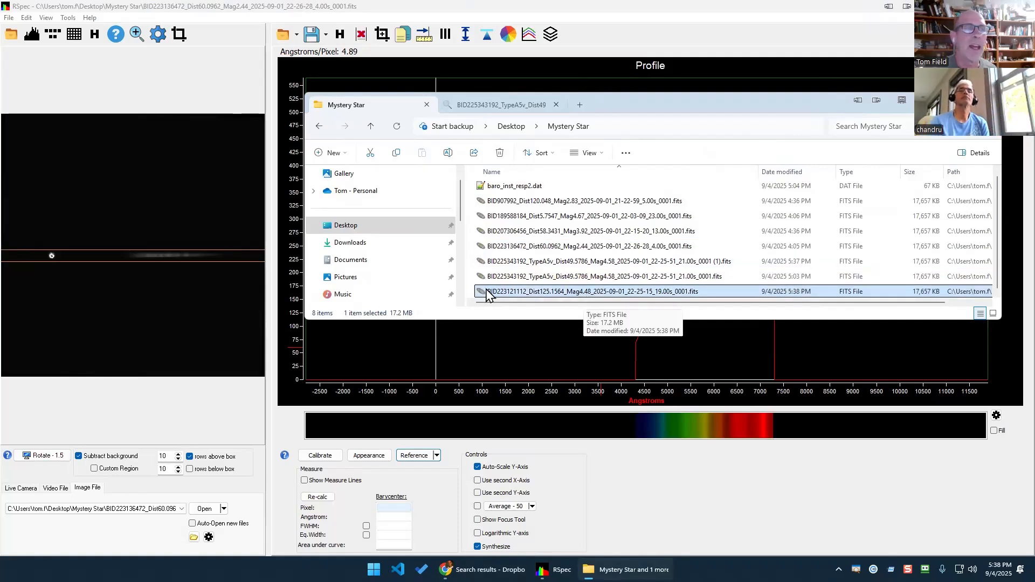
left_click_drag(487, 292, 157, 292)
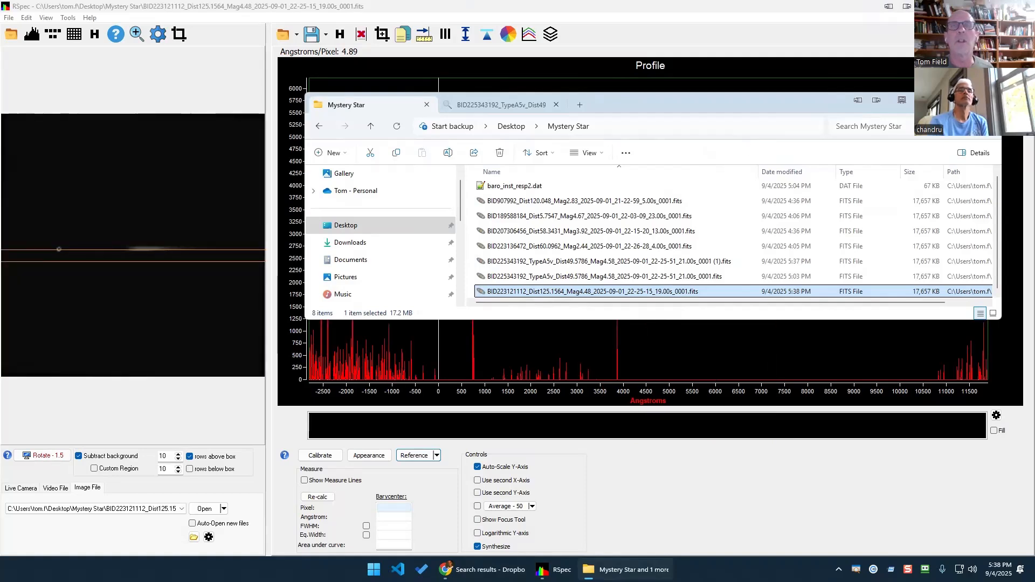
left_click(988, 101)
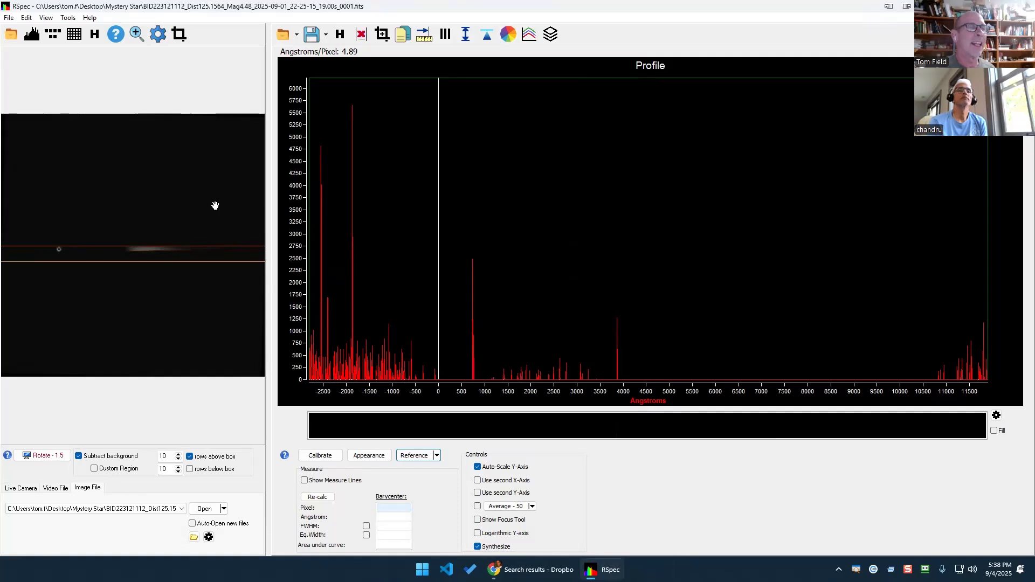
Tighten the extraction band and calibrate the zero-order peak as 0 Å.
left_click_drag(194, 283, 198, 281)
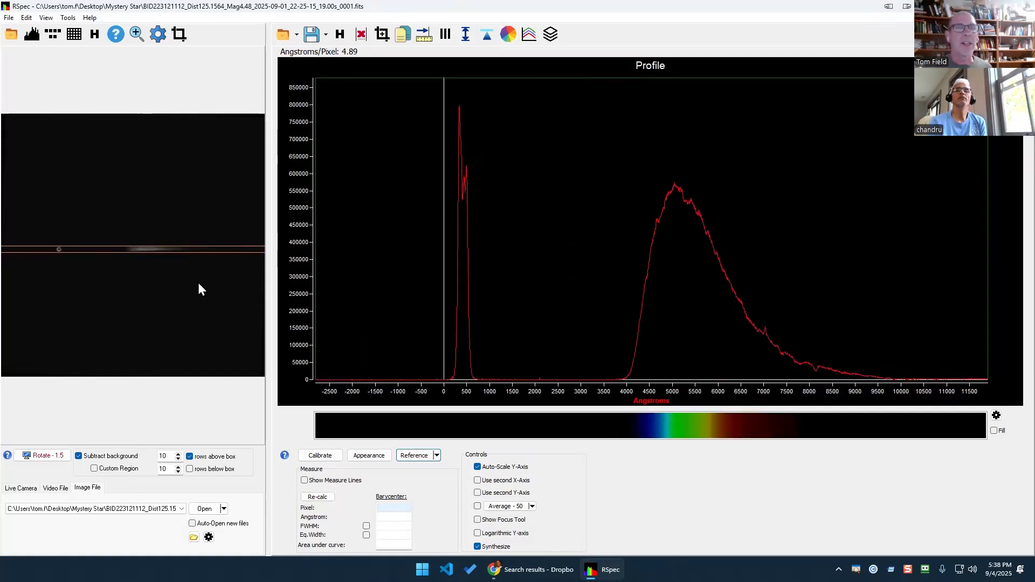
left_click(329, 456)
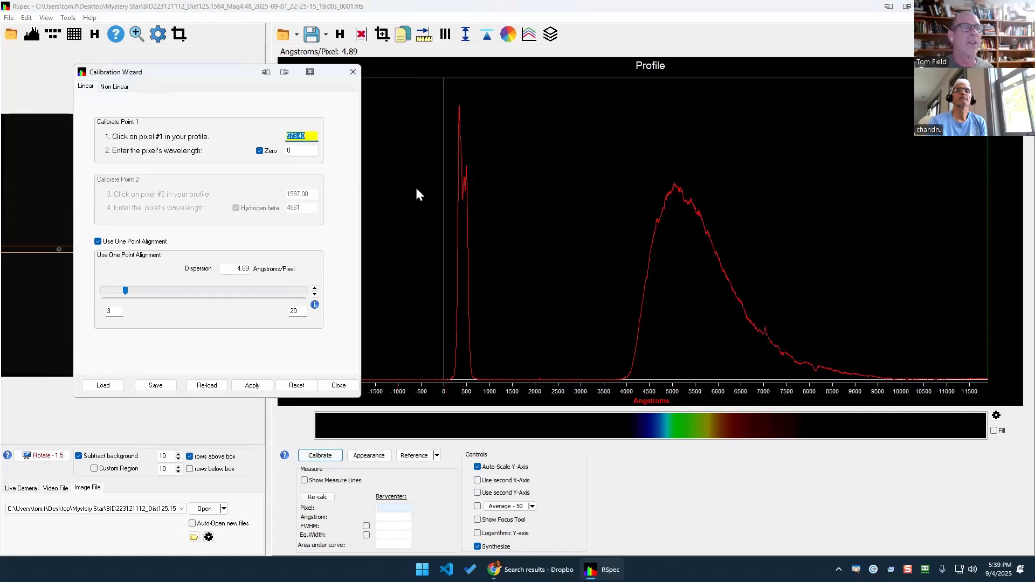
left_click(463, 195)
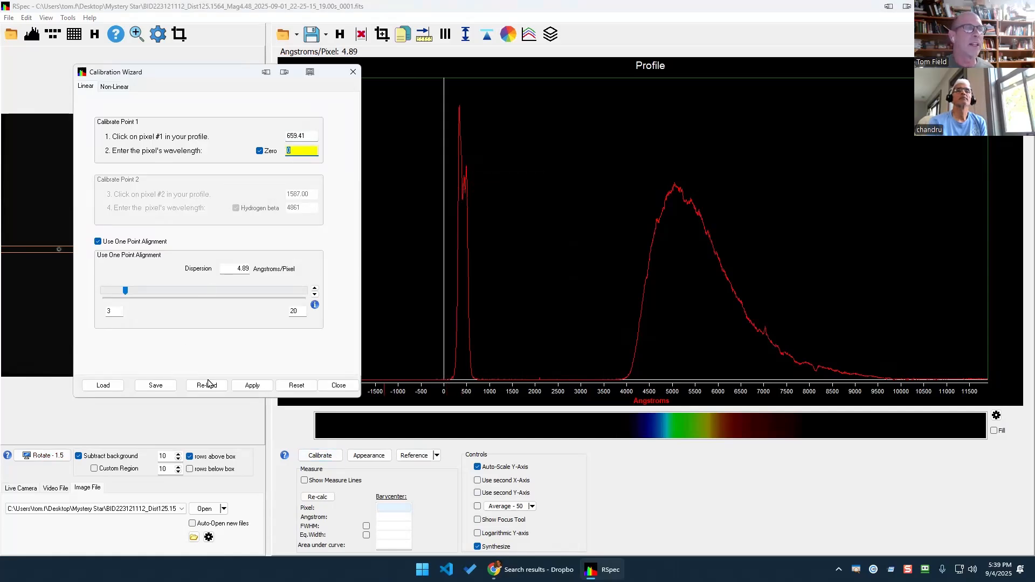
left_click(250, 385)
left_click(329, 386)
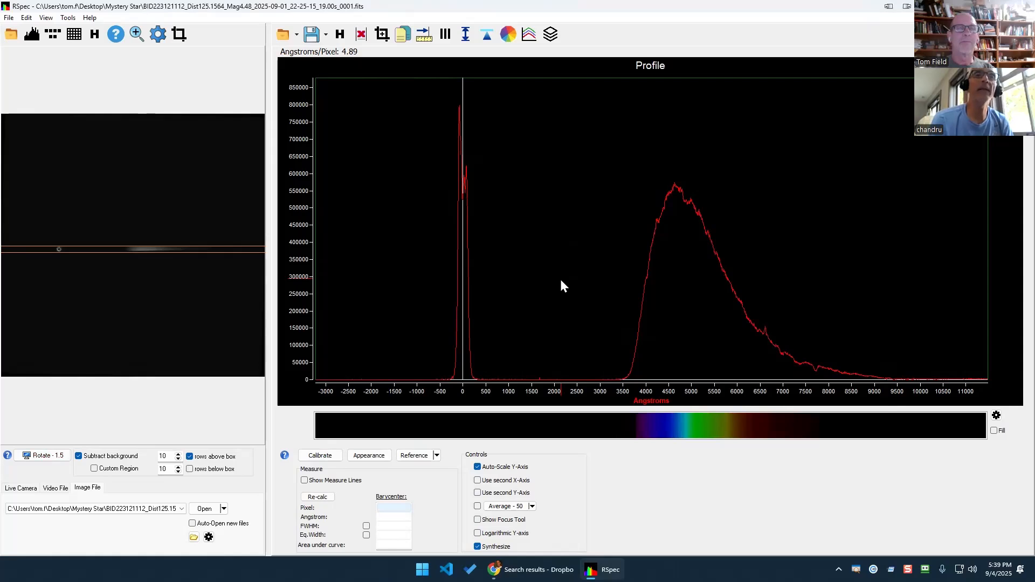
Apply the baro_inst_resp2.dat instrument response correction to the profile.
left_click(510, 36)
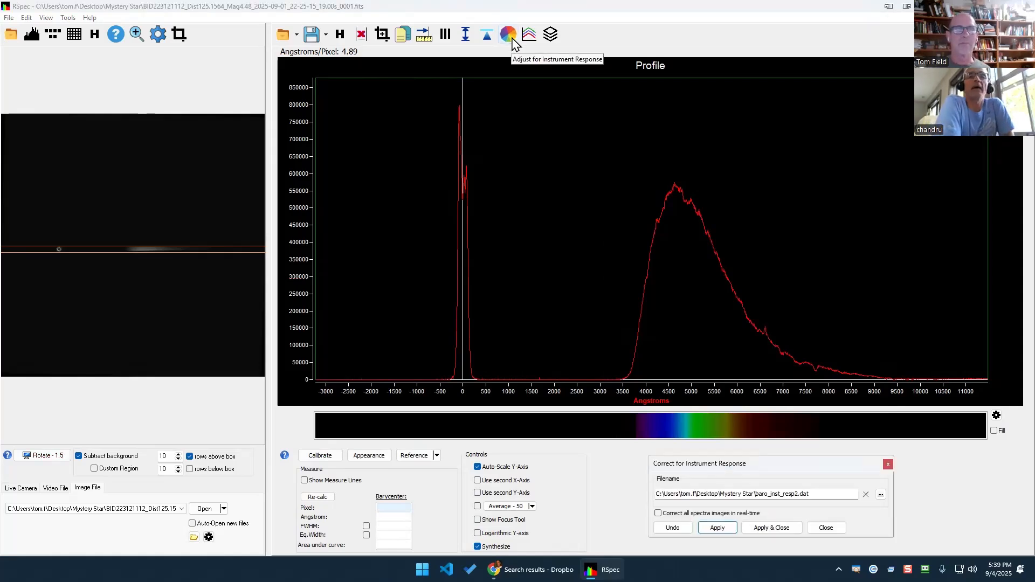
key("ctrl+2")
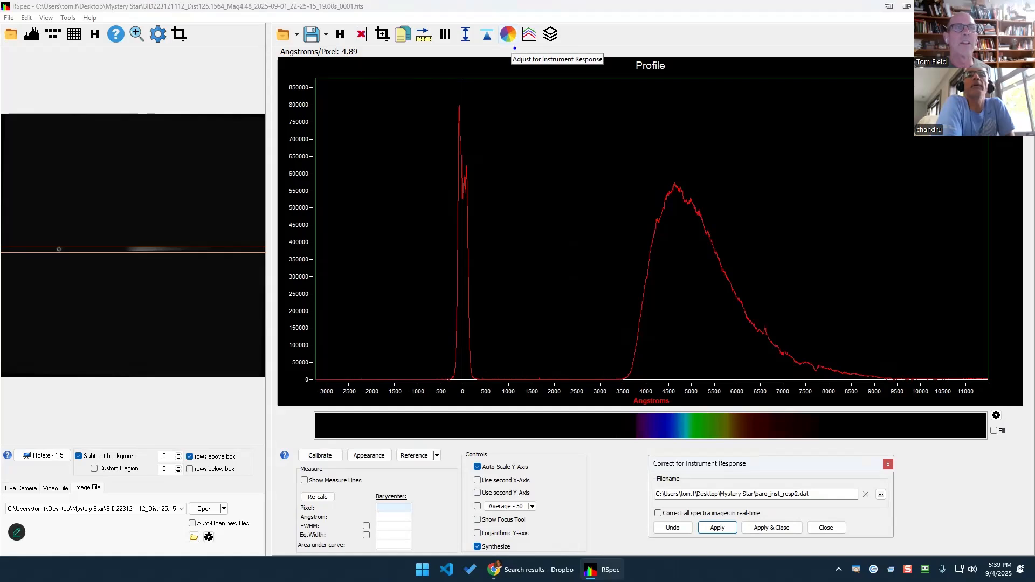
left_click_drag(514, 48, 511, 137)
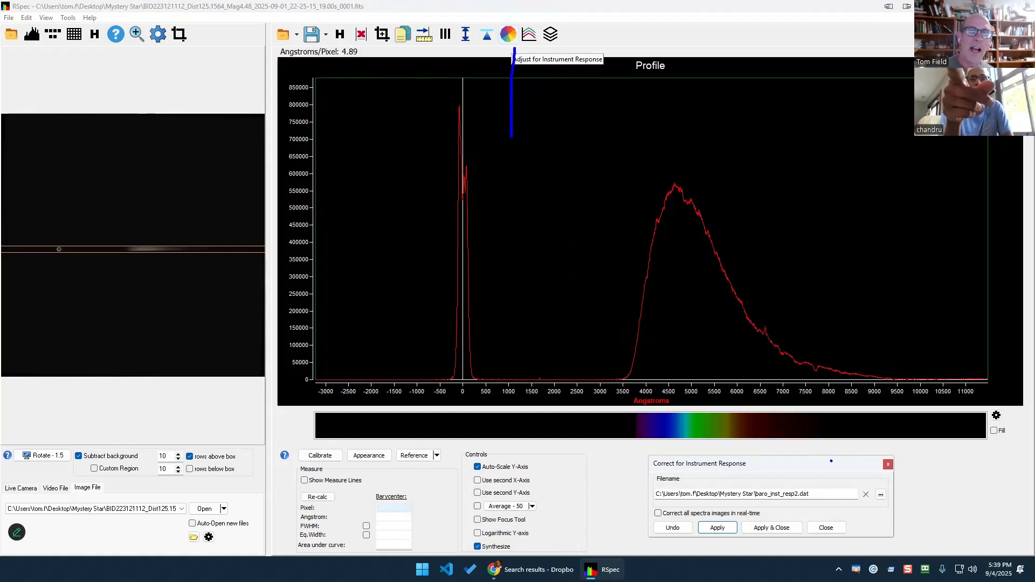
mouse_move(816, 481)
left_mouse_down()
mouse_move(685, 473)
mouse_move(673, 511)
mouse_move(795, 513)
mouse_move(849, 484)
mouse_move(788, 477)
left_mouse_up()
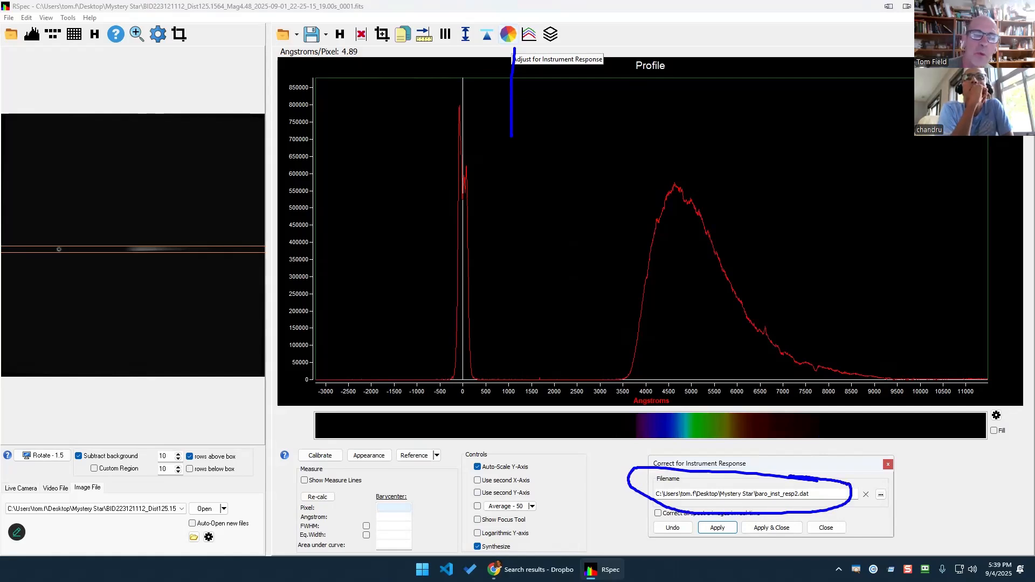
left_click_drag(883, 445, 880, 480)
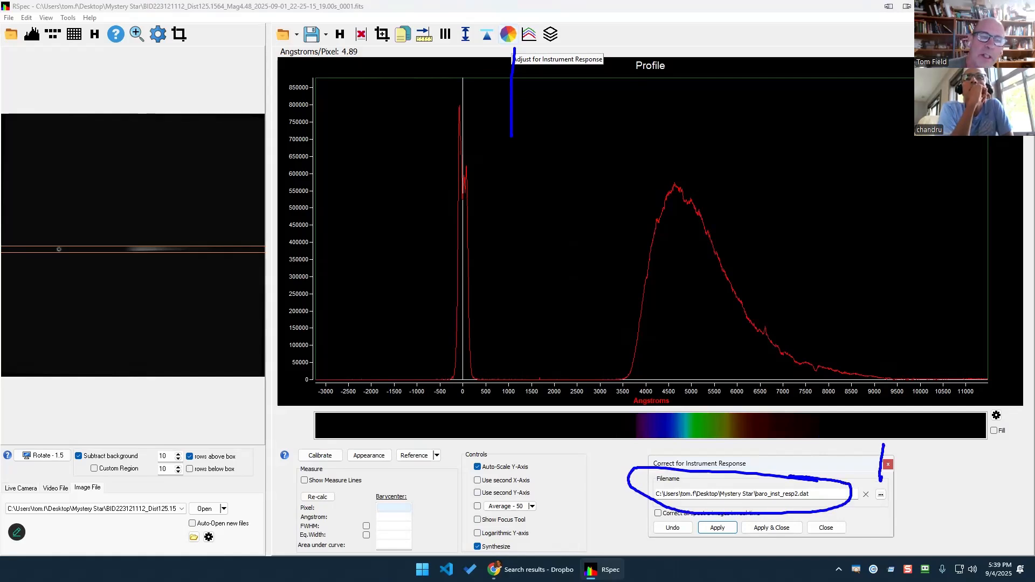
left_click(881, 495)
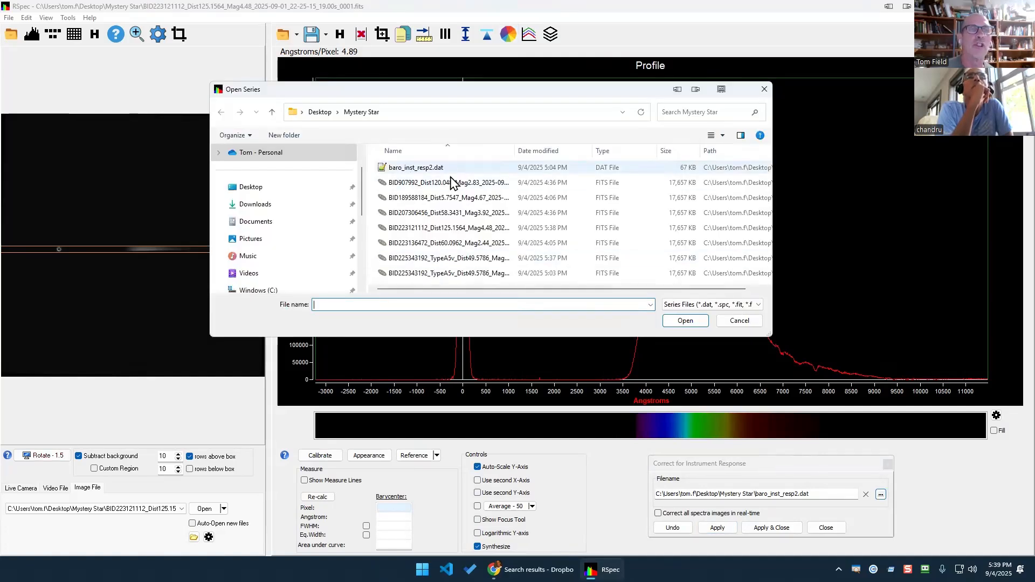
left_click(739, 321)
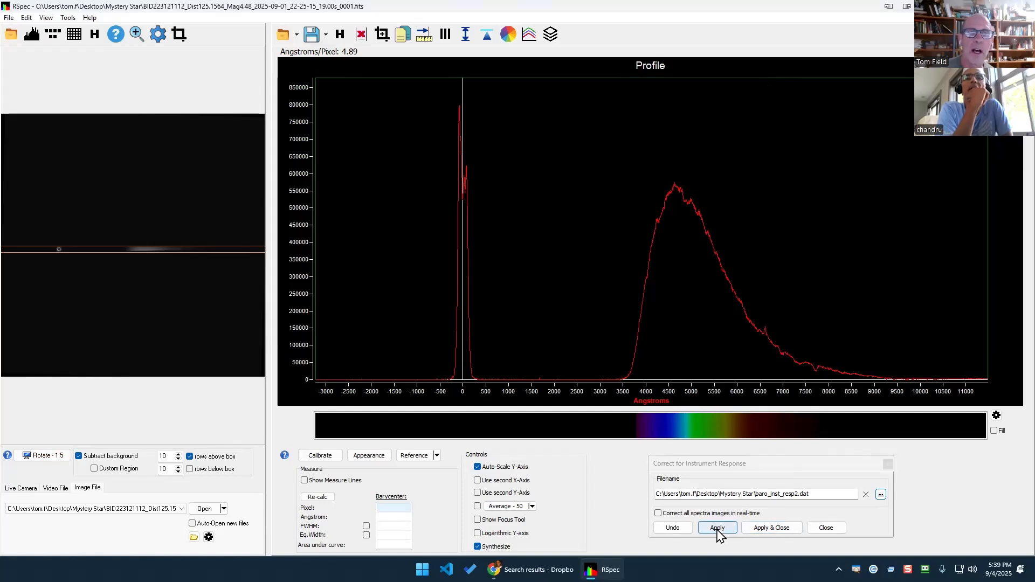
left_click(717, 528)
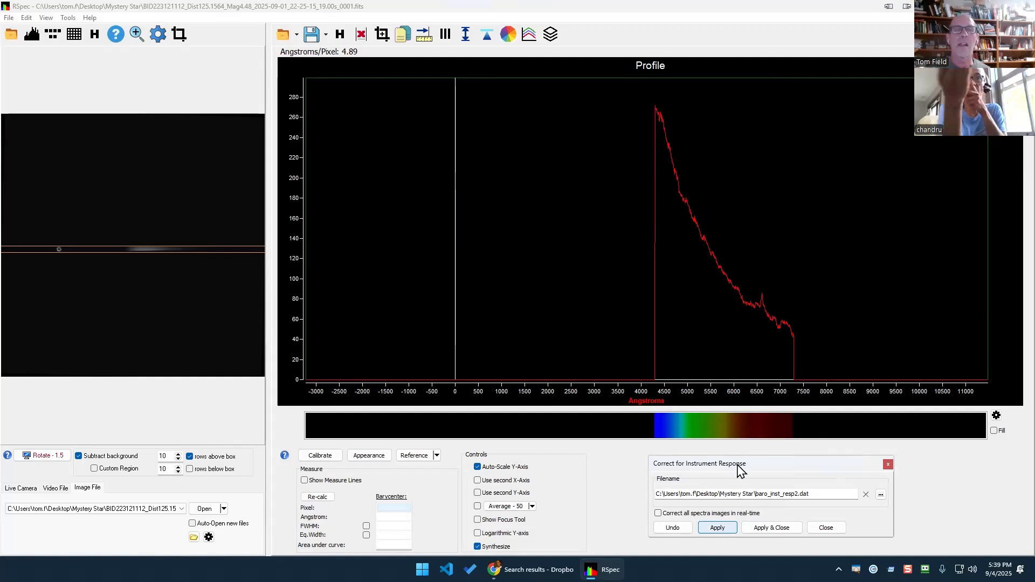
mouse_move(675, 387)
left_mouse_down()
mouse_move(668, 482)
mouse_move(631, 393)
left_mouse_up()
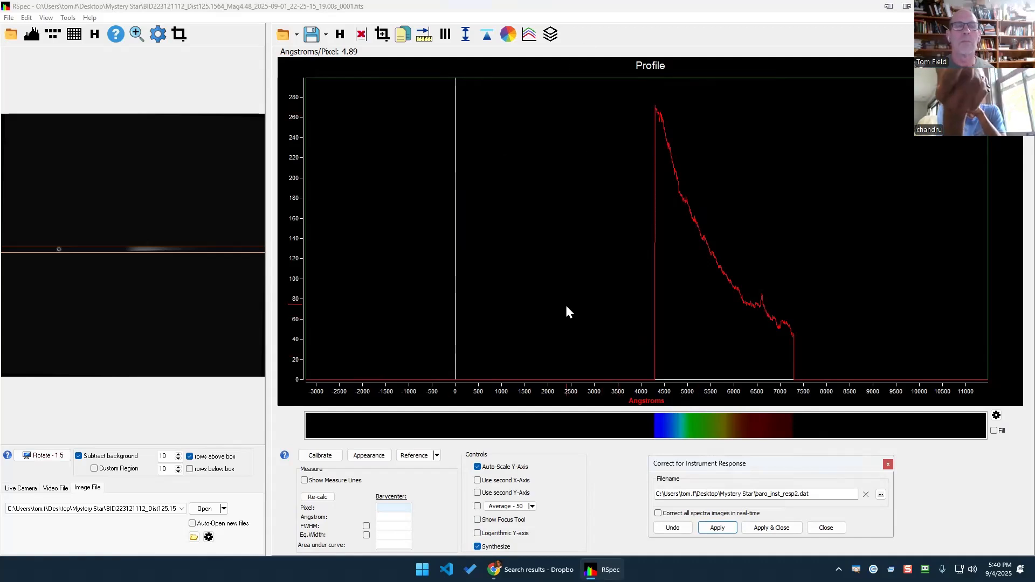
left_click(437, 455)
Overlay library references on their own scale, stepping from o5v through B types to a0v.
left_click(437, 507)
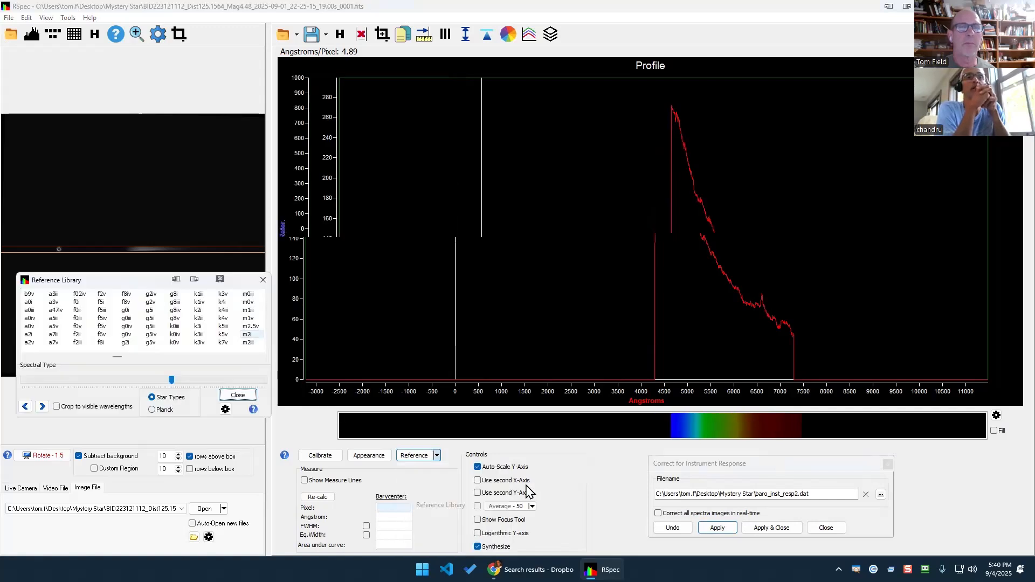
left_click(529, 491)
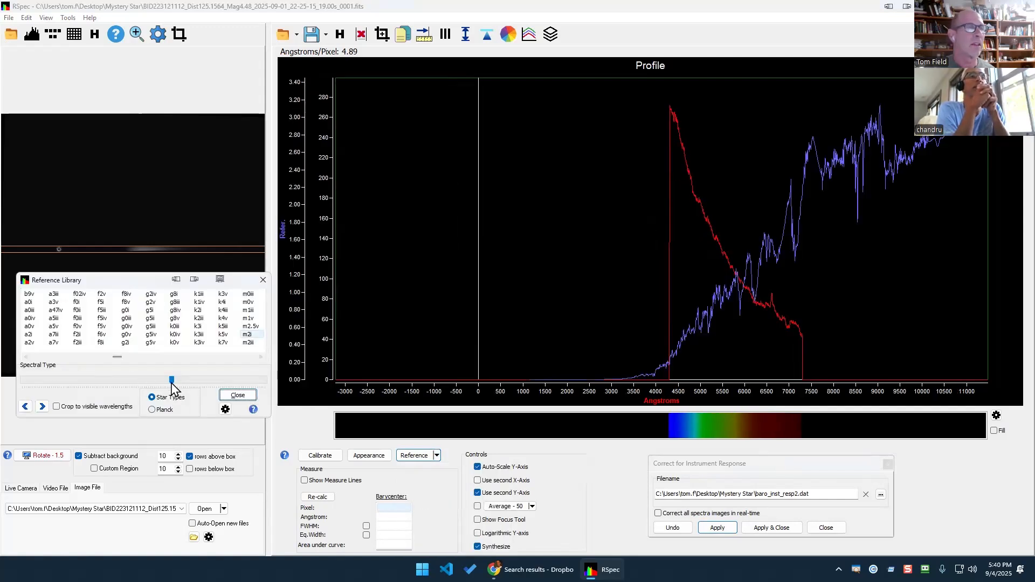
left_click_drag(171, 383, 7, 393)
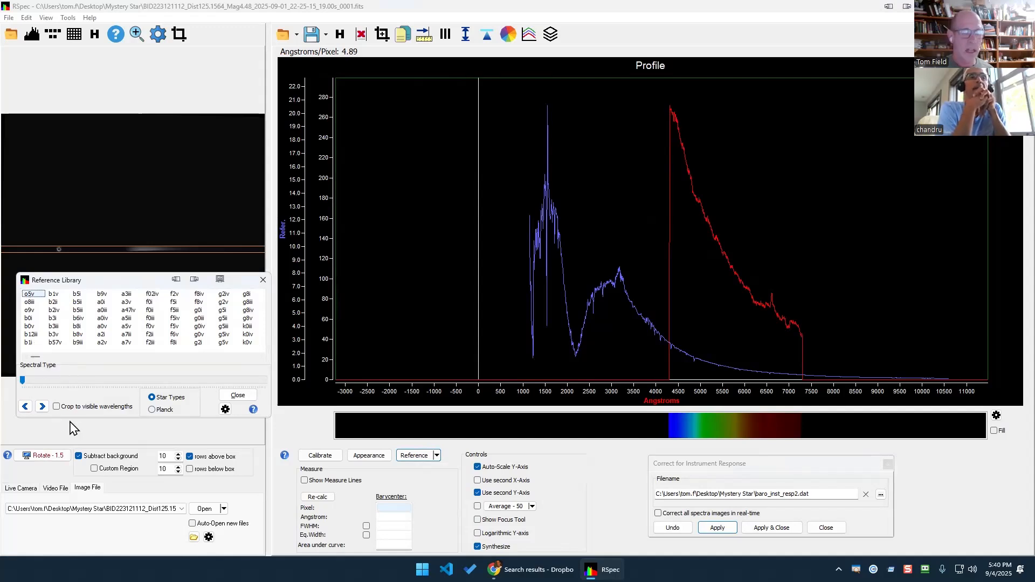
key("Down")
key("Right")
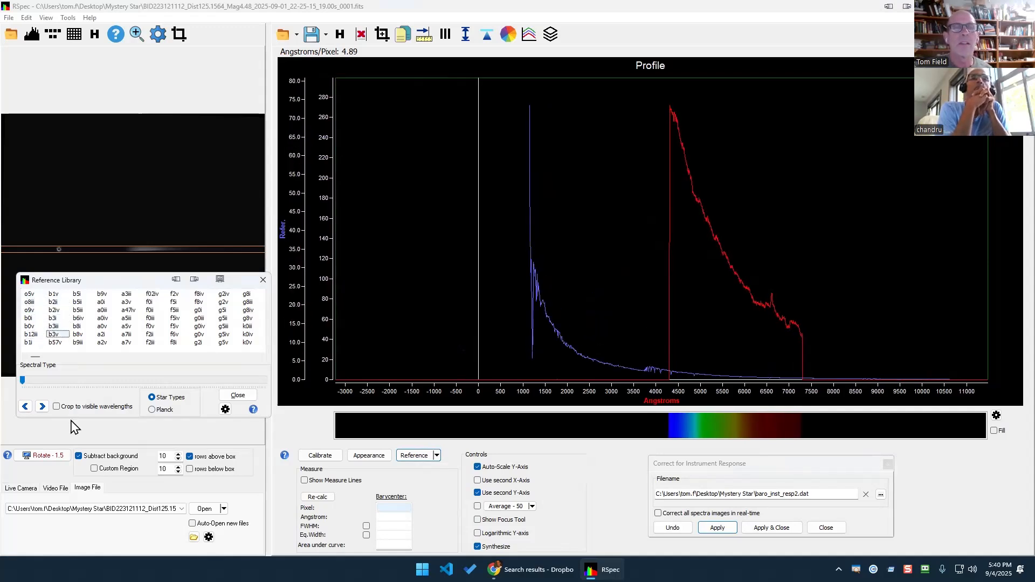
key("Right")
key("Down")
key("Down")
key("Down")
key("Down")
key("Down")
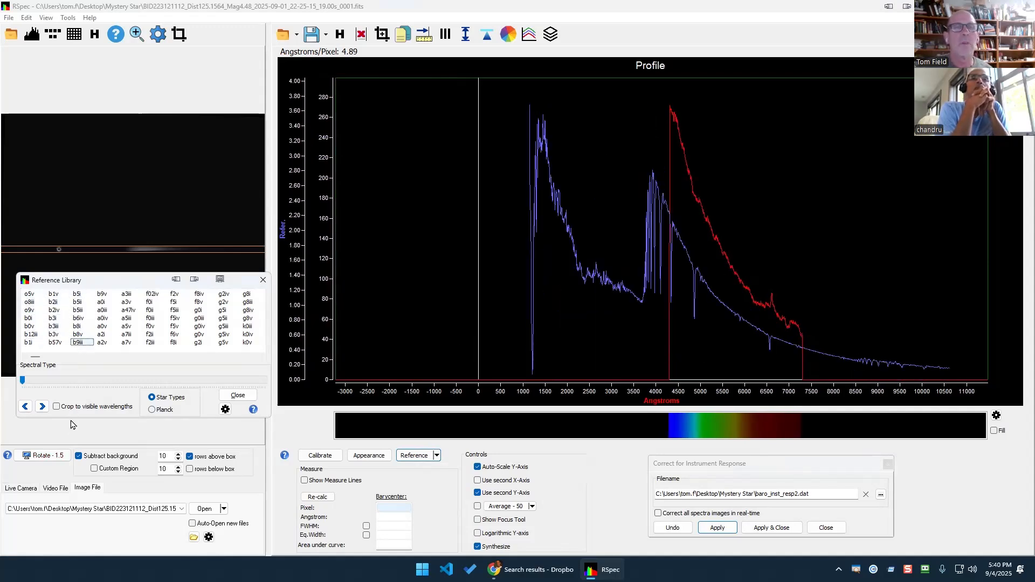
key("Down")
key("Down")
key("Down")
key("Down")
key("Down")
key("Down")
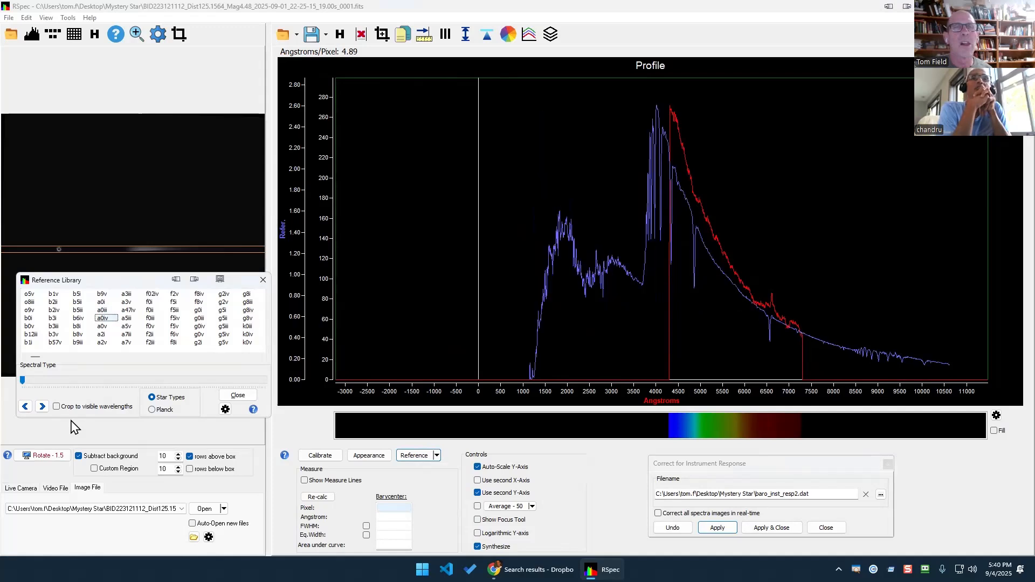
key("Up")
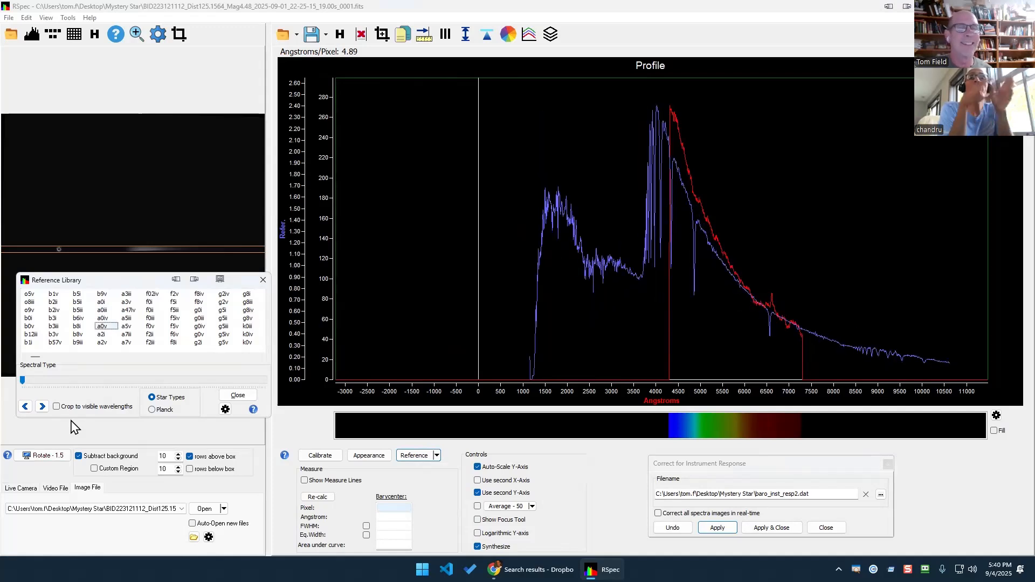
key("Up")
key("Down")
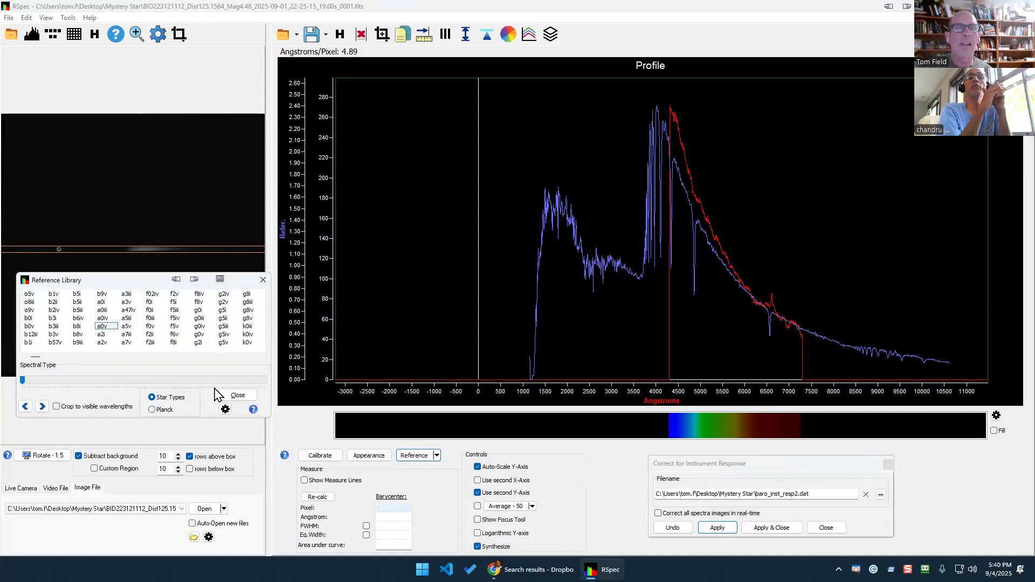
Compare a3v, a47iv, a2i, a0iv, b9v and b6iv references, settling on b8i.
key("Down")
key("Down")
key("Down")
key("Down")
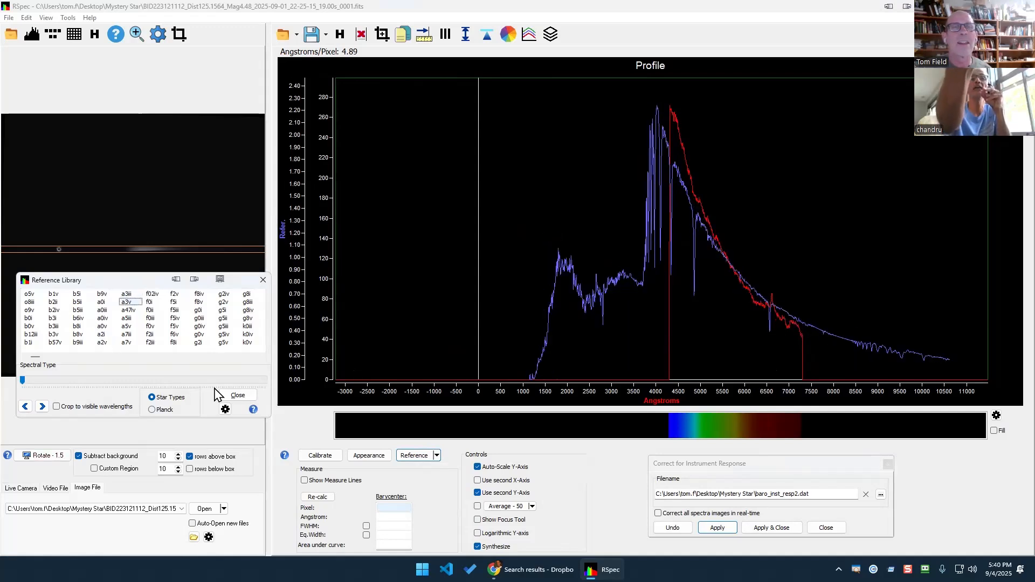
key("Down")
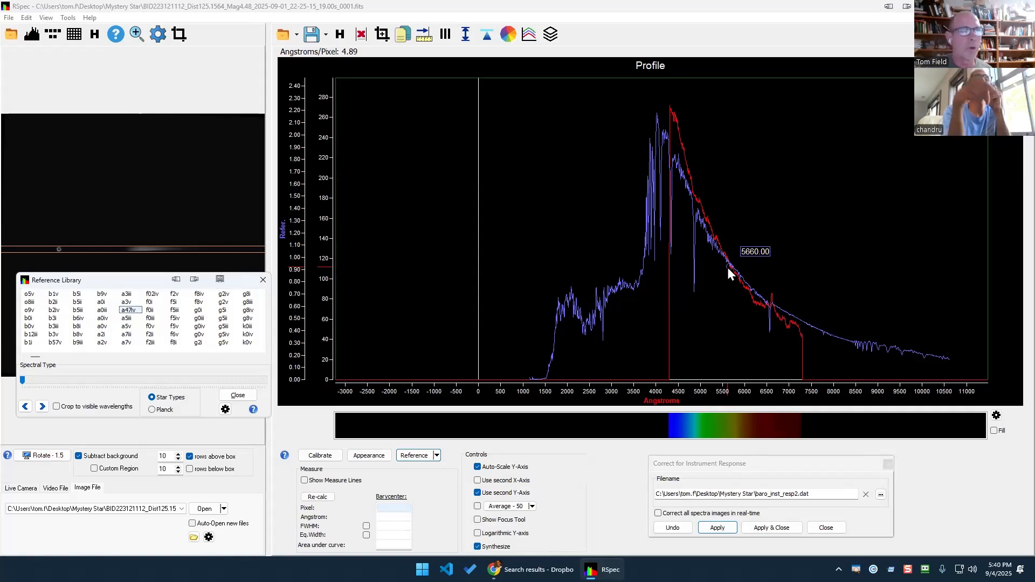
key("Up")
key("Up")
key("Up")
key("Up")
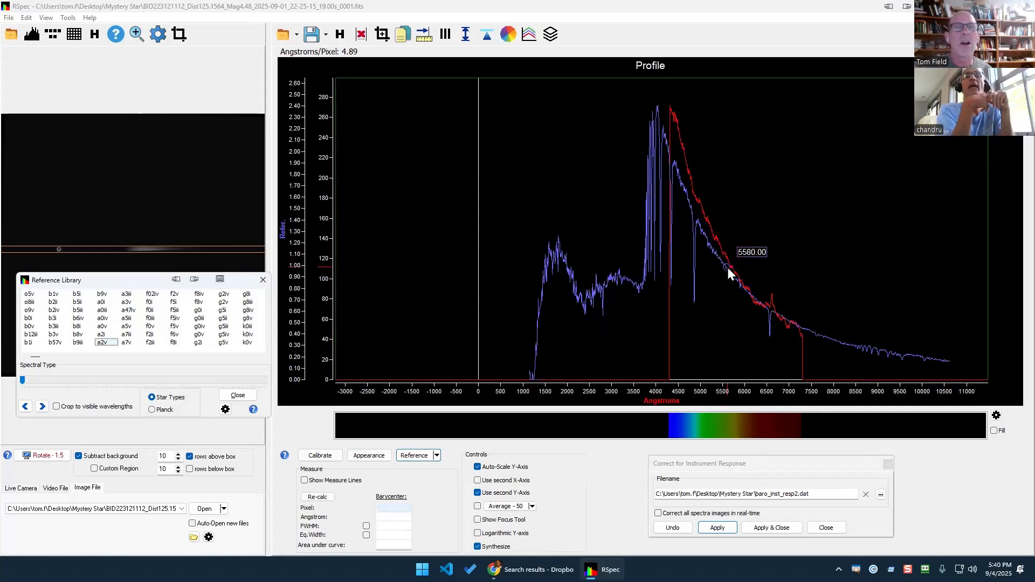
key("Up")
key("Up")
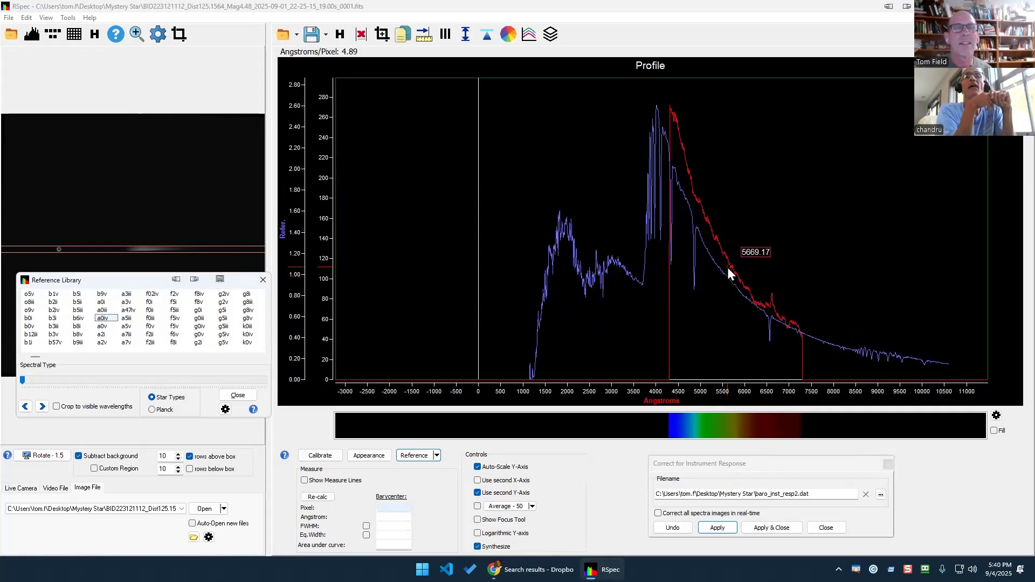
key("Down")
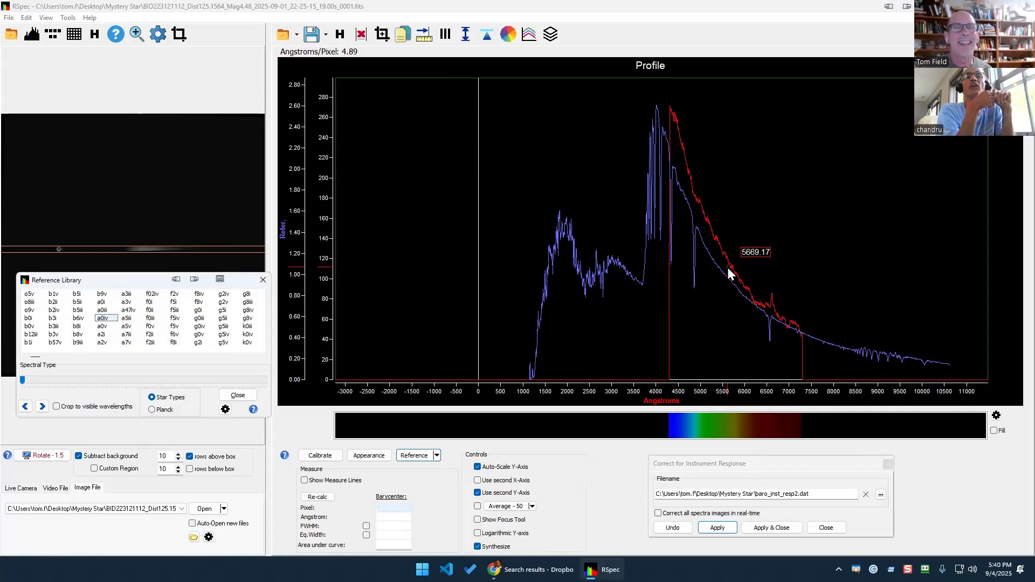
key("Up")
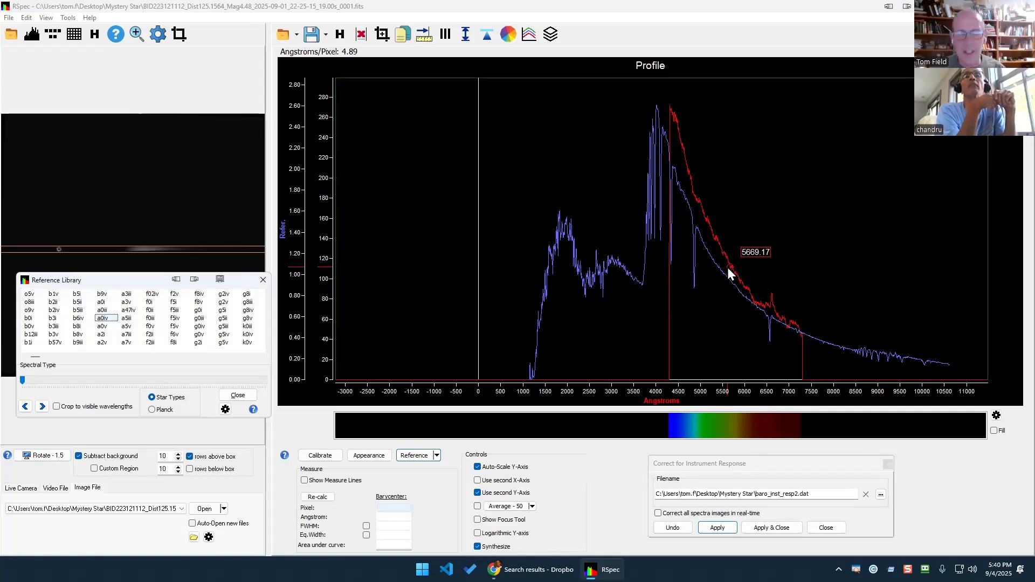
key("Up")
key("Up")
key("Up")
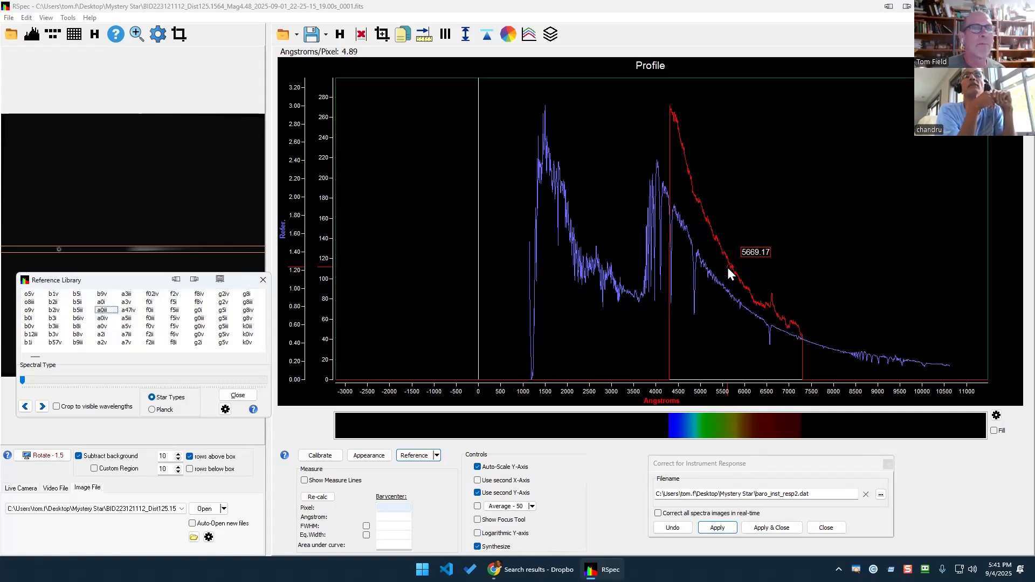
key("Up")
key("Up")
key("Up")
key("Up")
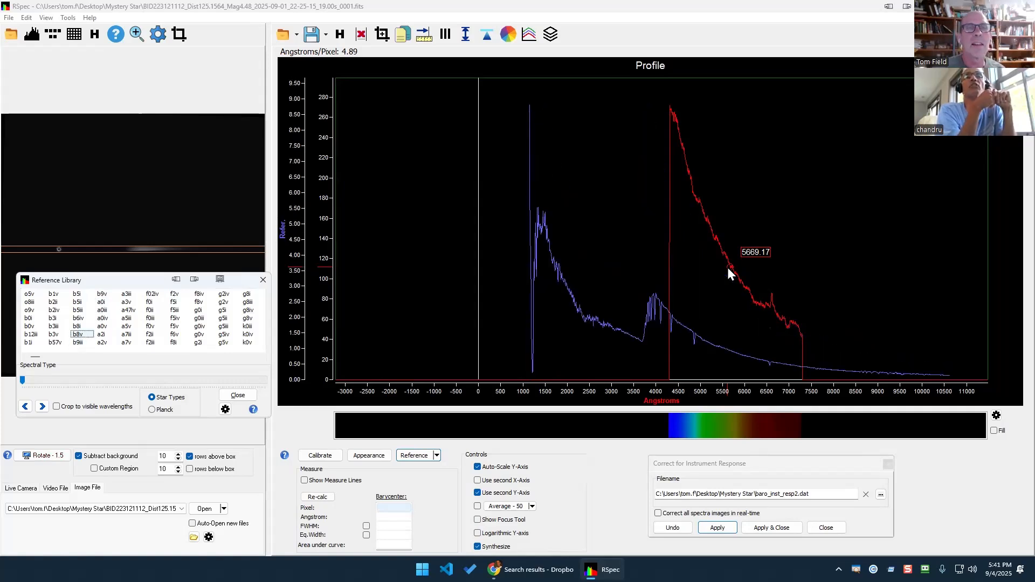
key("Down")
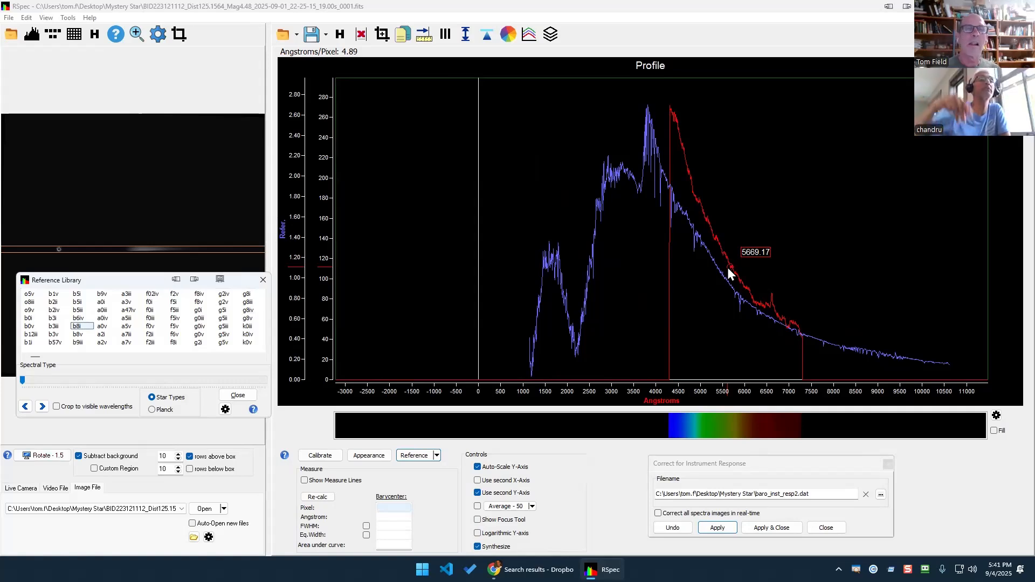
Crop the reference to visible wavelengths and compare the b8i, b9iii and b5iii references against the star.
left_click(57, 407)
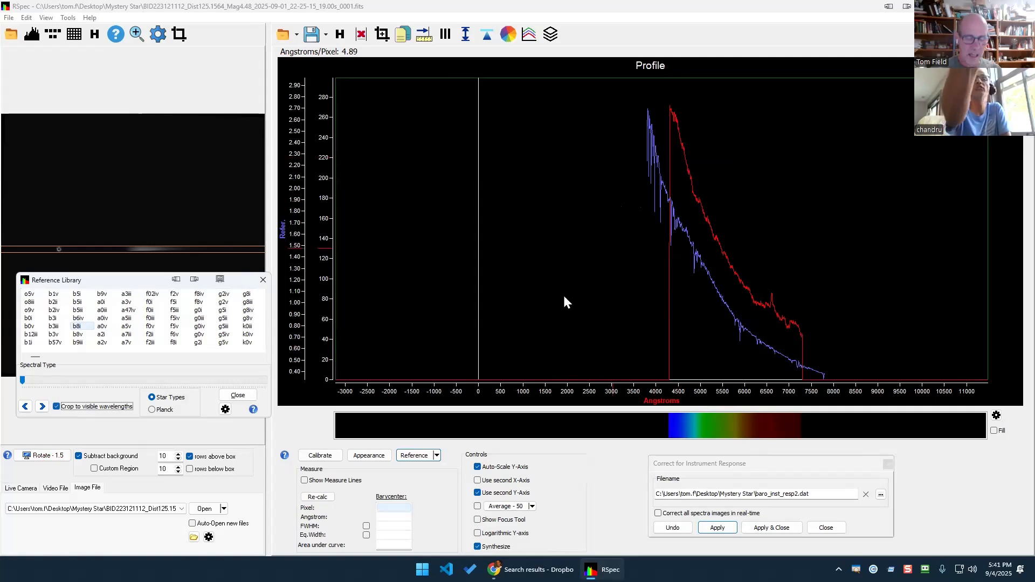
key("Tab")
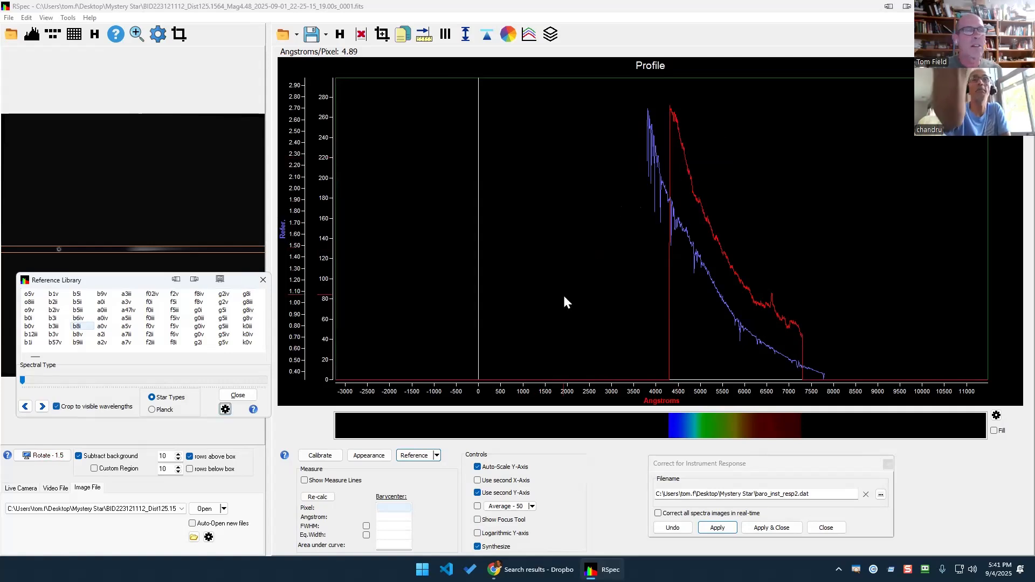
left_click(86, 326)
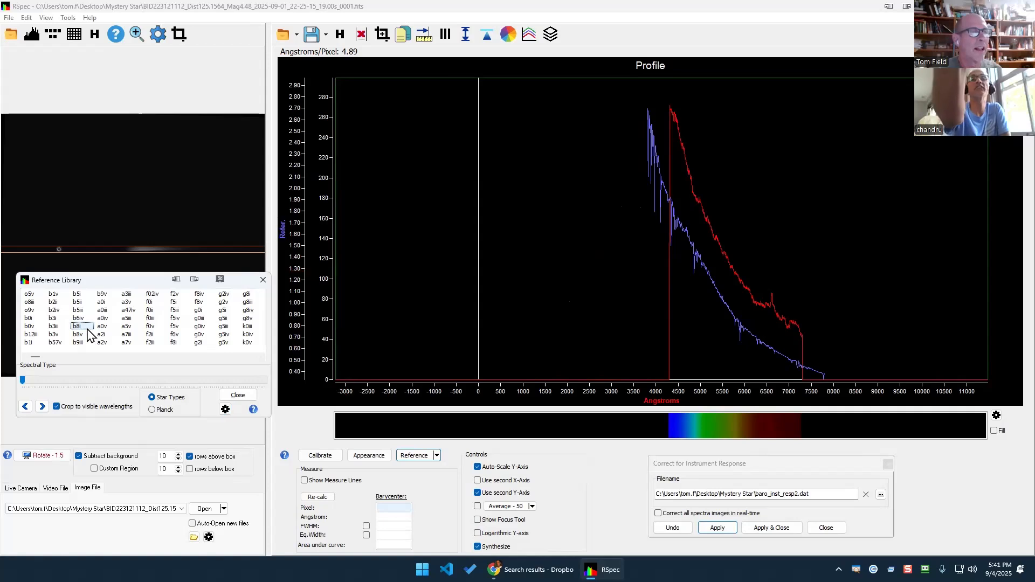
key("Down")
key("Down")
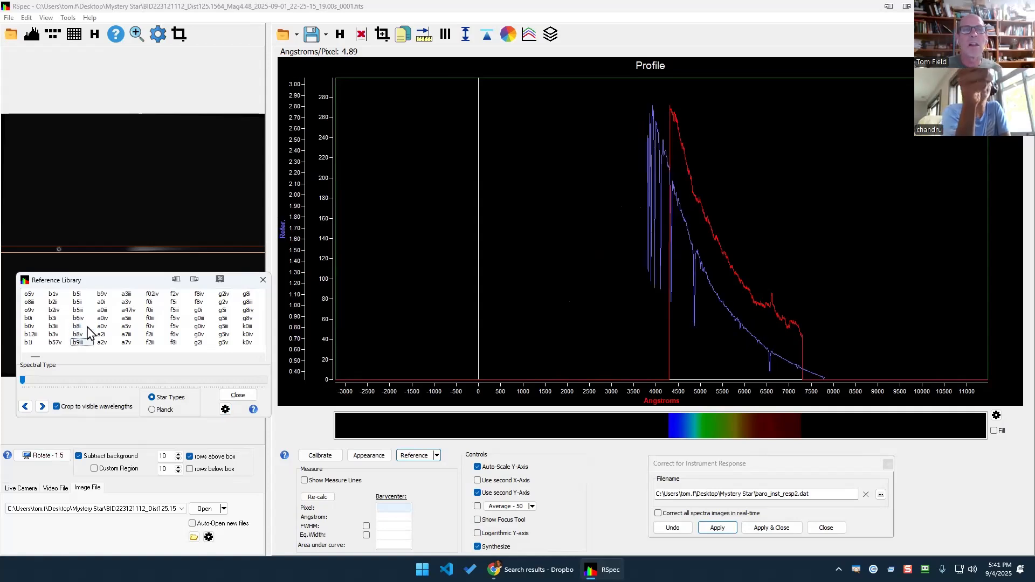
key("Up")
key("Up")
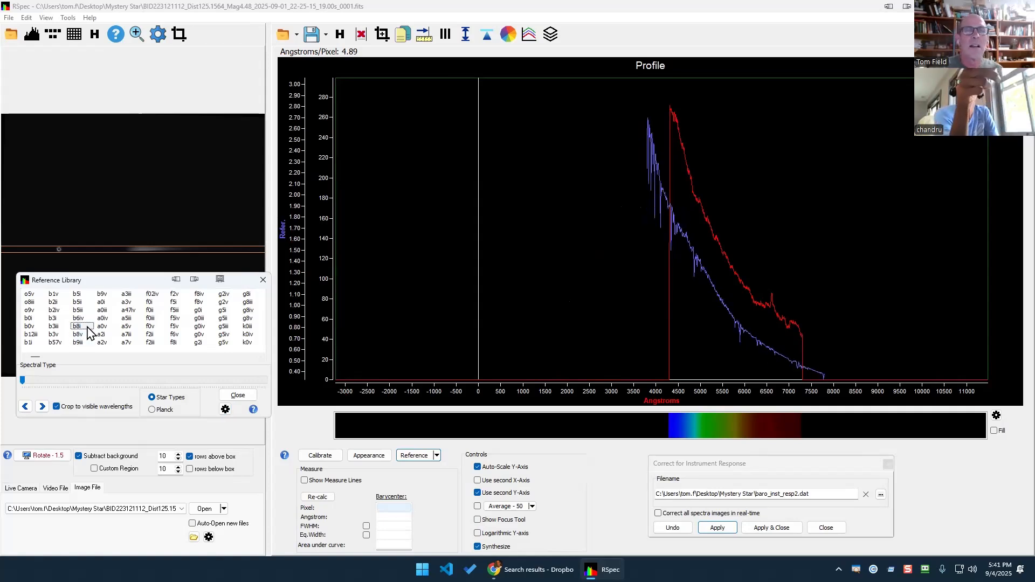
key("Up")
key("Up")
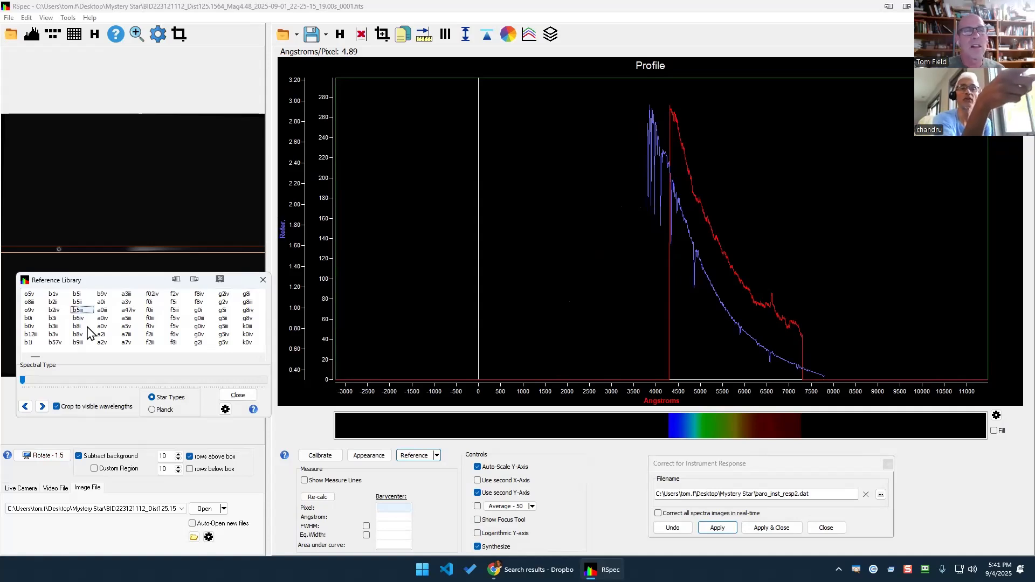
Toggle the visible-wavelength crop off and back on, then compare the b5i and b5ii references.
left_click(57, 406)
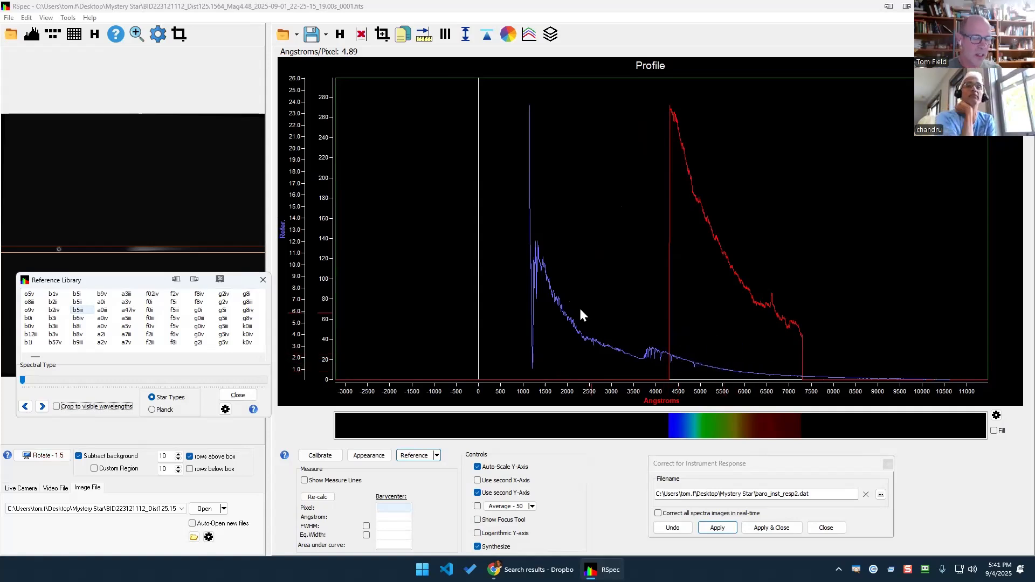
left_click(65, 408)
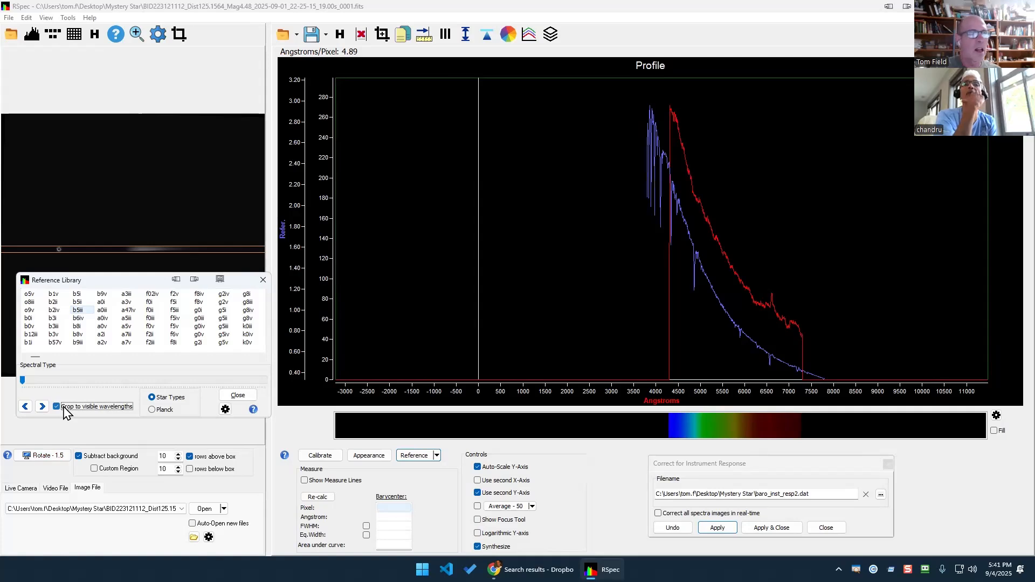
left_click(76, 311)
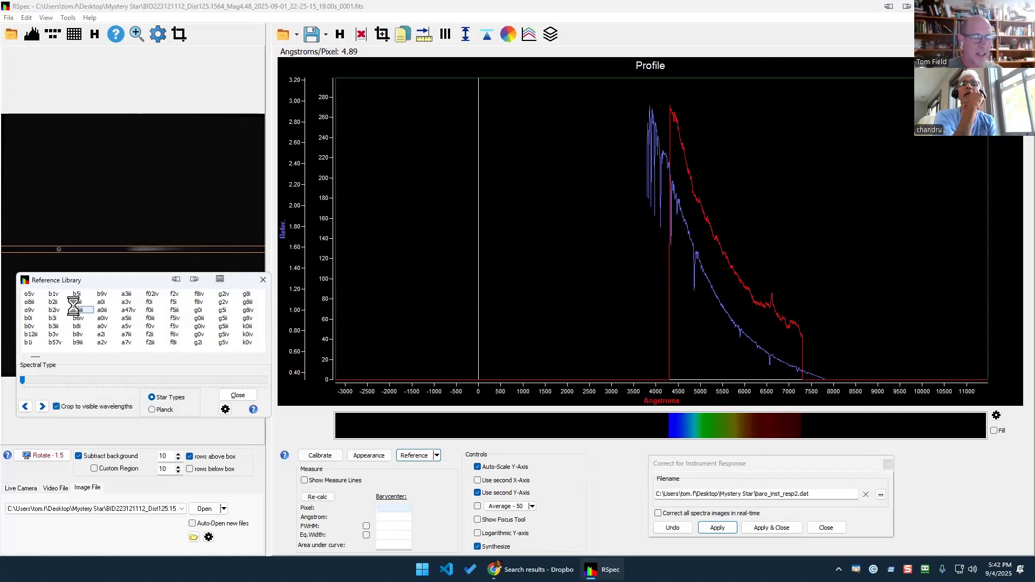
key("Up")
key("Up")
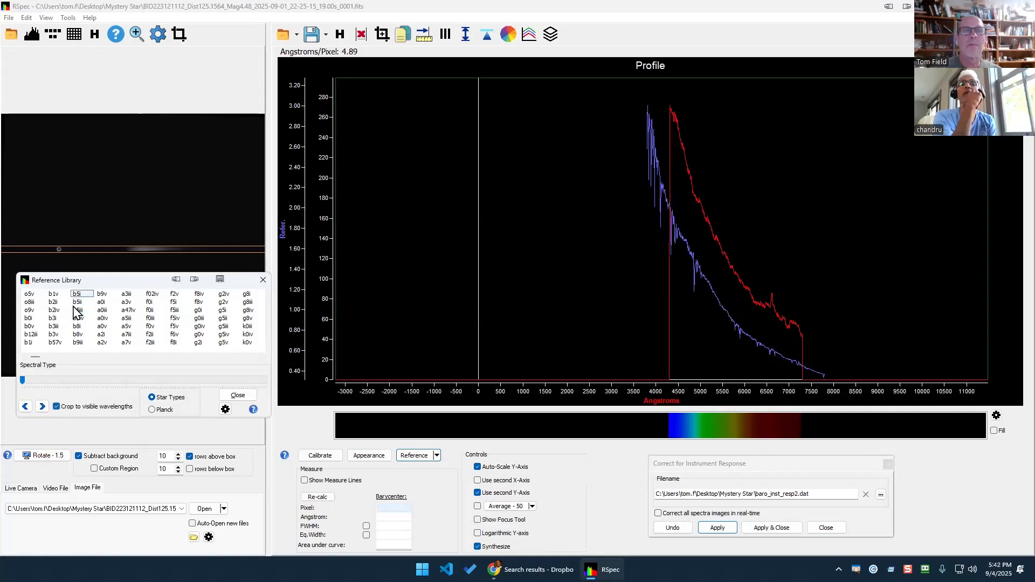
key("Down")
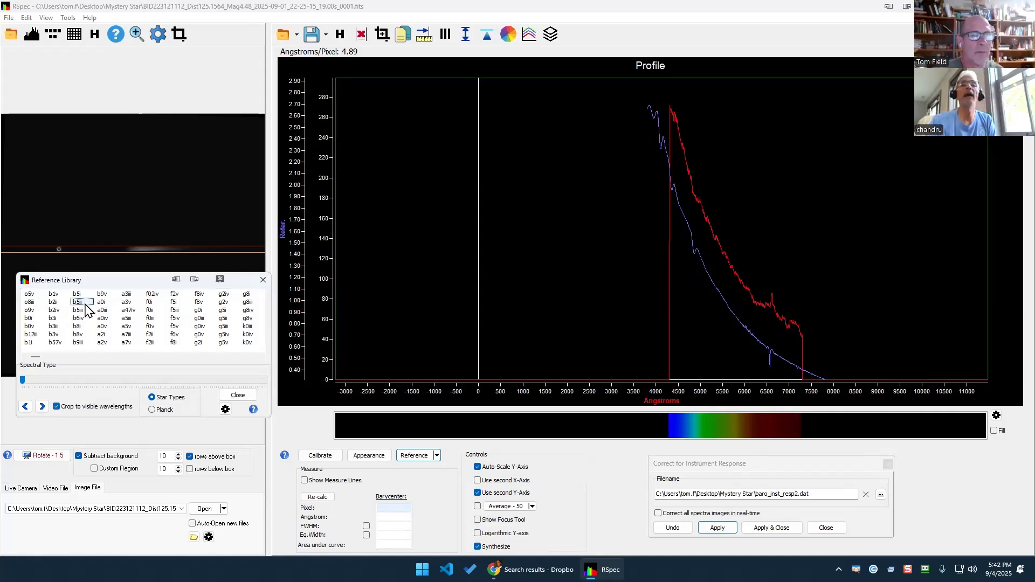
In the Global HRD data input sheet, compare row 5's estimated B8i with its correct type B6Ve.
left_click(531, 570)
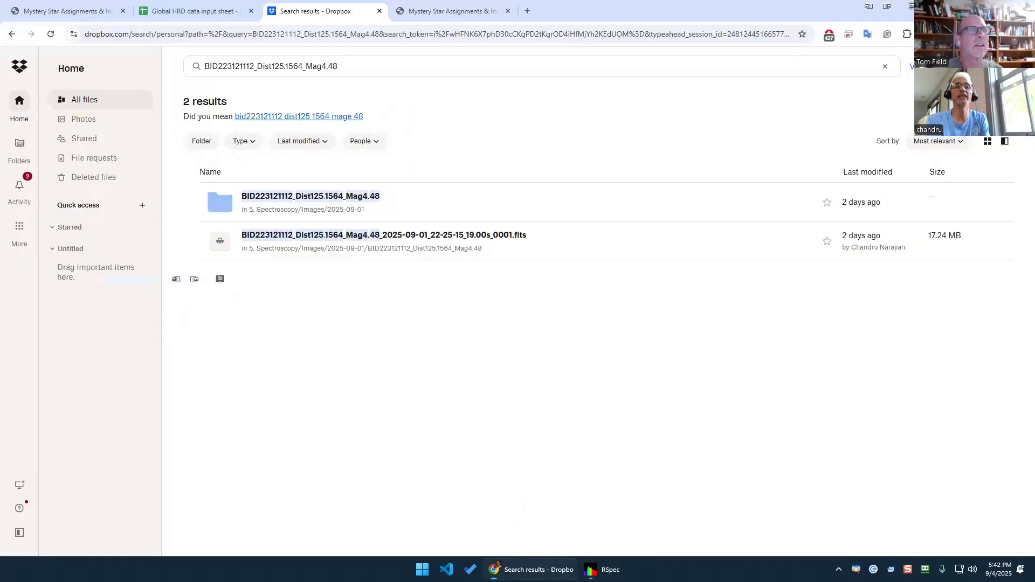
left_click(170, 12)
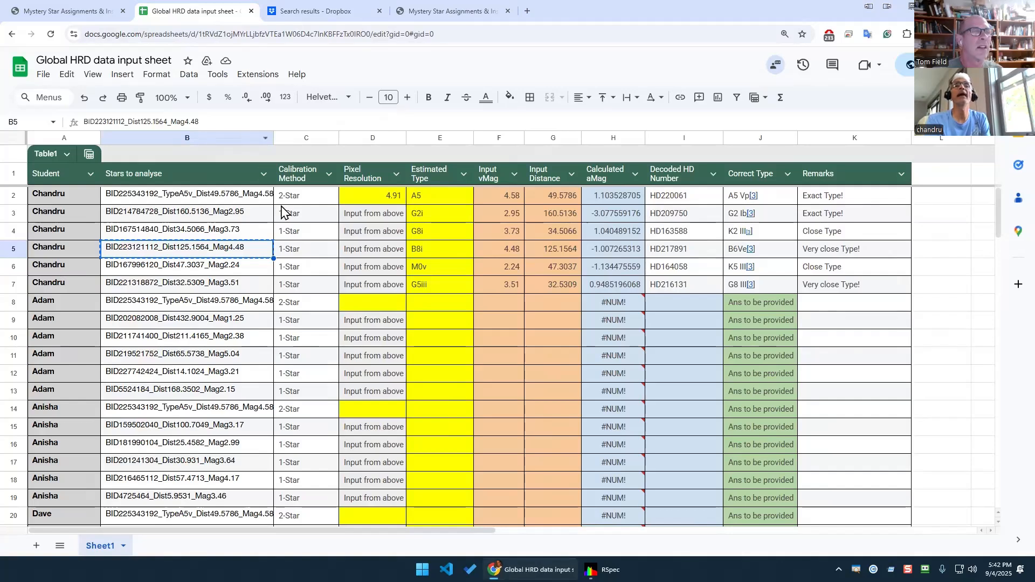
left_click(426, 253)
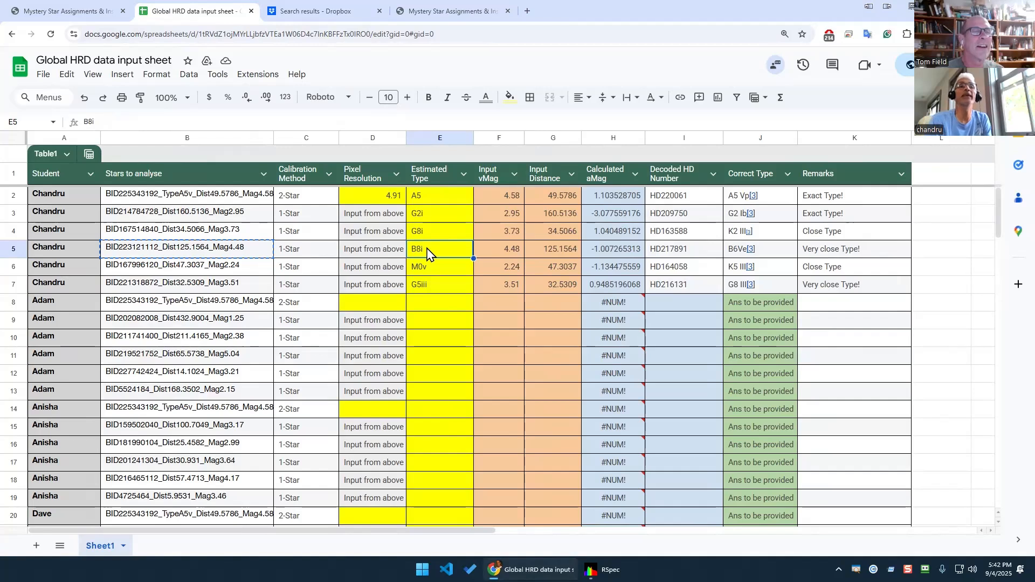
left_click(776, 253)
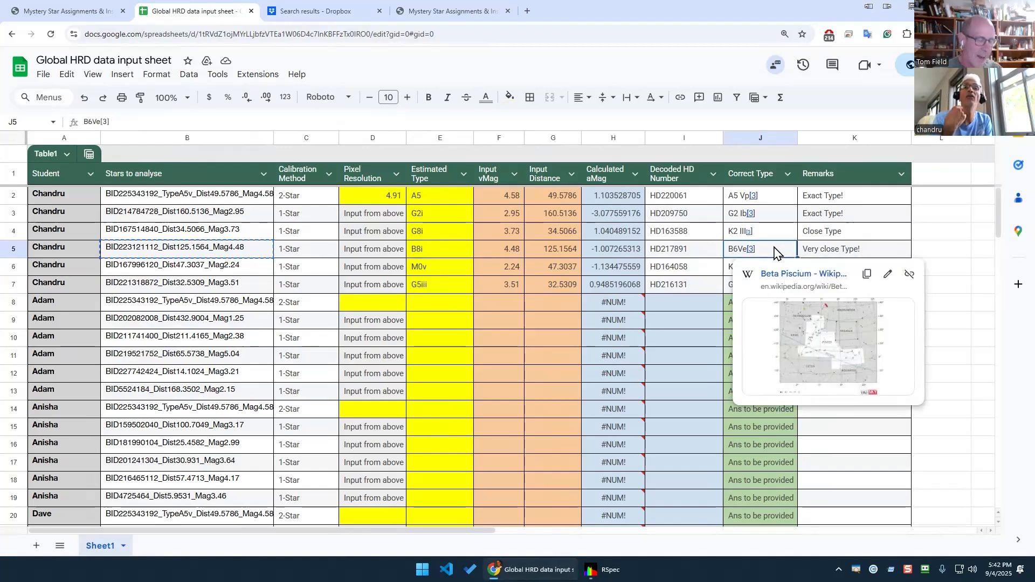
left_click(443, 252)
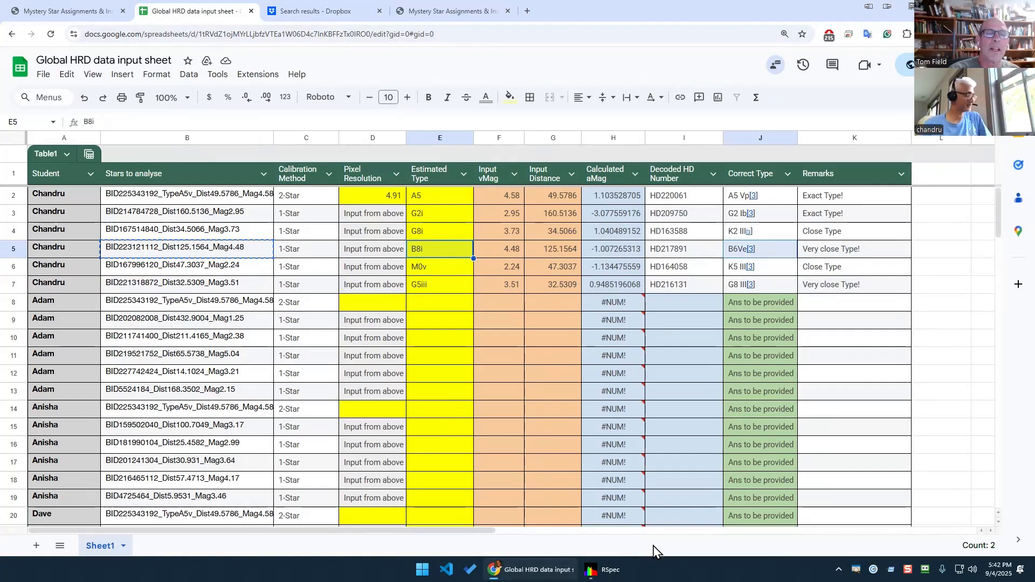
left_click(603, 569)
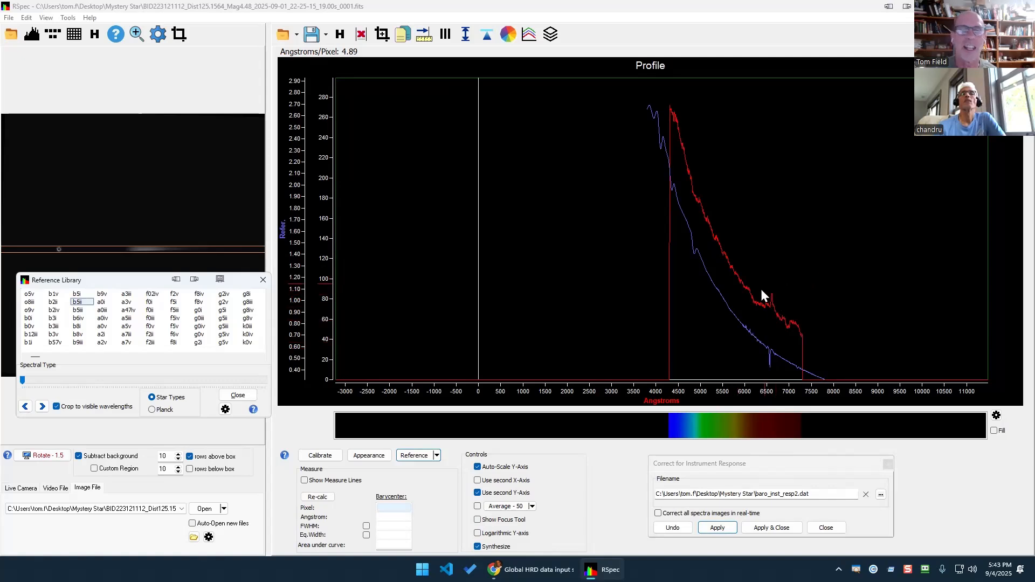
Mark the dip near 6500 Å on the star and reference curves, then clear the markings.
mouse_move(759, 291)
left_mouse_down()
mouse_move(799, 305)
mouse_move(764, 280)
mouse_move(755, 289)
left_mouse_up()
mouse_move(767, 336)
left_mouse_down()
mouse_move(757, 353)
mouse_move(770, 376)
mouse_move(786, 348)
left_mouse_up()
key("Escape")
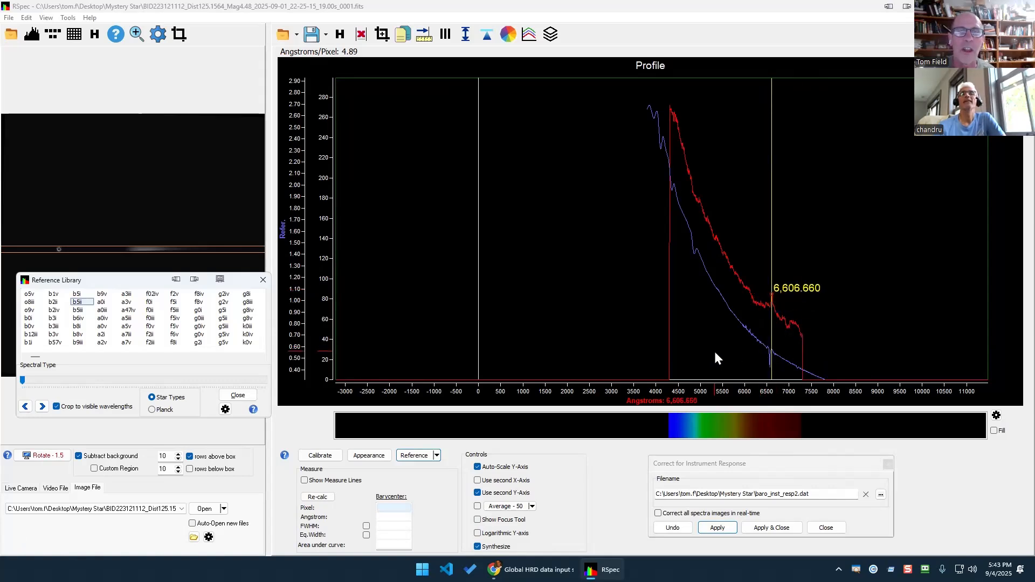
left_click(827, 253)
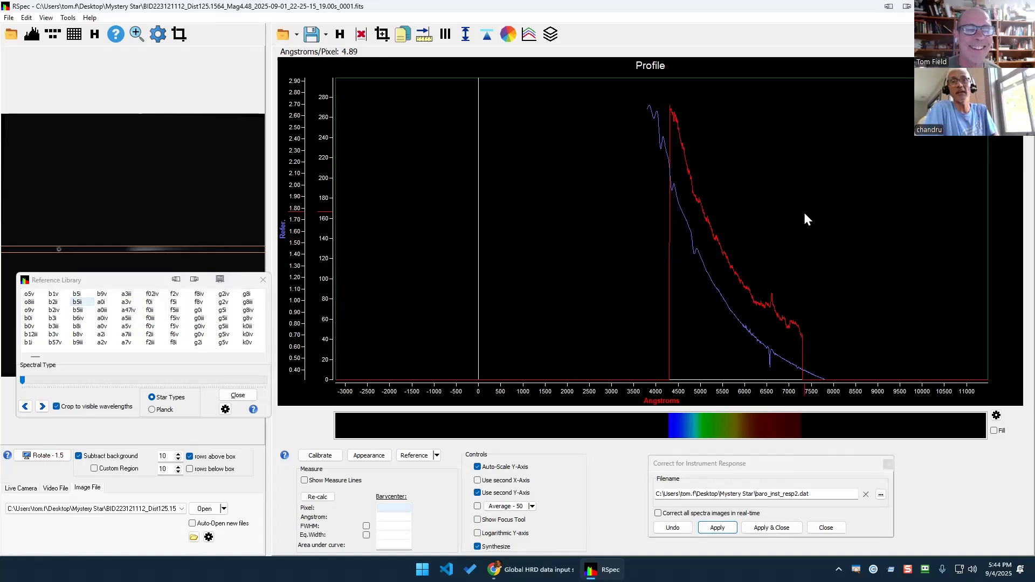
left_click(534, 569)
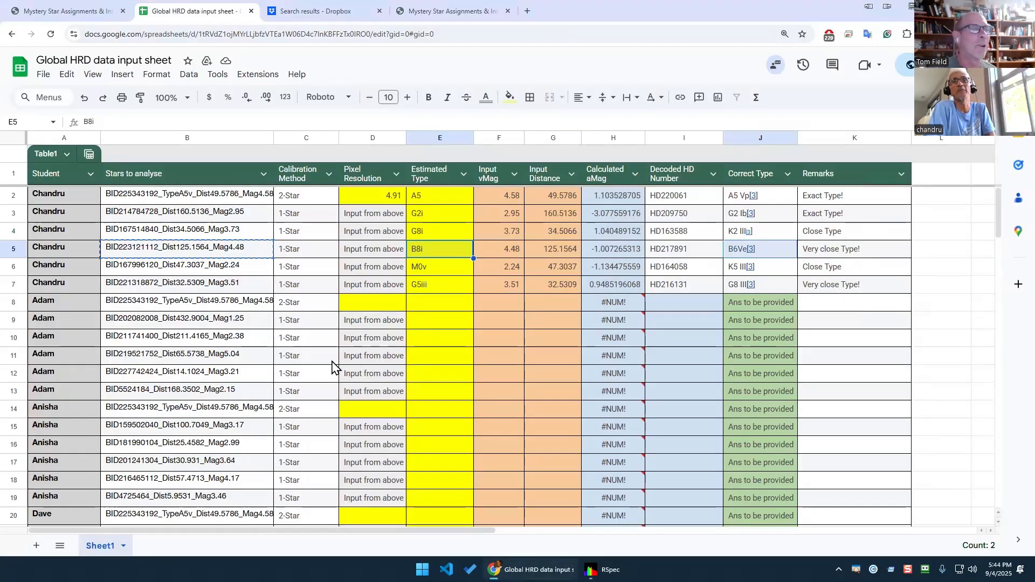
Open the Beta Piscium Wikipedia article cited as the source for row 5's B6Ve type.
left_click(197, 253)
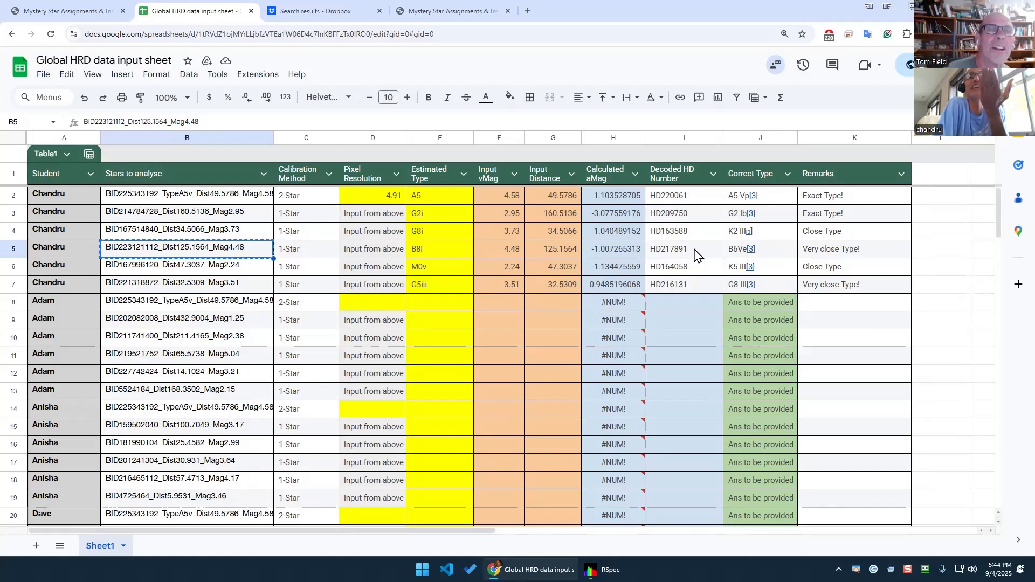
left_click(753, 253)
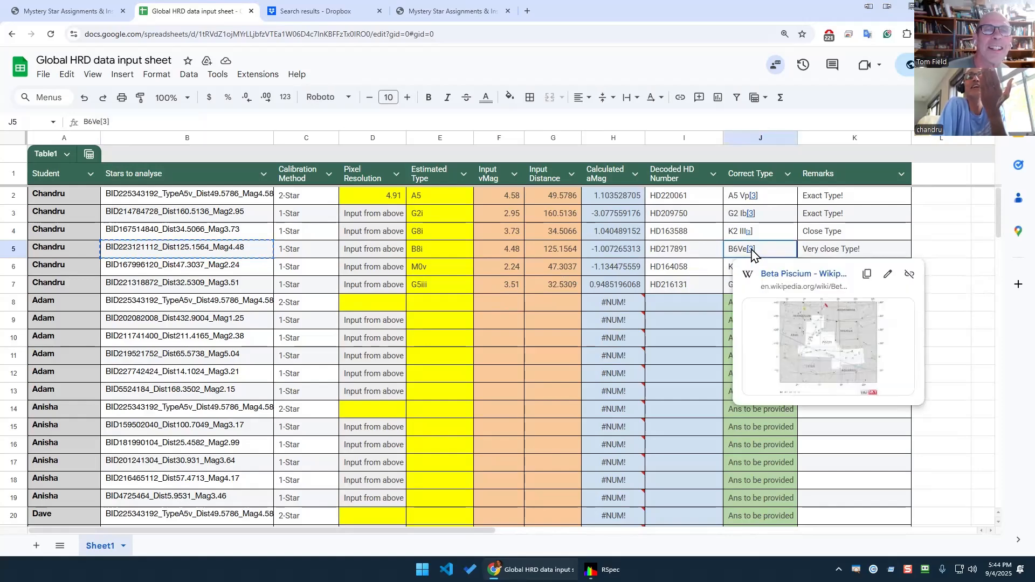
left_click(836, 331)
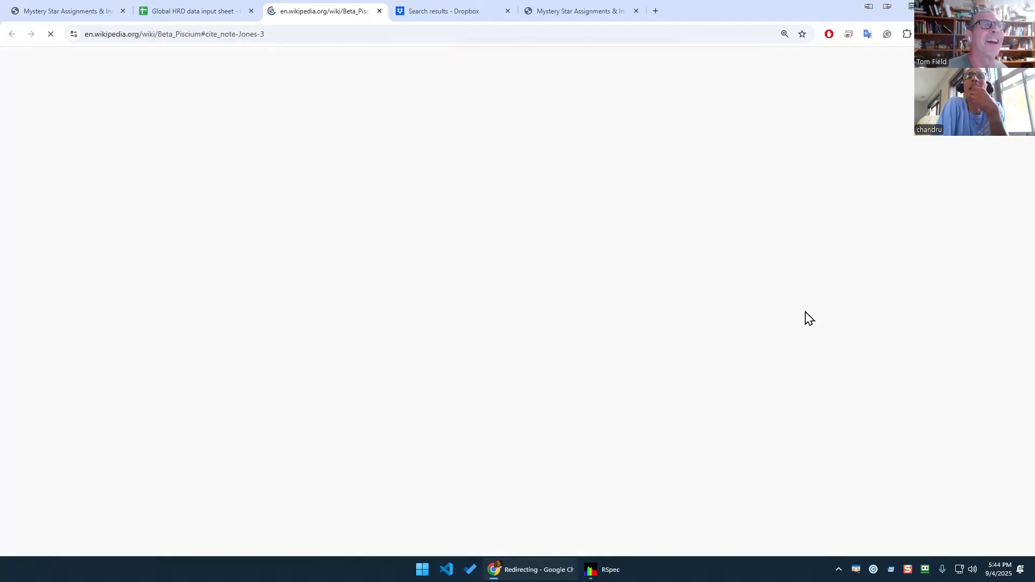
Highlight 'emission lines' and 'Be star' in Beta Piscium's Properties section, then return to RSpec.
scroll(679, 242, "up", 5)
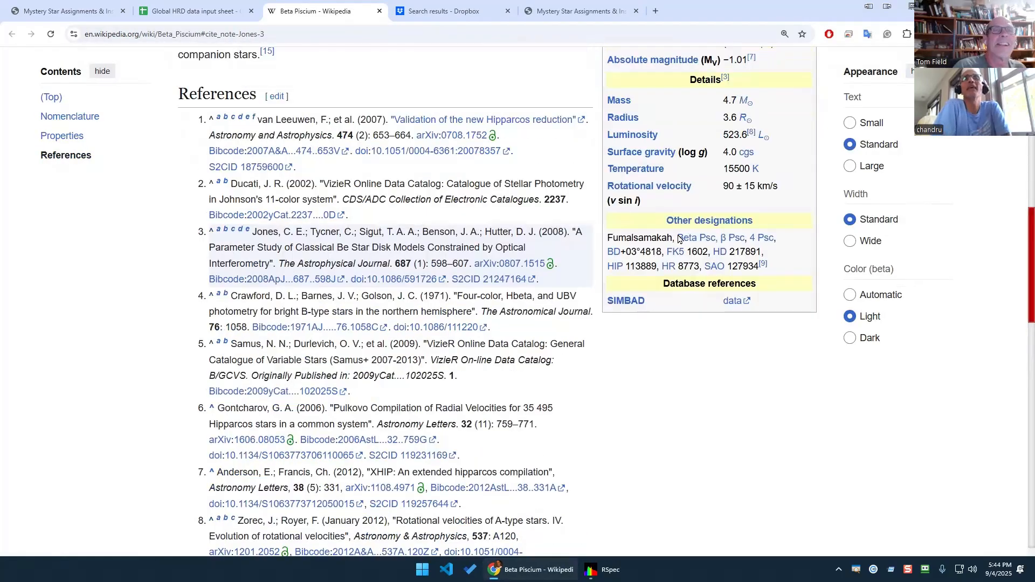
scroll(679, 243, "up", 5)
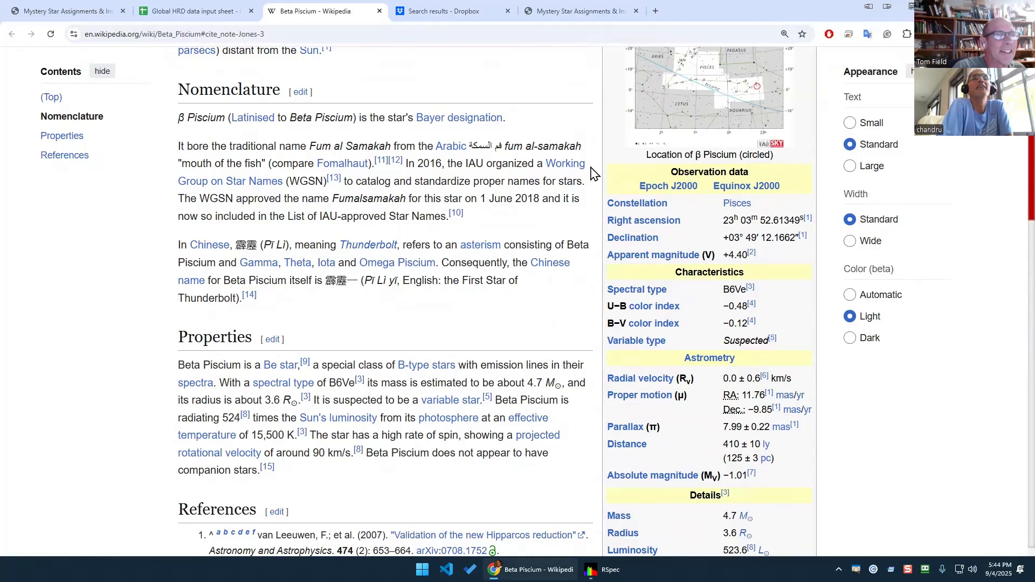
left_click_drag(480, 365, 550, 365)
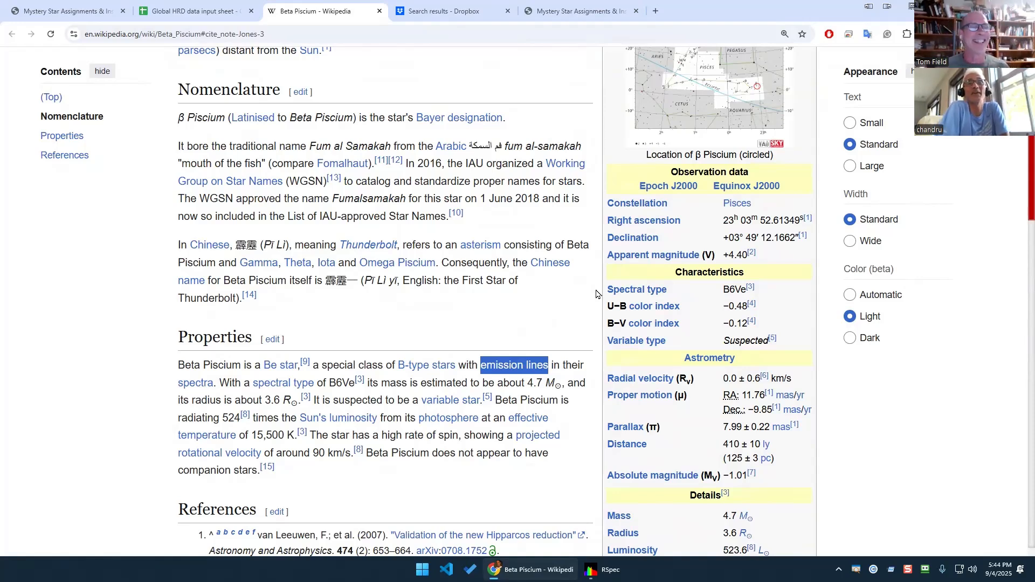
left_click(578, 439)
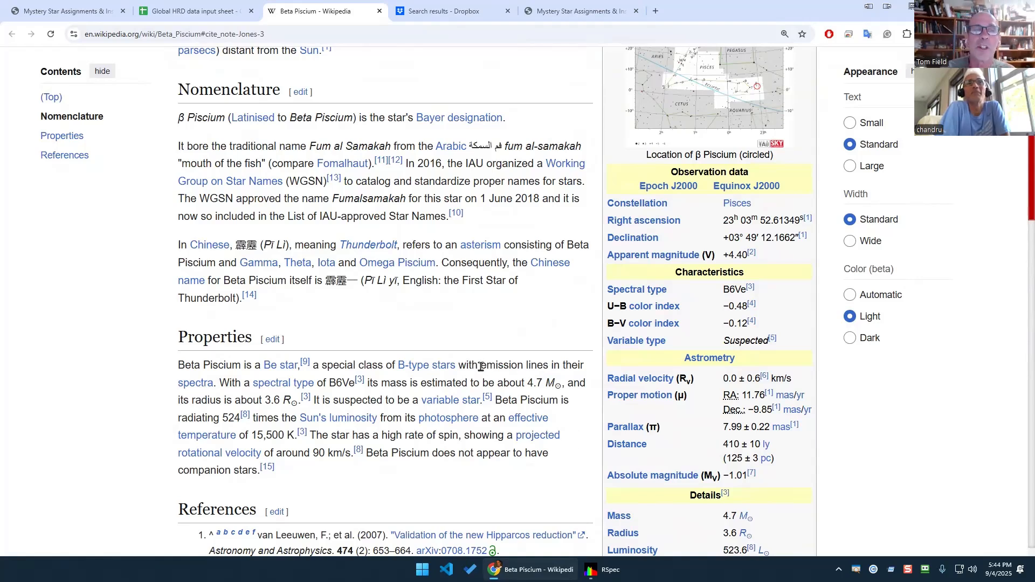
left_click_drag(480, 367, 550, 367)
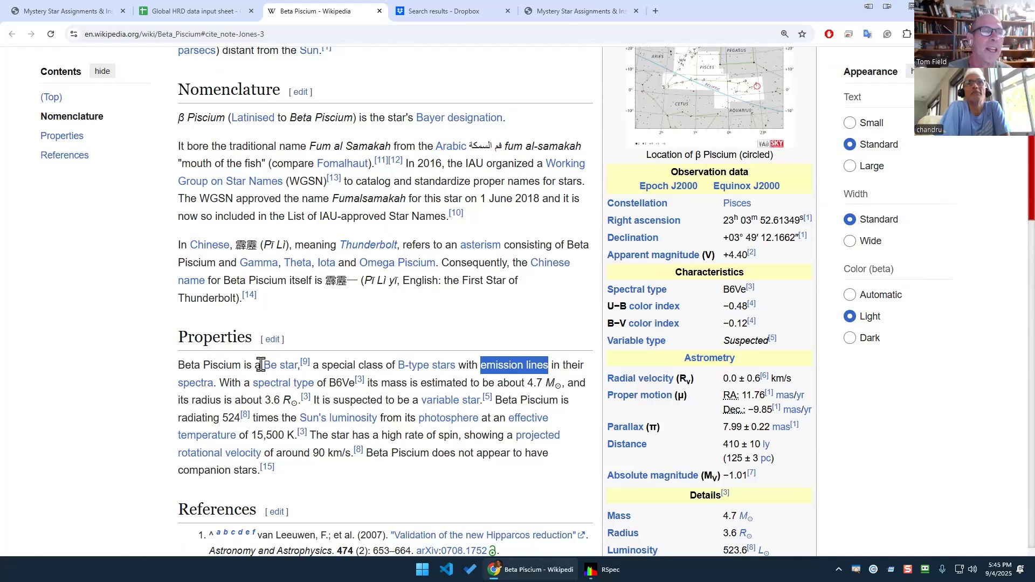
left_click_drag(262, 366, 296, 367)
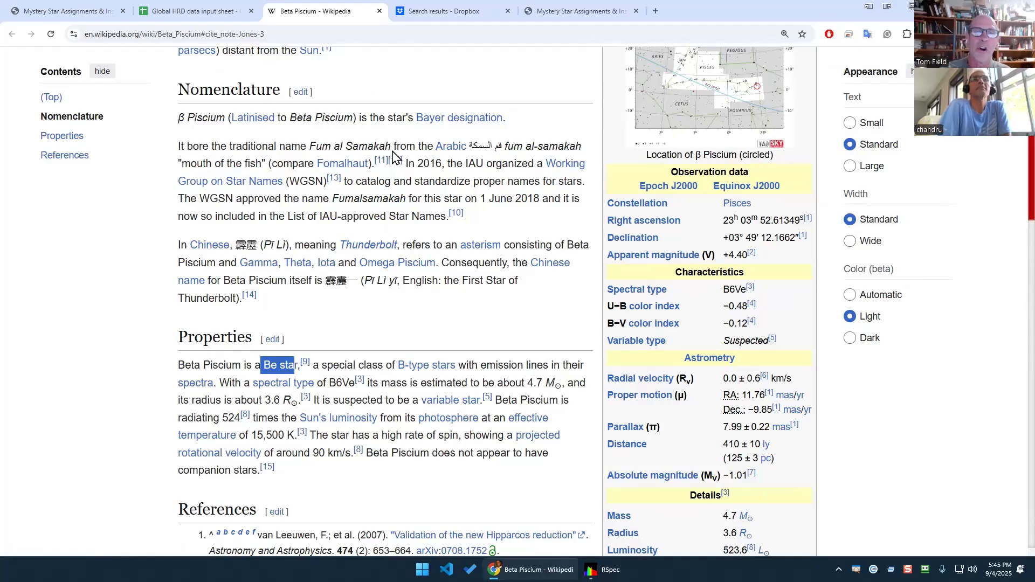
left_click(604, 569)
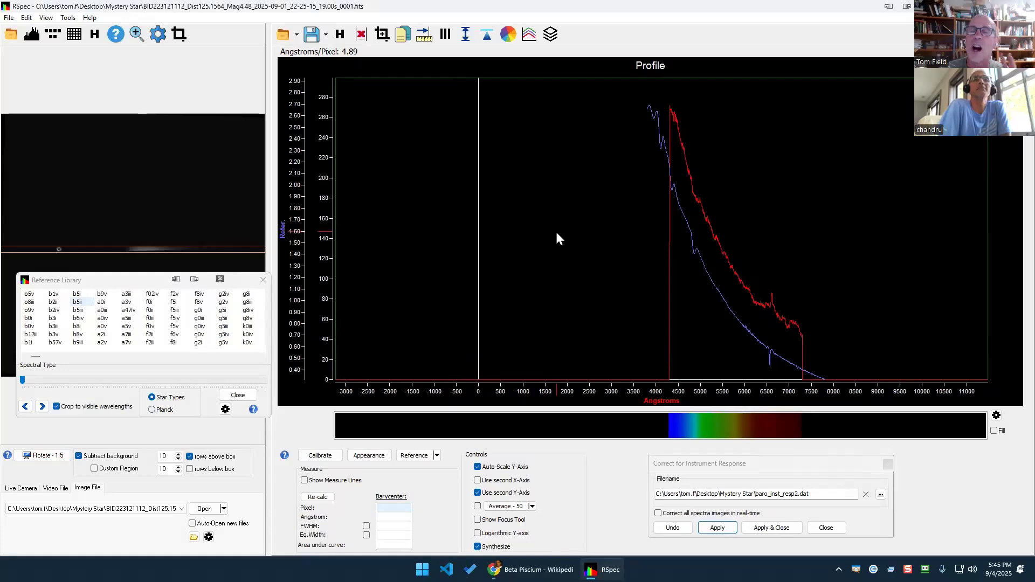
Open the reference library's source paper, 'A Stellar Spectral Flux Library: 1150–25000 Å', on JSTOR.
left_click(155, 283)
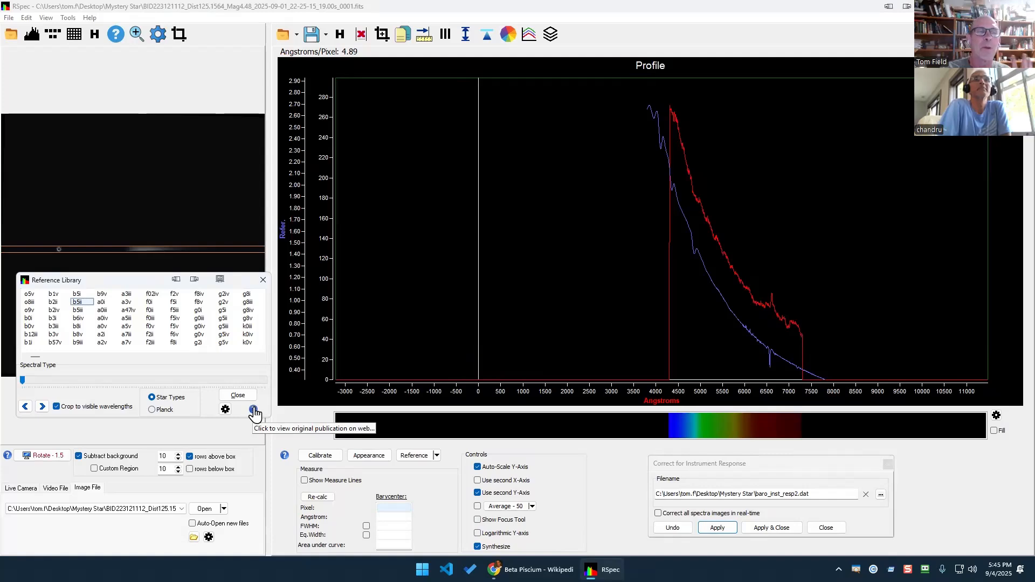
left_click(254, 411)
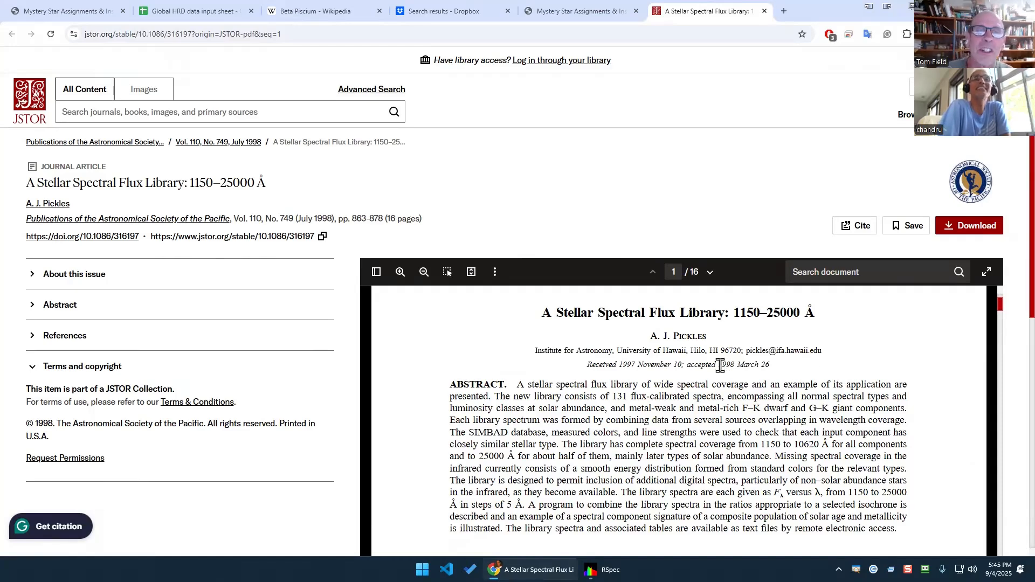
Highlight the 1998 acceptance year, 'flux library' and 'flux-calibrated' in the paper's abstract.
left_click_drag(718, 366, 740, 366)
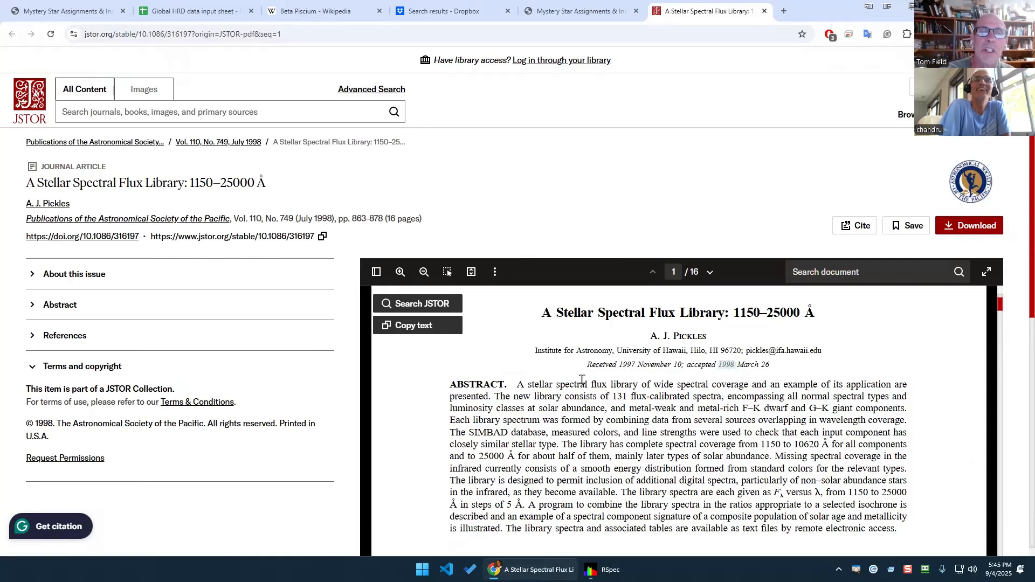
left_click_drag(591, 385, 630, 382)
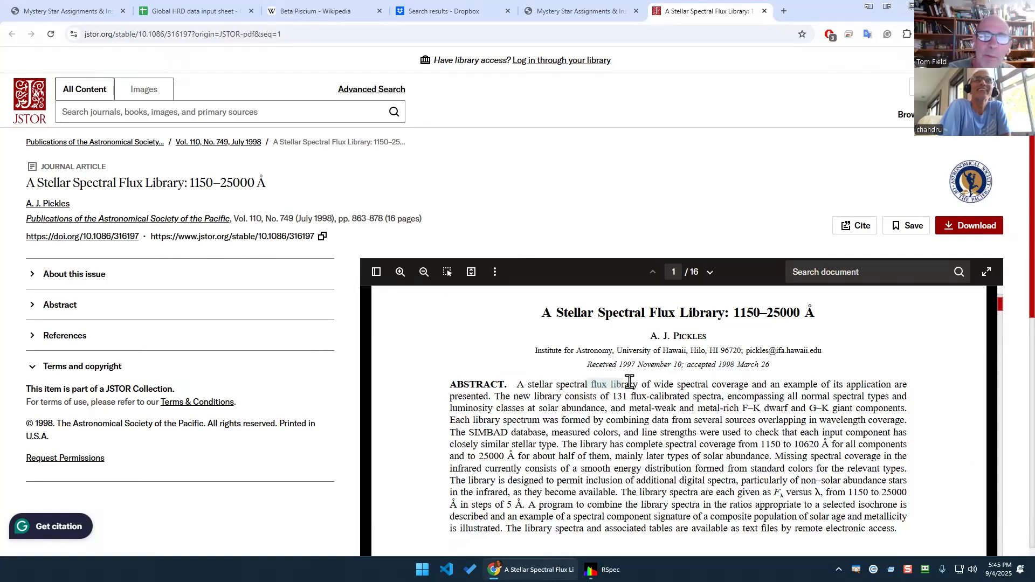
left_click(661, 382)
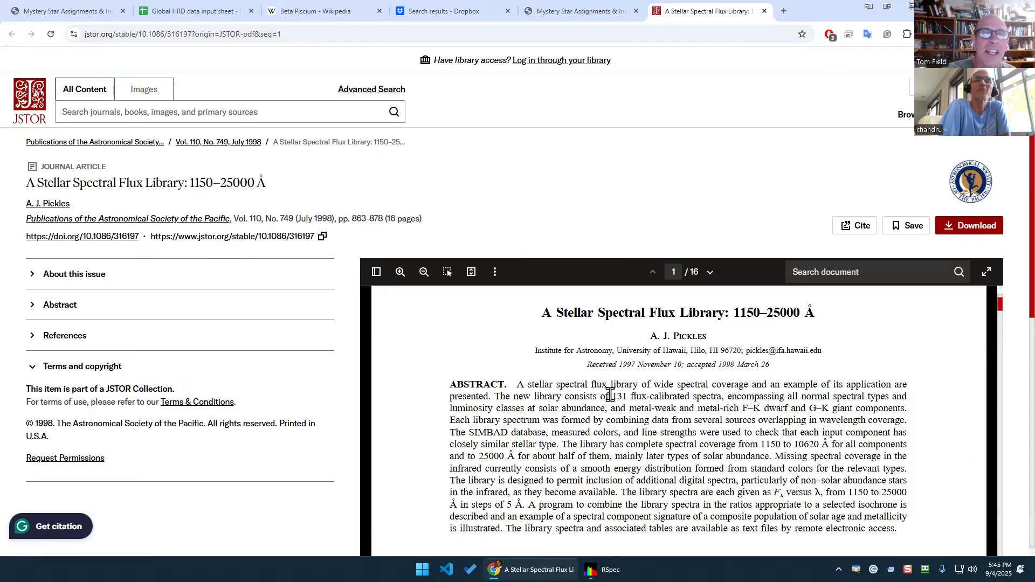
left_click_drag(684, 396, 689, 396)
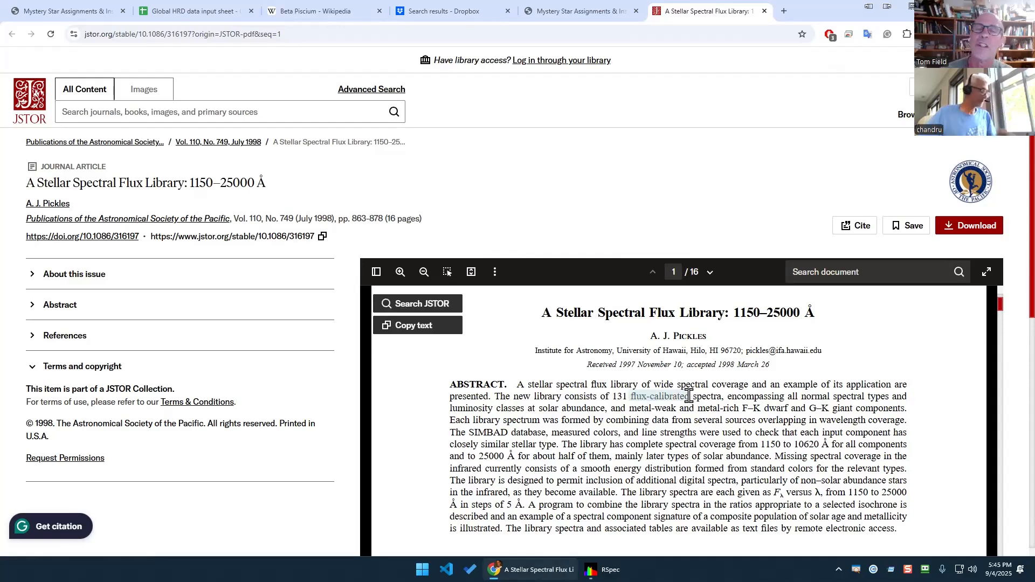
scroll(689, 396, "up", 1)
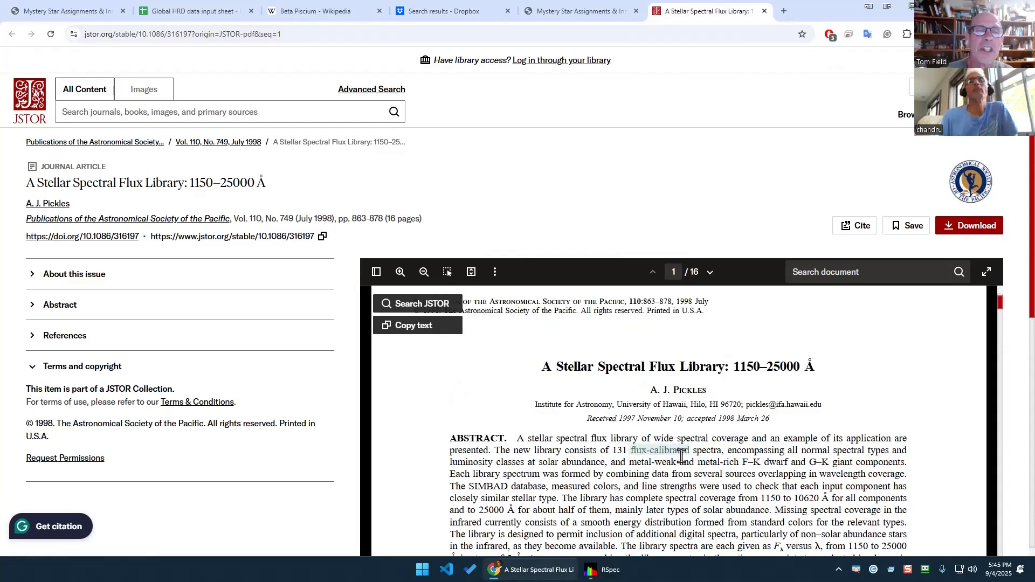
scroll(668, 377, "down", 2)
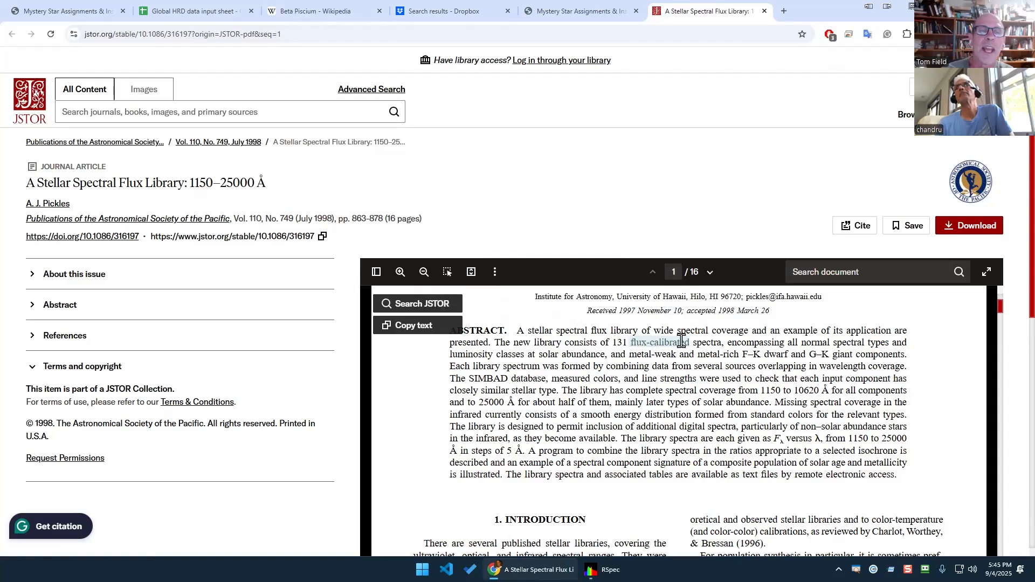
Highlight the G–K giant components, scroll toward the introduction, and return to RSpec.
left_click(801, 341)
left_click_drag(831, 354, 814, 355)
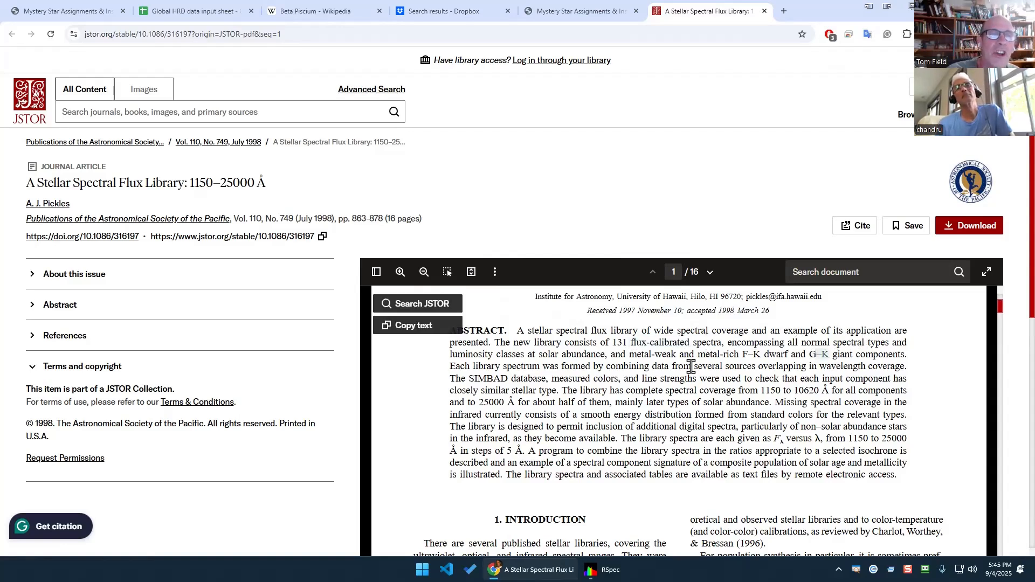
left_click(512, 378)
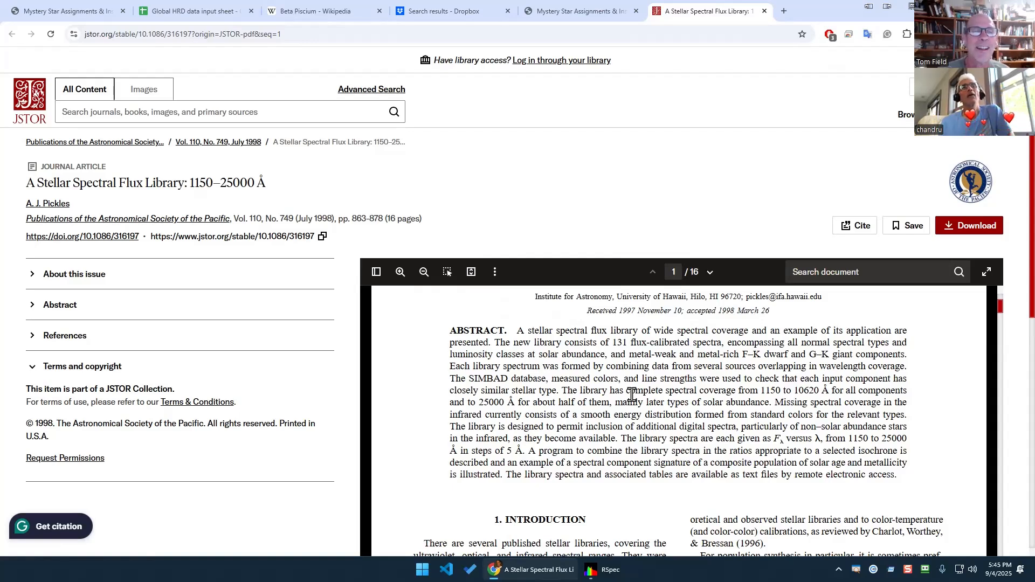
mouse_move(598, 570)
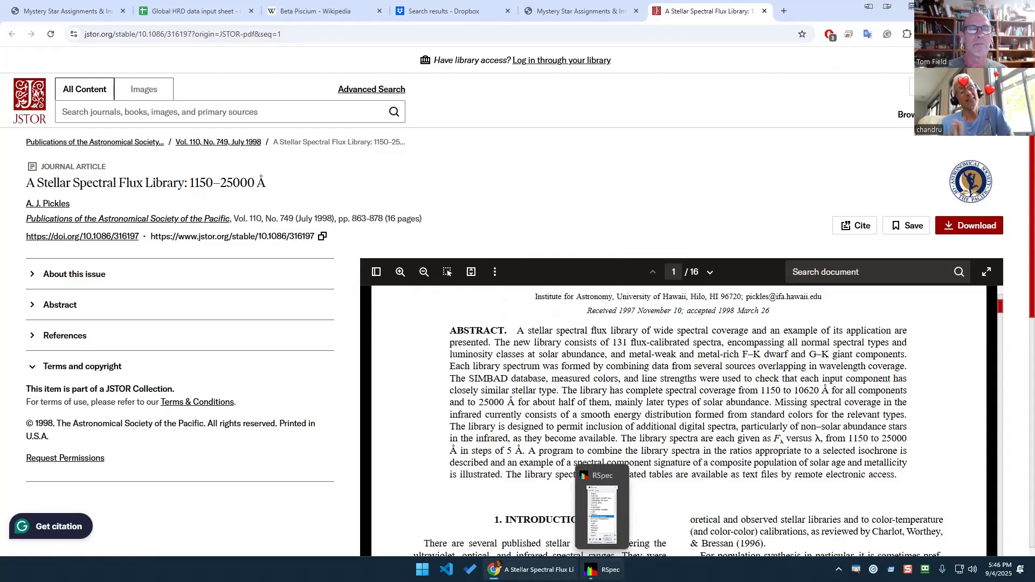
scroll(440, 445, "down", 5)
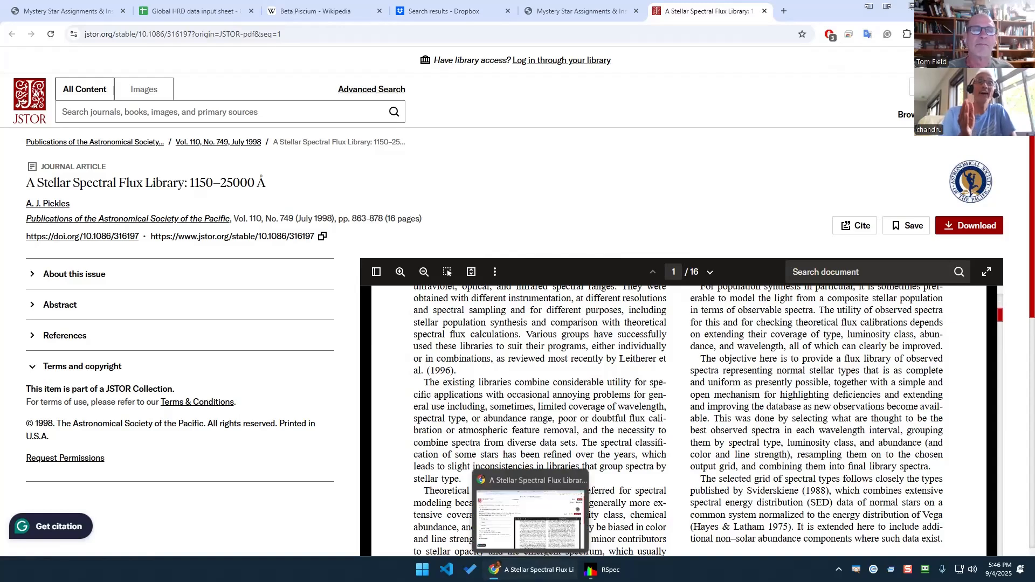
left_click(593, 570)
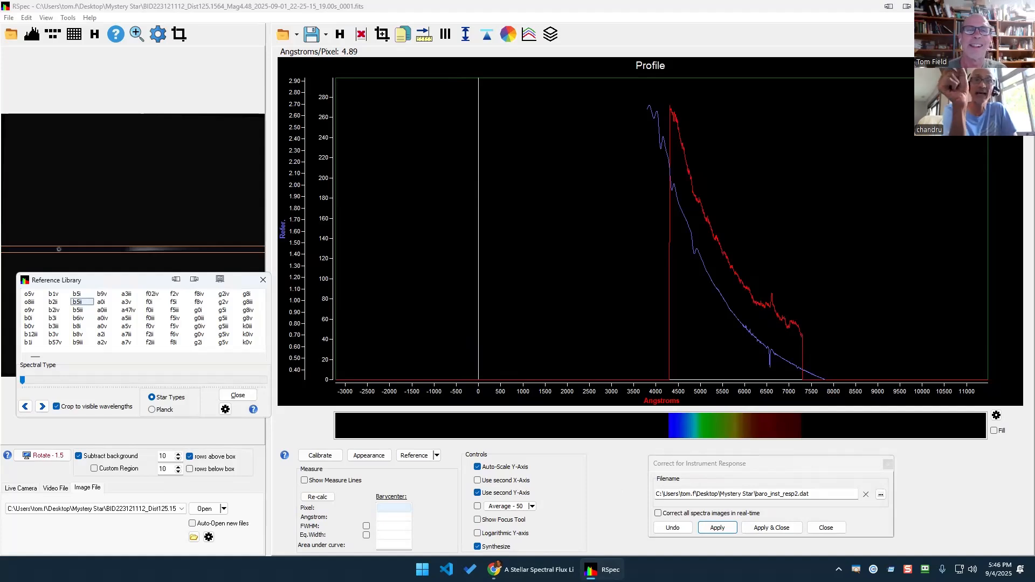
Circle the dip near 6560 Å, clear it, and nudge the Reference Library window up-left.
mouse_move(803, 284)
left_mouse_down()
mouse_move(739, 320)
mouse_move(769, 389)
mouse_move(814, 293)
mouse_move(805, 282)
left_mouse_up()
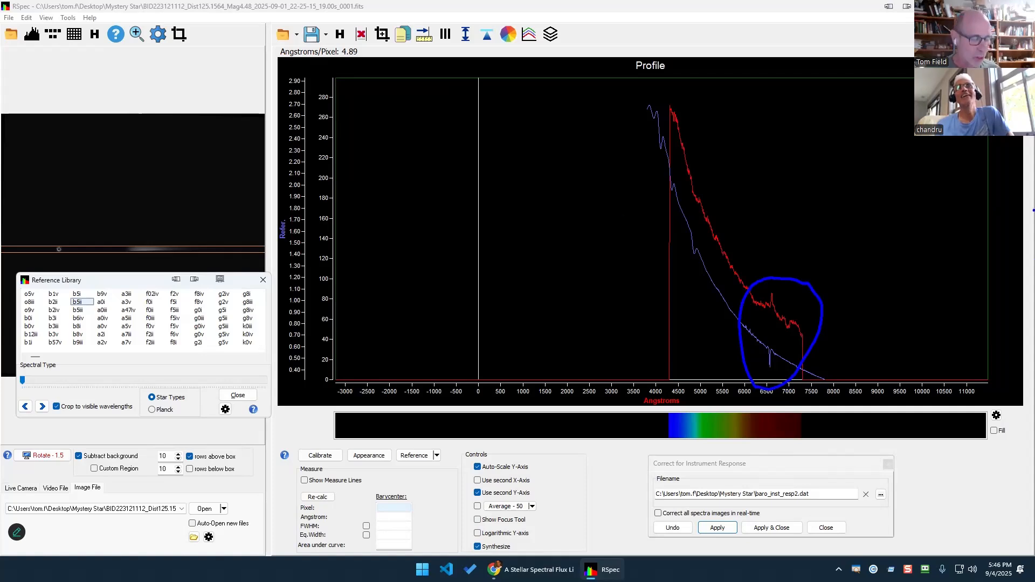
key("Escape")
mouse_move(769, 363)
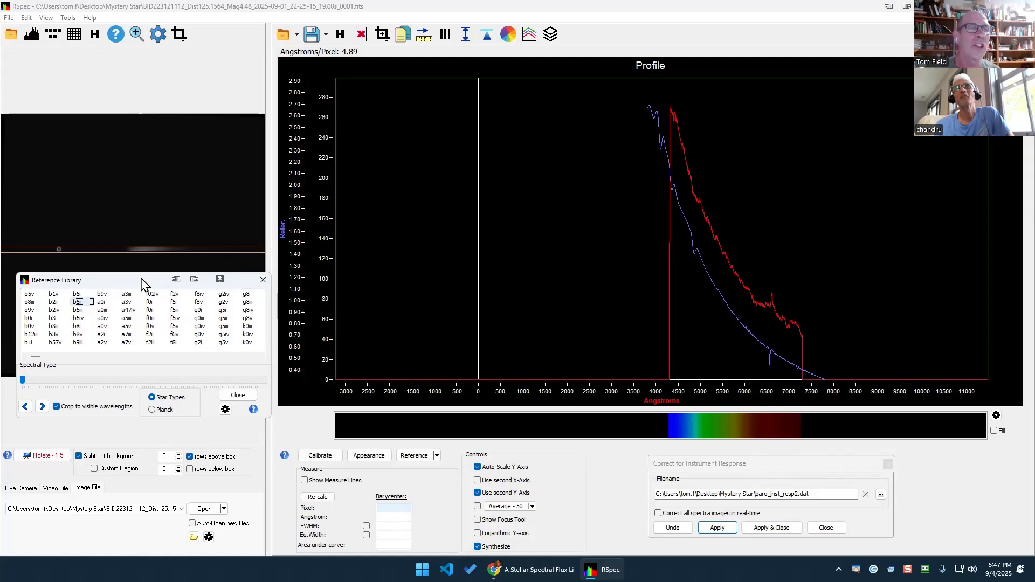
left_click_drag(141, 284, 133, 271)
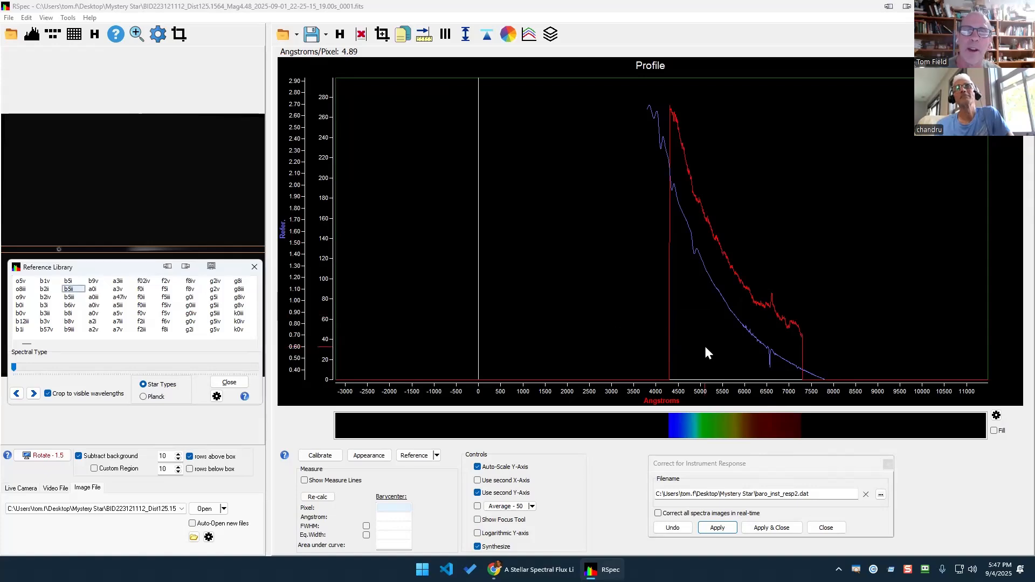
Scroll the JSTOR paper to the '1. INTRODUCTION' heading, select it, then return to RSpec.
left_click(543, 570)
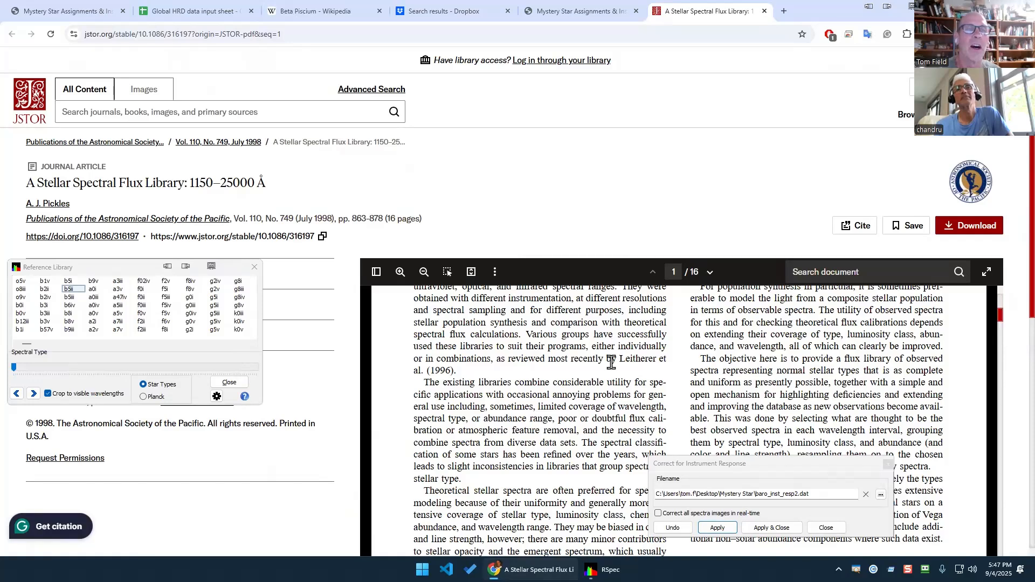
scroll(610, 363, "up", 4)
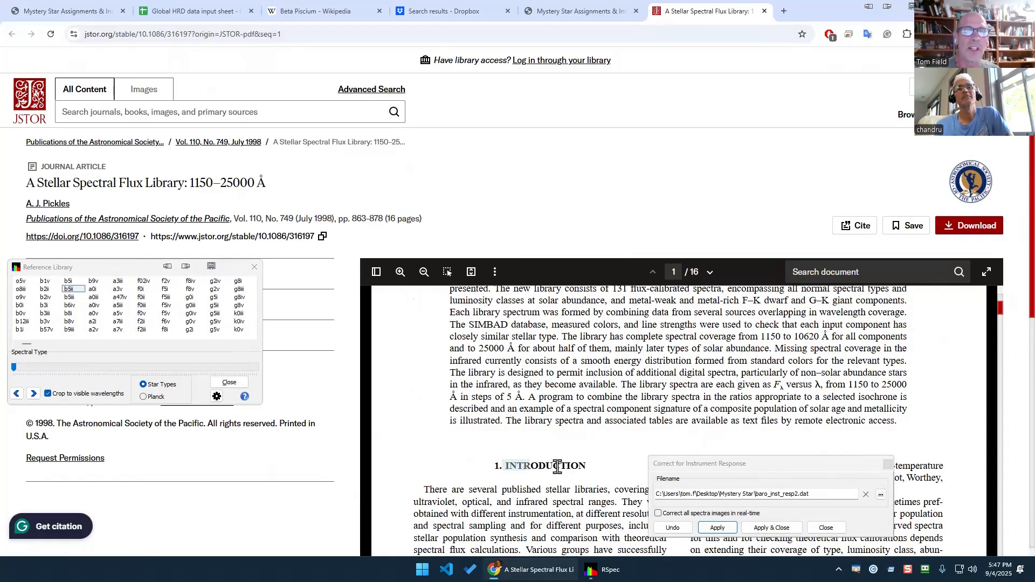
left_click_drag(557, 467, 585, 467)
scroll(597, 421, "down", 2)
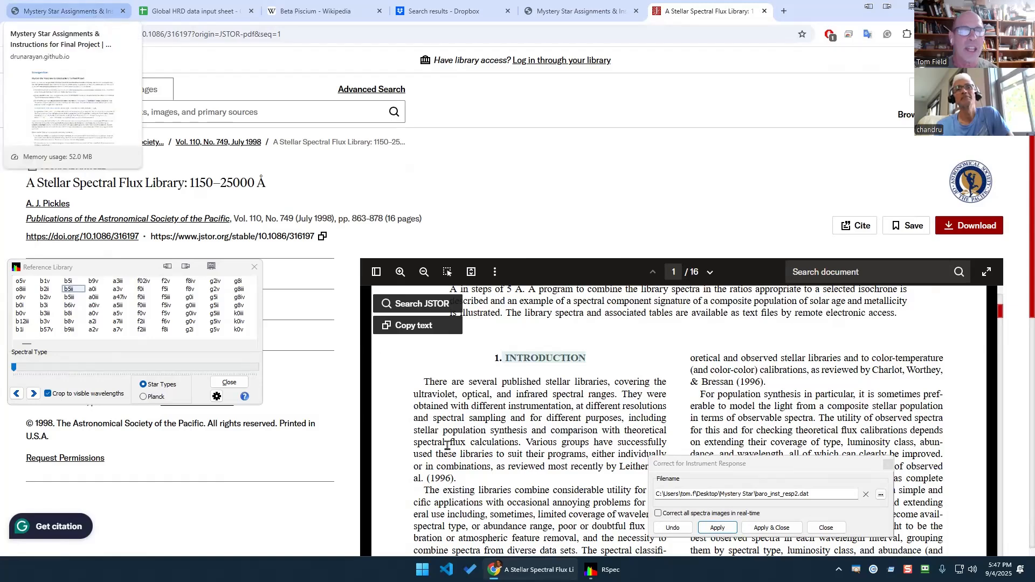
left_click(603, 569)
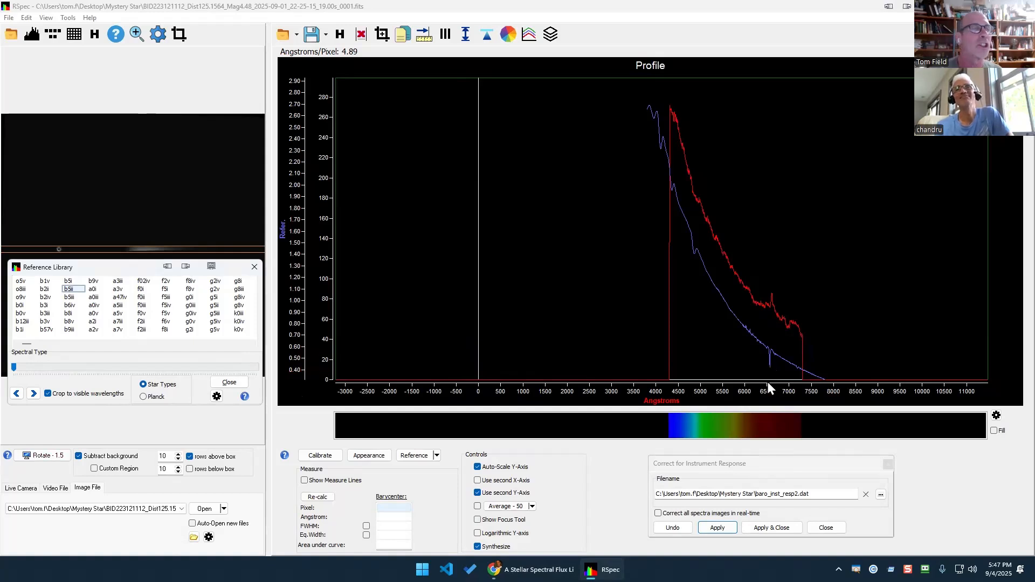
mouse_move(789, 340)
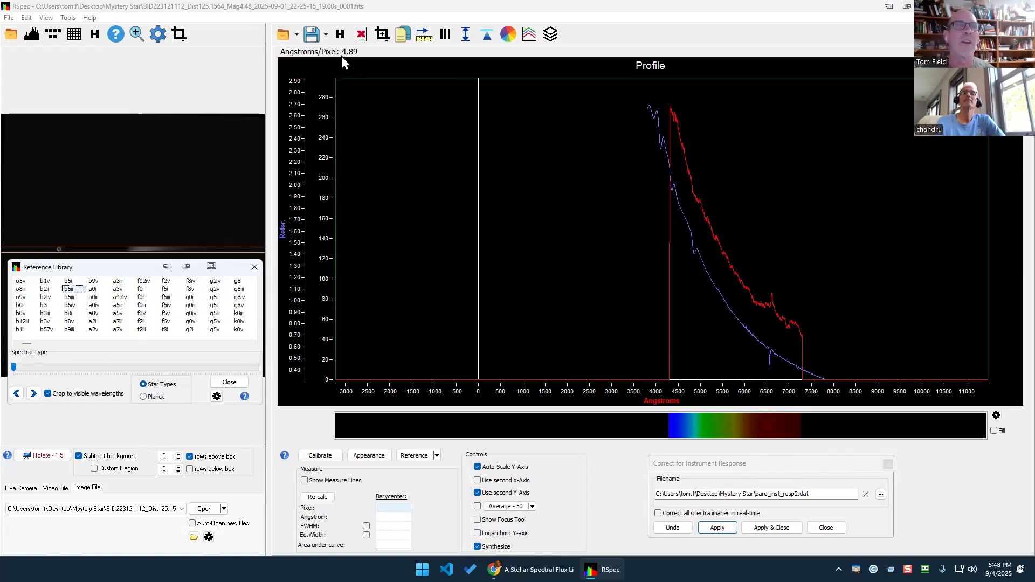
scroll(736, 261, "up", 8)
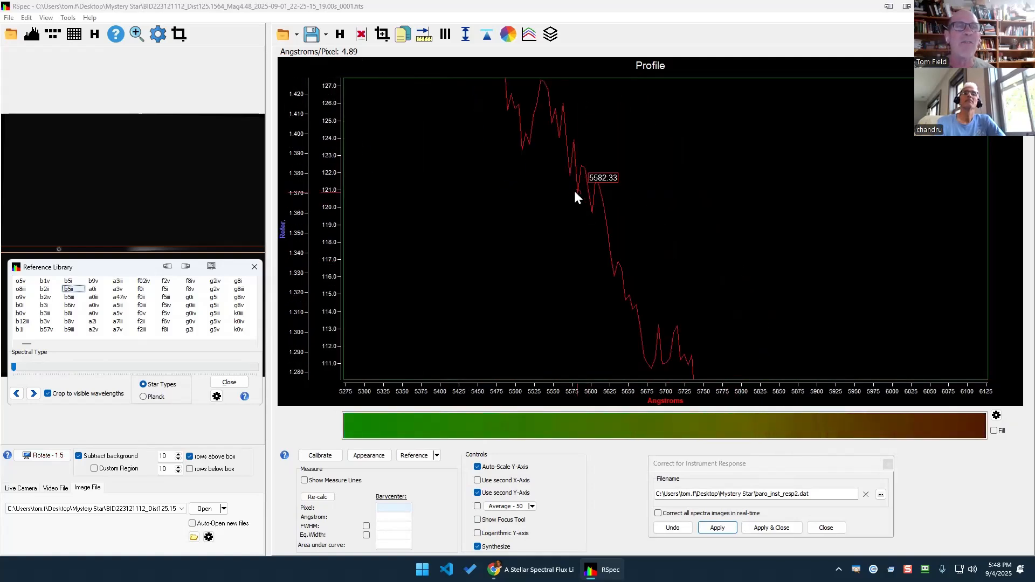
scroll(638, 276, "up", 3)
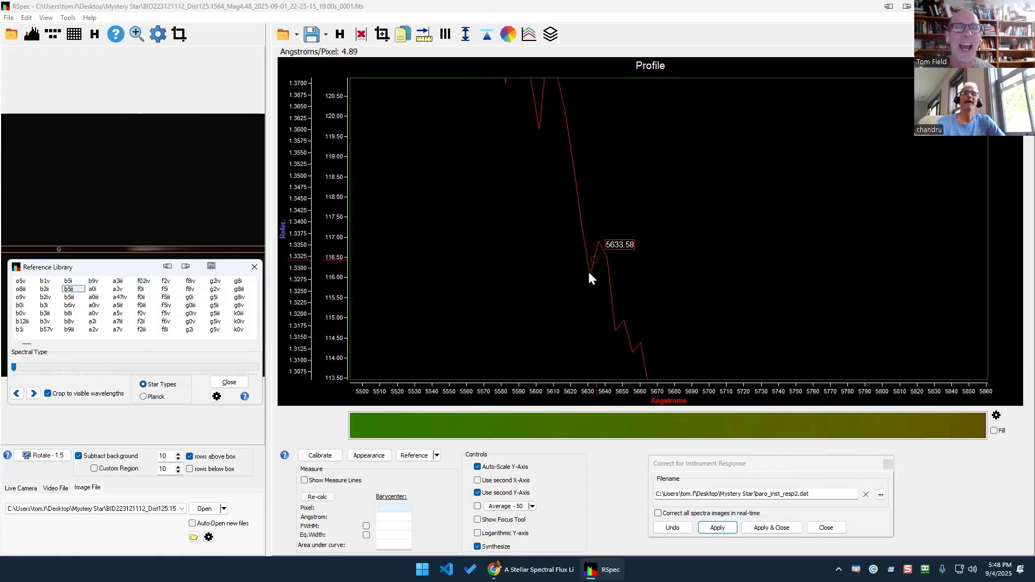
scroll(525, 175, "down", 6)
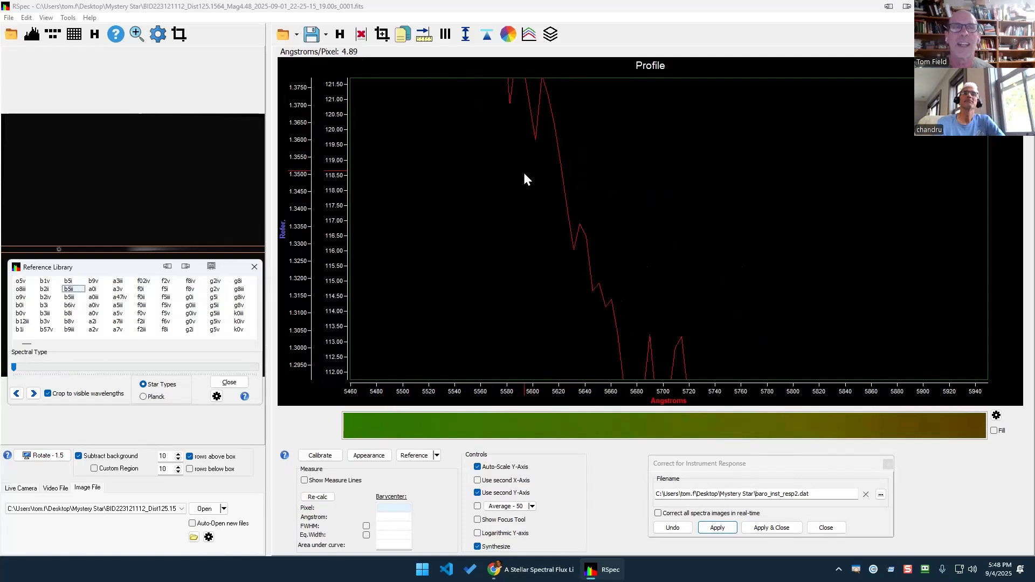
right_click(511, 200)
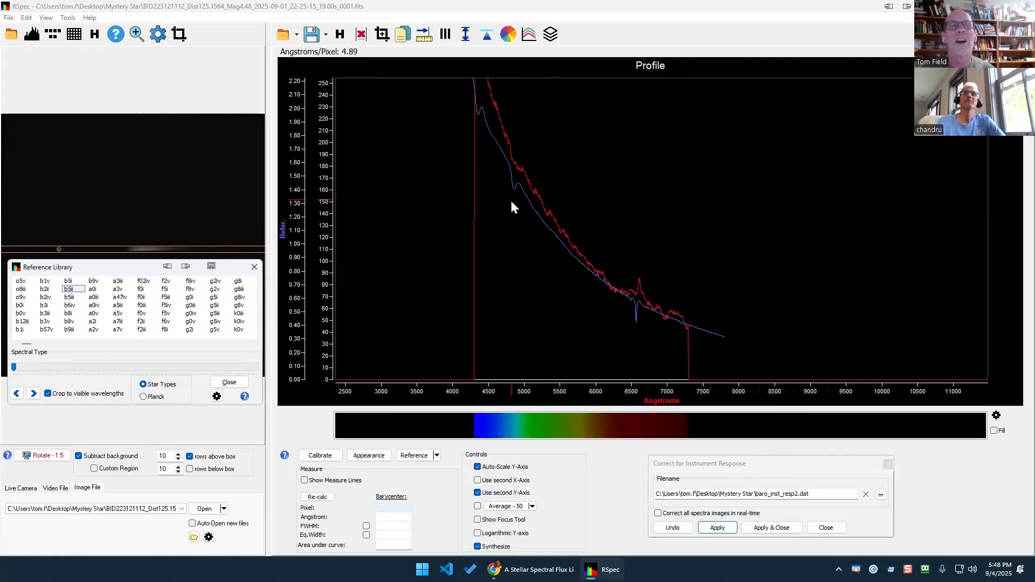
right_click(537, 262)
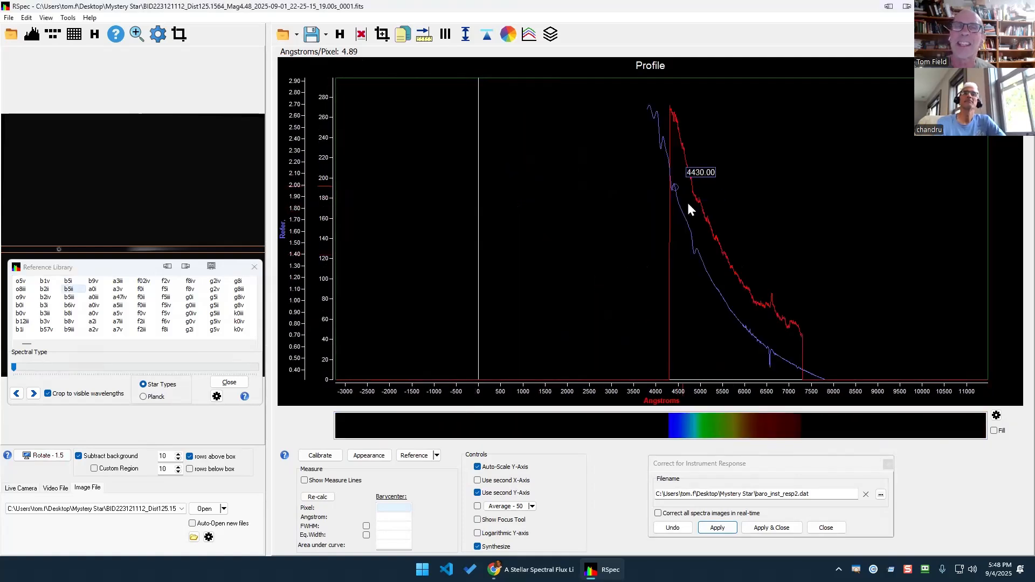